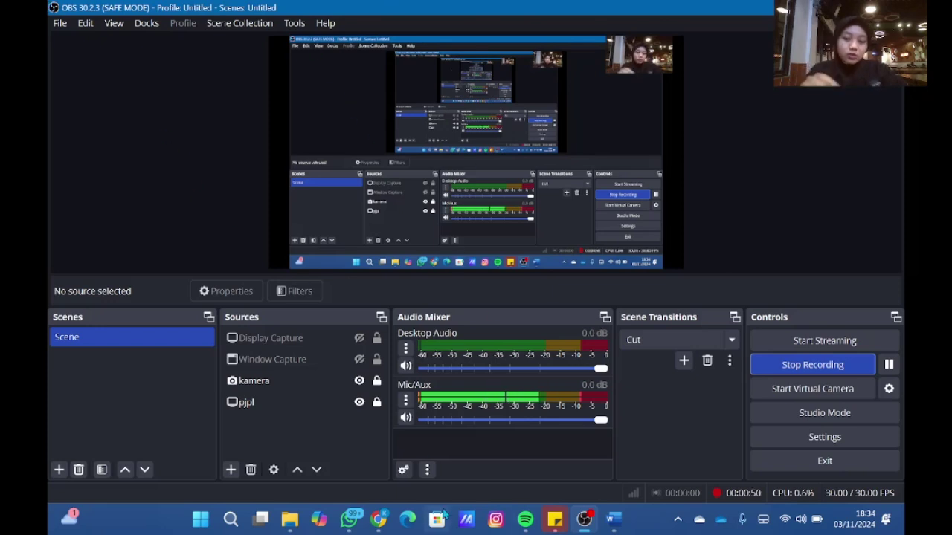
Search Google for cds.climate.copernicus and open the Climate Data Store - Copernicus result
mouse_move(378, 519)
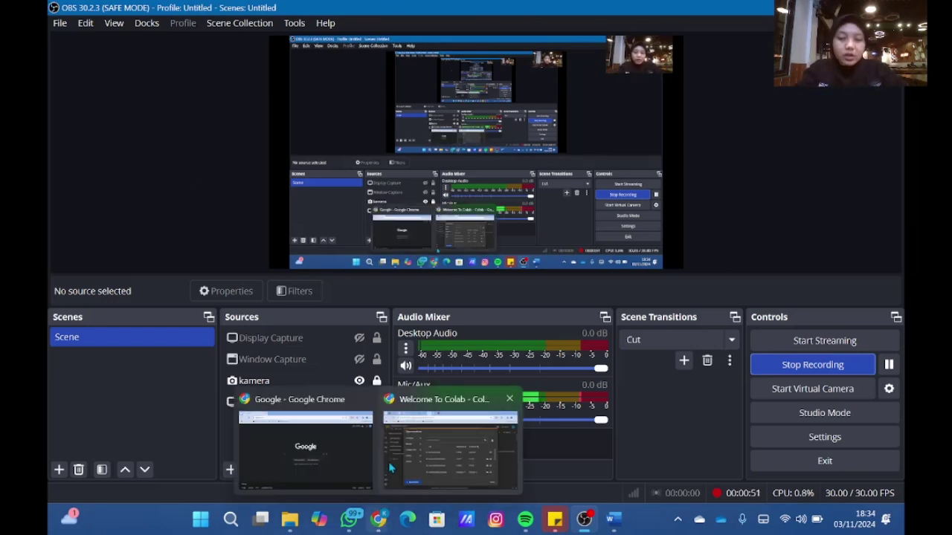
left_click(343, 448)
left_click(385, 277)
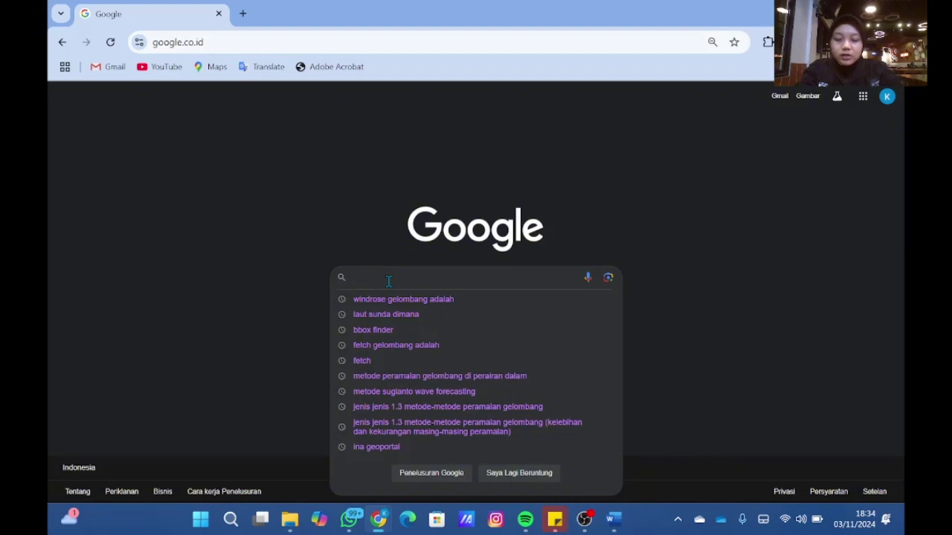
type("cds")
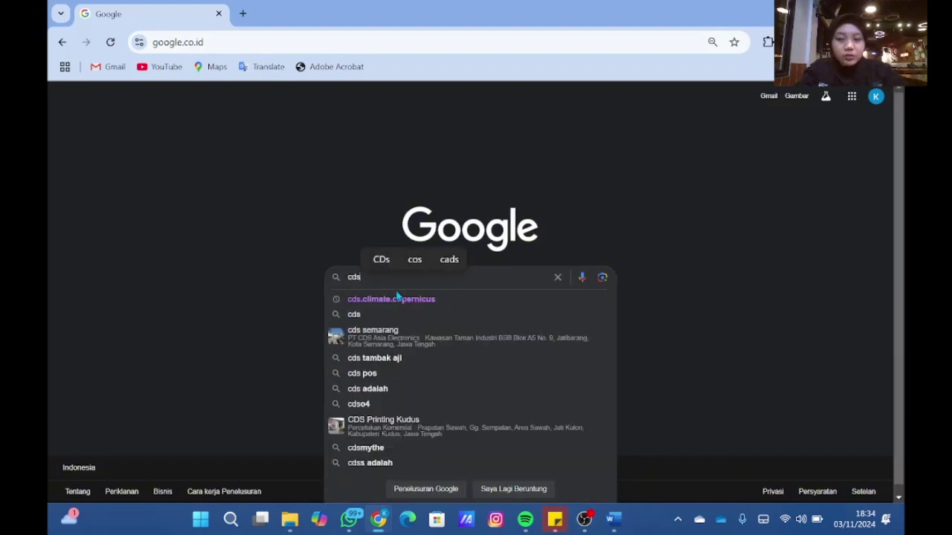
left_click(397, 299)
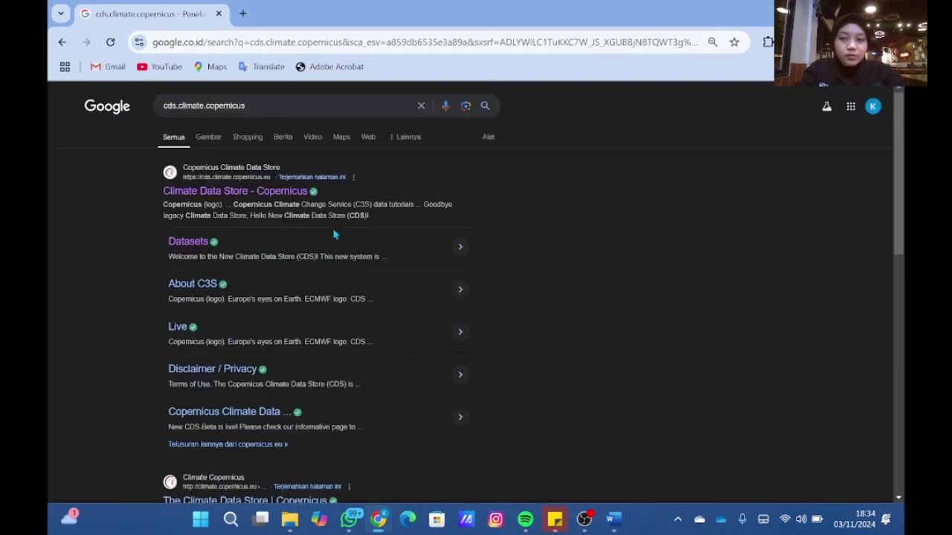
left_click(296, 190)
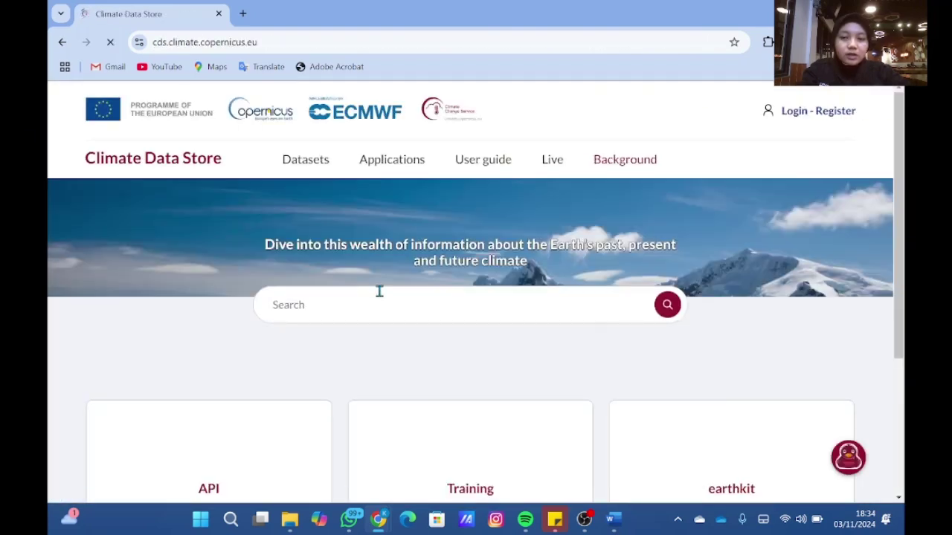
Search the data store for 'era5 hourly data on single levels from 1940 to present' and open that dataset
left_click(379, 294)
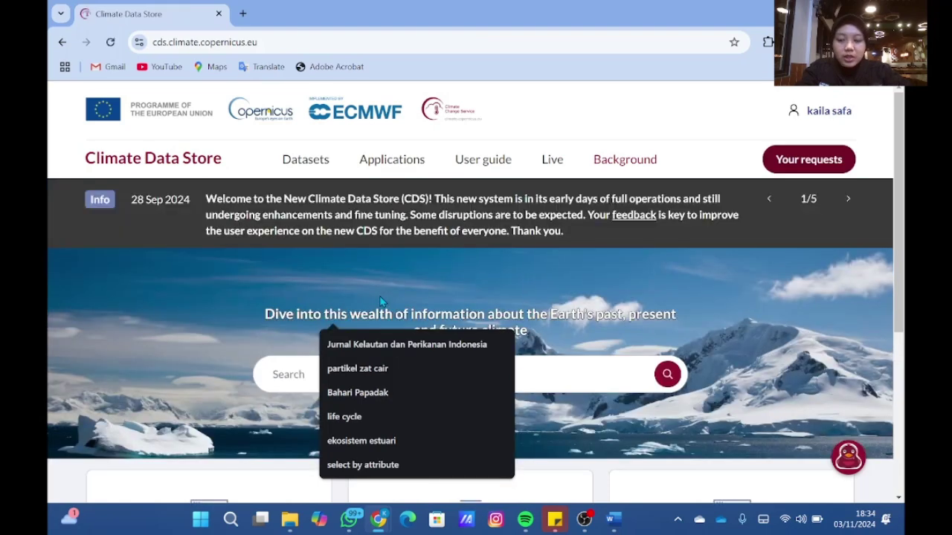
type("era5 hour")
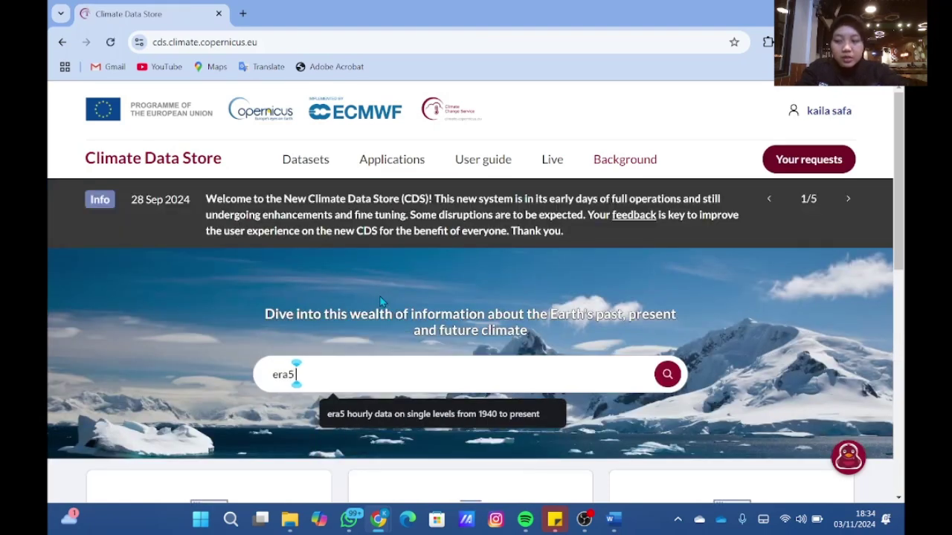
type("ly dat")
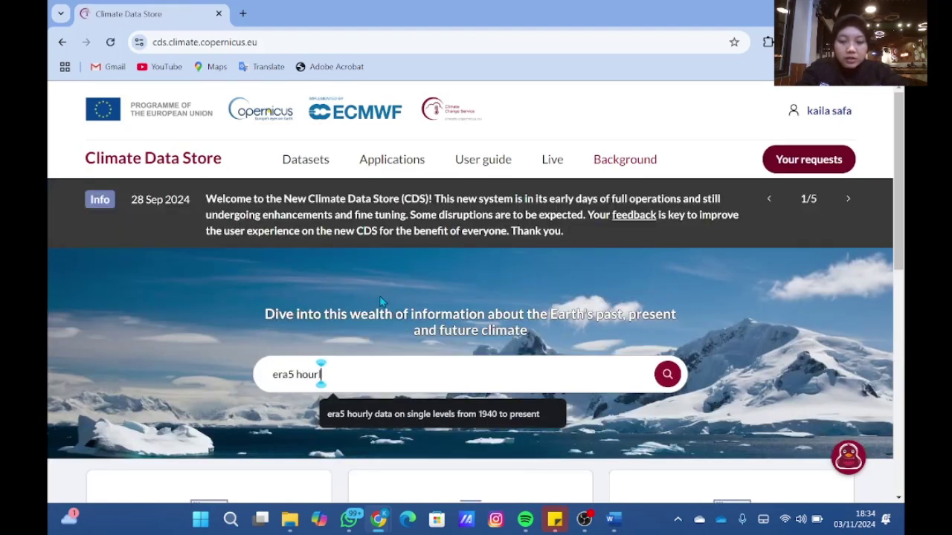
type("a on single")
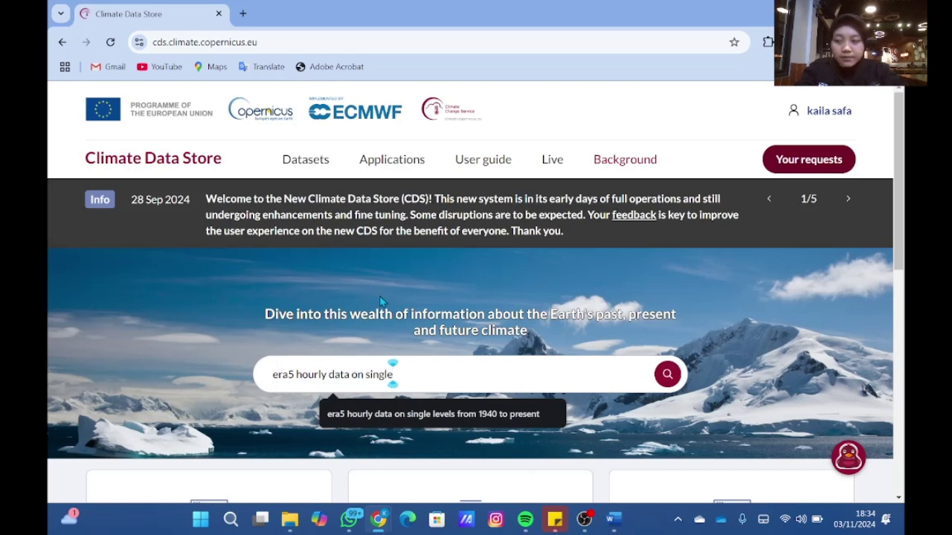
type(" levels f")
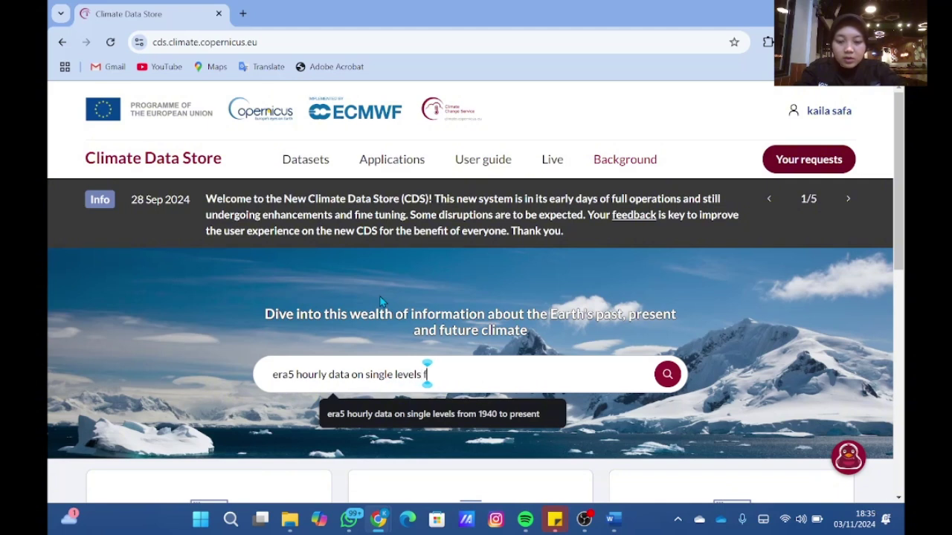
type("rom 1")
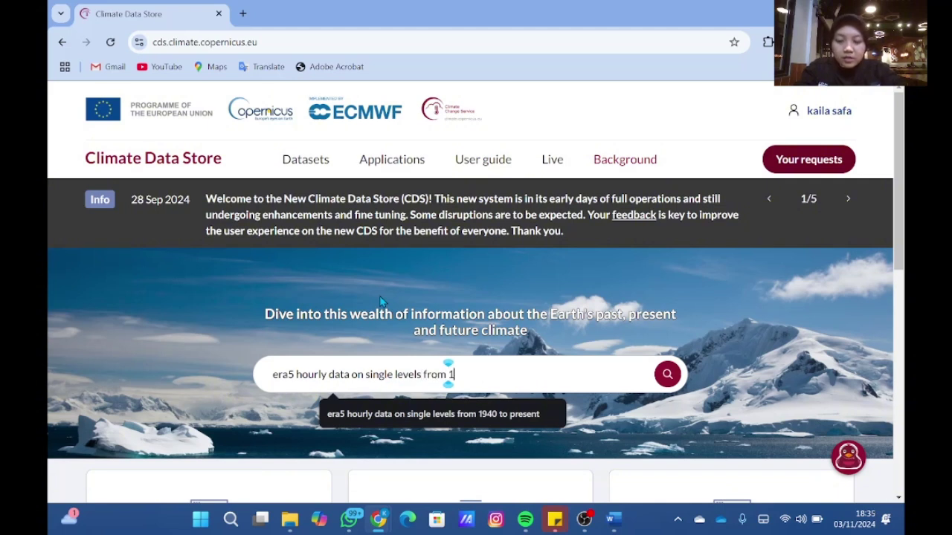
type("940")
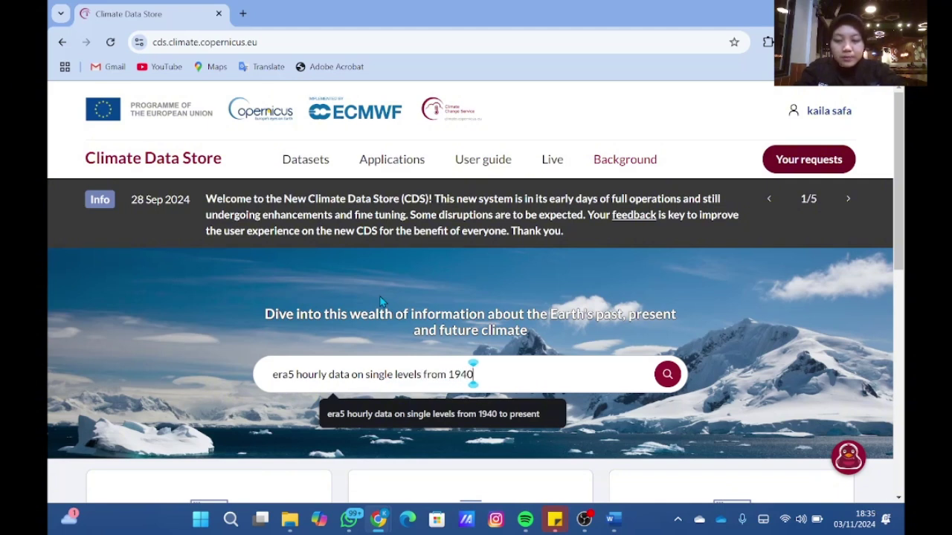
type(" to pr")
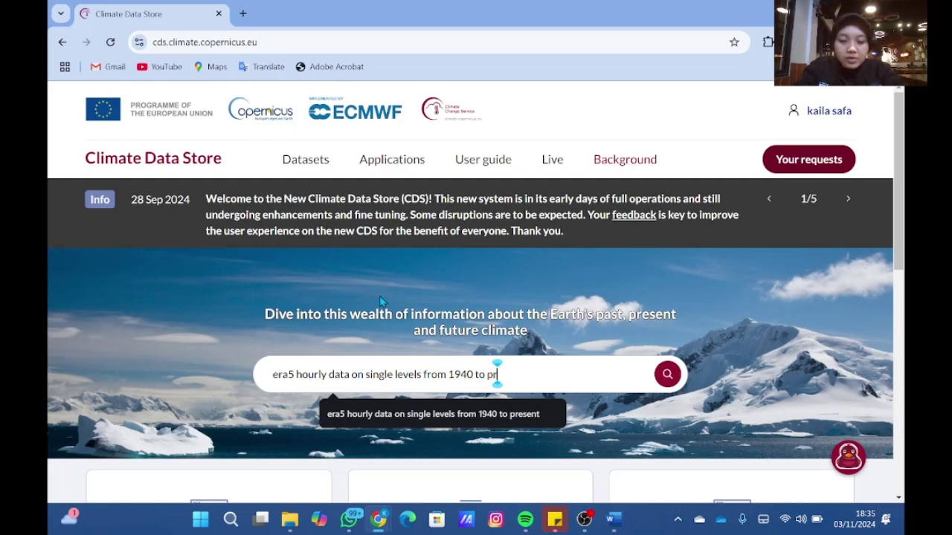
type("esent")
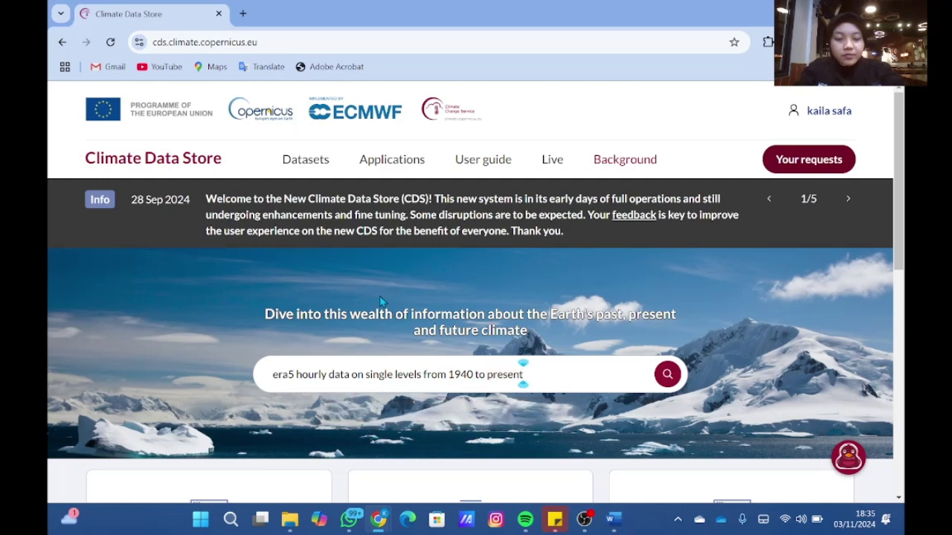
left_click(675, 383)
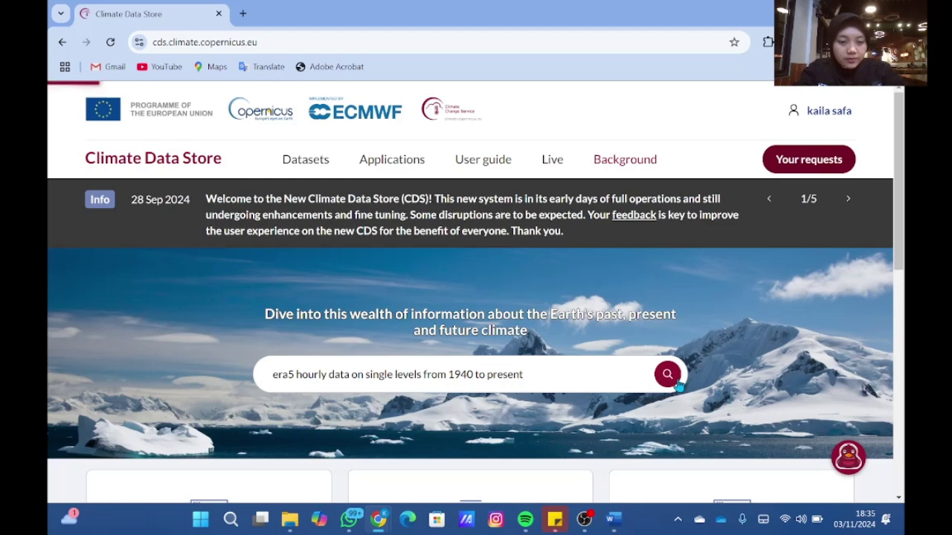
scroll(550, 342, "down", 1)
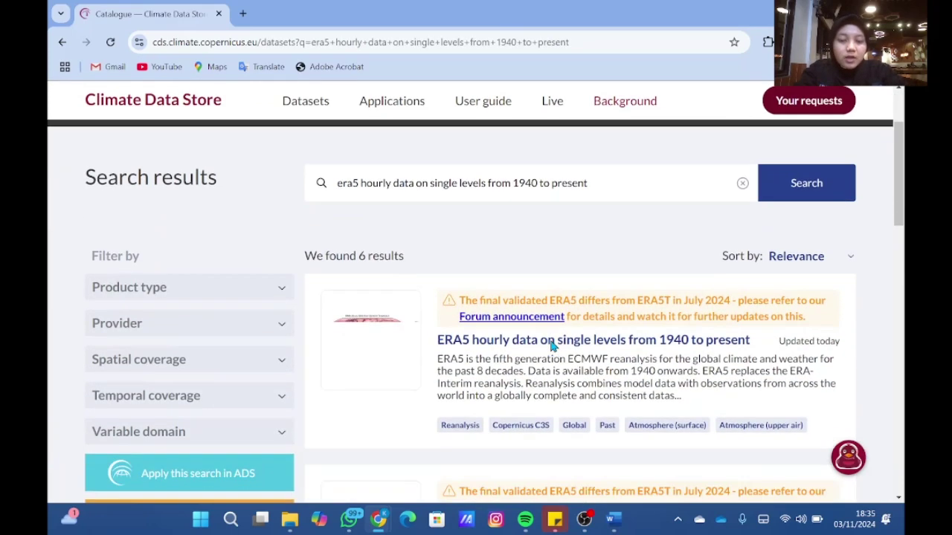
scroll(475, 290, "down", 1)
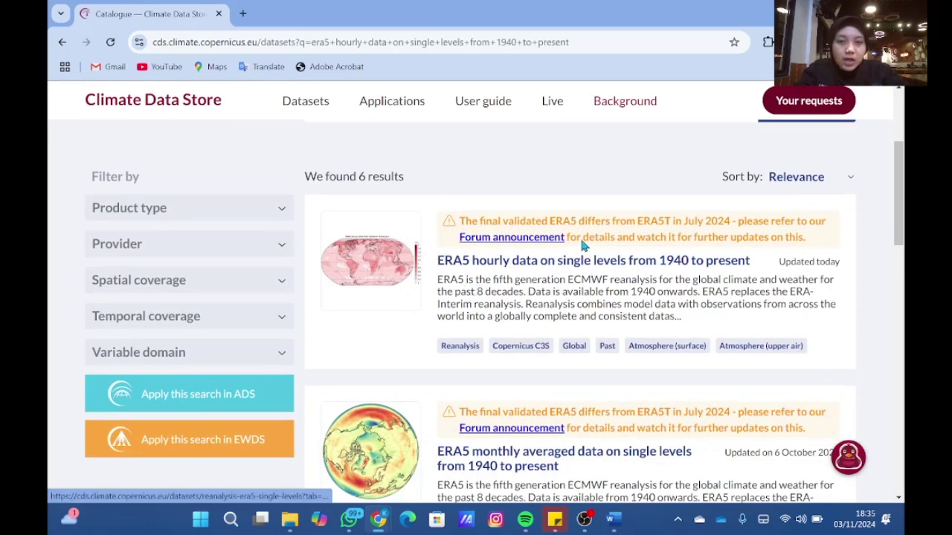
left_click(536, 264)
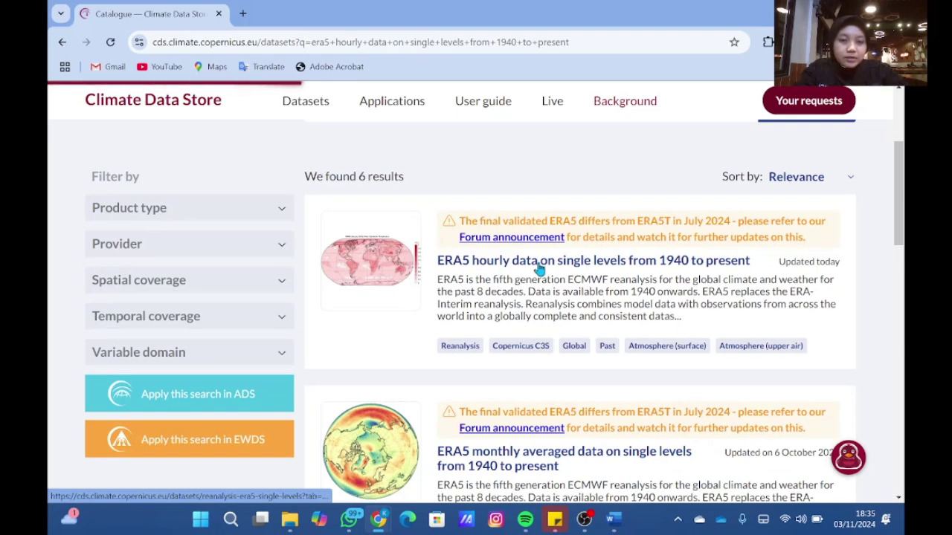
scroll(538, 264, "down", 3)
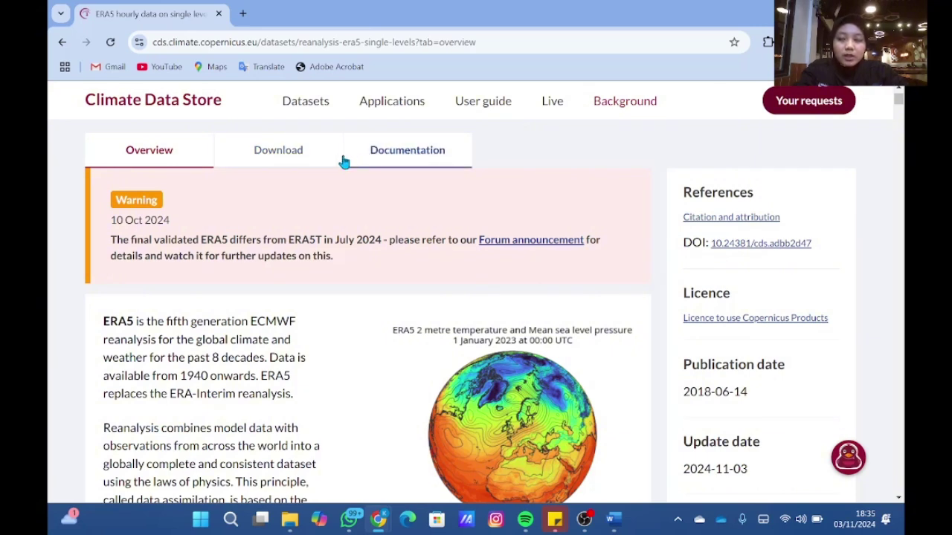
On the Download form, pick Reanalysis and tick 100m u- and v-component of wind
left_click(315, 163)
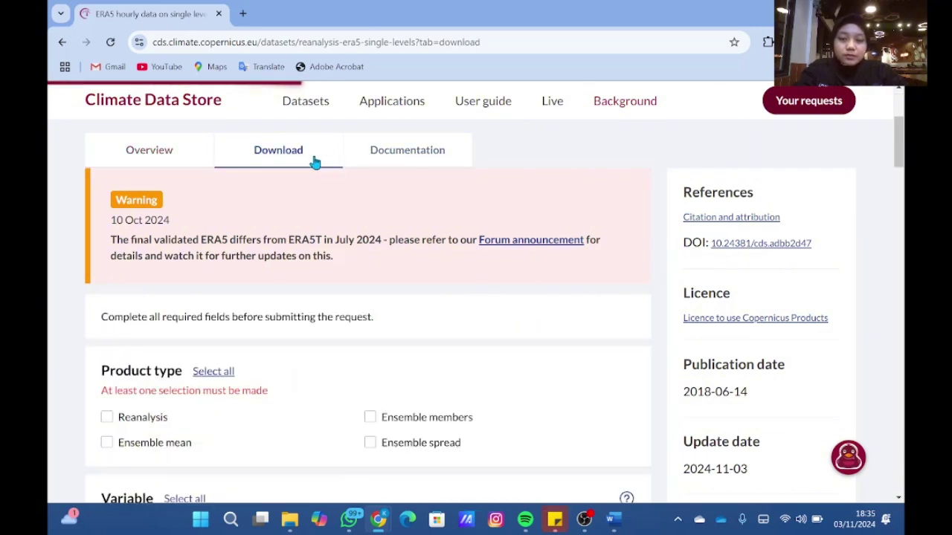
scroll(406, 283, "down", 2)
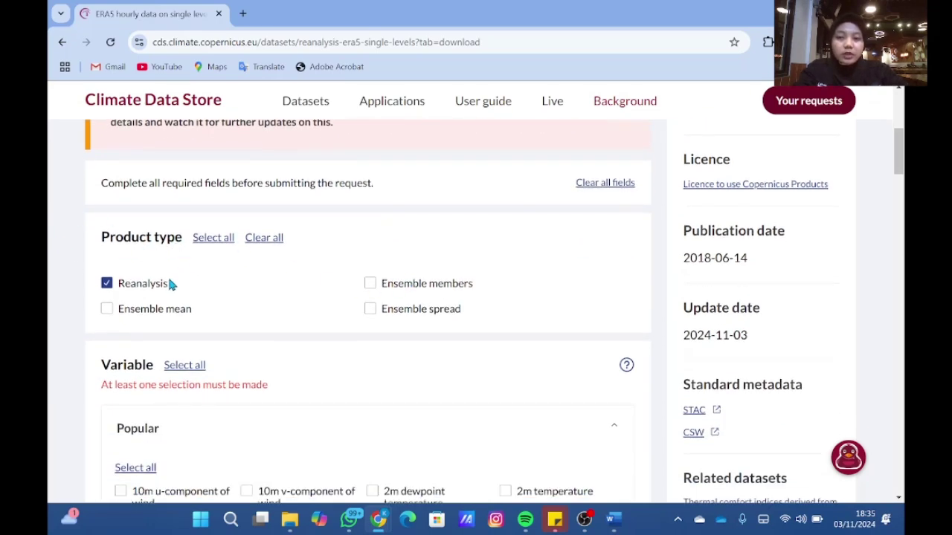
scroll(218, 286, "down", 2)
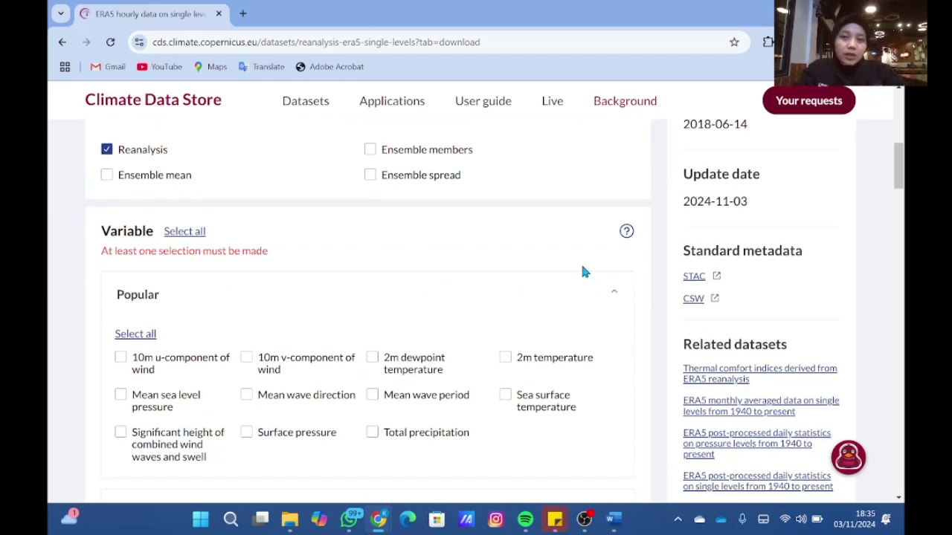
left_click(612, 297)
scroll(275, 344, "down", 2)
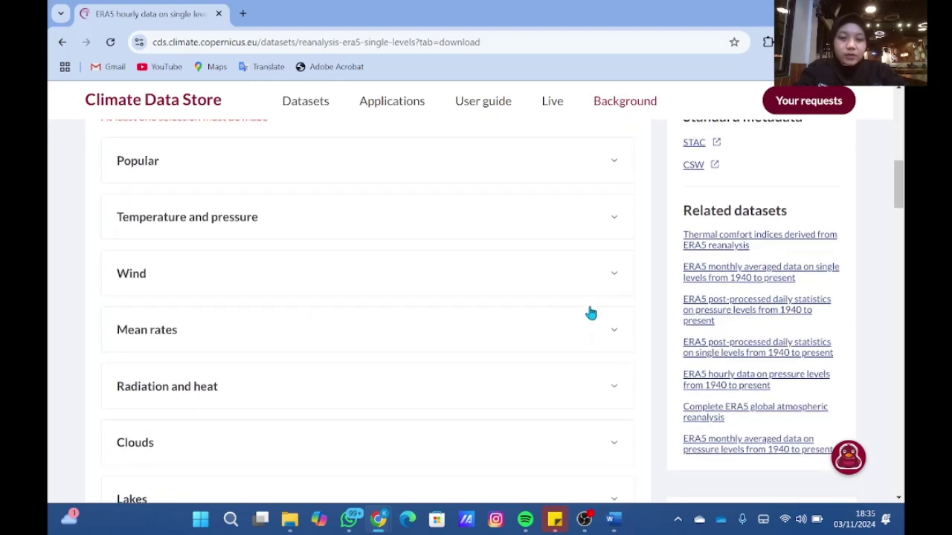
left_click(593, 293)
scroll(506, 302, "down", 1)
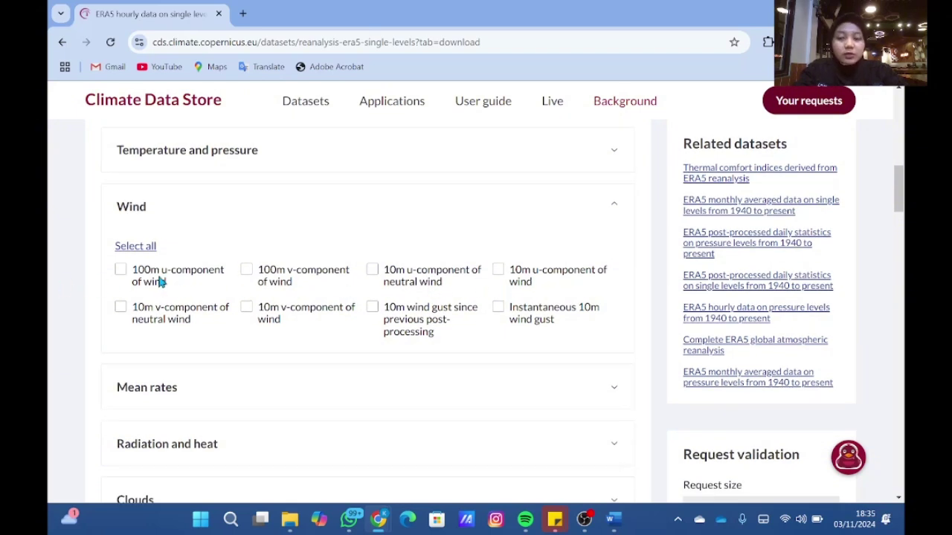
left_click(119, 269)
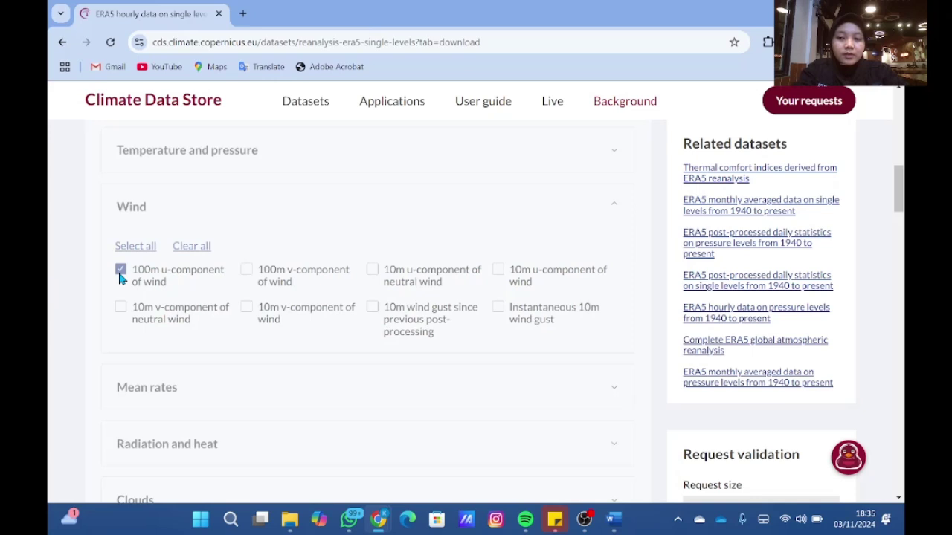
left_click(247, 272)
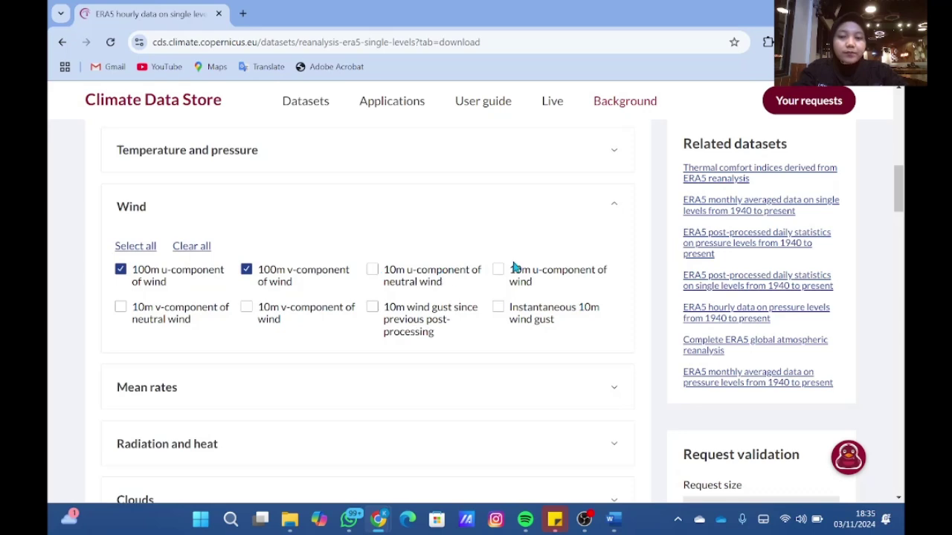
Request year 2023, month December, and every day of the month
scroll(598, 267, "down", 10)
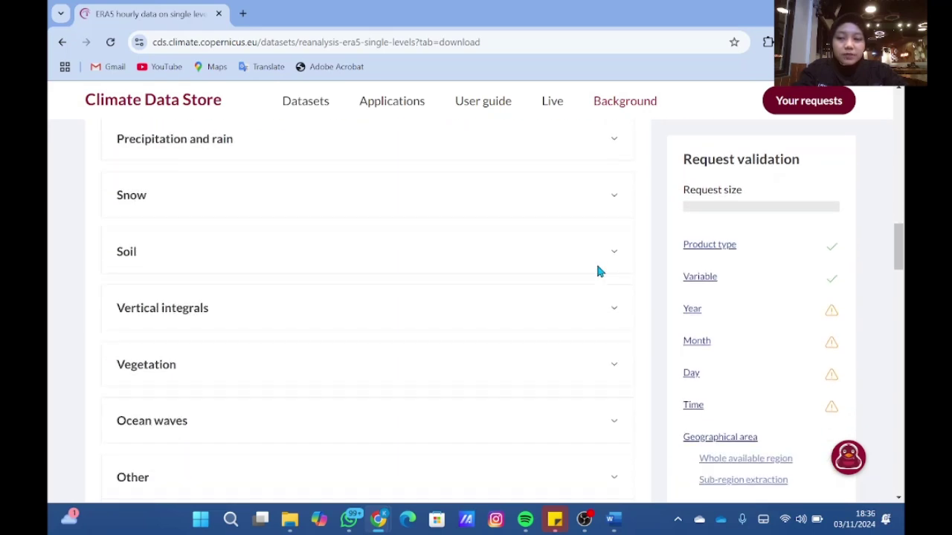
scroll(597, 271, "down", 3)
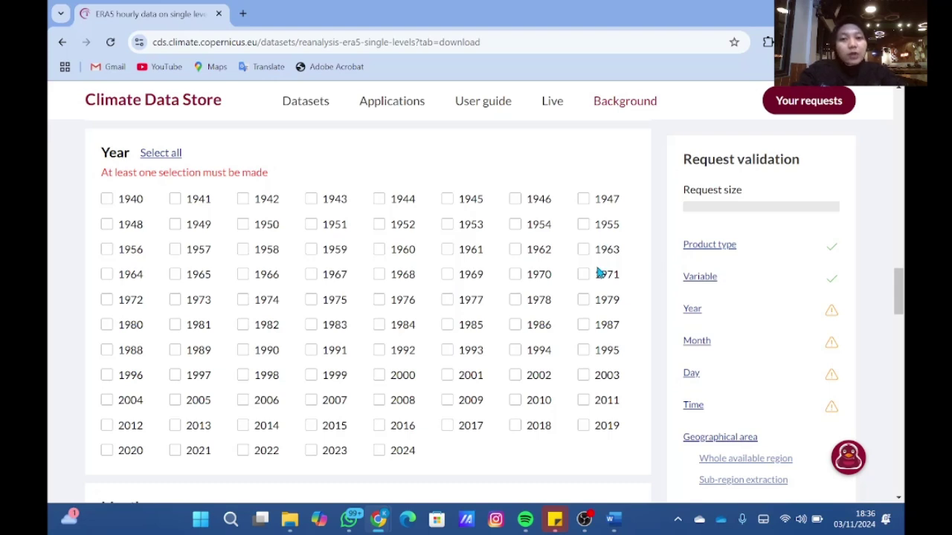
left_click(311, 451)
scroll(518, 355, "down", 3)
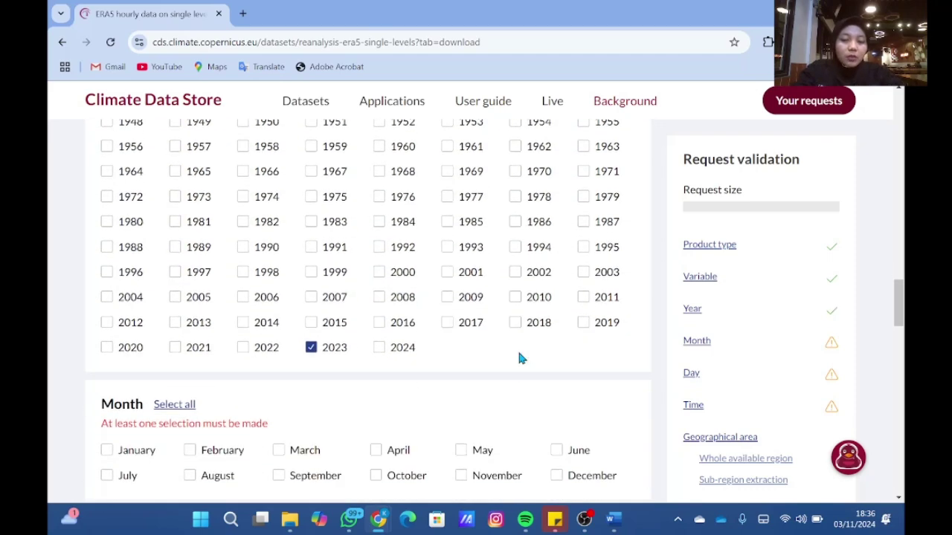
scroll(519, 358, "down", 2)
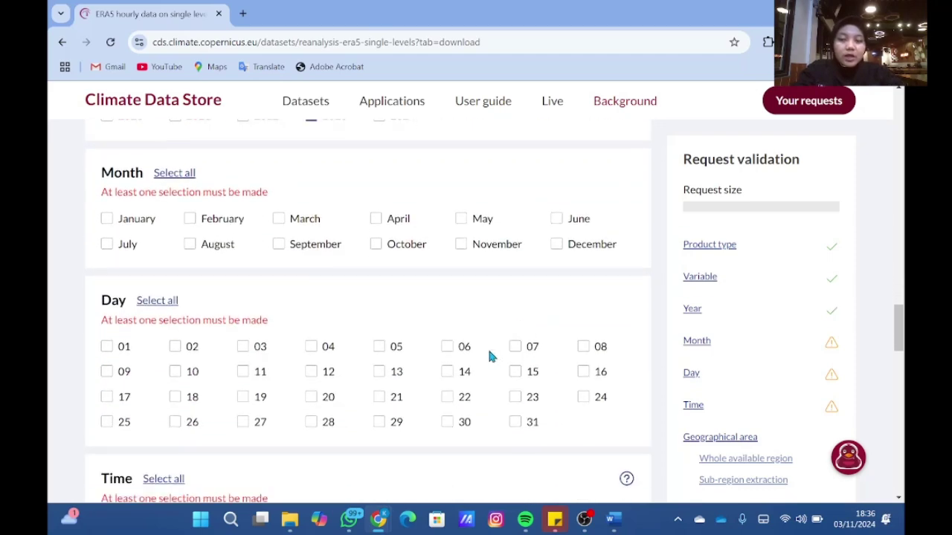
left_click(557, 245)
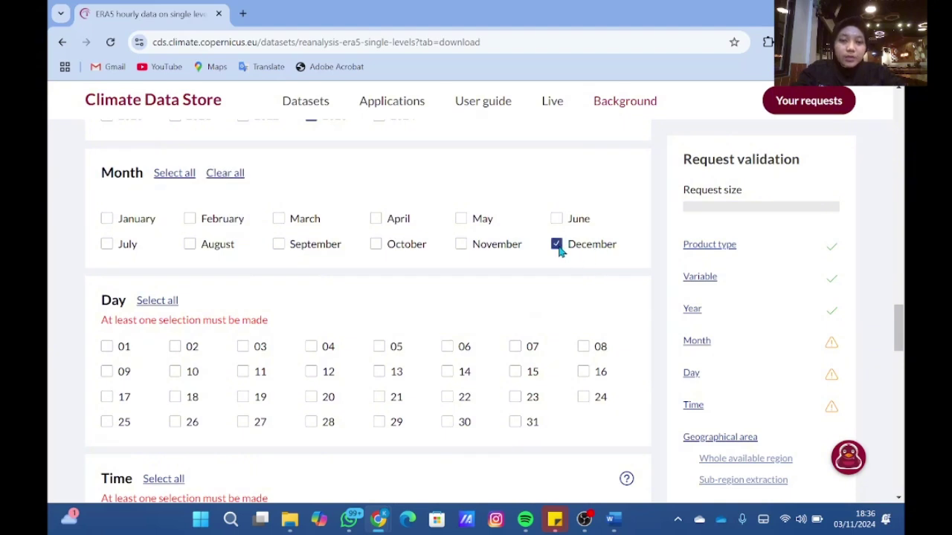
left_click(145, 303)
Tick the 00:00, 06:00, 12:00 and 18:00 time steps
scroll(508, 272, "down", 2)
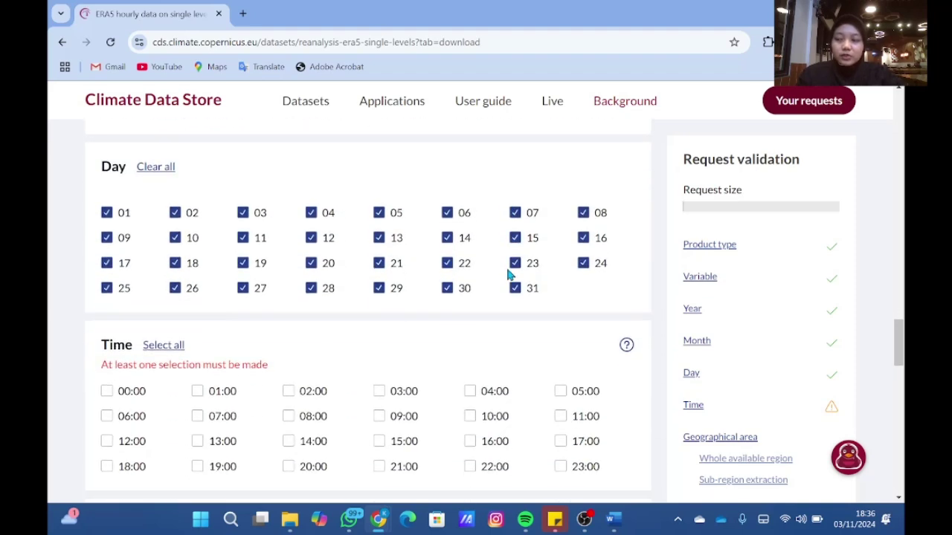
scroll(508, 275, "down", 2)
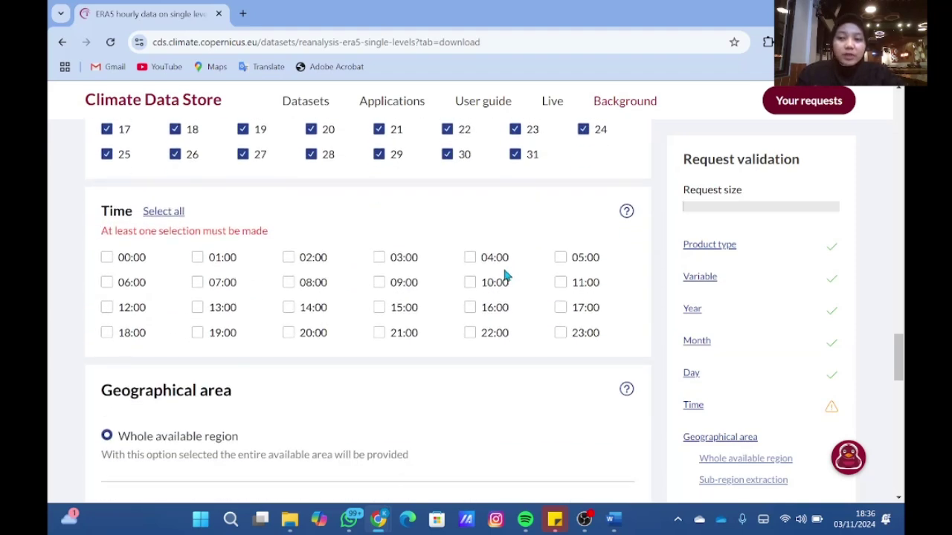
left_click(106, 258)
left_click(108, 281)
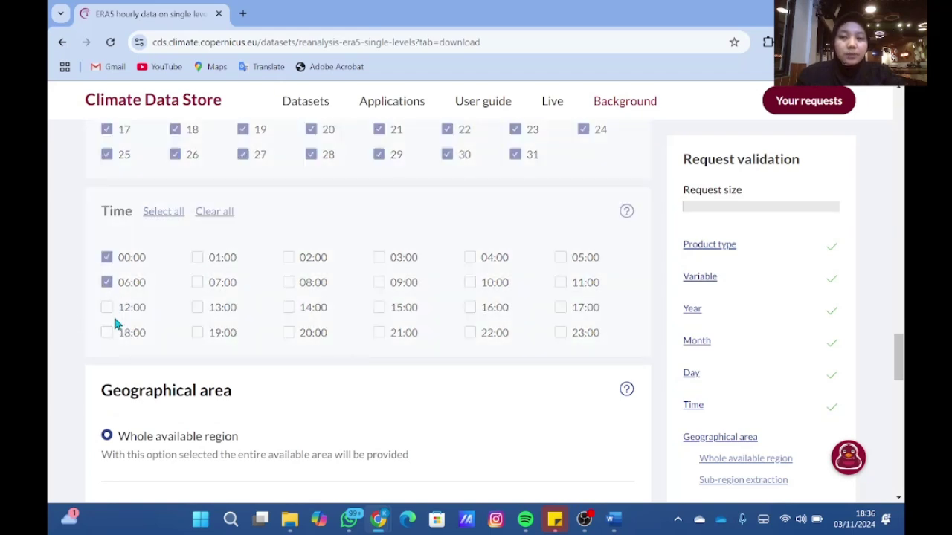
left_click(107, 307)
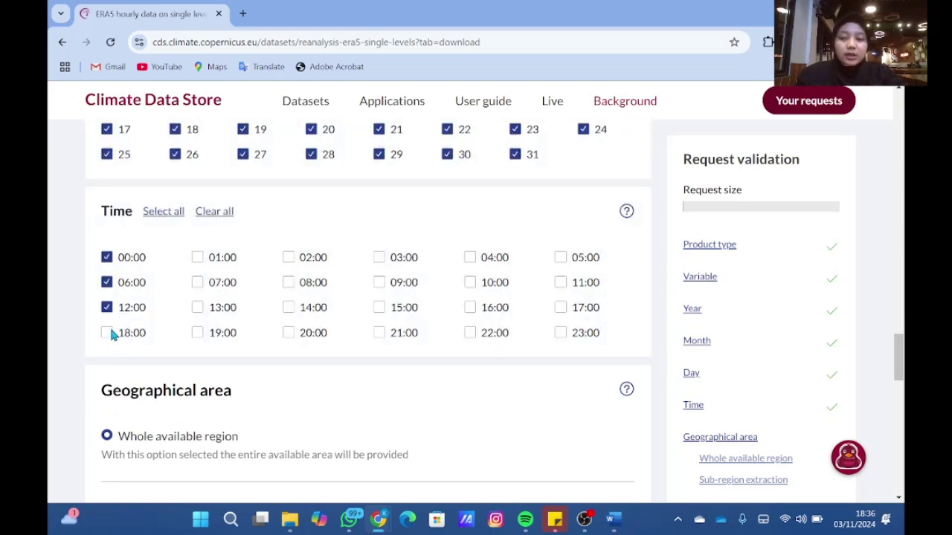
left_click(109, 333)
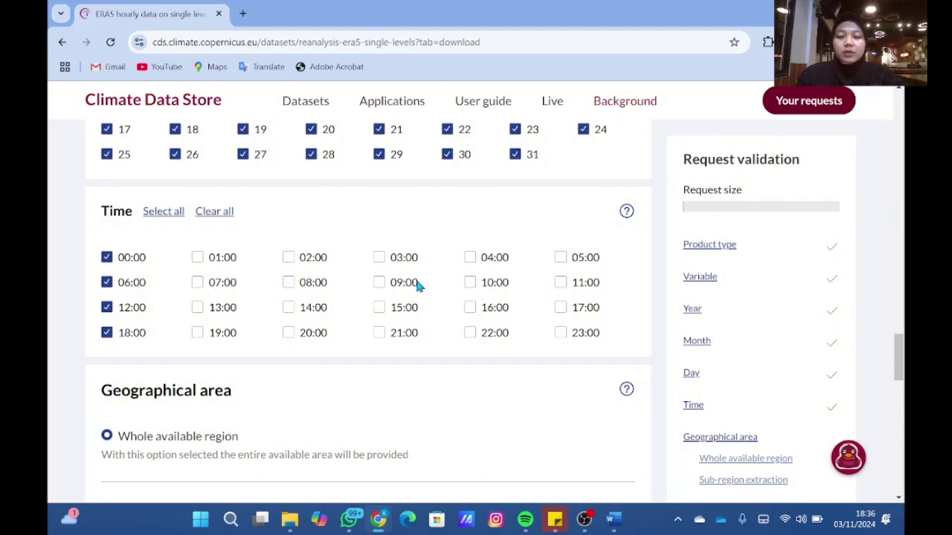
scroll(416, 284, "down", 4)
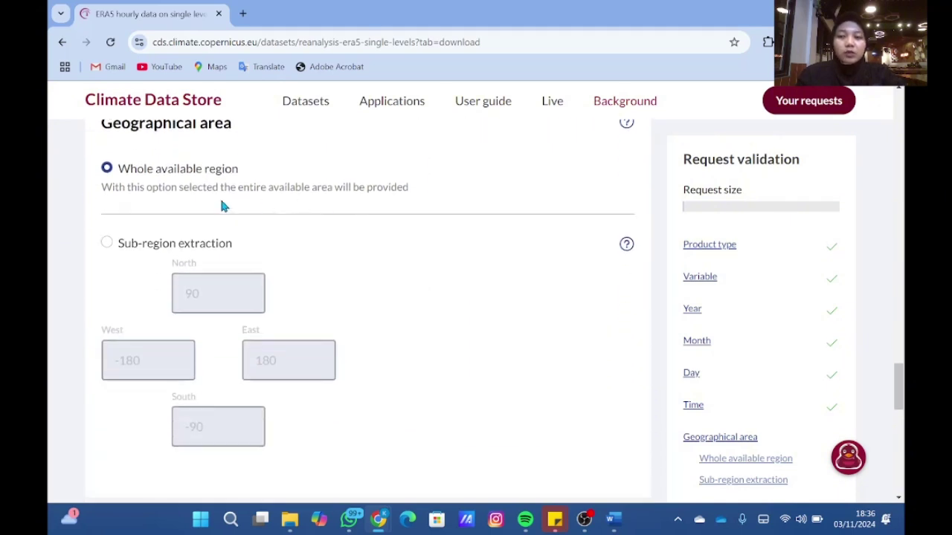
Set the geographical area to Sub-region extraction, exposing bounds 90, -180, 180, -90
scroll(221, 209, "up", 1)
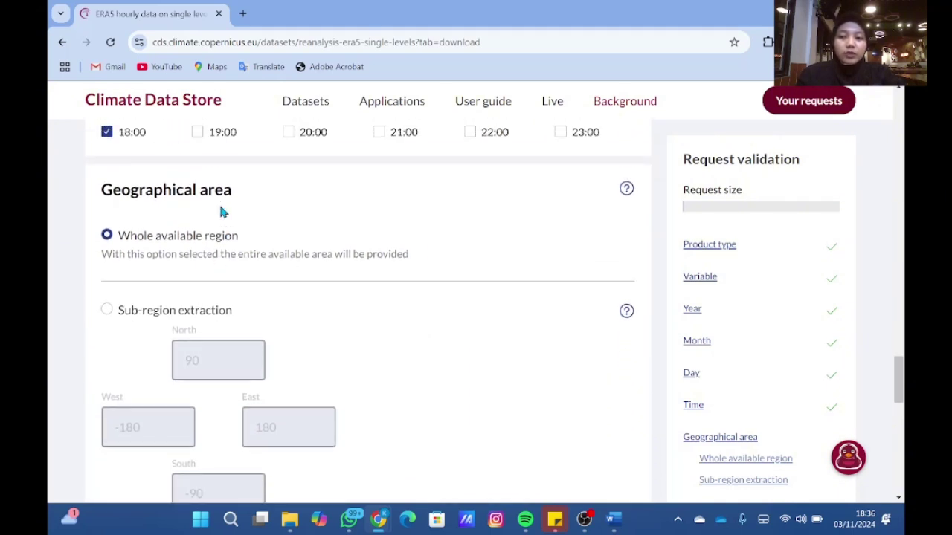
left_click(156, 318)
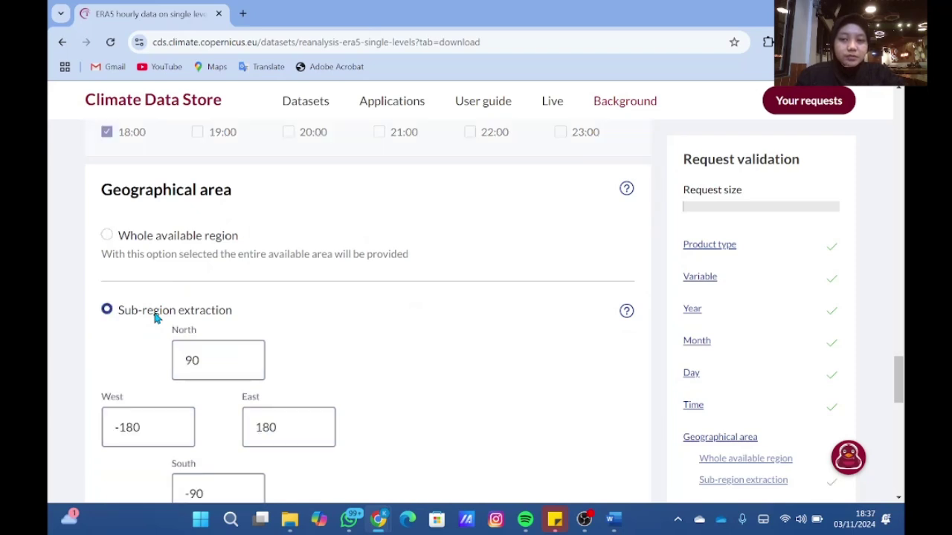
scroll(368, 318, "down", 1)
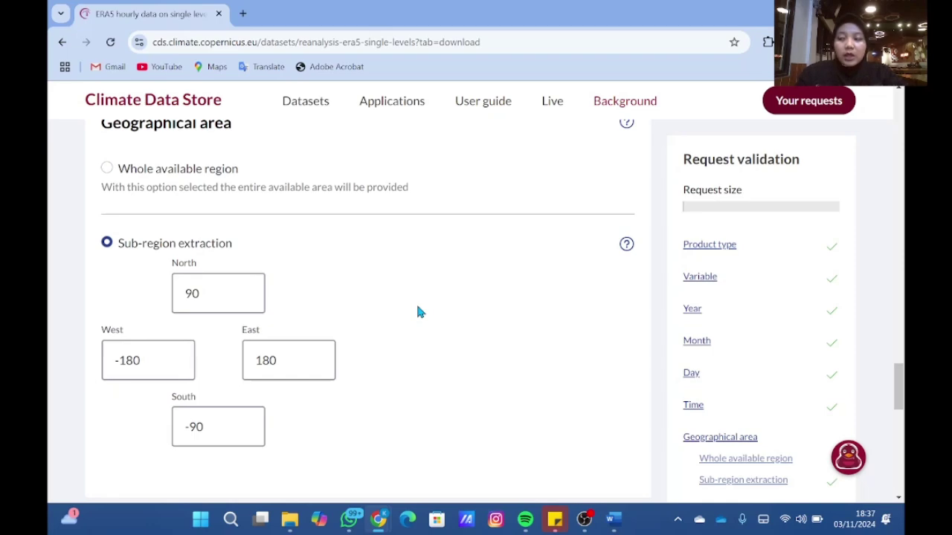
In a new tab, search for bbox finder and open bboxfinder.com
left_click(243, 14)
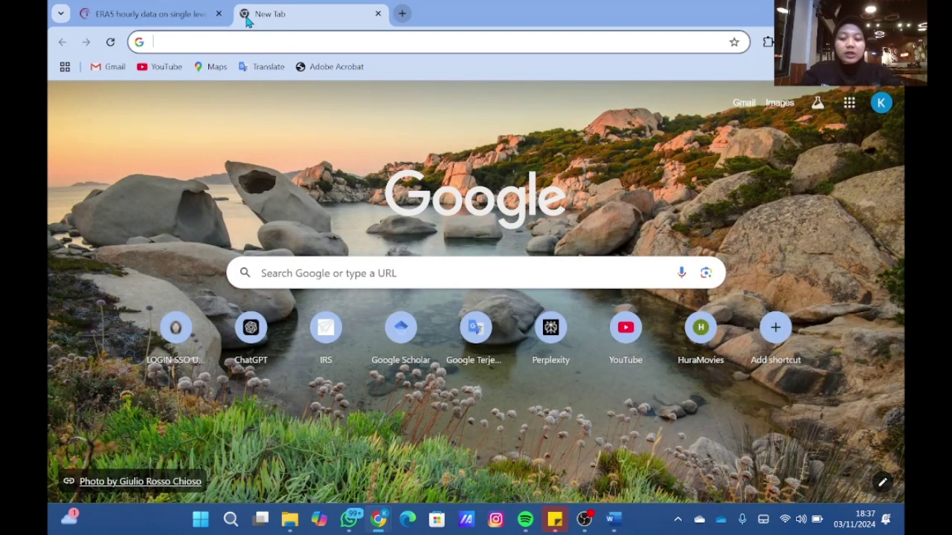
type("bb")
key("Return")
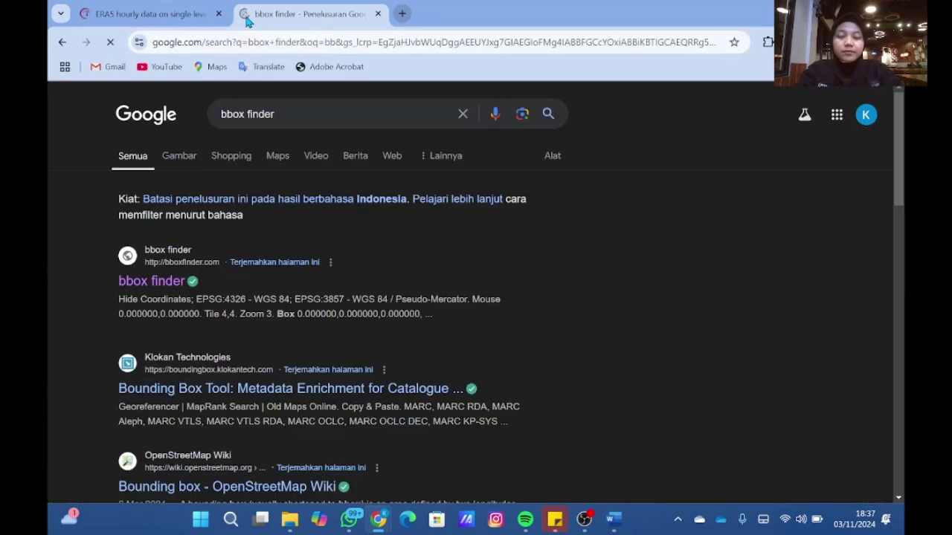
left_click(176, 282)
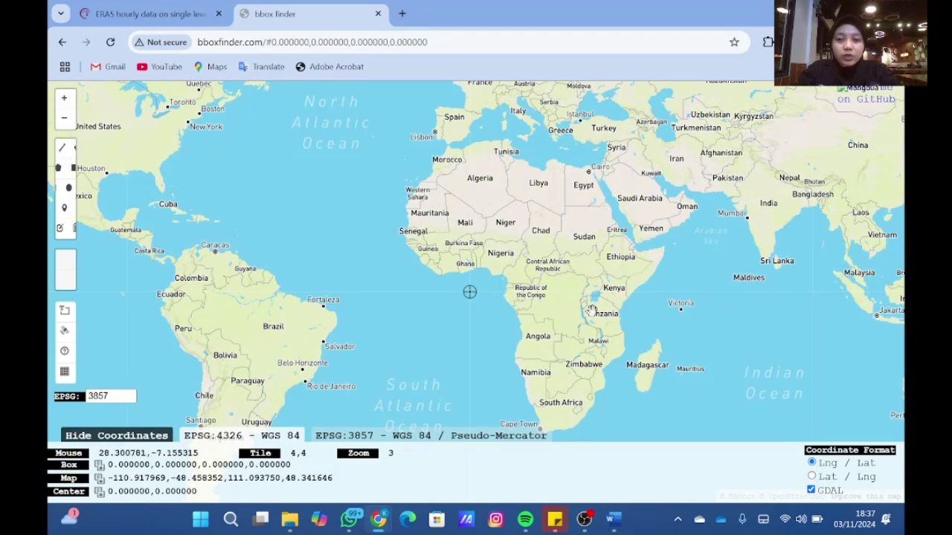
Pan and zoom the map to the Sunda Strait between Merak and Bakauheni
left_click_drag(697, 333, 333, 254)
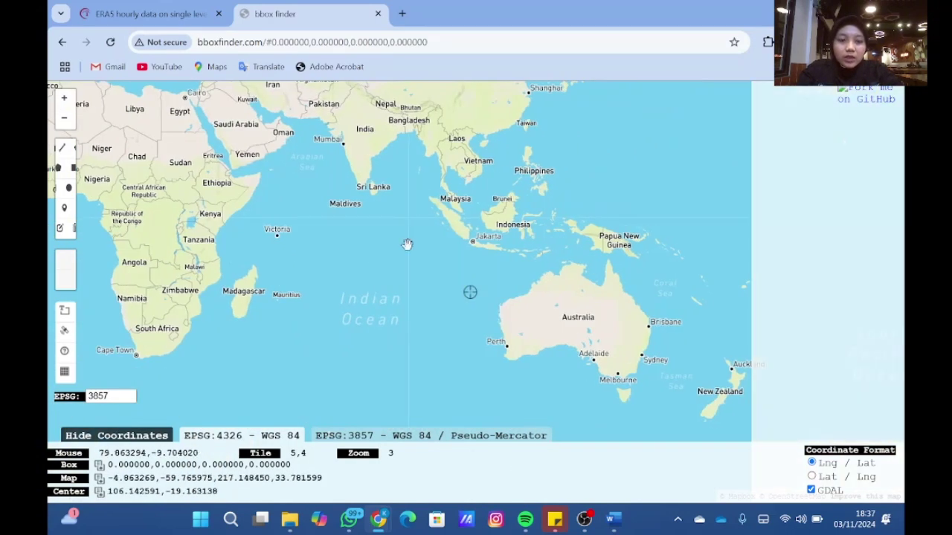
scroll(474, 228, "up", 3)
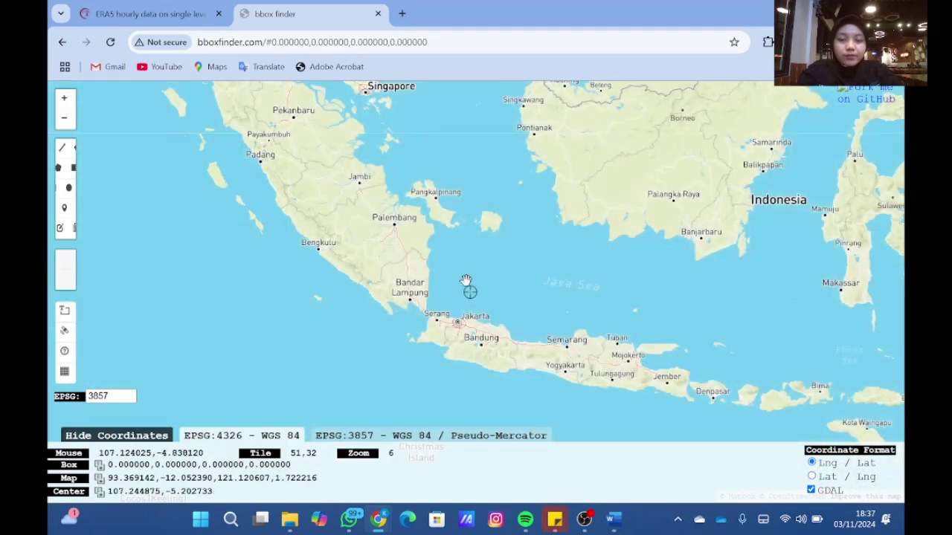
left_click_drag(467, 279, 473, 263)
scroll(471, 261, "up", 1)
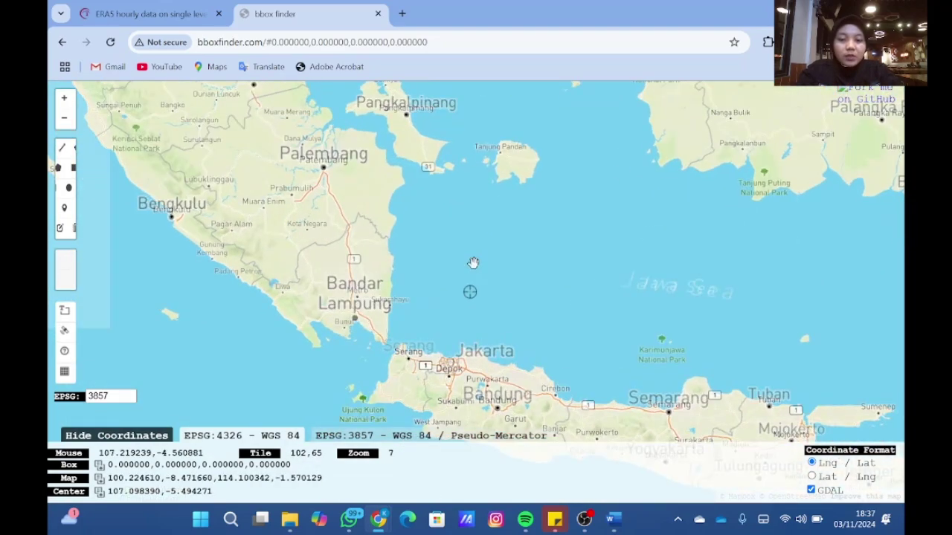
scroll(404, 321, "up", 1)
left_click_drag(404, 321, 430, 213)
scroll(426, 228, "up", 2)
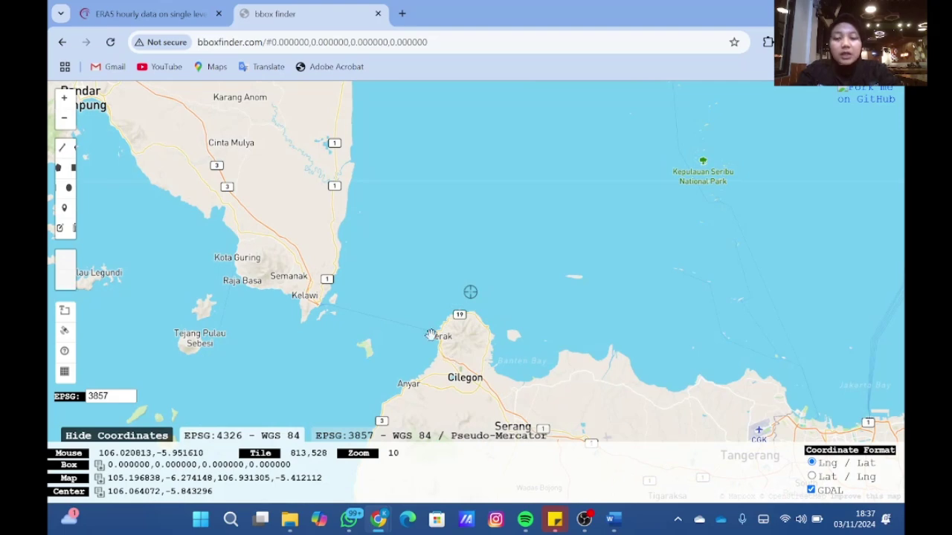
scroll(398, 315, "up", 1)
scroll(437, 282, "up", 1)
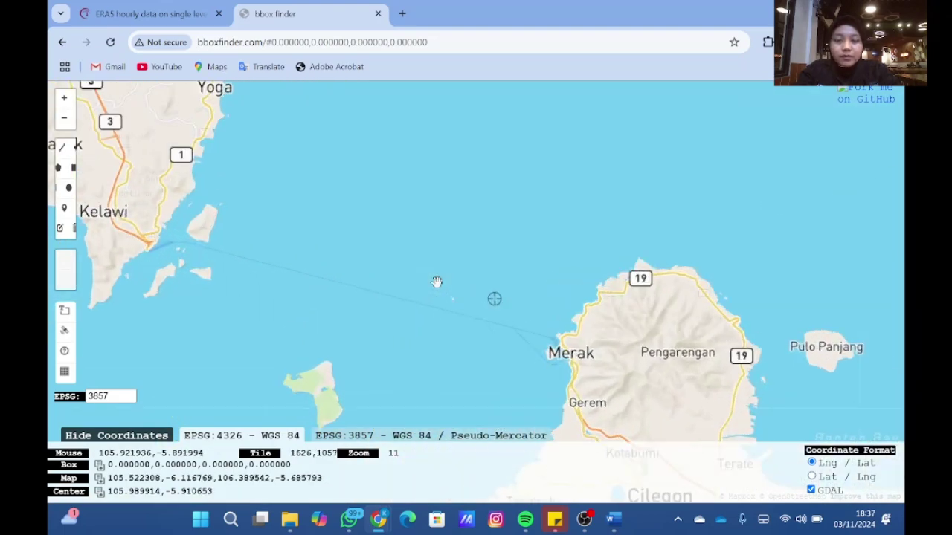
scroll(436, 282, "down", 1)
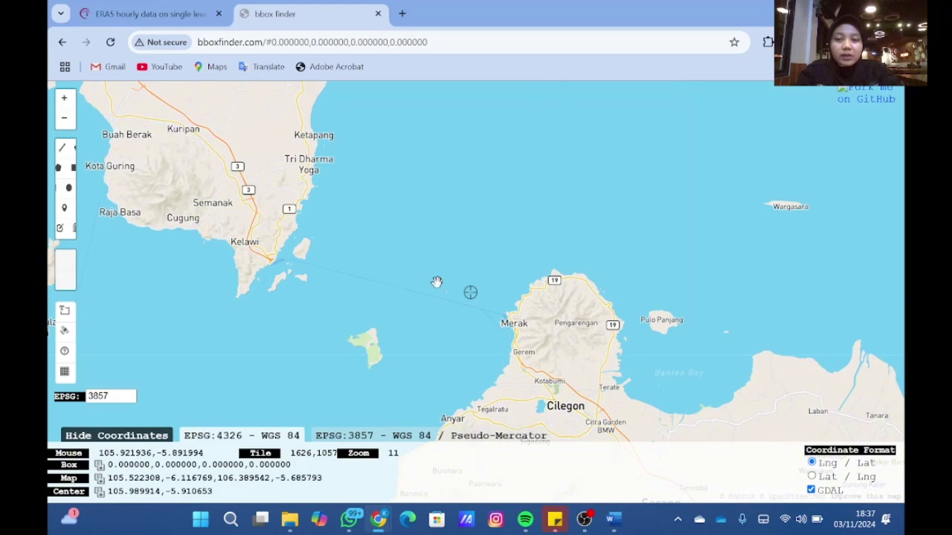
scroll(436, 282, "up", 1)
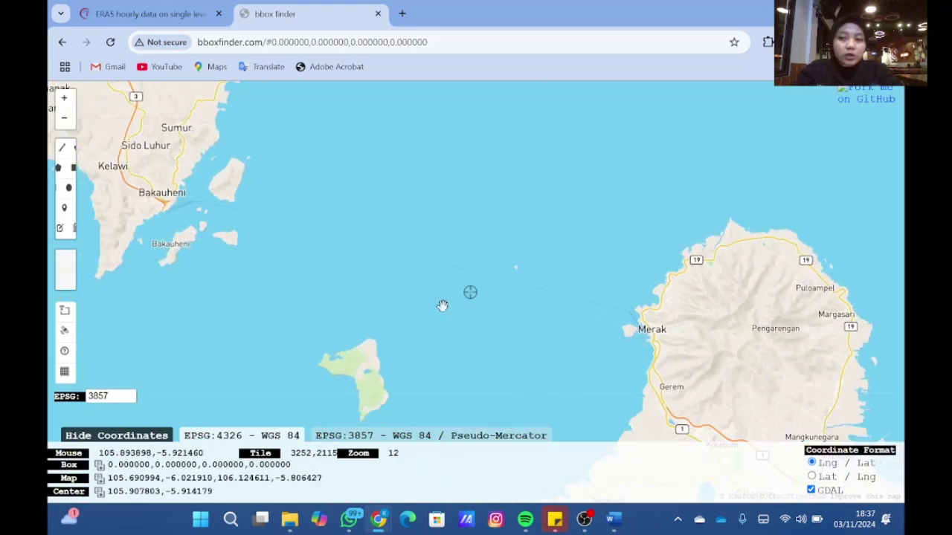
Draw a polygon over the strait giving box 105.752792,-5.978456,106.008911,-5.847050; select the west longitude
left_click(70, 172)
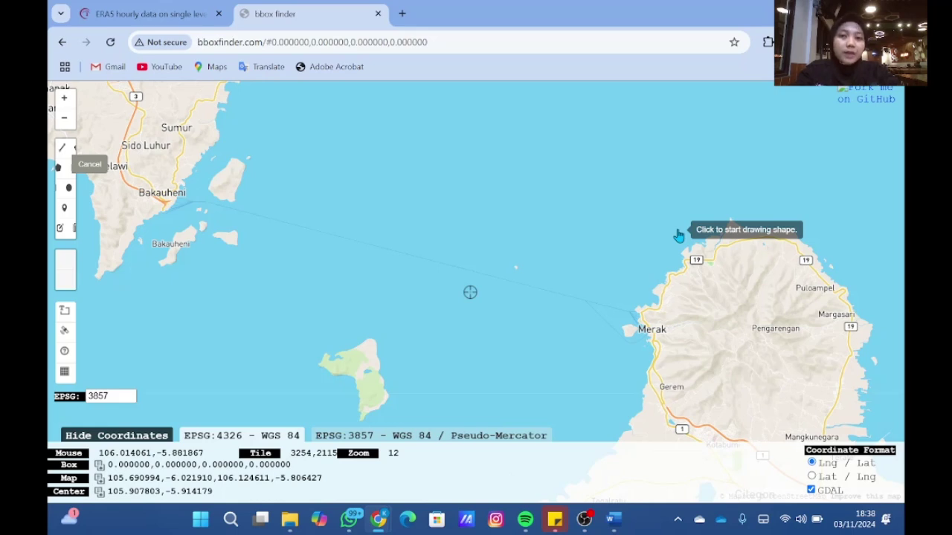
left_click(171, 163)
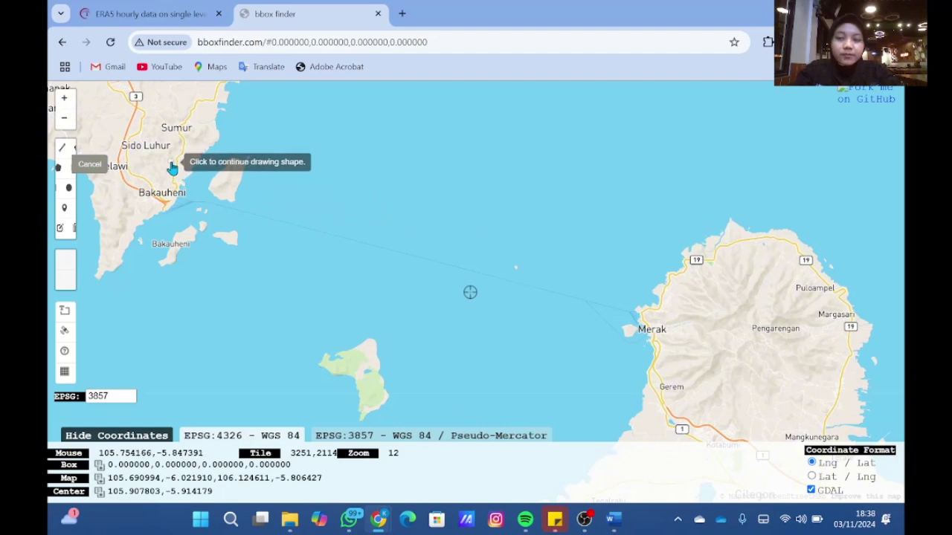
left_click(654, 160)
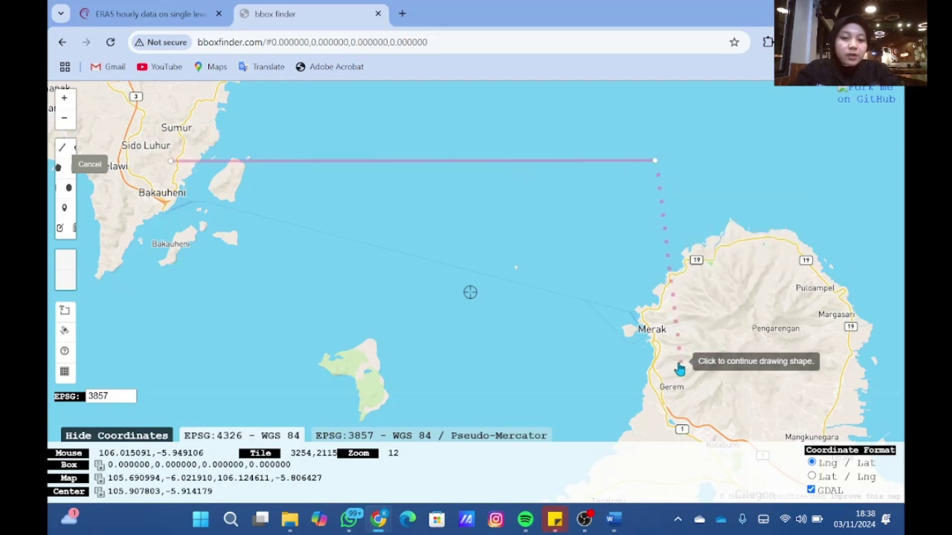
left_click(667, 422)
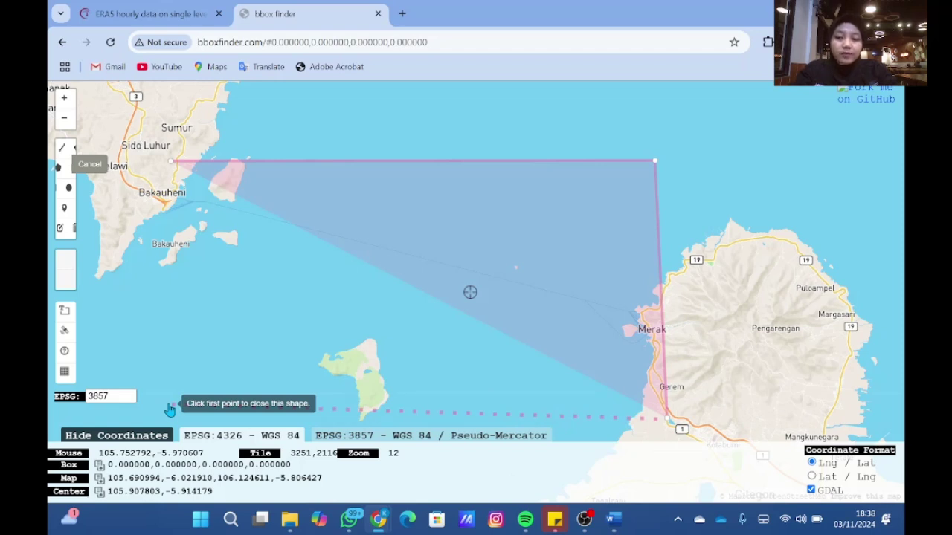
double_click(169, 410)
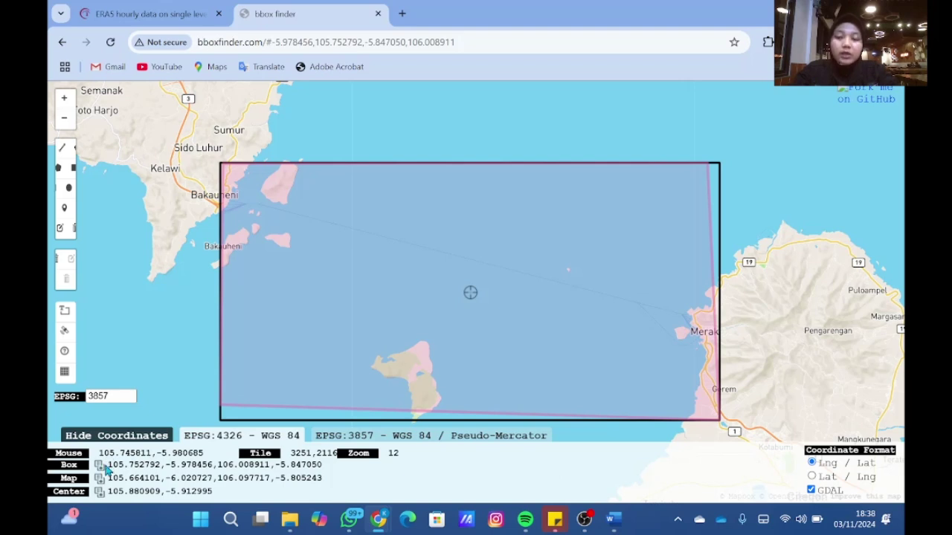
left_click_drag(107, 465, 158, 467)
key("ctrl+c")
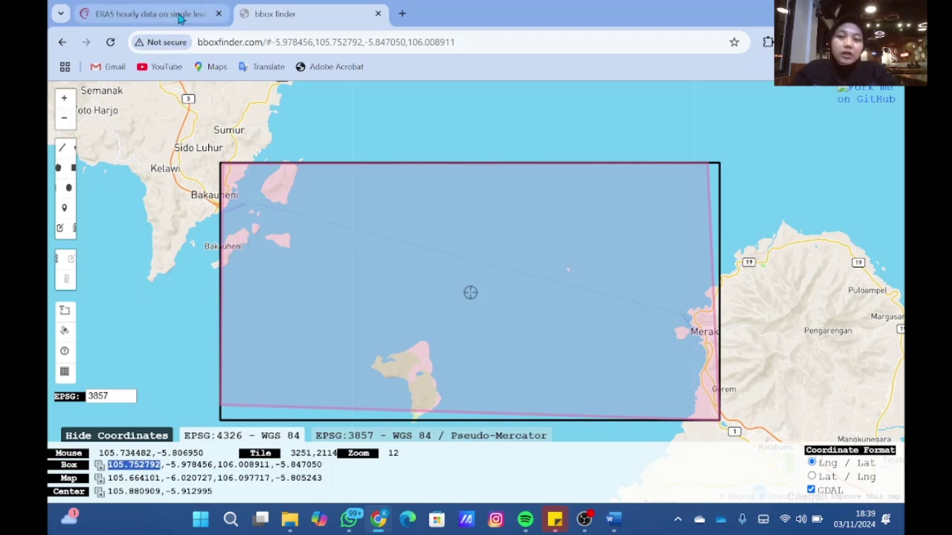
Paste West 105.752792 and South -5.978456 from bbox finder into the sub-region bounds
mouse_move(179, 19)
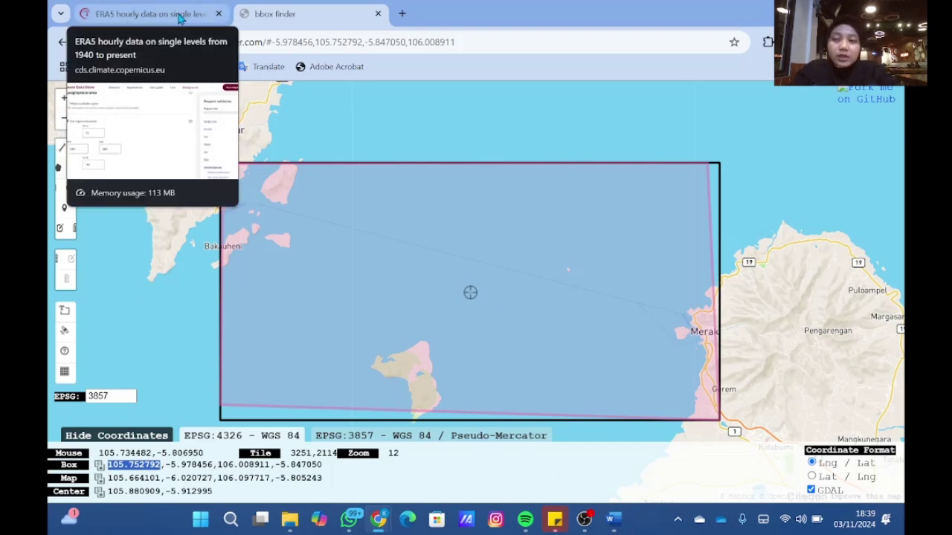
left_click(180, 19)
left_click_drag(153, 362, 109, 358)
key("ctrl+v")
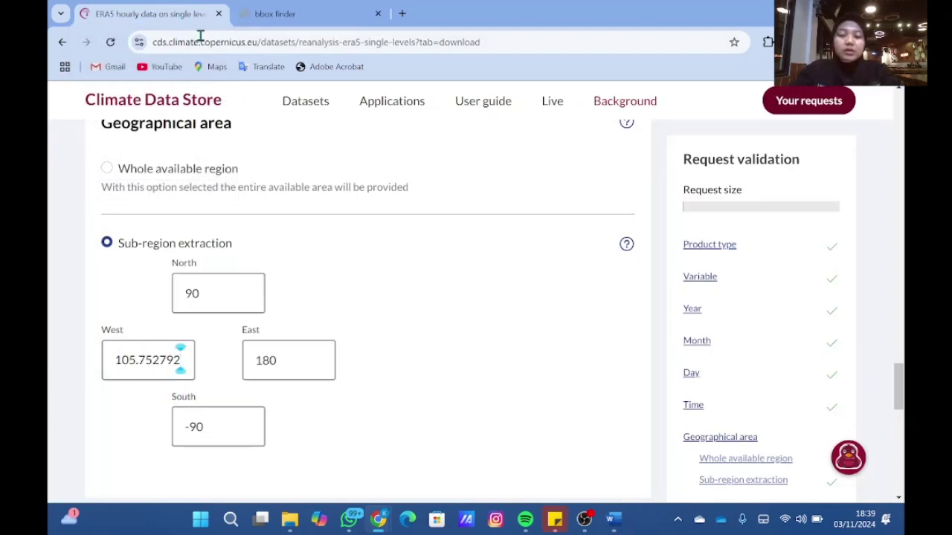
left_click(338, 9)
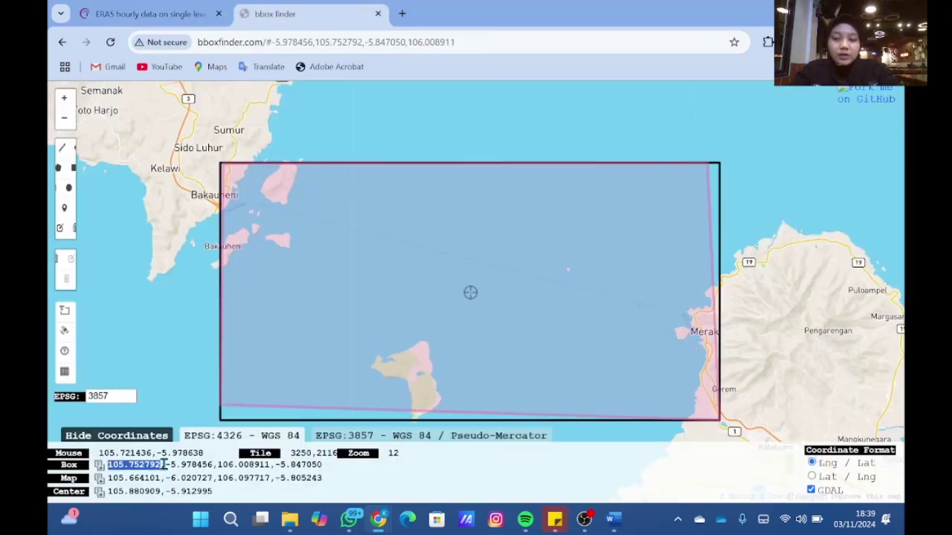
left_click_drag(165, 465, 214, 465)
key("ctrl+c")
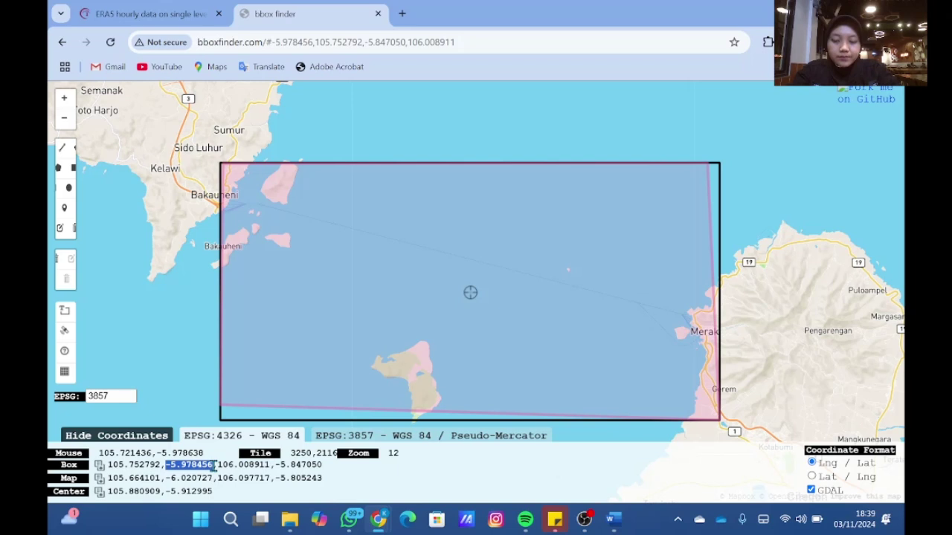
left_click(147, 12)
left_click_drag(221, 429, 183, 418)
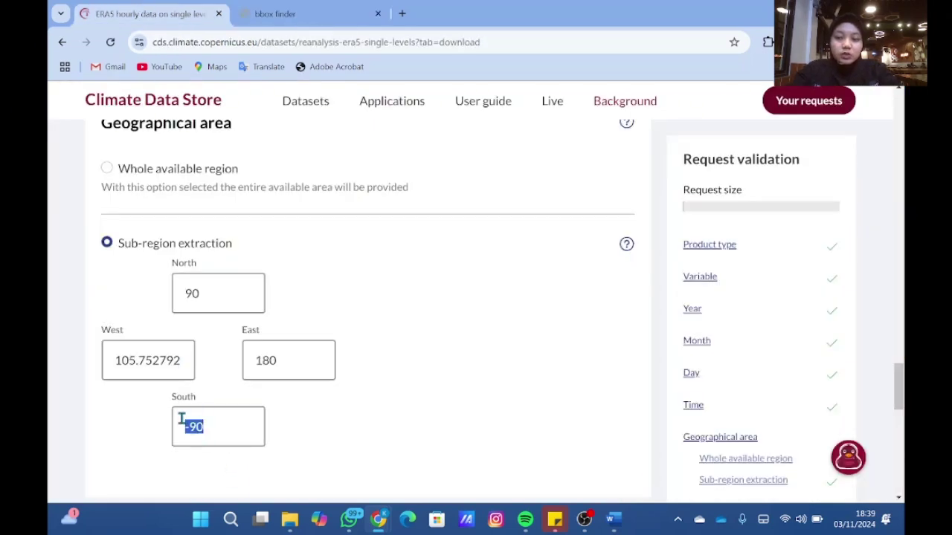
key("ctrl+v")
Paste East 106.008911 and North -5.84705 from bbox finder into the sub-region bounds
left_click(283, 14)
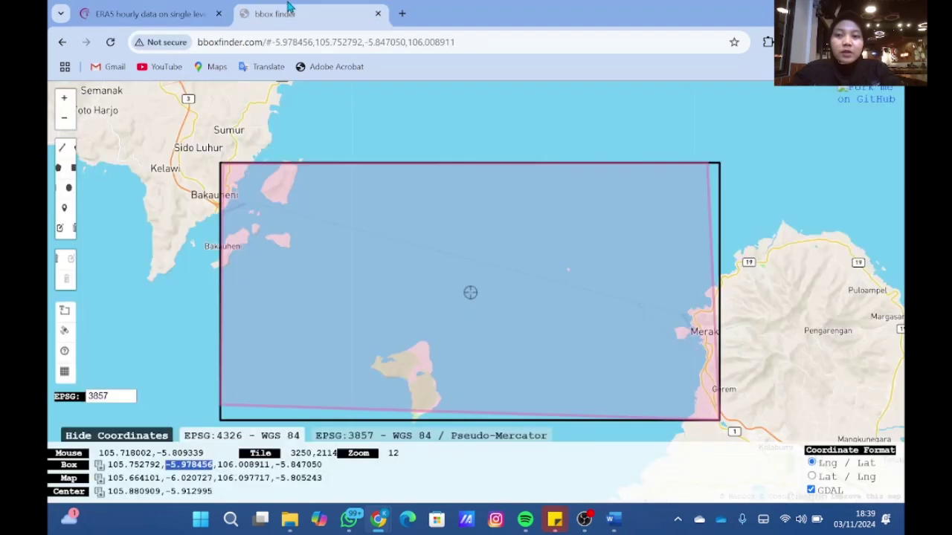
left_click_drag(217, 465, 269, 464)
key("ctrl+c")
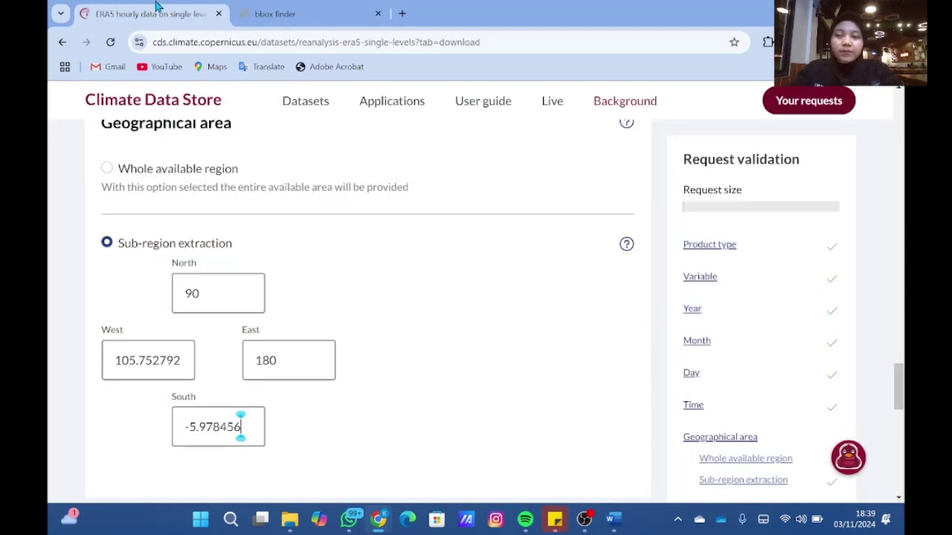
left_click(156, 13)
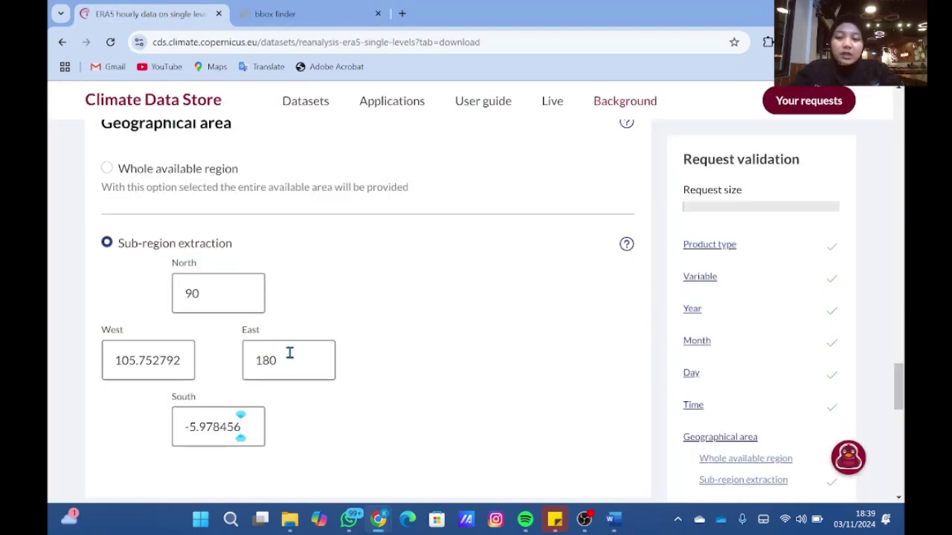
left_click_drag(294, 365, 241, 360)
key("ctrl+v")
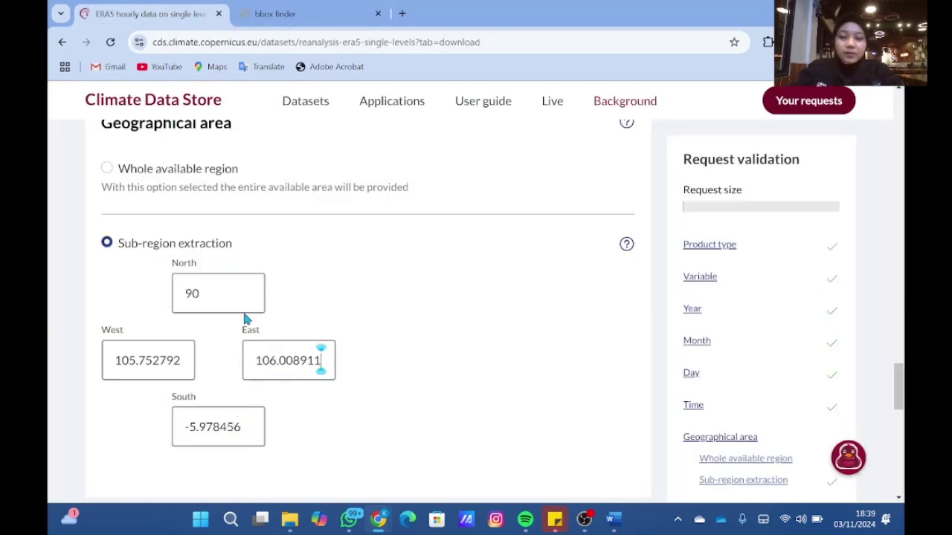
left_click(261, 9)
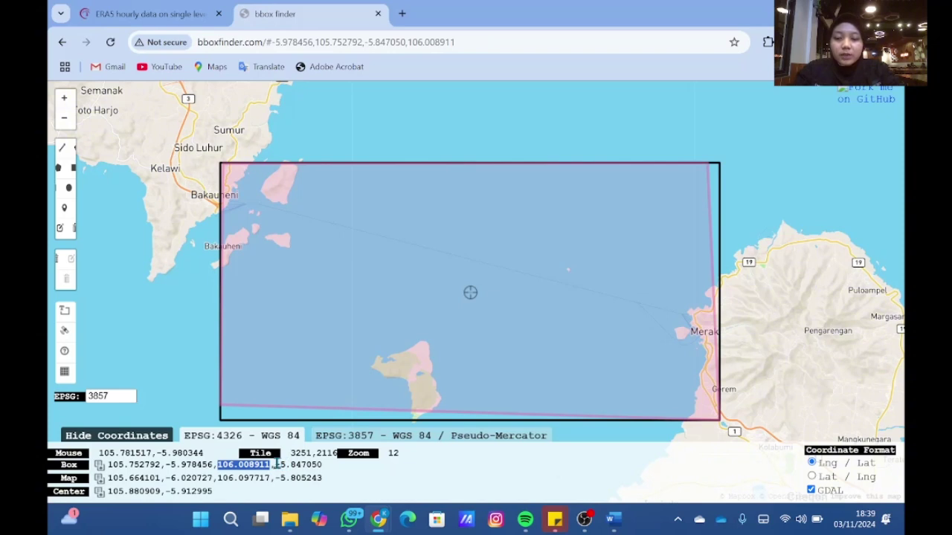
left_click_drag(275, 464, 325, 469)
key("ctrl+c")
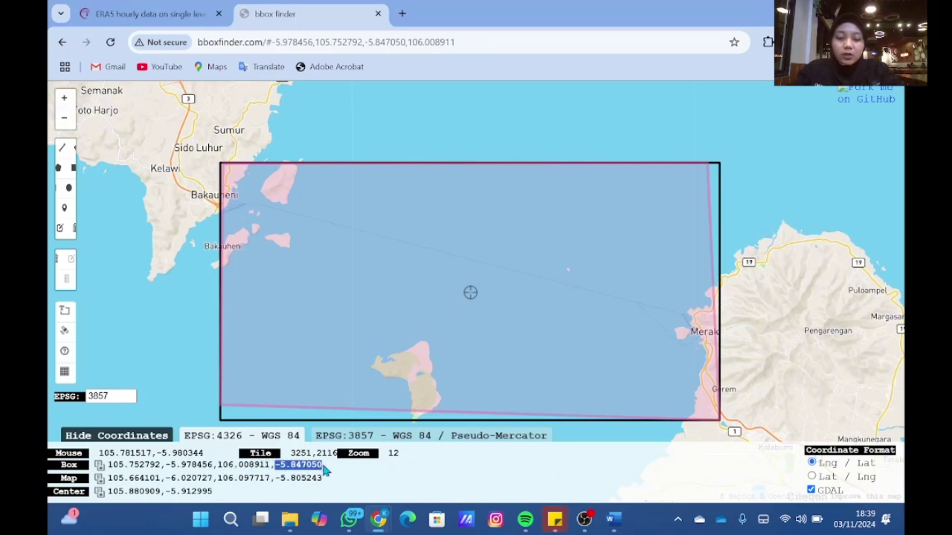
left_click(145, 13)
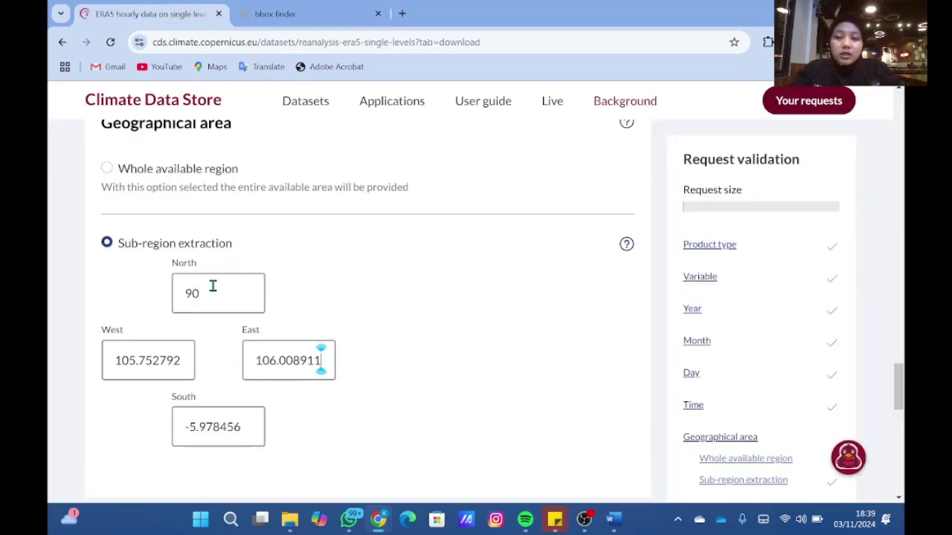
left_click_drag(212, 287, 179, 274)
key("ctrl+v")
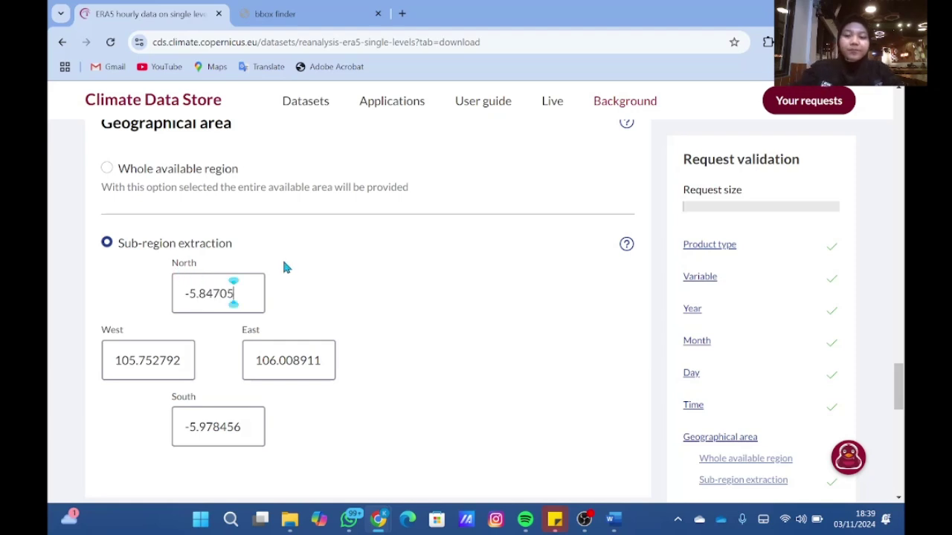
Choose NetCDF4 (Experimental) as the data format and submit the ERA5 request
scroll(481, 230, "down", 4)
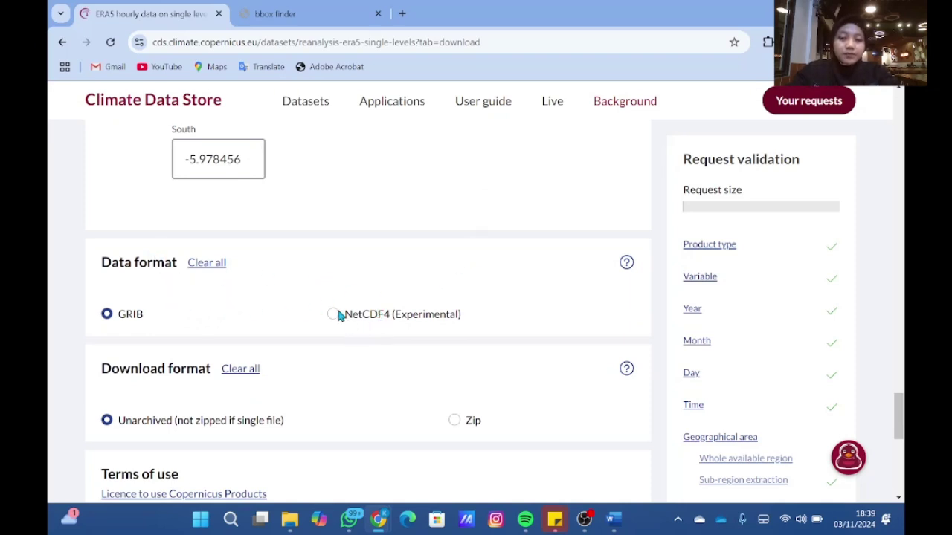
left_click(336, 315)
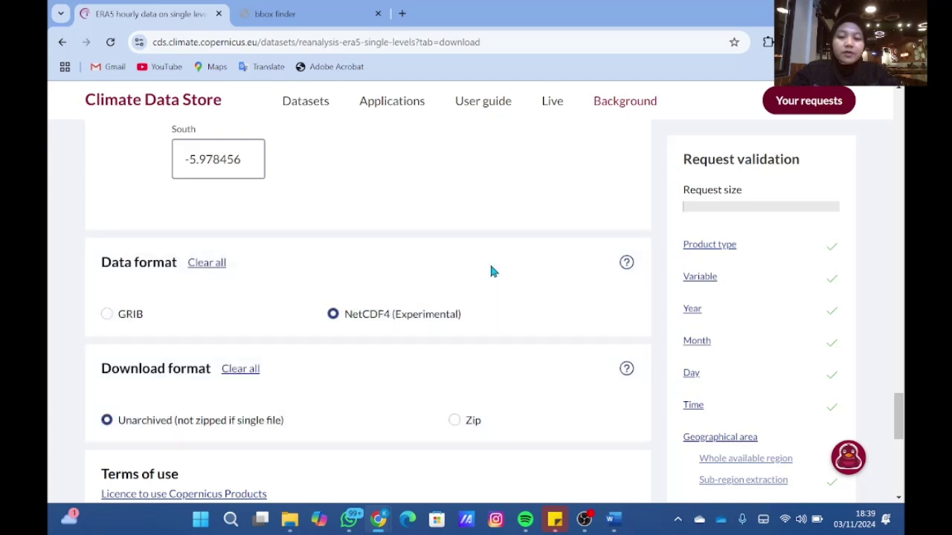
scroll(483, 267, "down", 2)
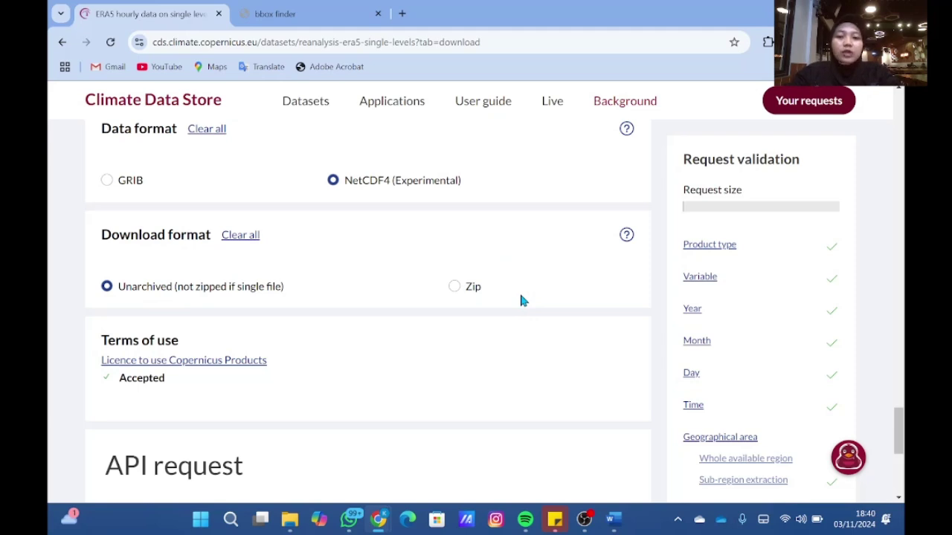
scroll(427, 320, "down", 1)
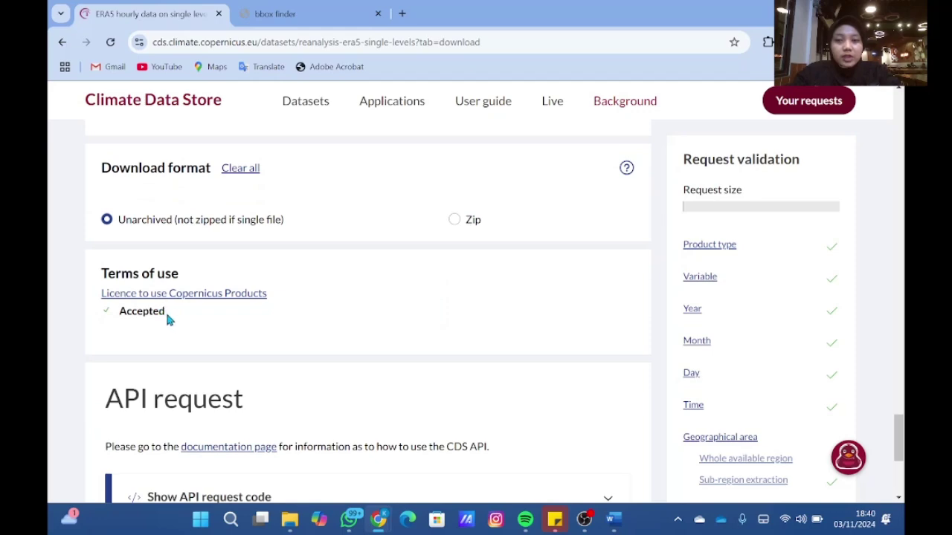
scroll(249, 271, "down", 4)
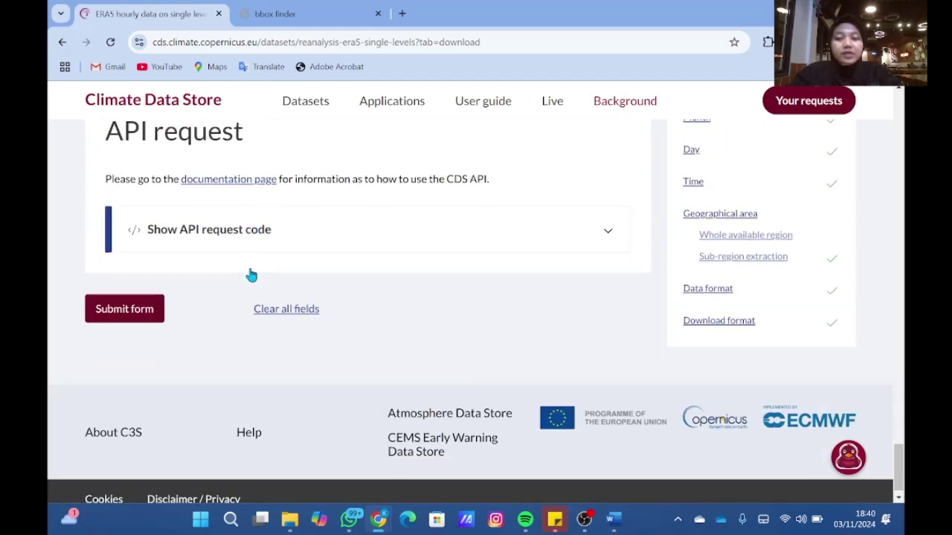
left_click(134, 312)
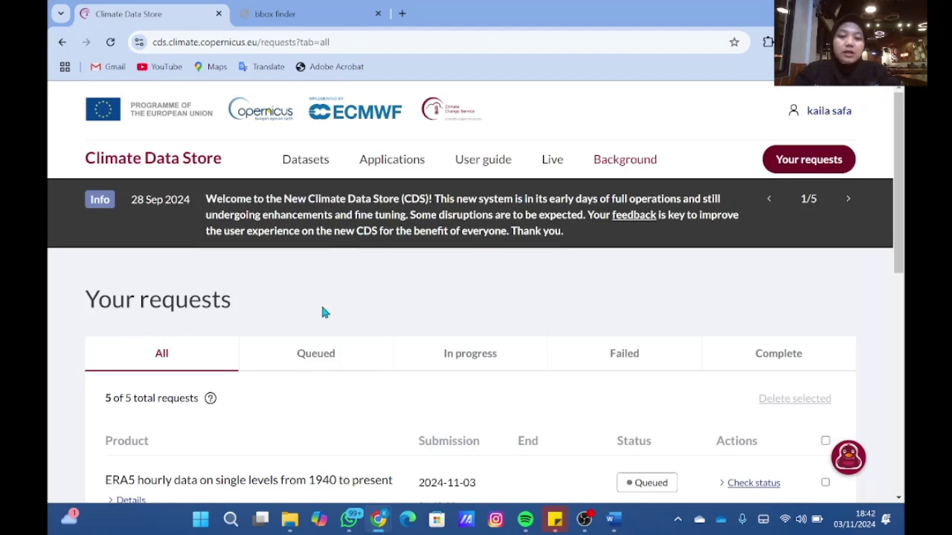
Refresh the request status to Complete, review its details, and download the 40.6 KB file
scroll(322, 312, "down", 2)
scroll(322, 312, "down", 1)
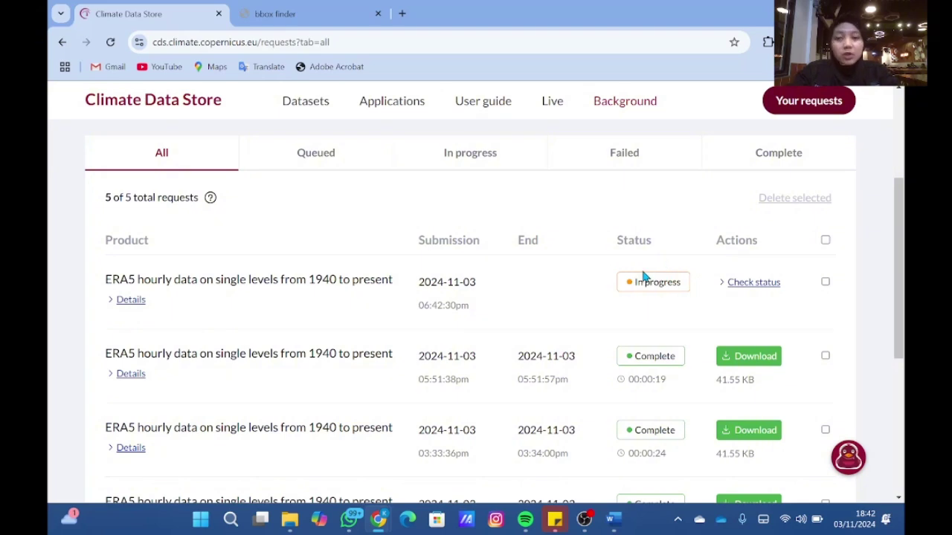
left_click(726, 287)
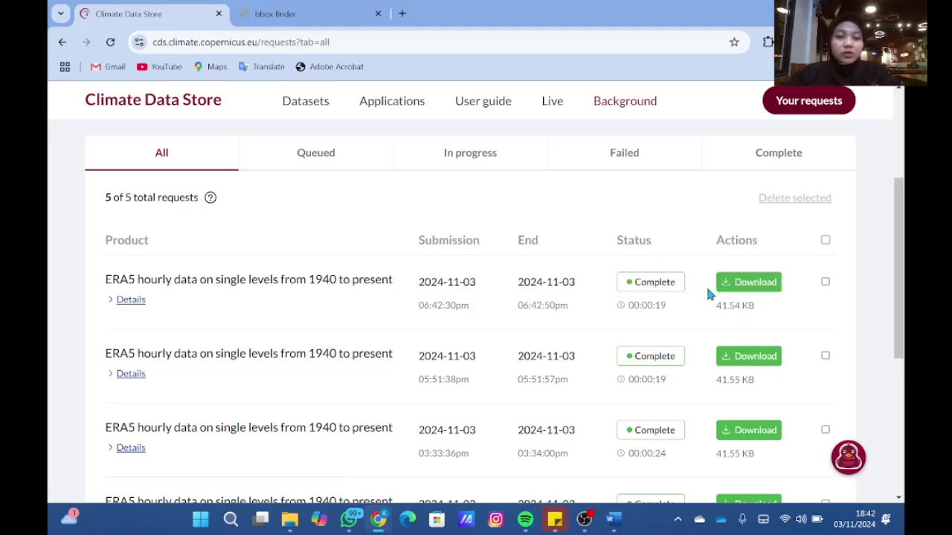
left_click(128, 301)
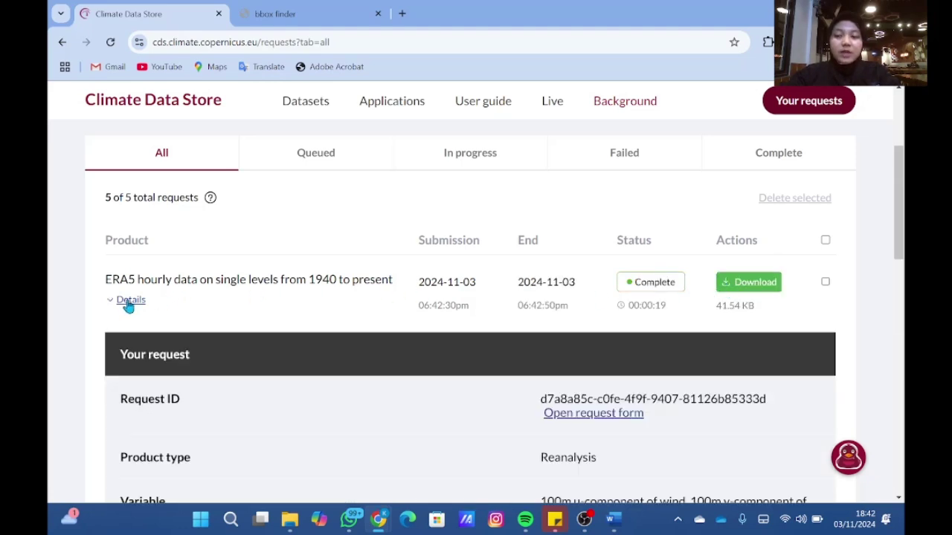
scroll(352, 356, "down", 3)
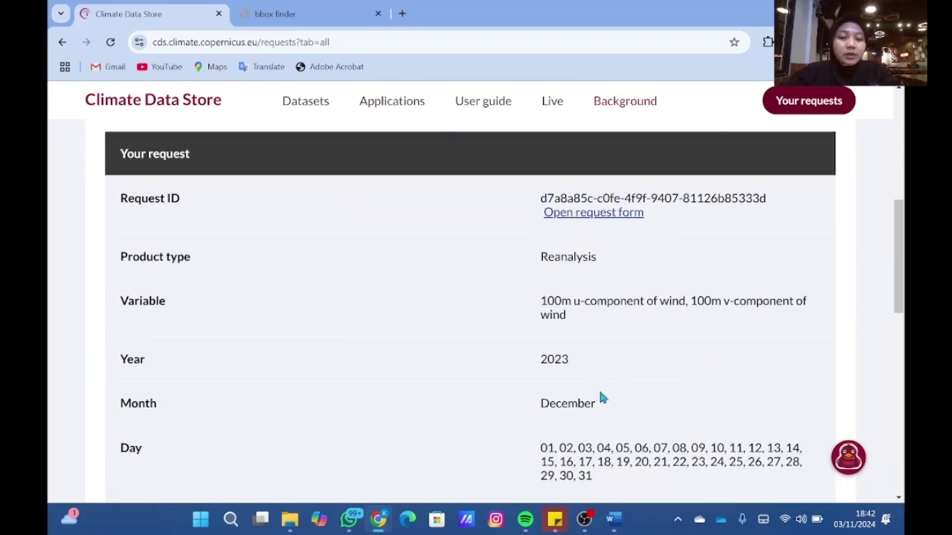
scroll(548, 362, "down", 1)
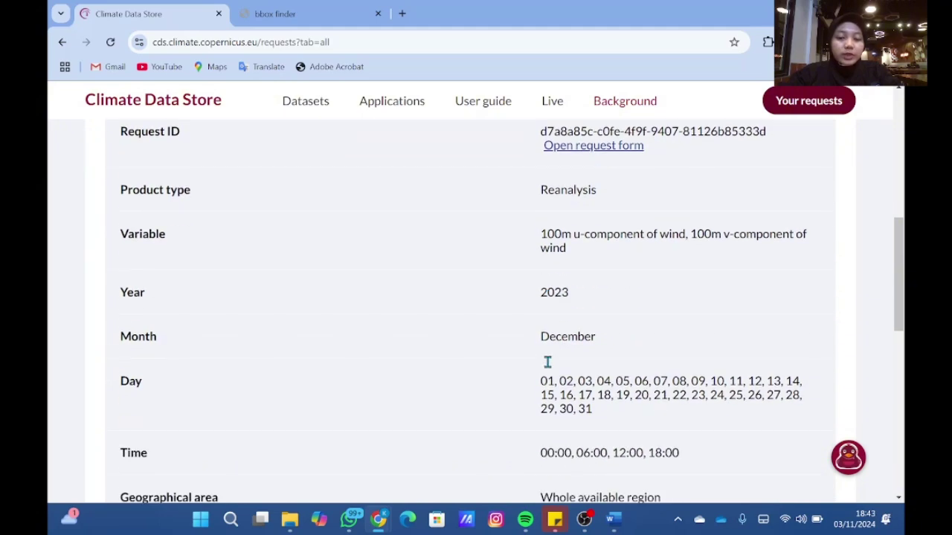
scroll(566, 375, "down", 1)
scroll(591, 379, "up", 5)
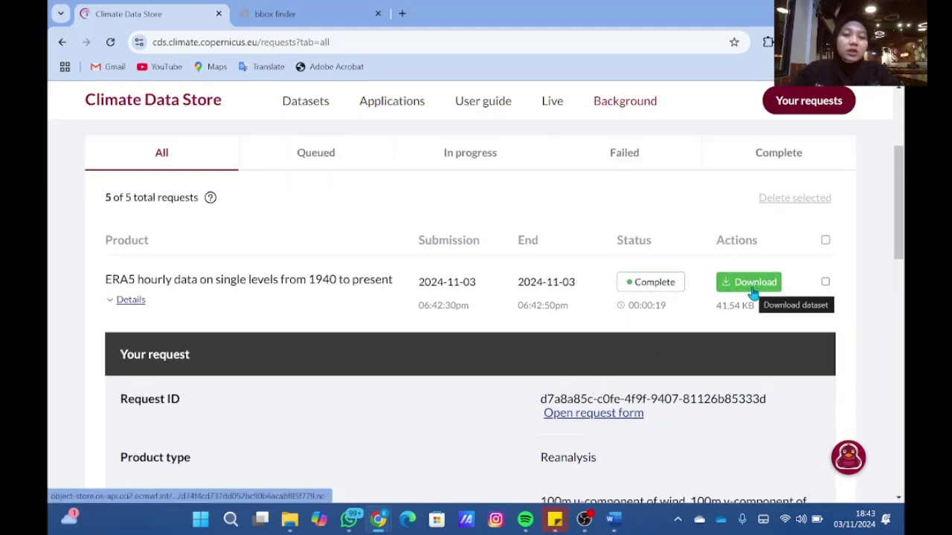
left_click(753, 288)
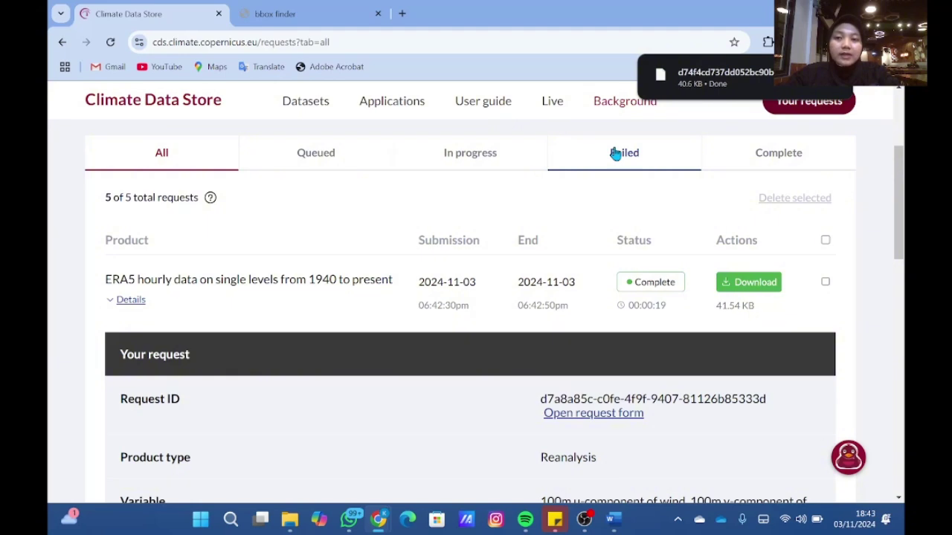
Open Google Colab in a new tab, then check the Climate Data Store account options
left_click(405, 20)
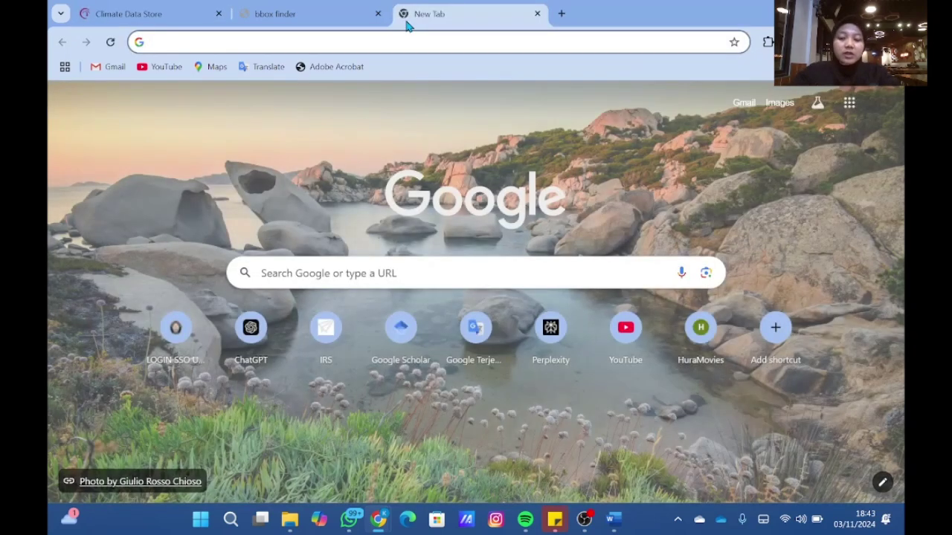
type("g")
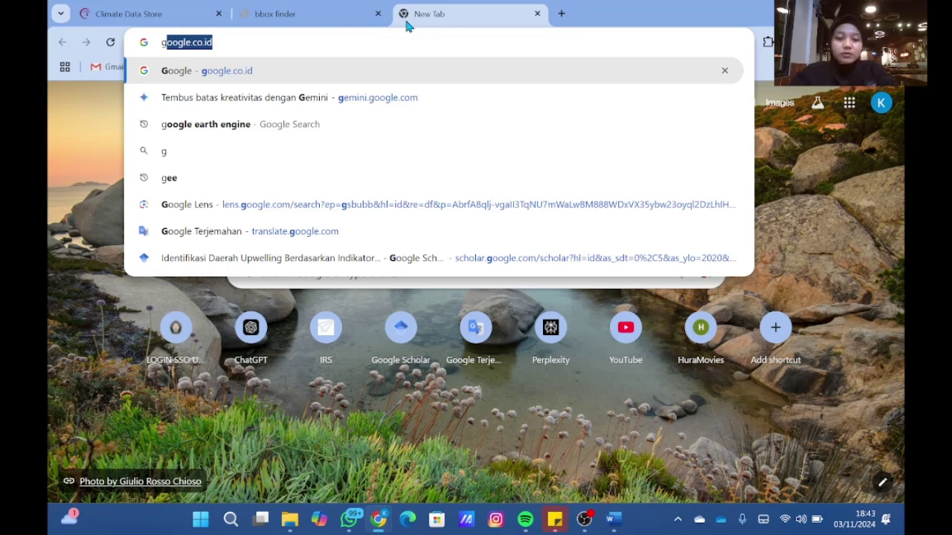
type("oogle c")
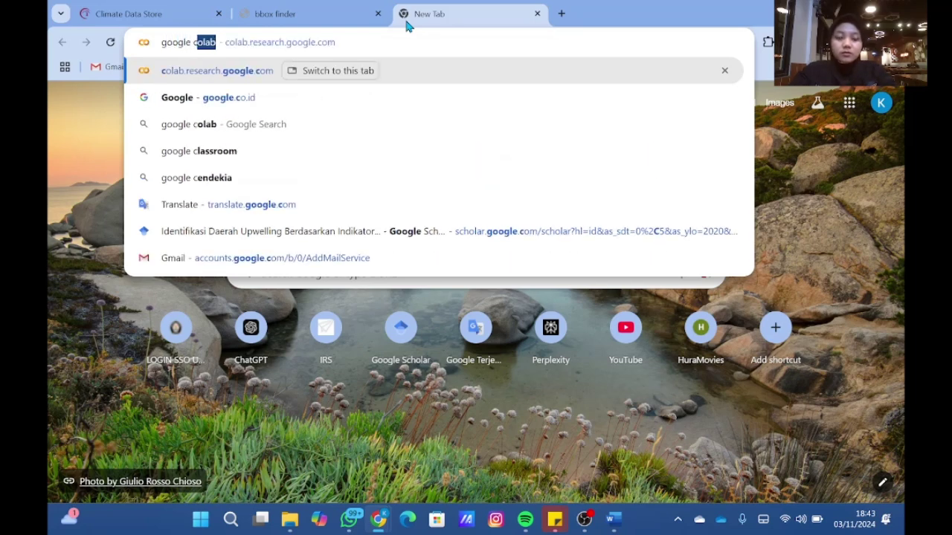
key("Return")
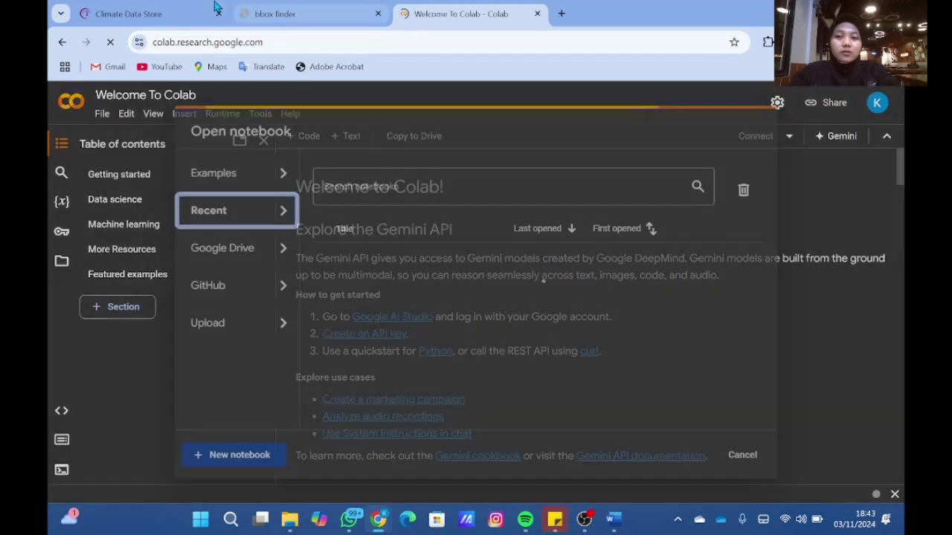
left_click(149, 14)
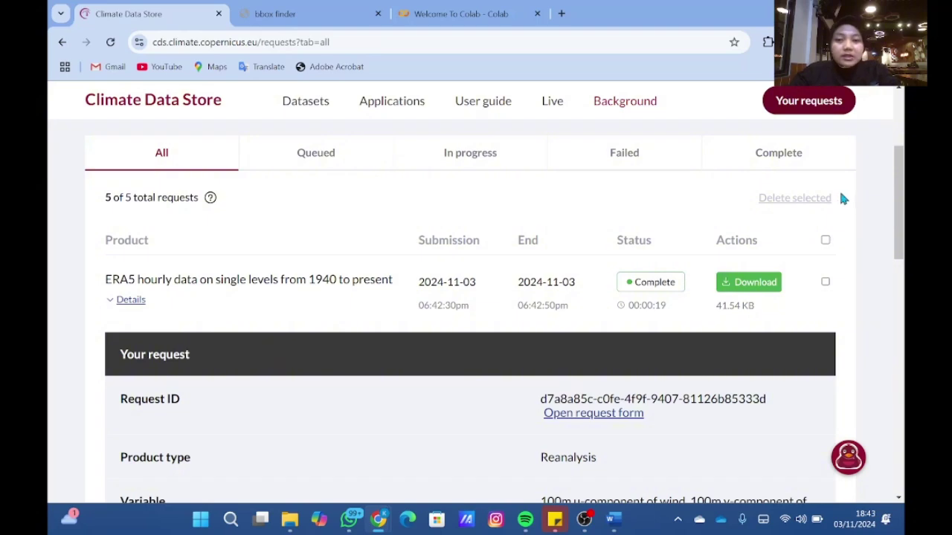
scroll(736, 192, "up", 3)
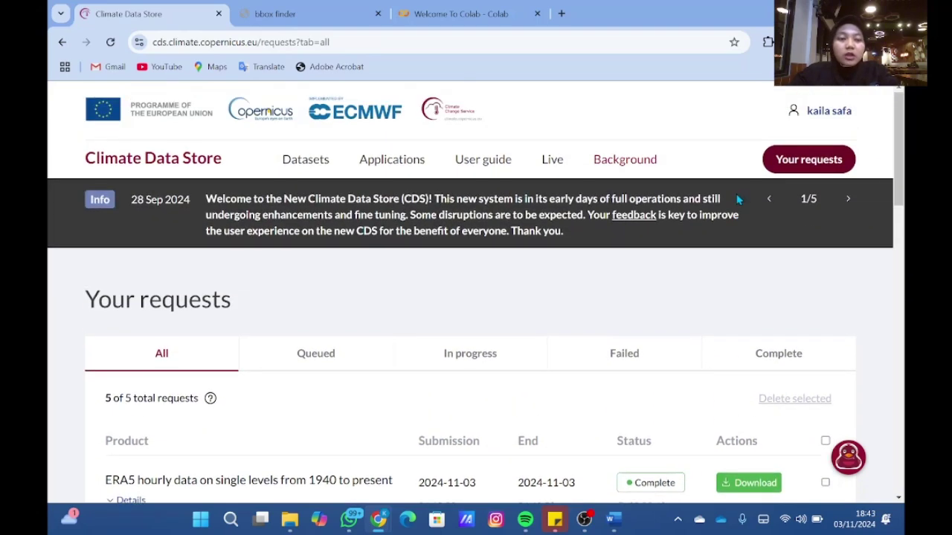
left_click(825, 111)
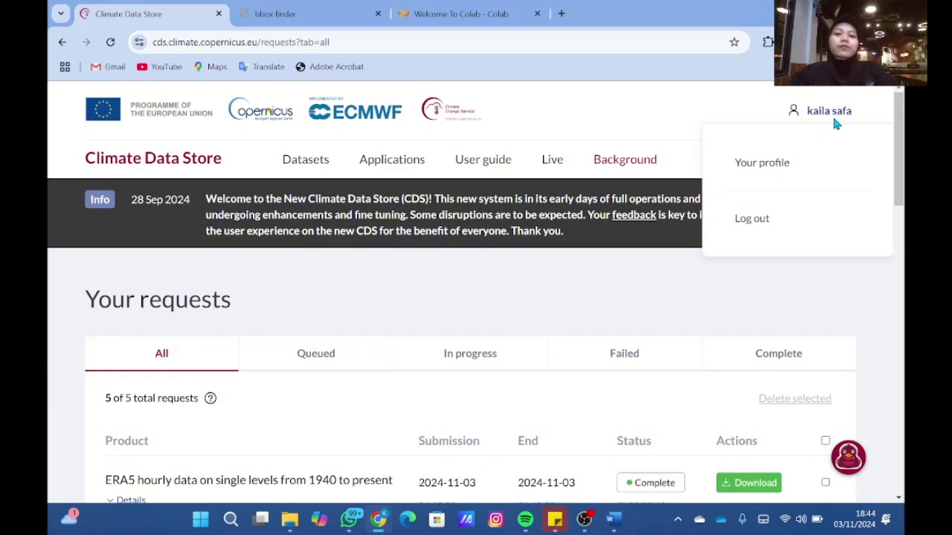
Dismiss Colab's notebook picker and add an empty code cell at the end of the Welcome notebook
left_click(461, 14)
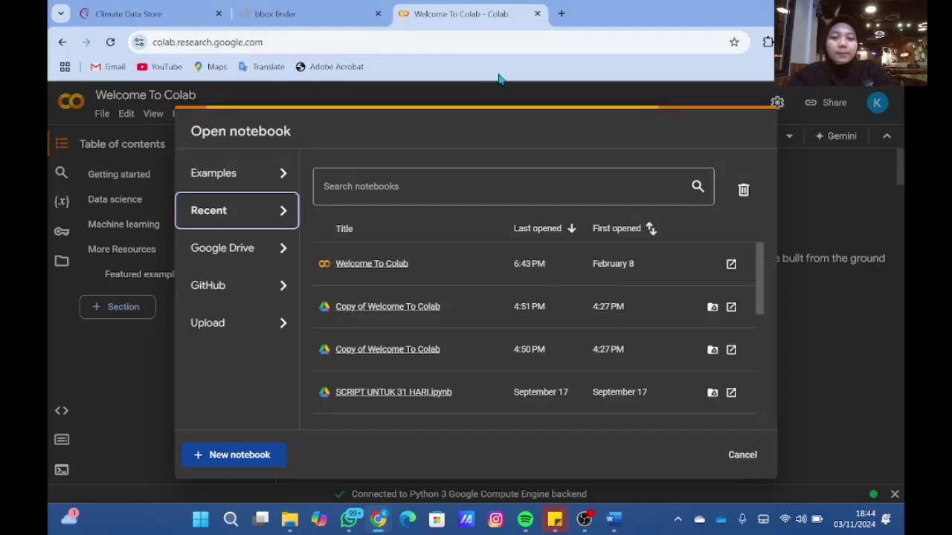
left_click(753, 455)
scroll(616, 366, "down", 10)
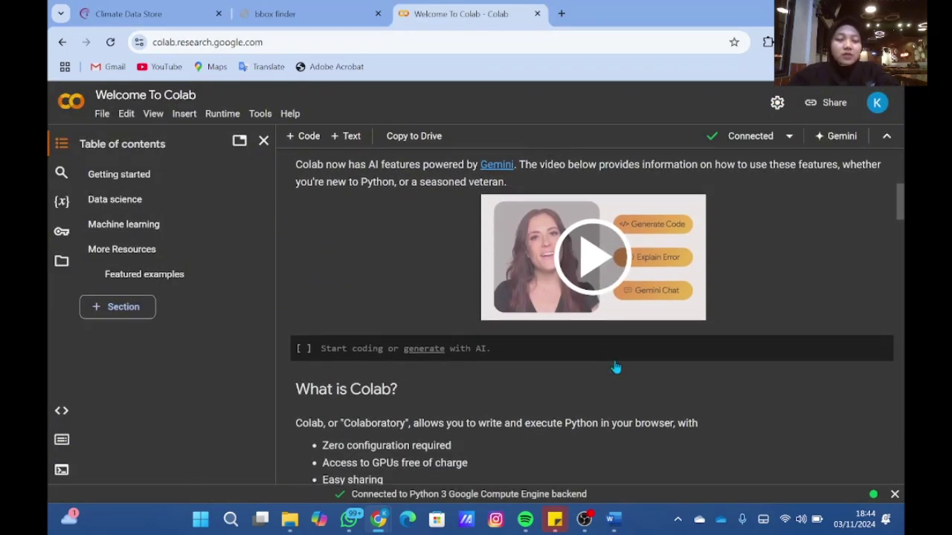
left_click(311, 143)
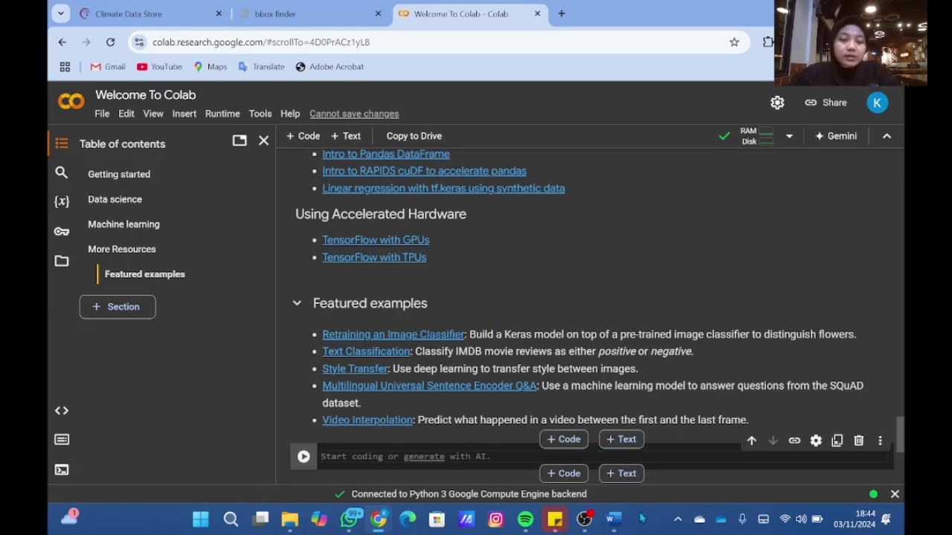
Snap the Word script to the left half and the Colab notebook right, showing the empty cell
mouse_move(614, 525)
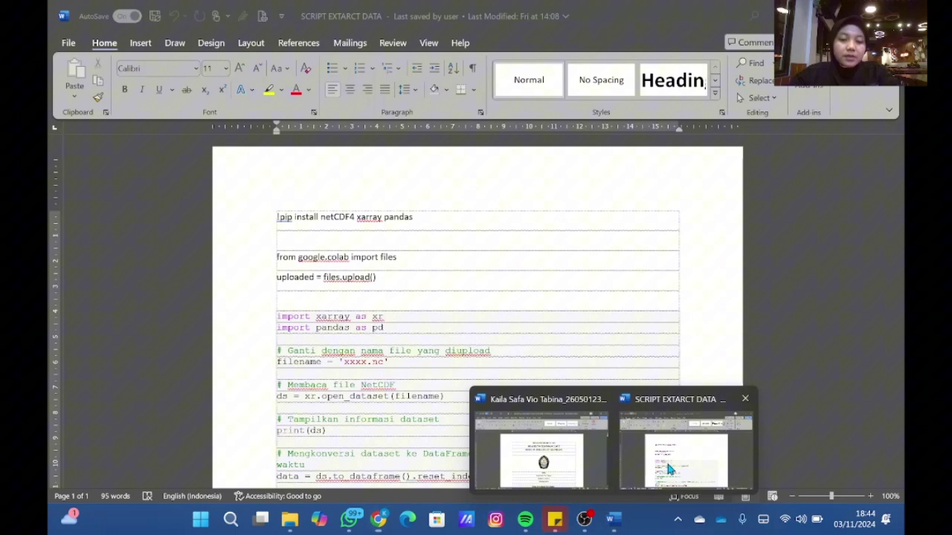
left_click(666, 460)
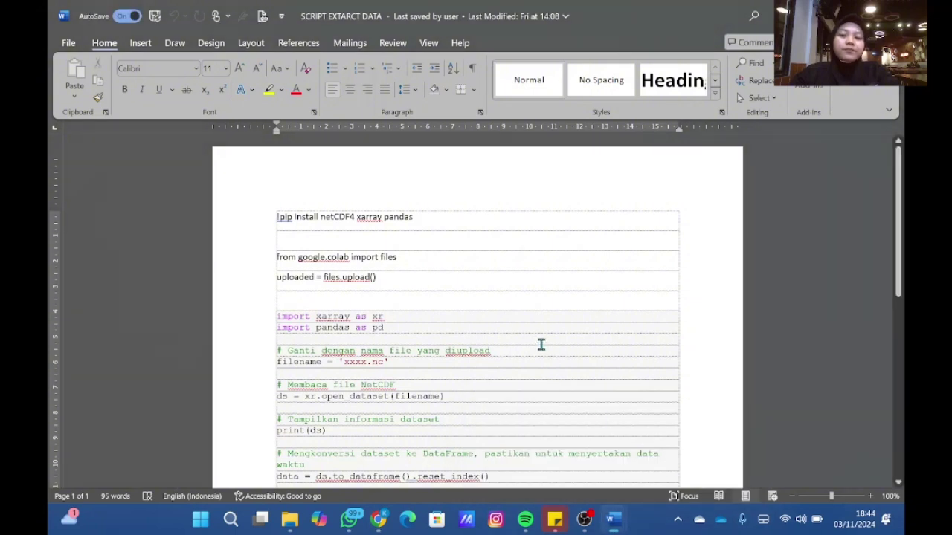
left_click_drag(272, 217, 399, 217)
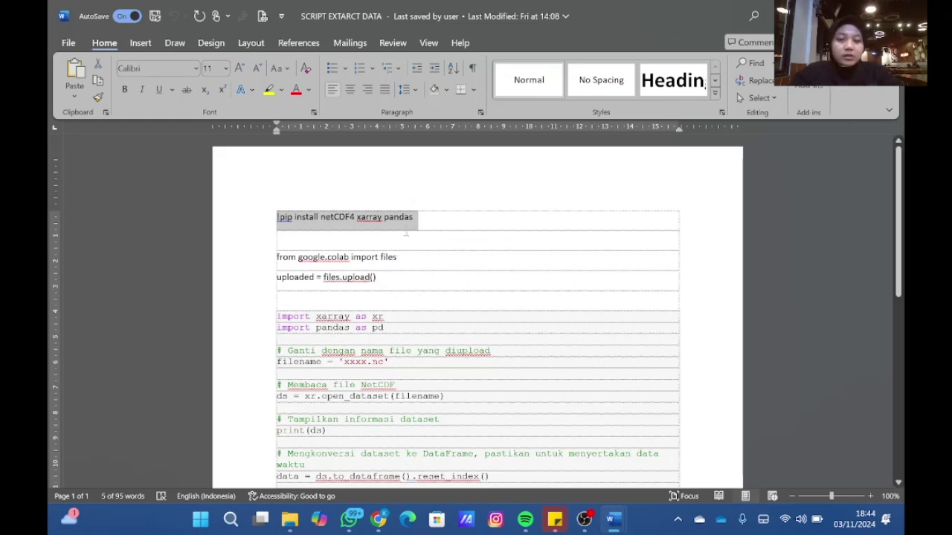
key("super+Left")
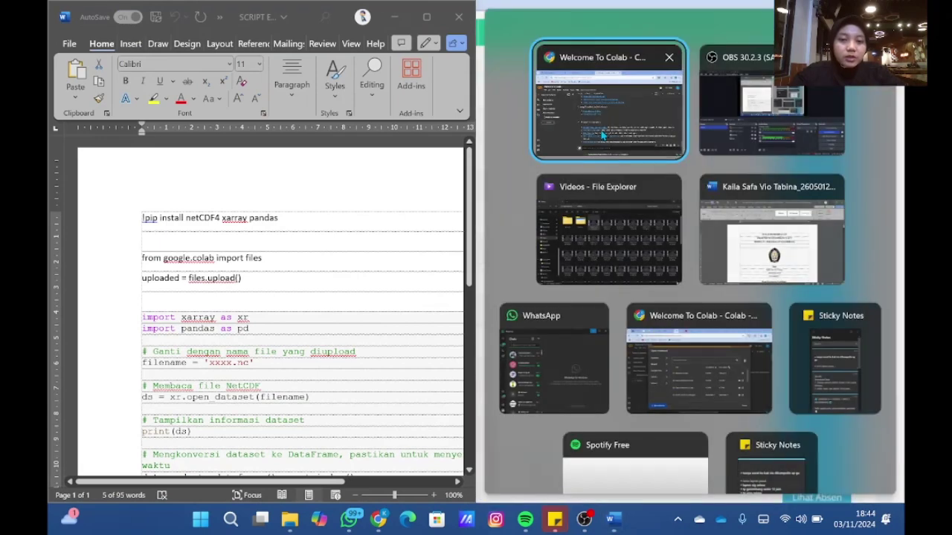
left_click(600, 130)
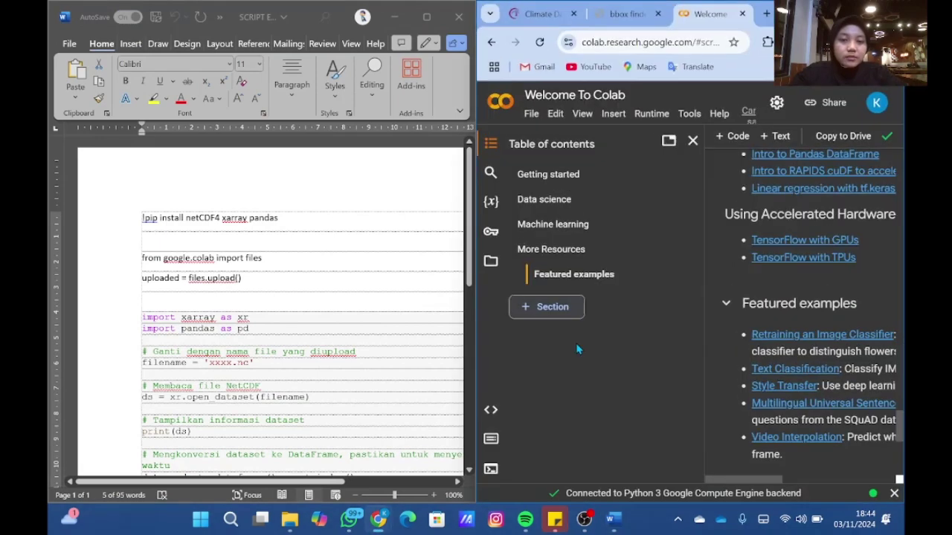
left_click(693, 141)
scroll(670, 275, "down", 5)
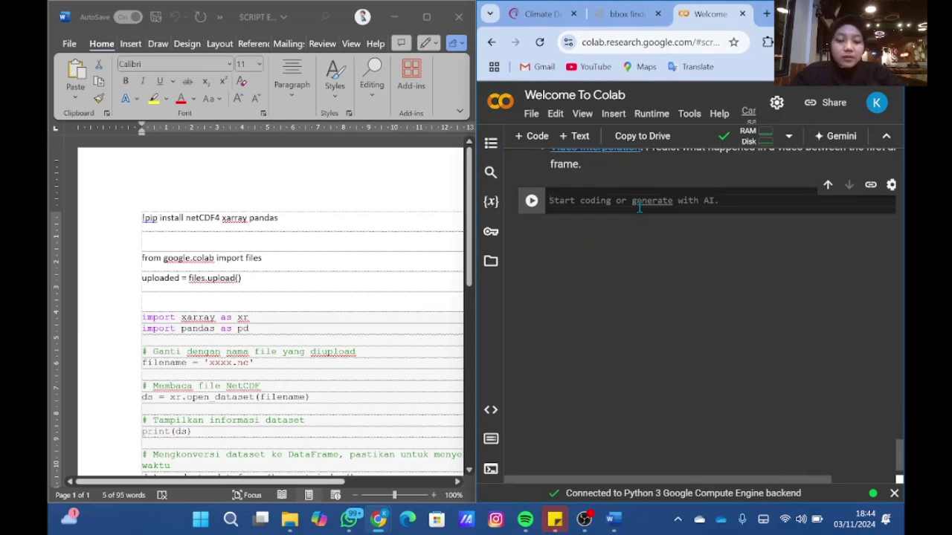
Run '!pip install netCDF4 xarray pandas' in the cell, then add another code cell below
type("!")
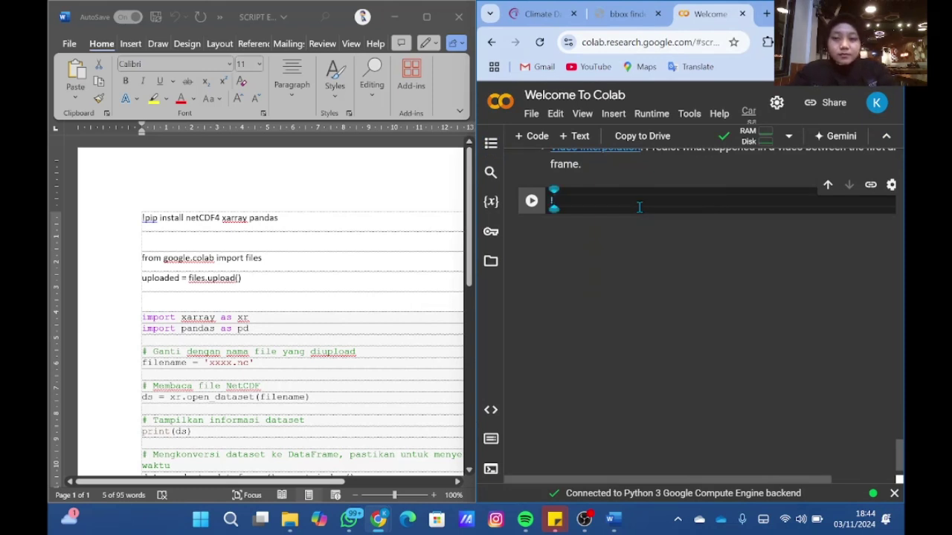
type("pip install")
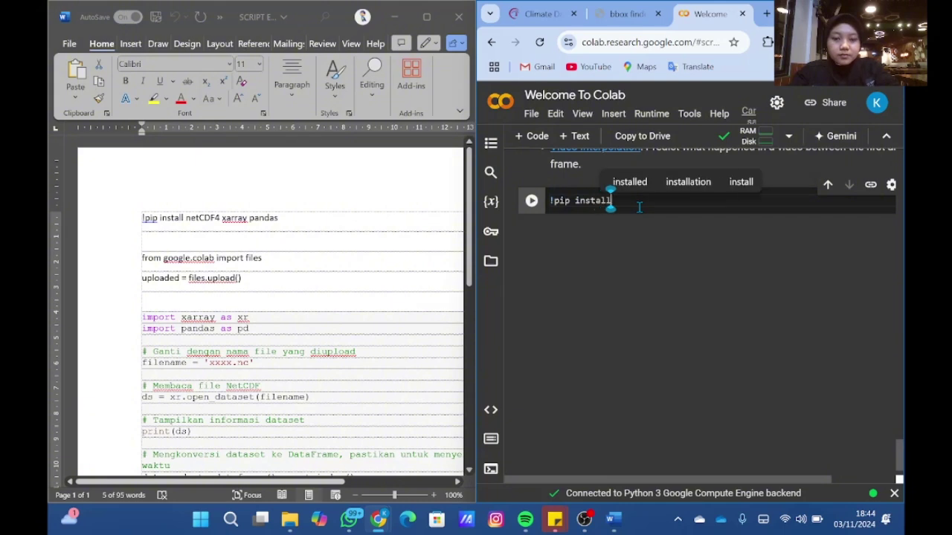
type(" net")
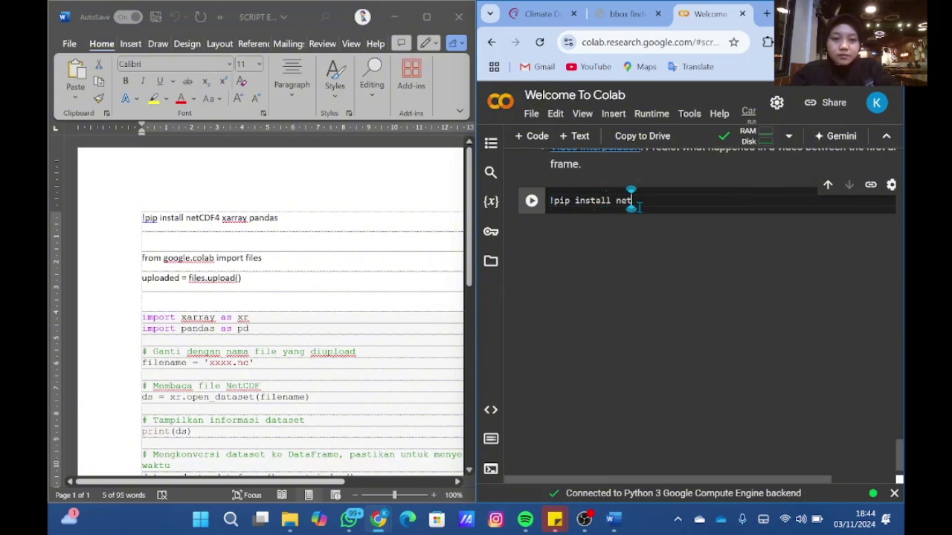
type("CD")
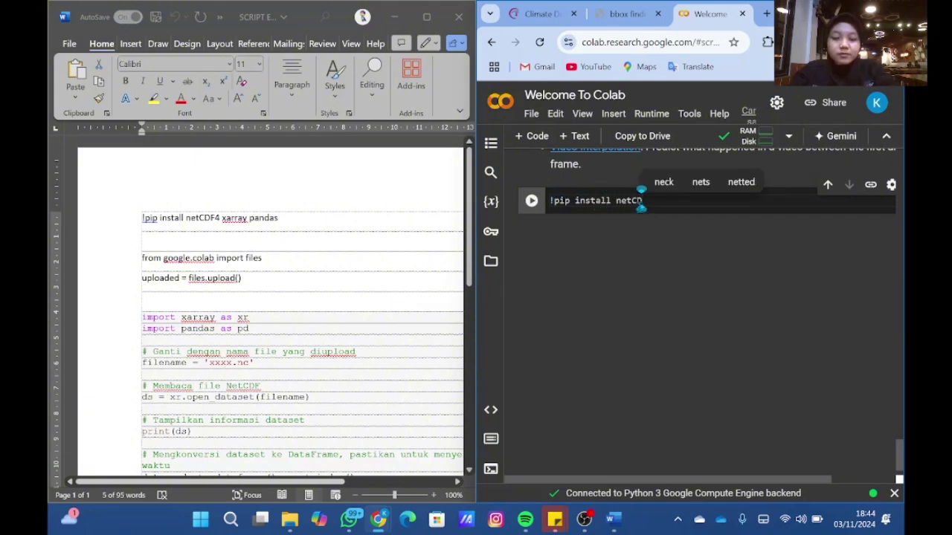
type("F4")
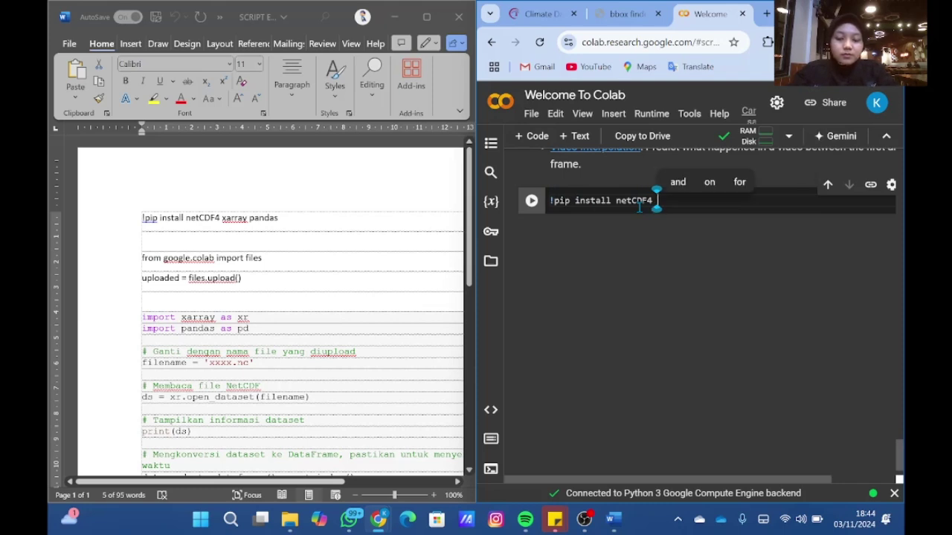
type(" xarray")
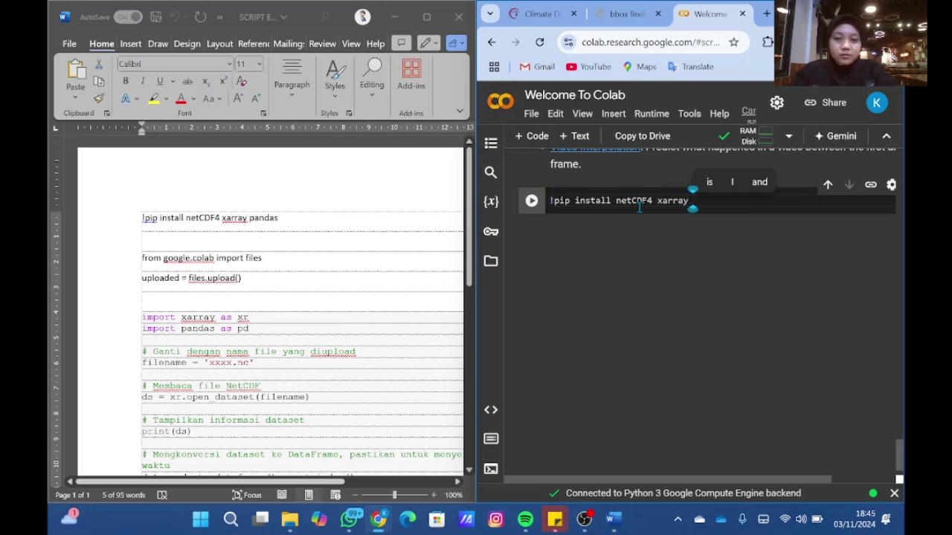
type(" pandas")
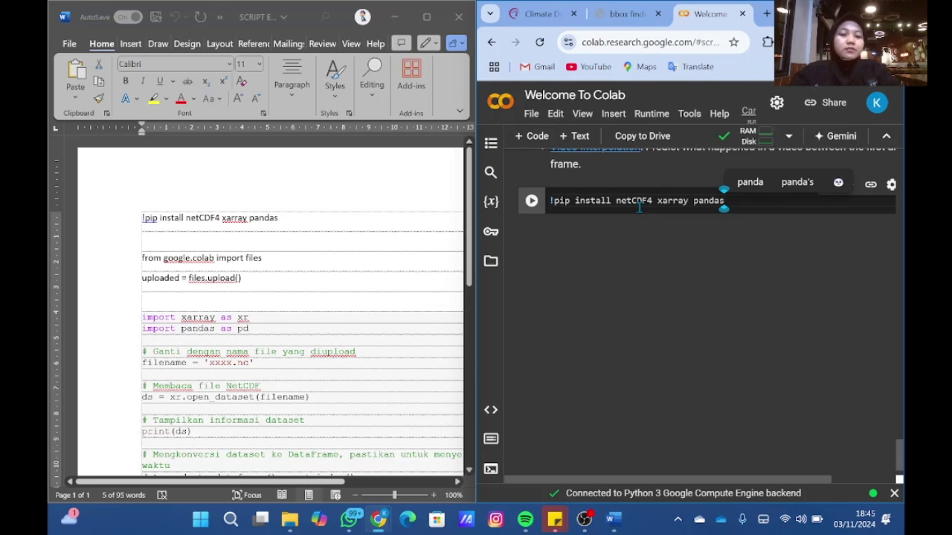
left_click(533, 204)
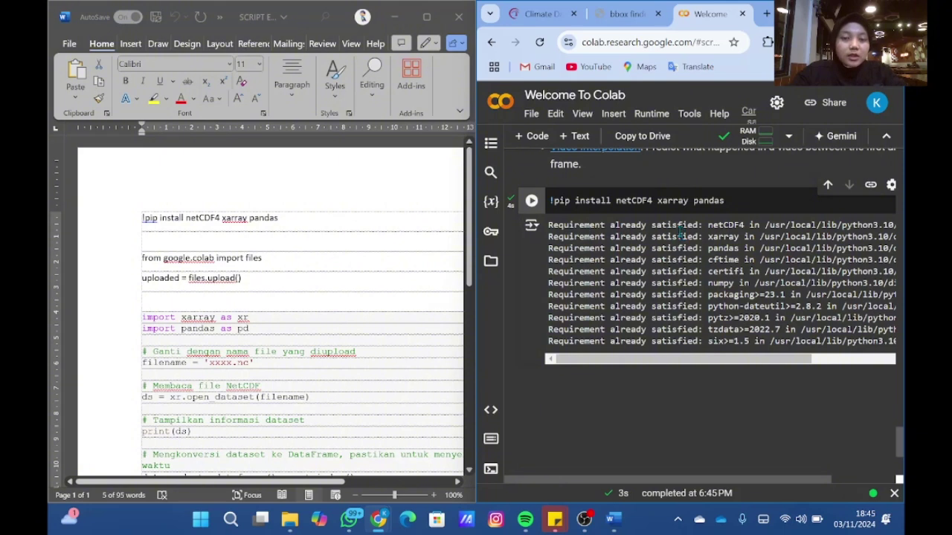
left_click(537, 138)
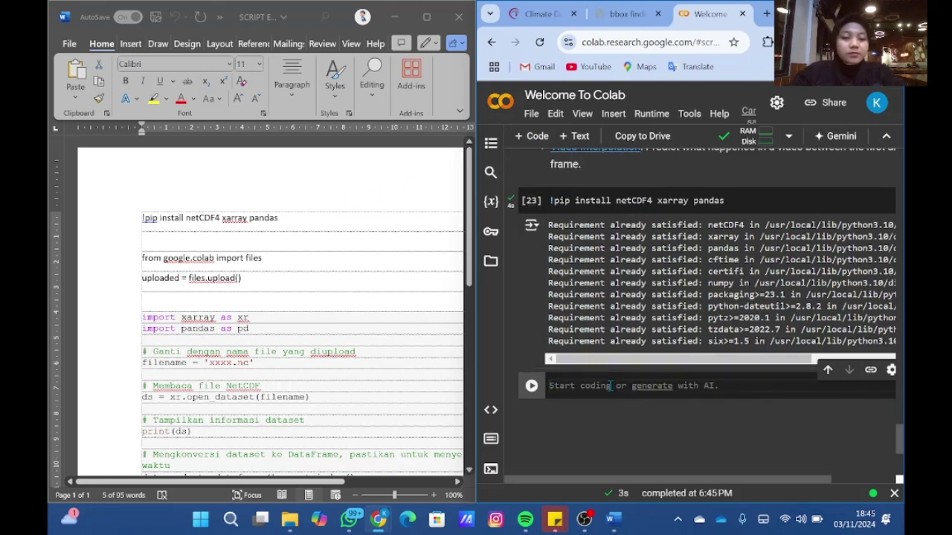
Enter 'from google.colab import files' and 'uploaded = files.upload()' in the cell and run it
type("from ")
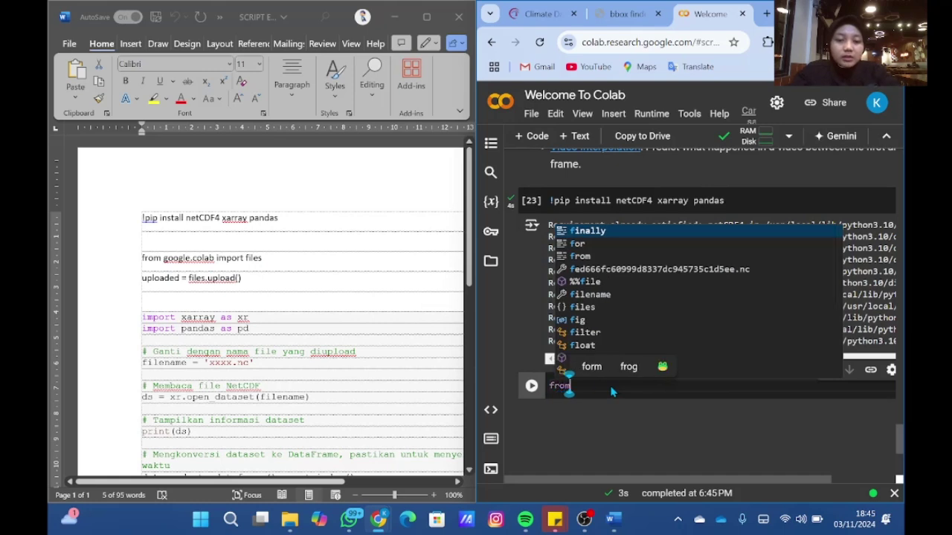
type("googl")
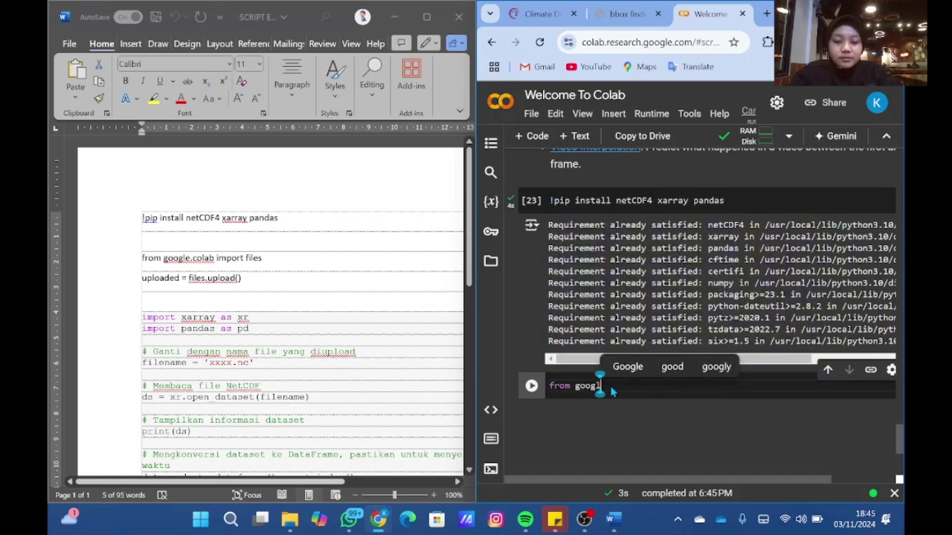
type("e.col")
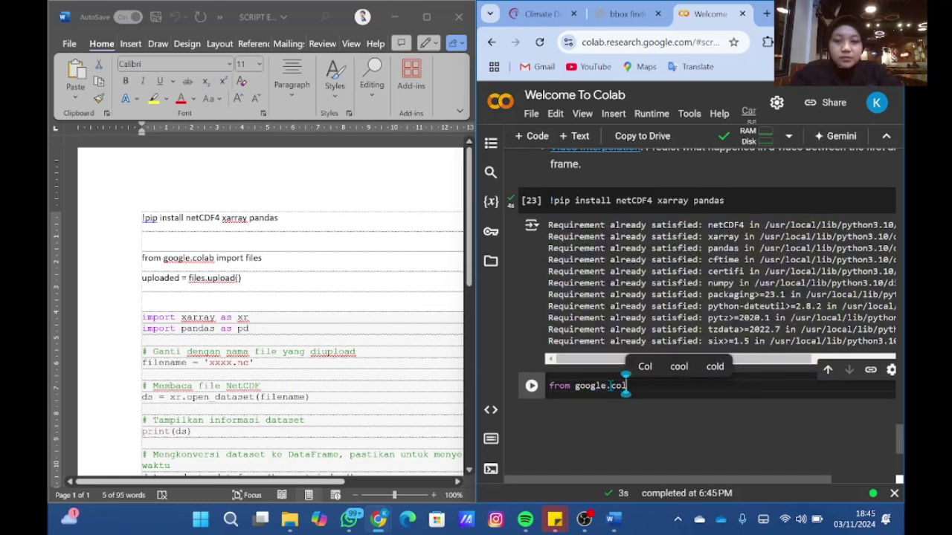
type("ab import")
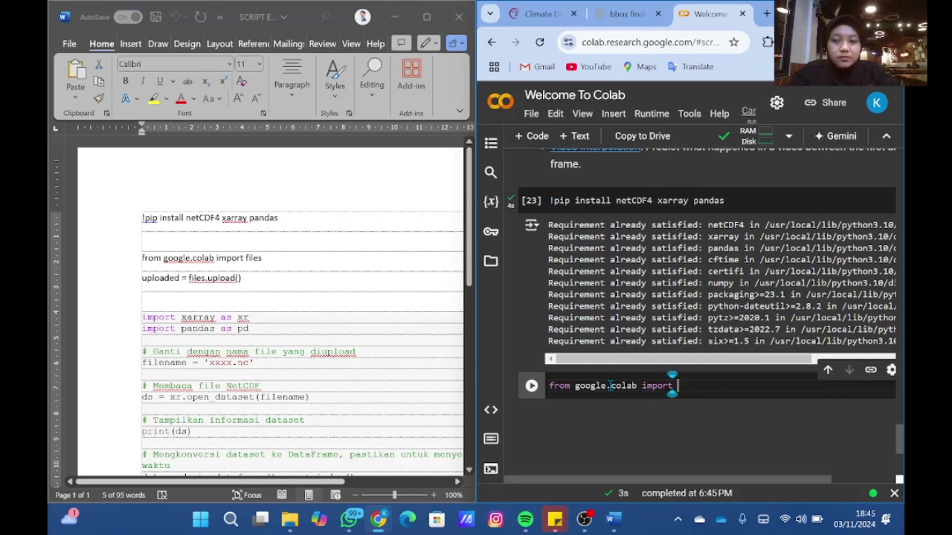
type(" files")
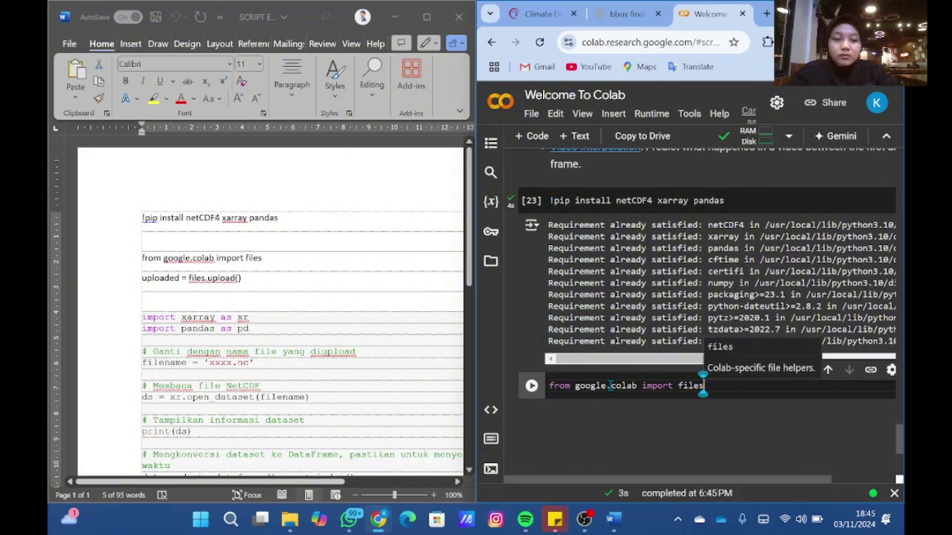
key("Return")
type("uploaded")
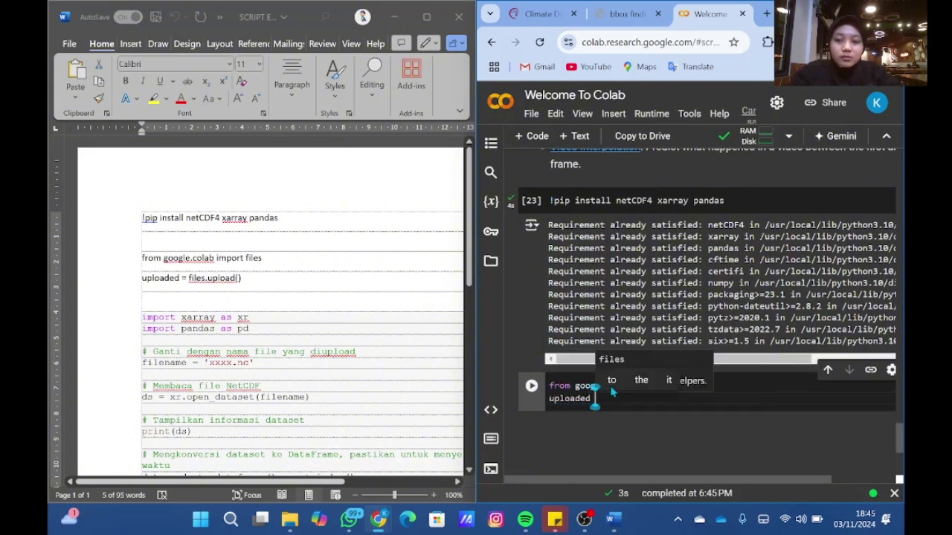
type(" = fi")
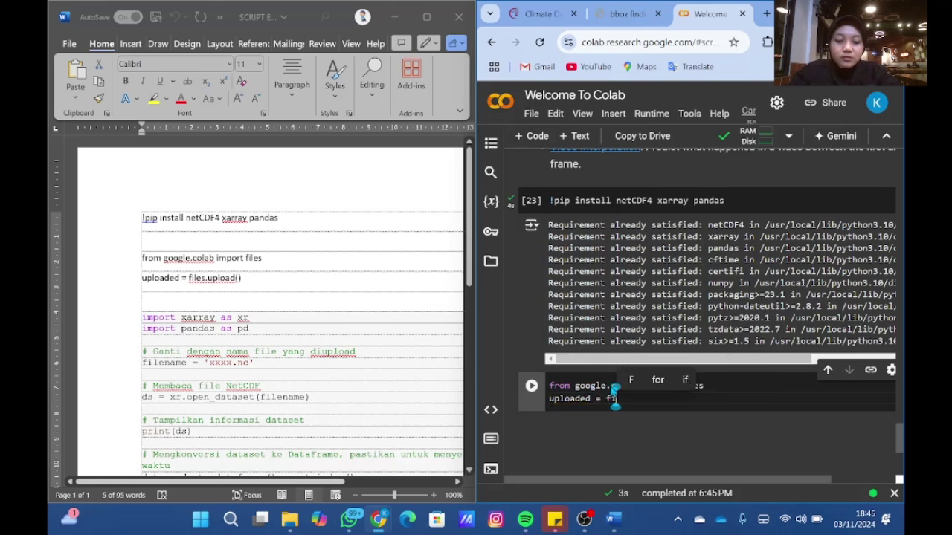
type("les.up")
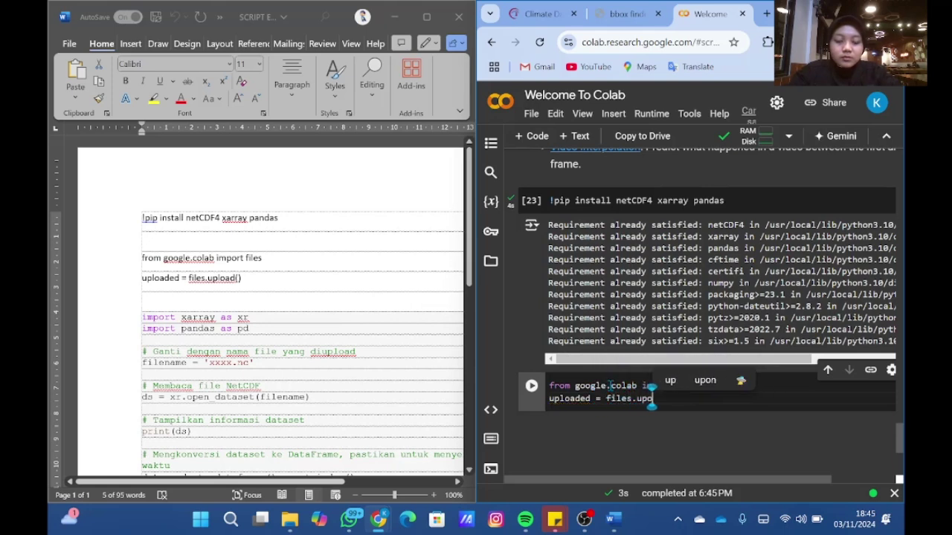
type("load(")
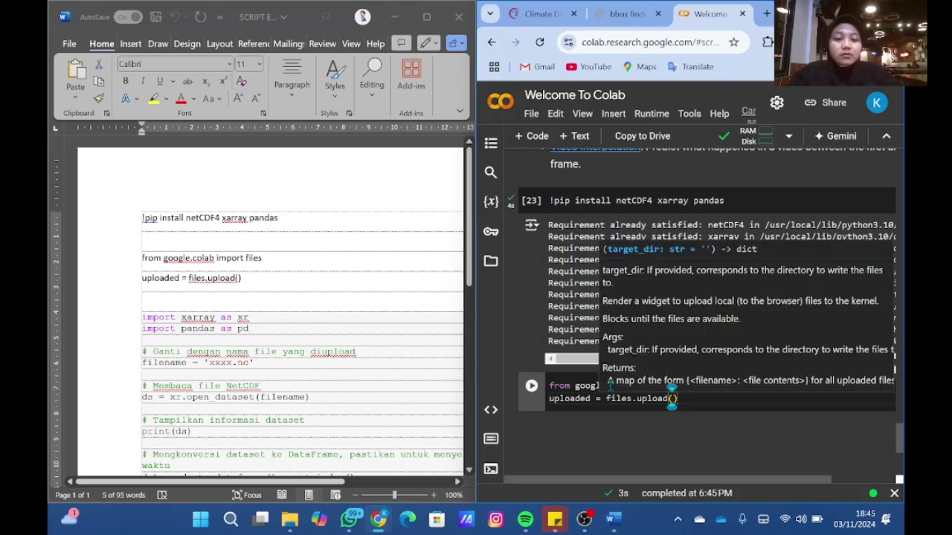
left_click(593, 386)
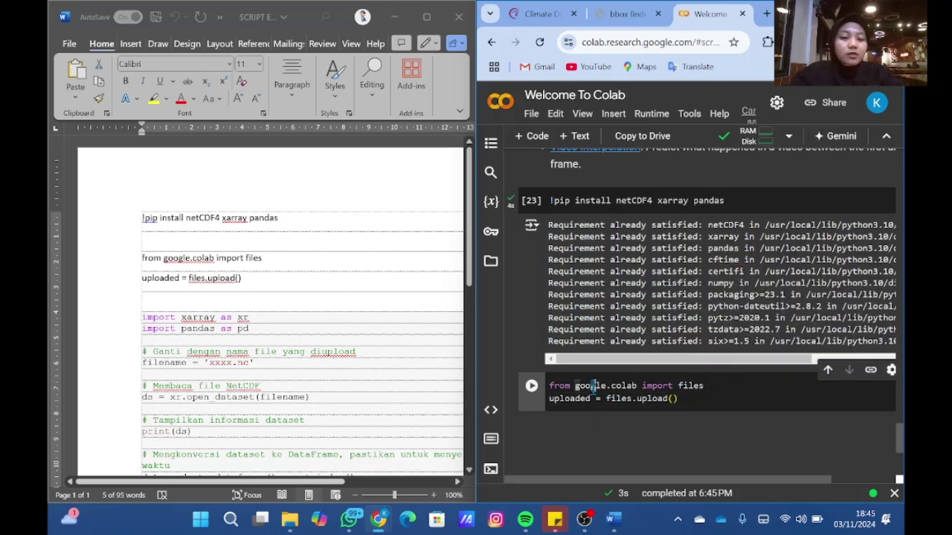
left_click(677, 399)
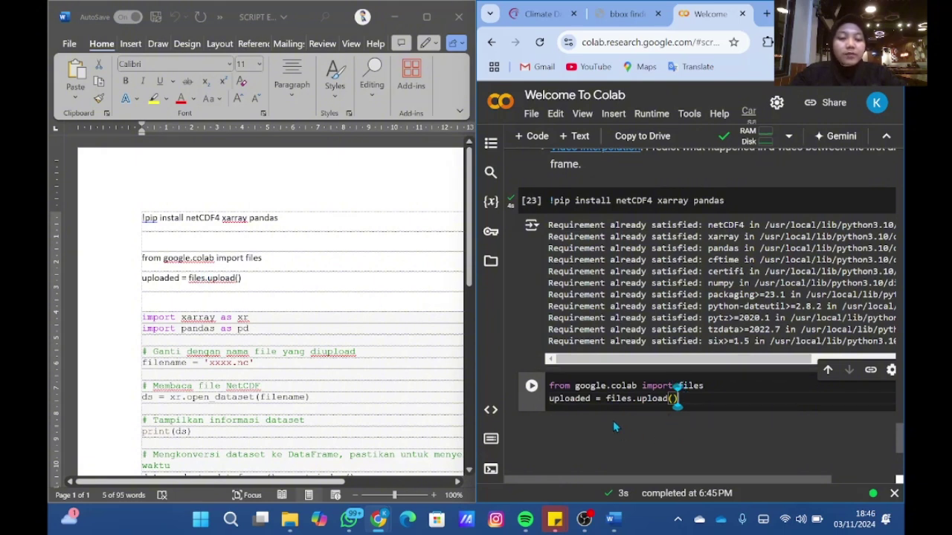
left_click(532, 386)
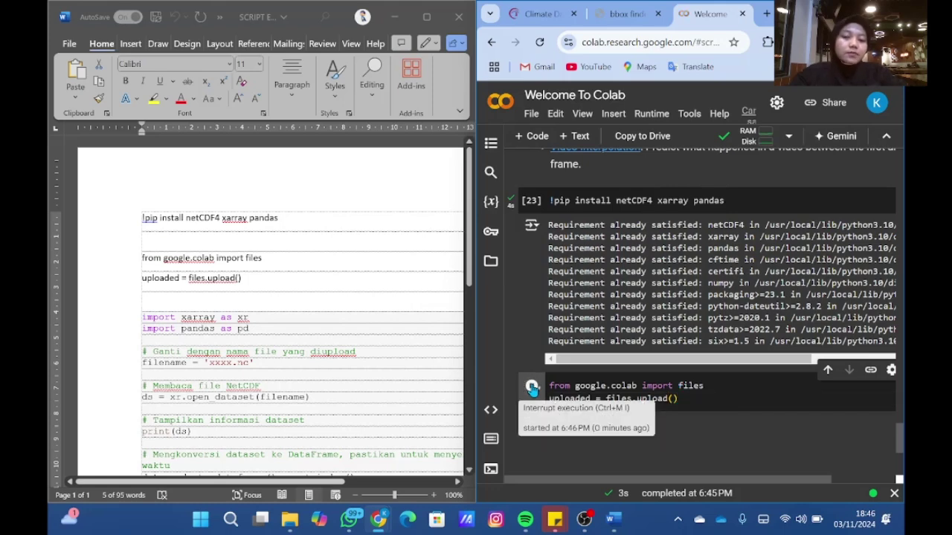
scroll(623, 340, "down", 2)
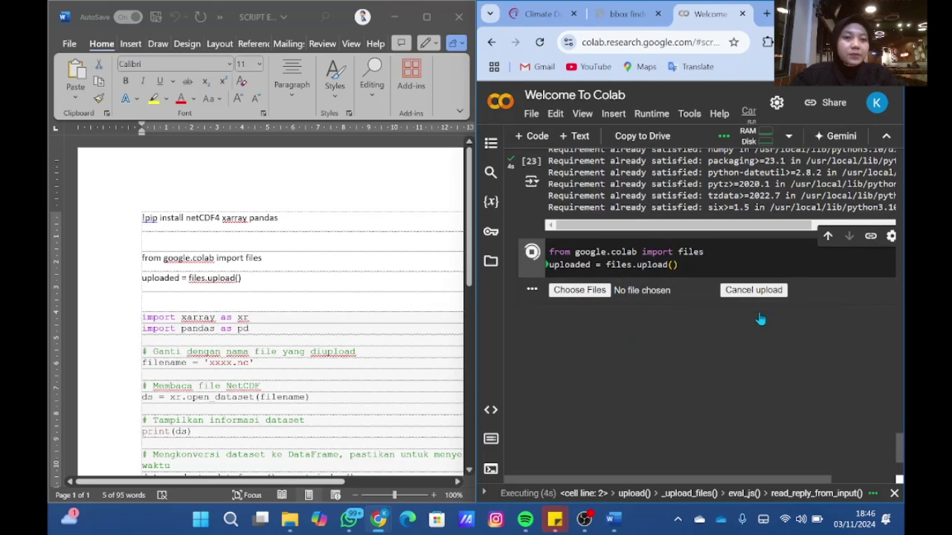
Upload d74f4cd737dd052bc90b6acabf85f779.nc from Downloads through the Colab file picker
left_click(582, 290)
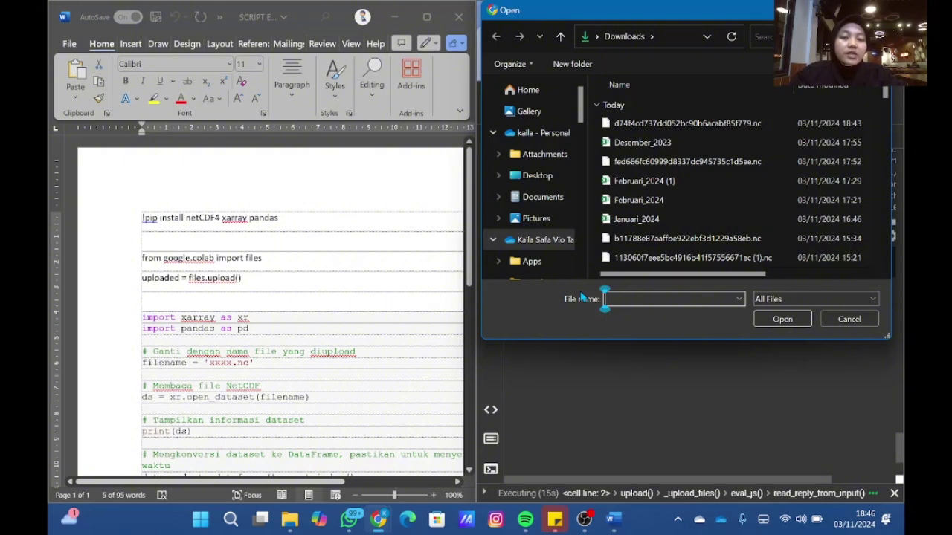
left_click(631, 125)
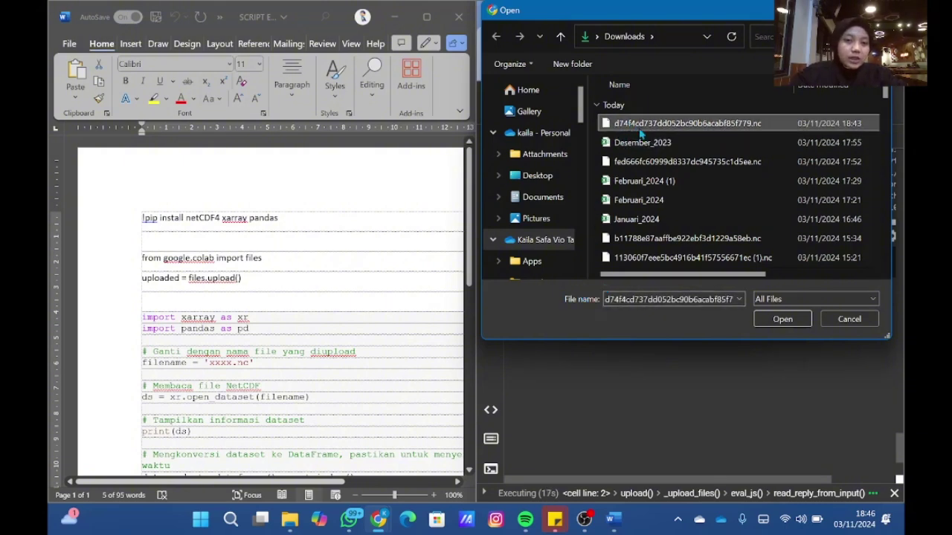
left_click(782, 319)
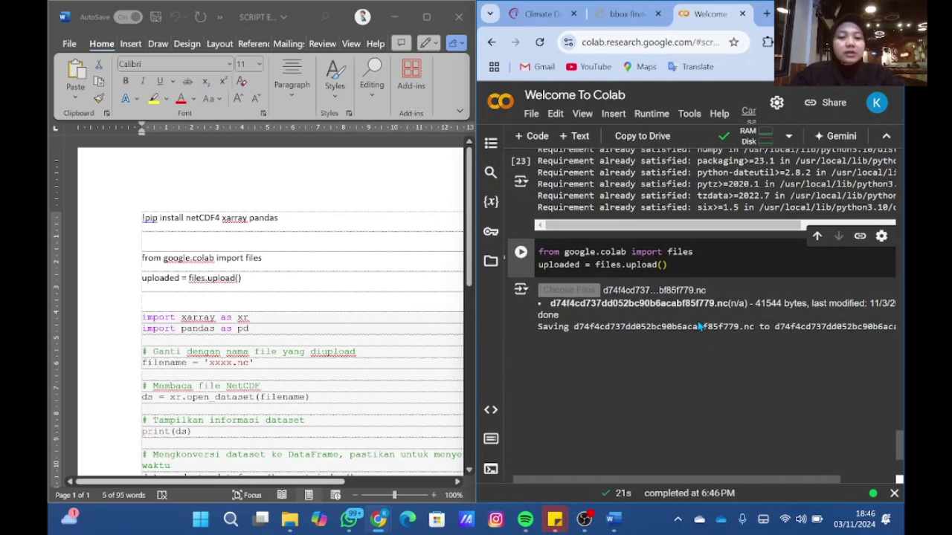
scroll(785, 301, "right", 3)
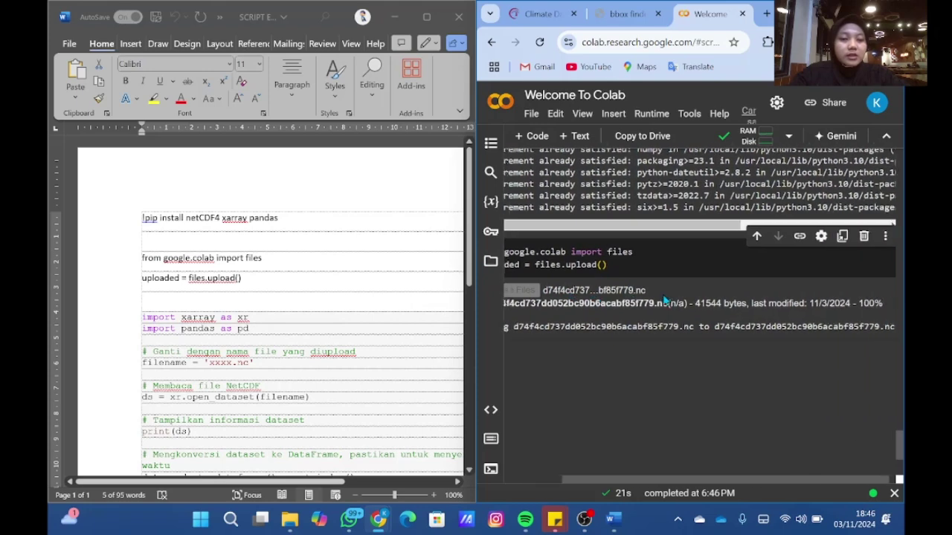
scroll(784, 301, "left", 3)
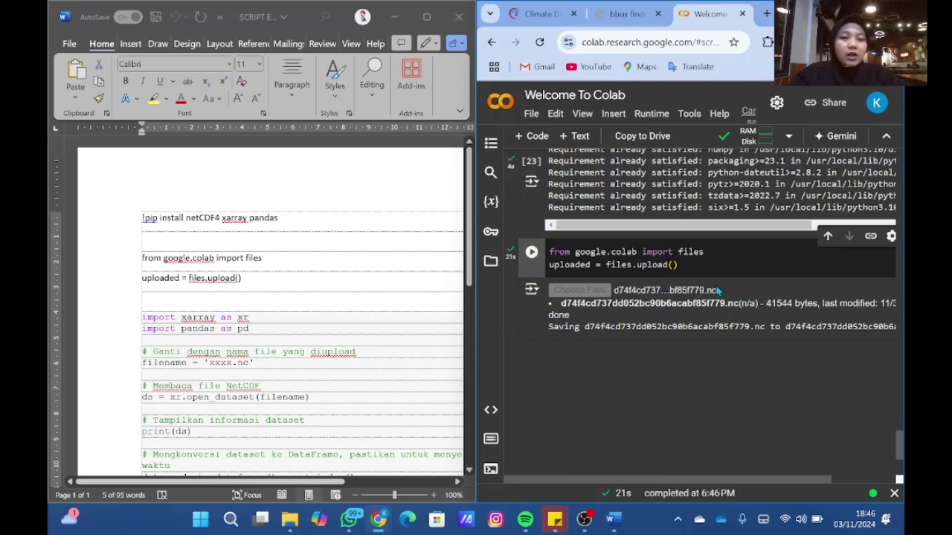
Paste the xarray conversion script from the Word document into a new code cell
left_click(537, 136)
left_click(147, 314)
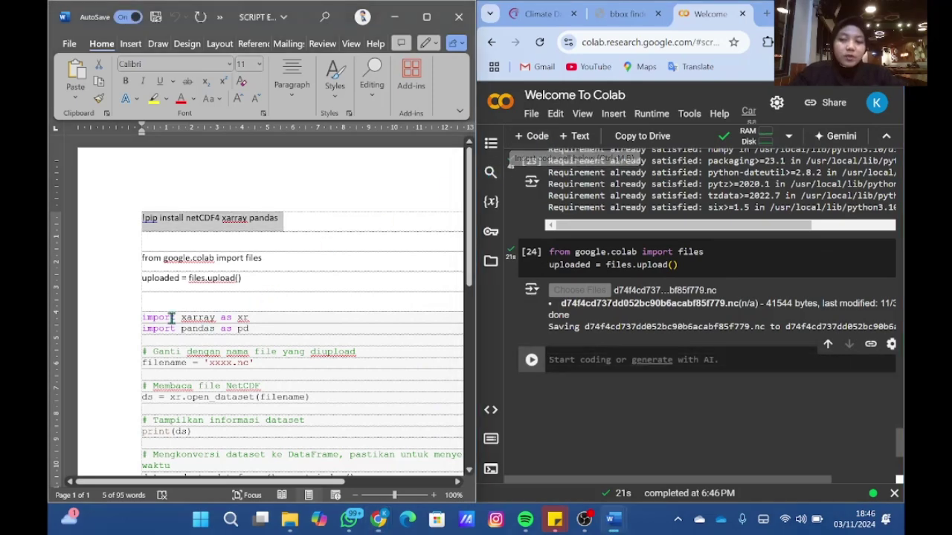
left_click_drag(136, 318, 319, 175)
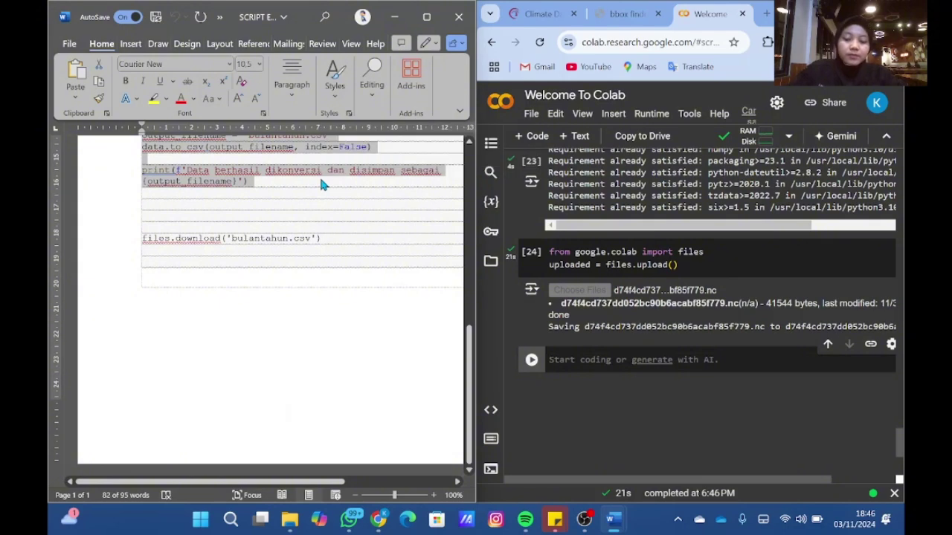
left_click(579, 364)
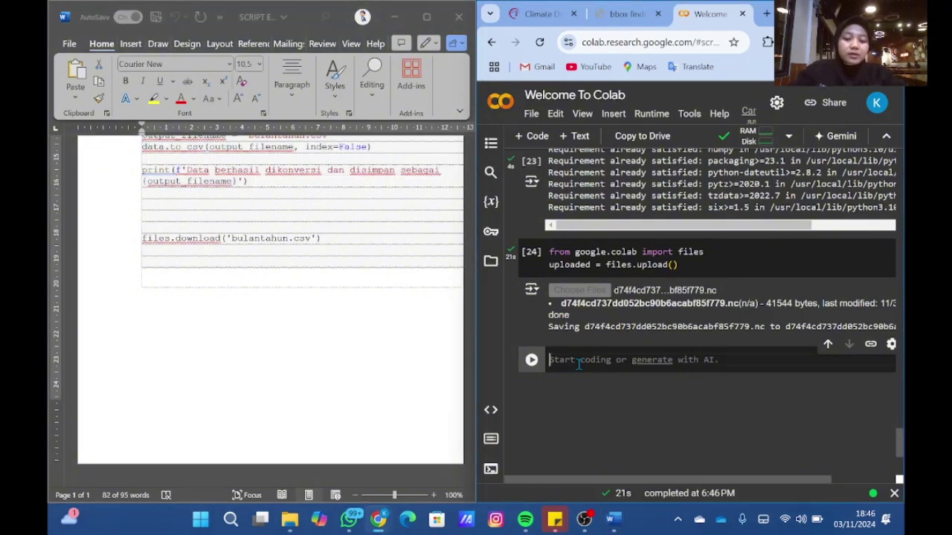
key("ctrl+v")
key("BackSpace")
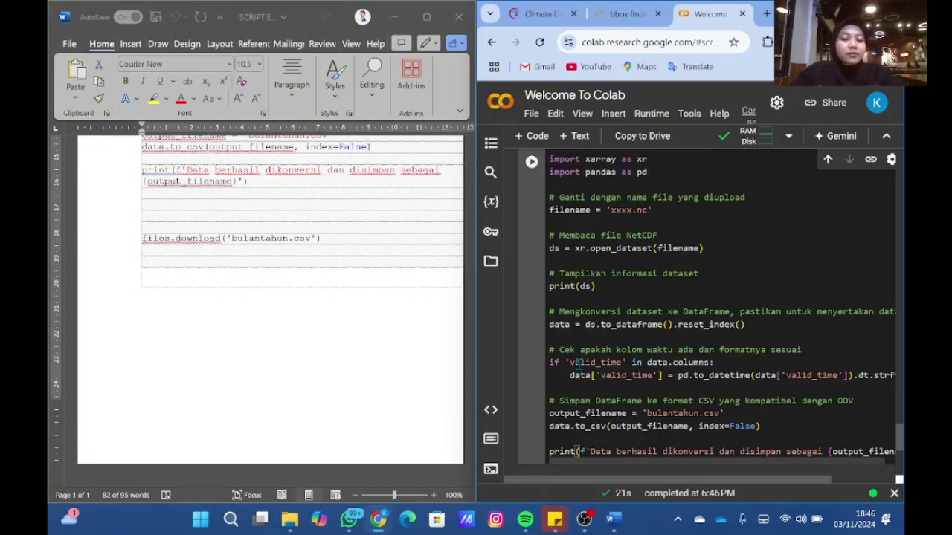
Replace the 'xxxx' placeholder in the input filename with the uploaded .nc file name
scroll(618, 354, "up", 2)
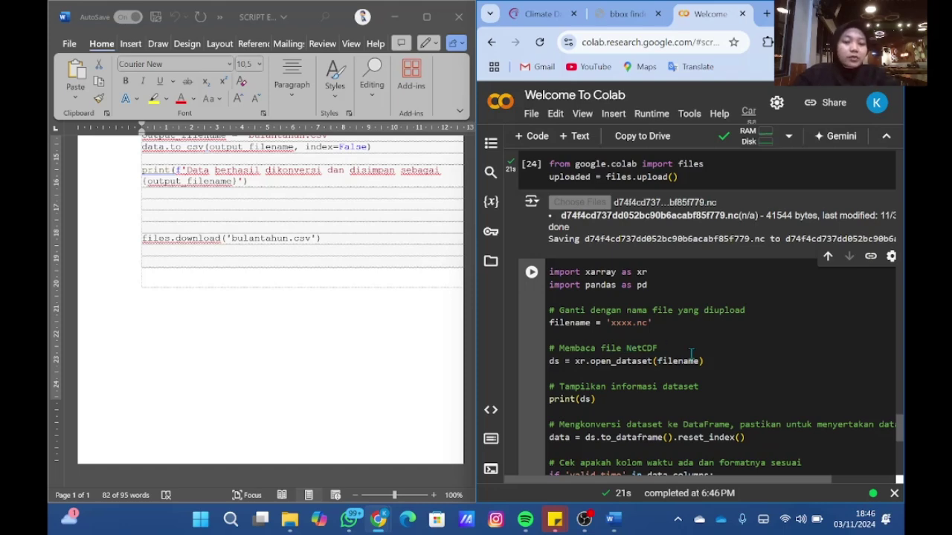
scroll(690, 354, "up", 1)
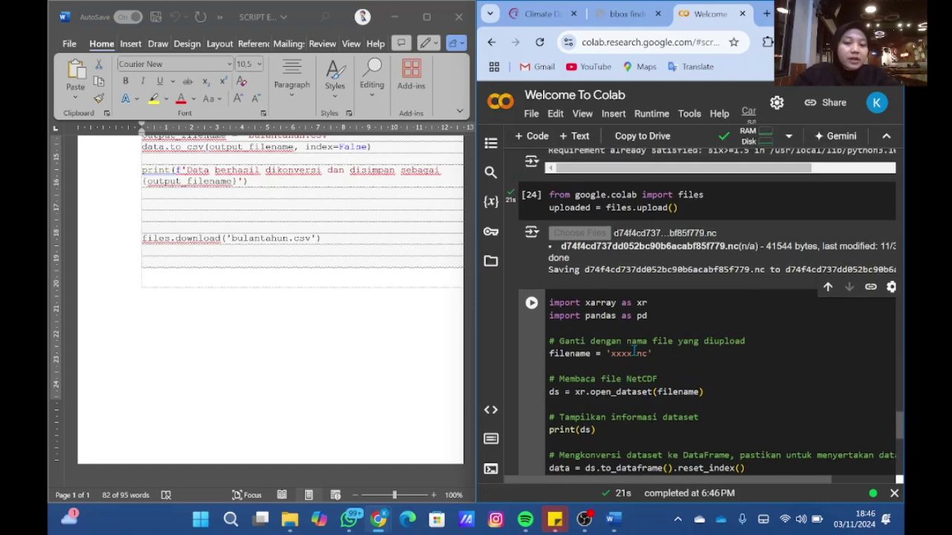
scroll(633, 351, "up", 1)
scroll(606, 378, "up", 1)
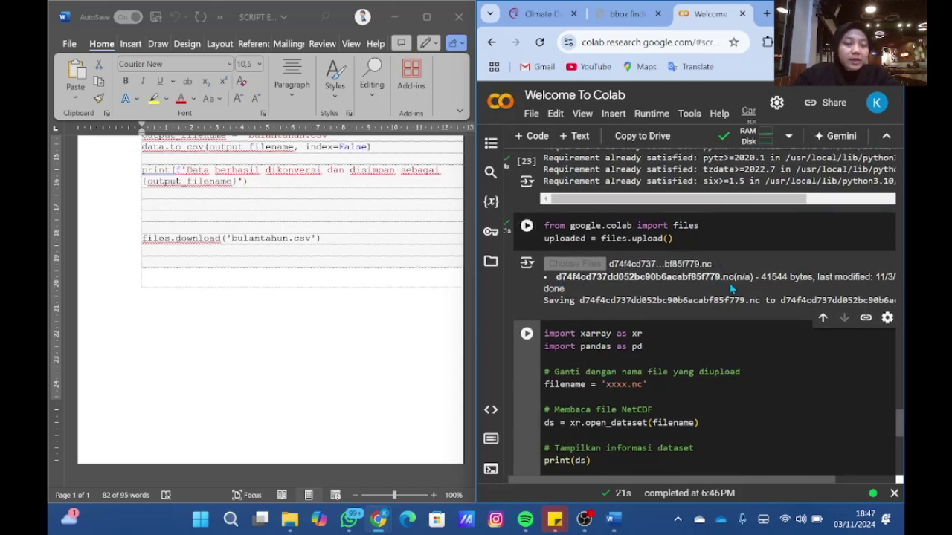
left_click_drag(556, 276, 734, 276)
key("ctrl+c")
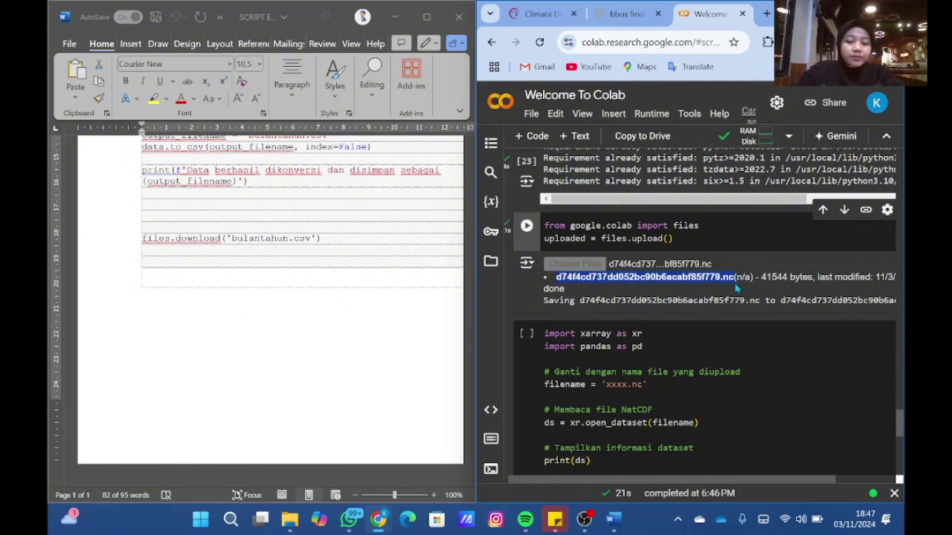
left_click(605, 384)
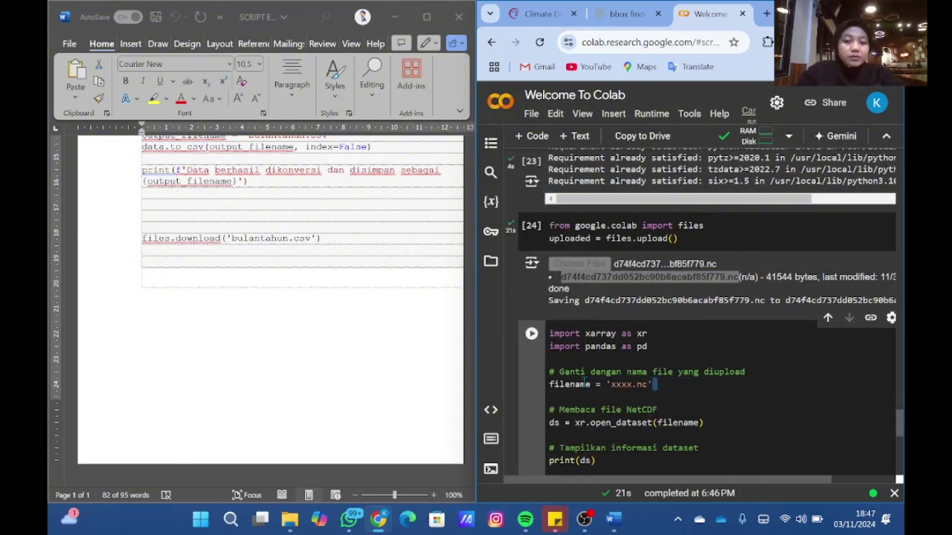
left_click_drag(609, 384, 632, 385)
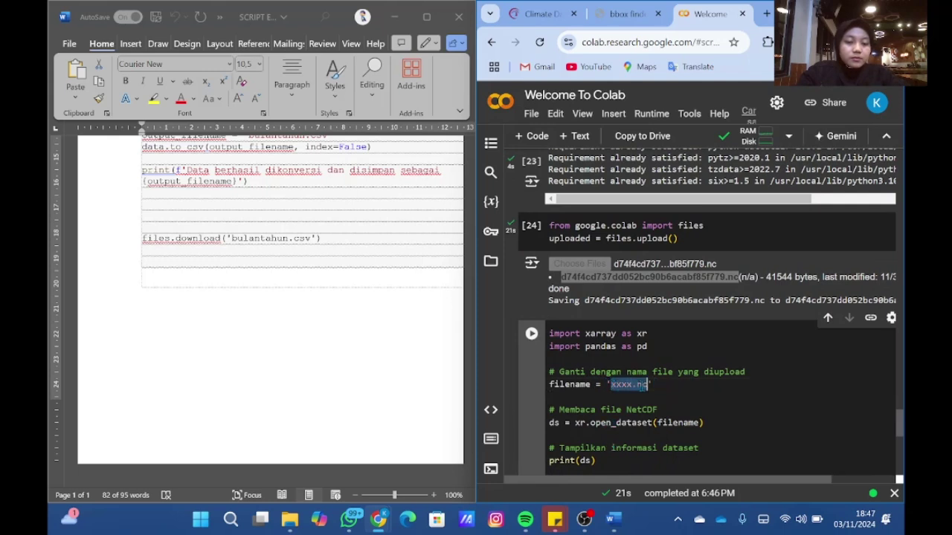
key("ctrl+v")
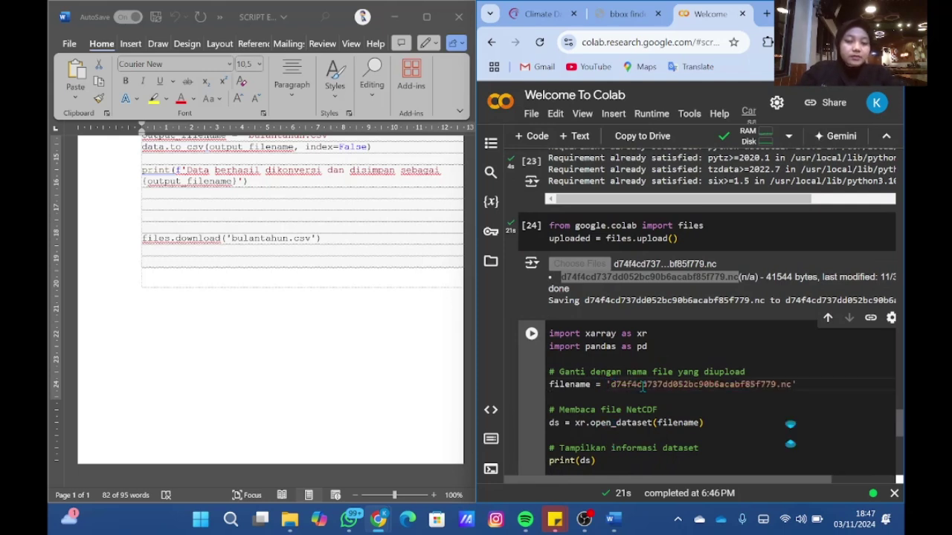
Rename the output file from bulantahun to 'Desember_2023.csv'
scroll(643, 386, "down", 3)
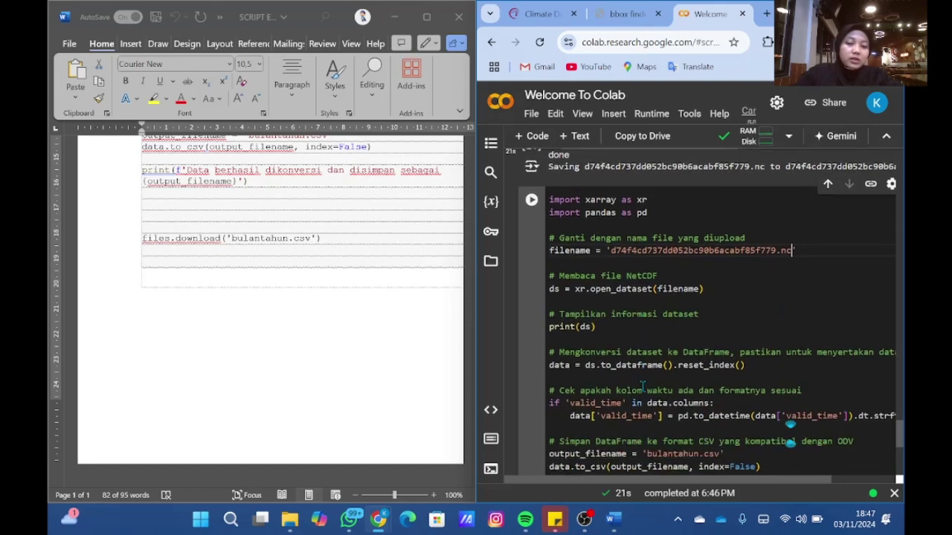
scroll(642, 386, "down", 3)
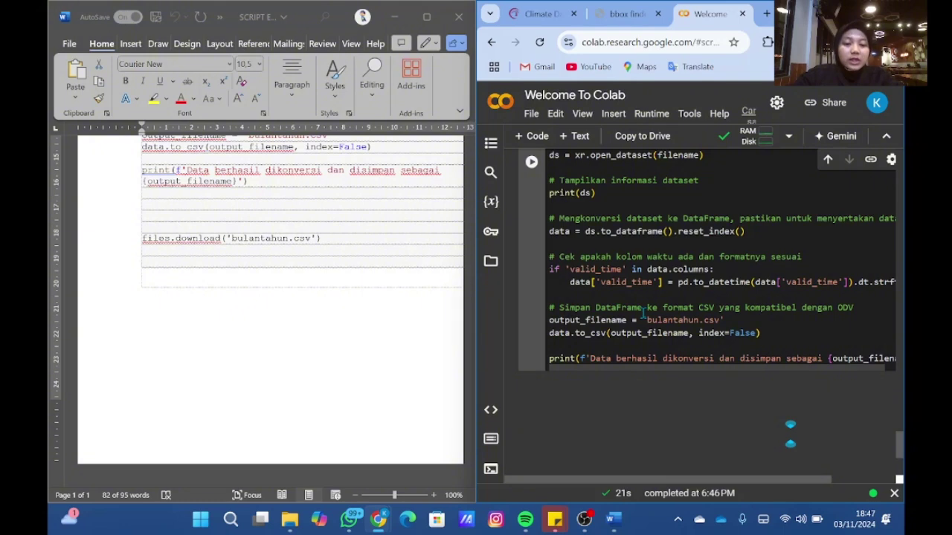
left_click(646, 319)
type("De")
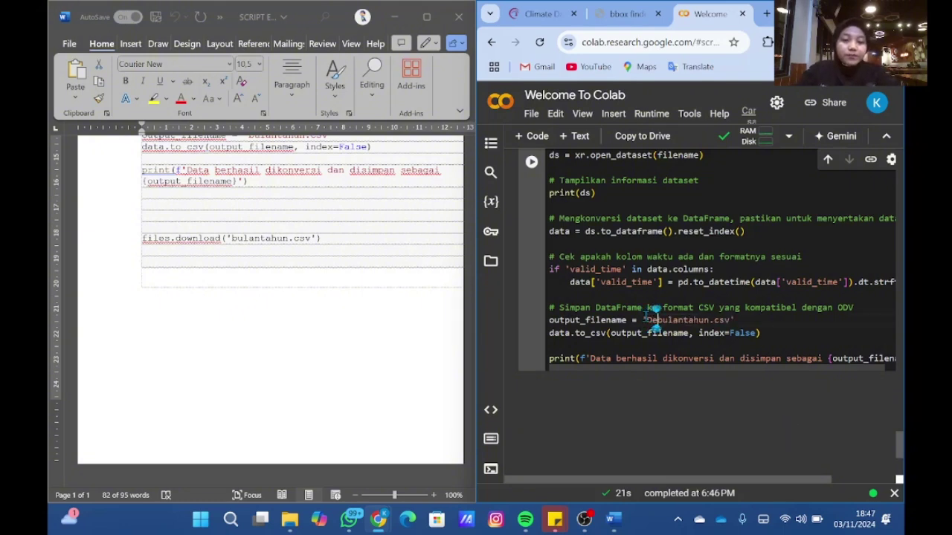
type("sember_")
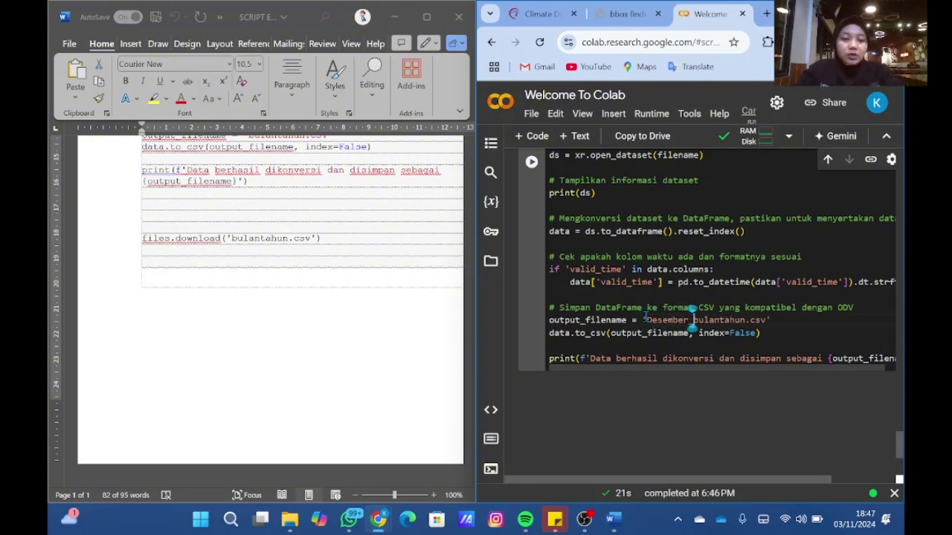
type(" 2023")
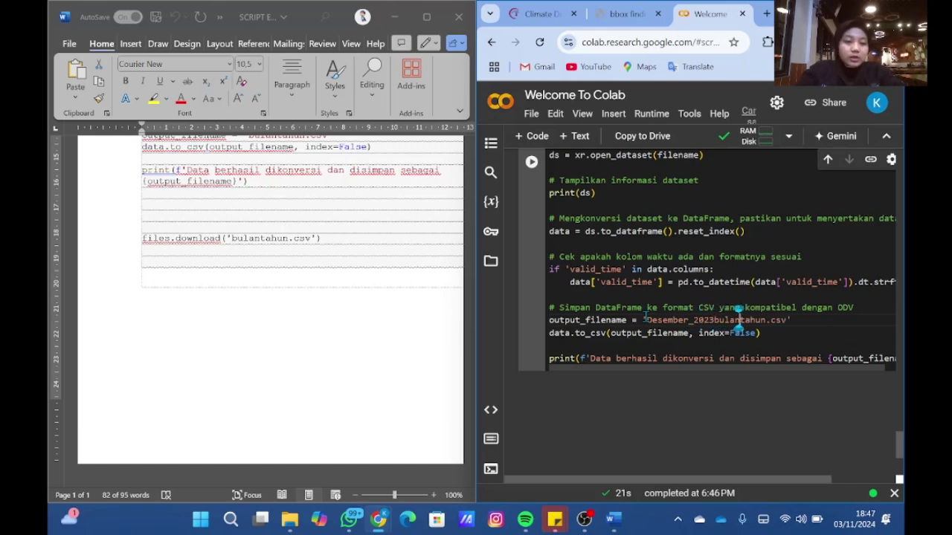
key("BackSpace")
key("BackSpace")
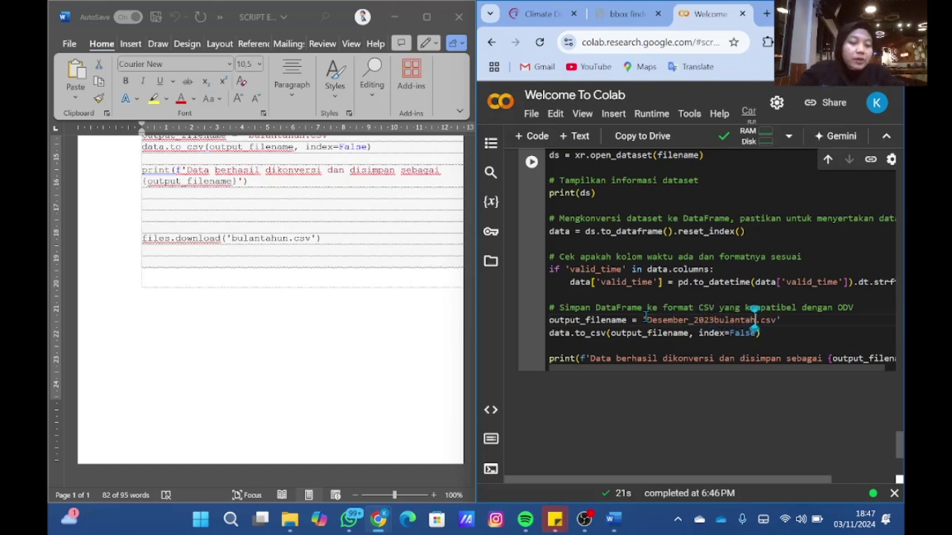
key("BackSpace")
key("BackSpace")
key("BackSpace")
key("BackSpace")
key("BackSpace")
key("BackSpace")
key("BackSpace")
key("BackSpace")
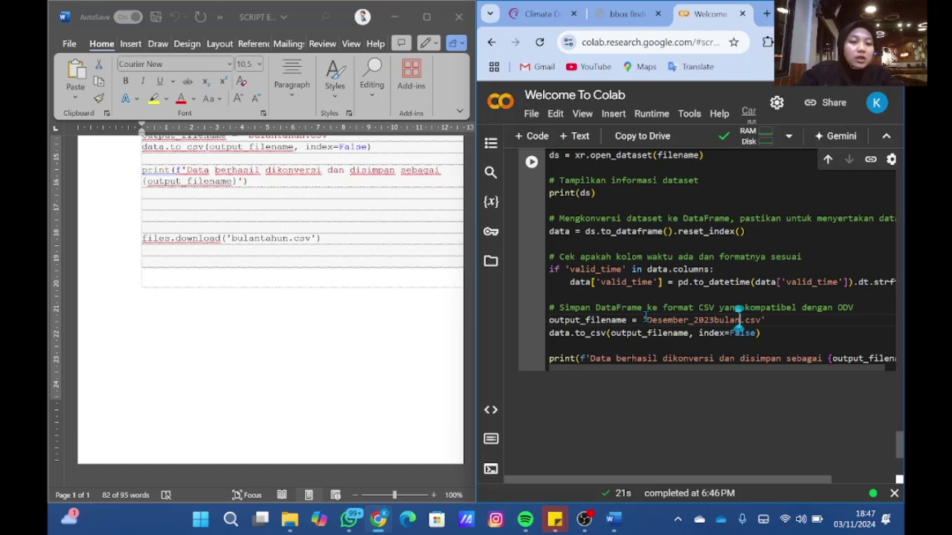
left_click(707, 294)
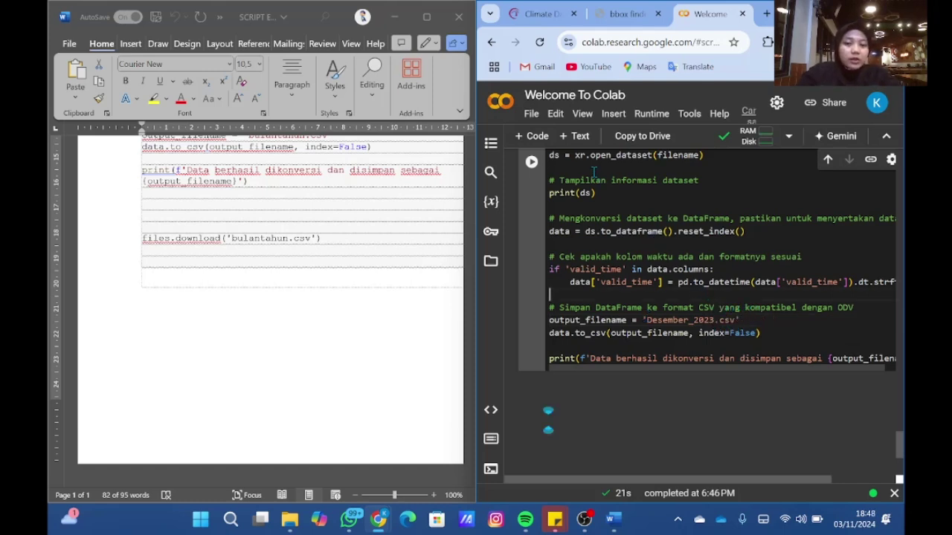
Run the conversion cell, then paste the files.download line from Word into a new cell
left_click(531, 163)
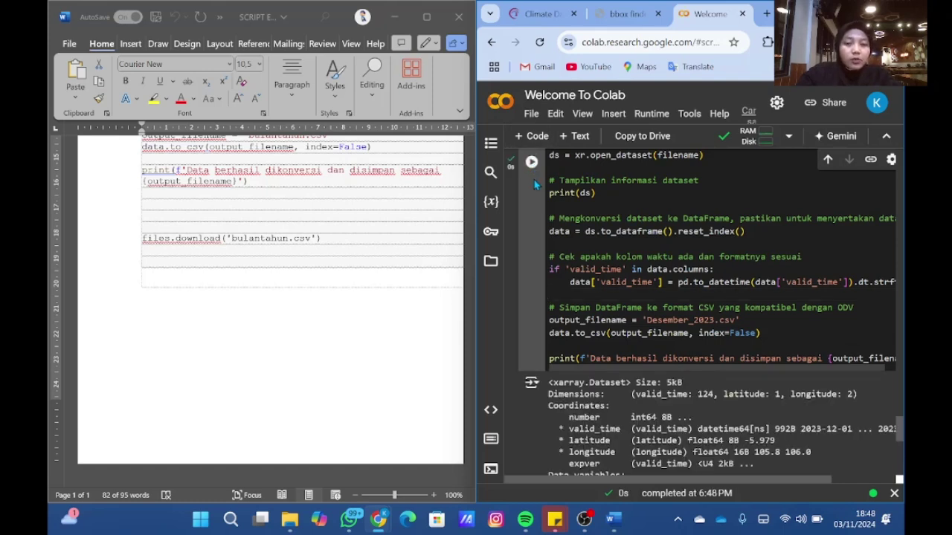
left_click(534, 137)
left_click(133, 235)
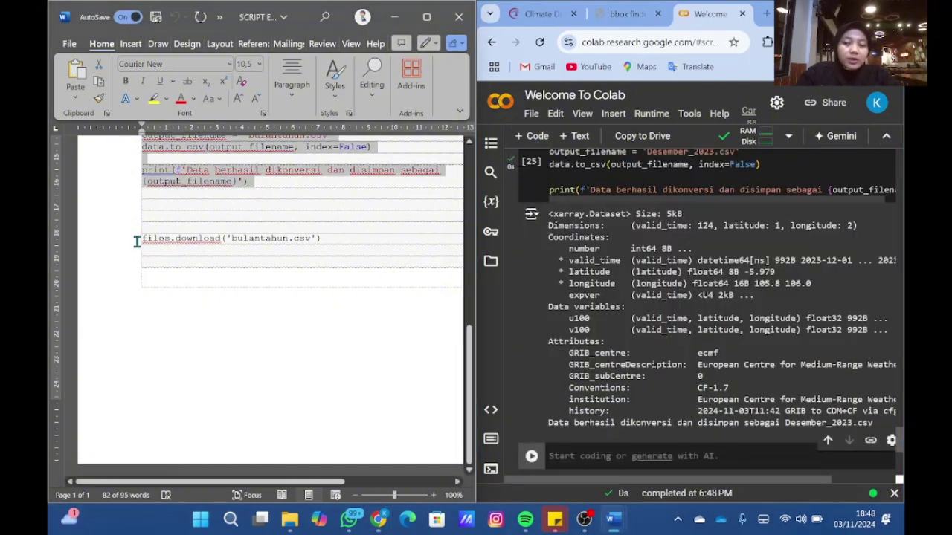
left_click_drag(136, 242, 330, 241)
key("ctrl+c")
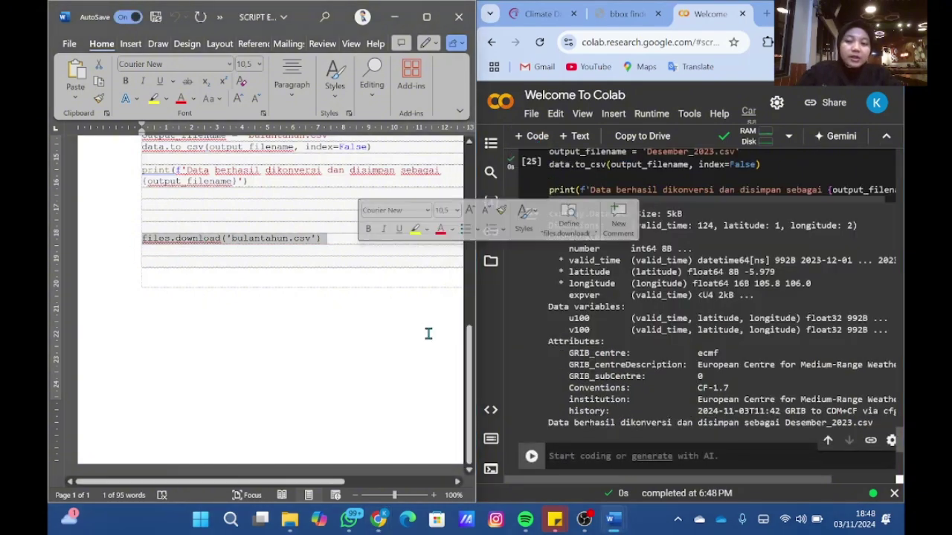
left_click(596, 455)
key("ctrl+v")
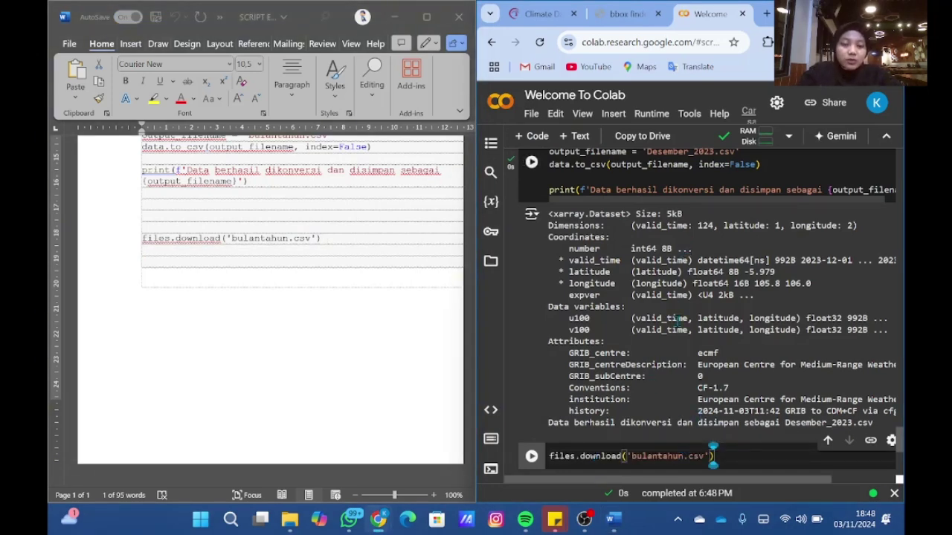
Change 'bulantahun' to Desember_2023 in the download line and run it to download the CSV
scroll(667, 314, "up", 3)
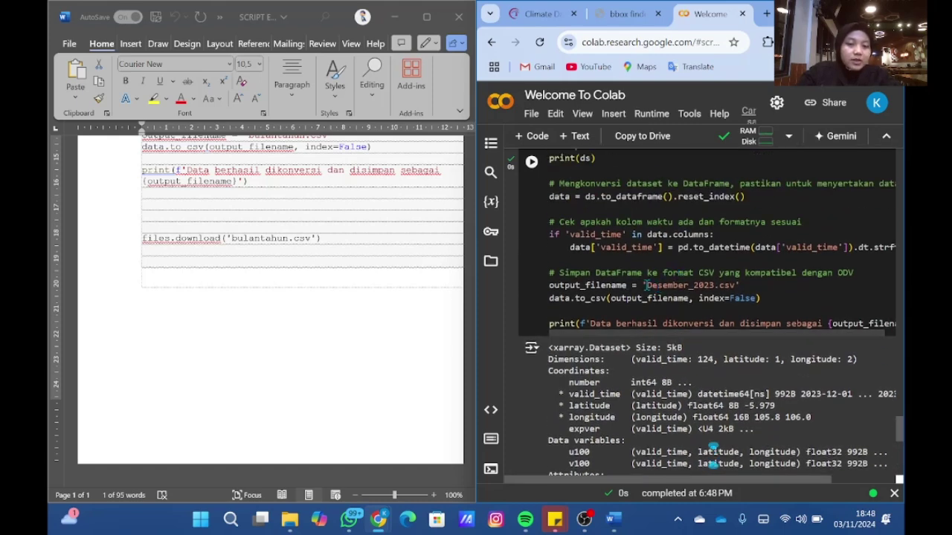
left_click_drag(646, 285, 716, 287)
key("ctrl+c")
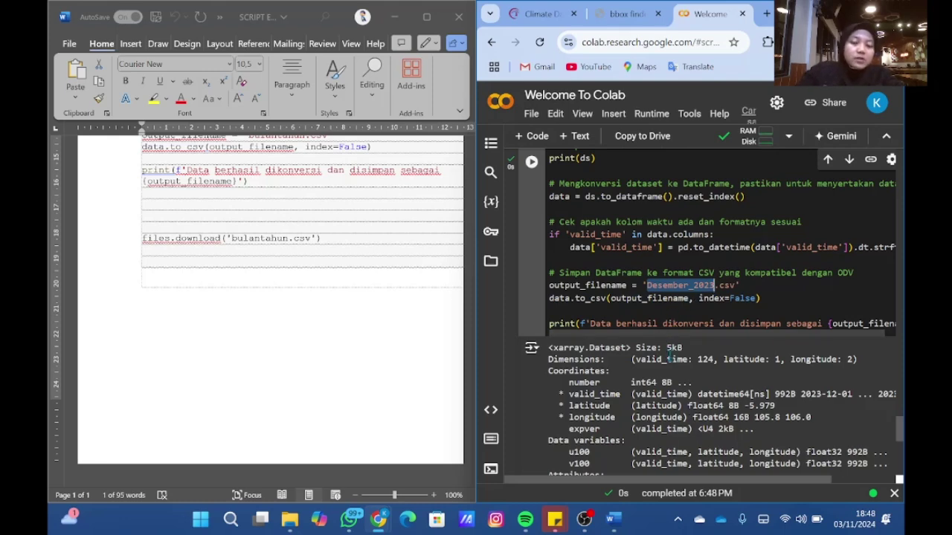
scroll(671, 354, "down", 1)
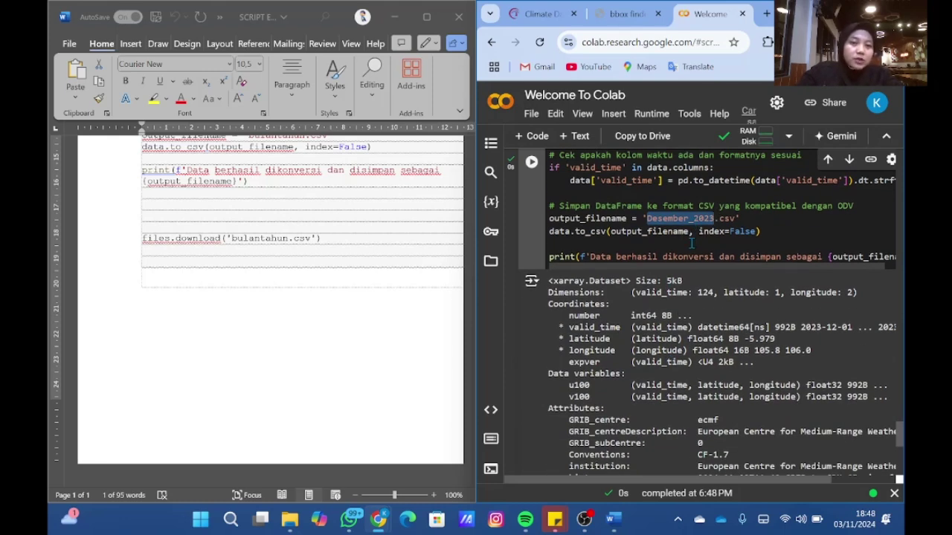
key("shift+Return")
left_click_drag(630, 255, 682, 255)
key("ctrl+v")
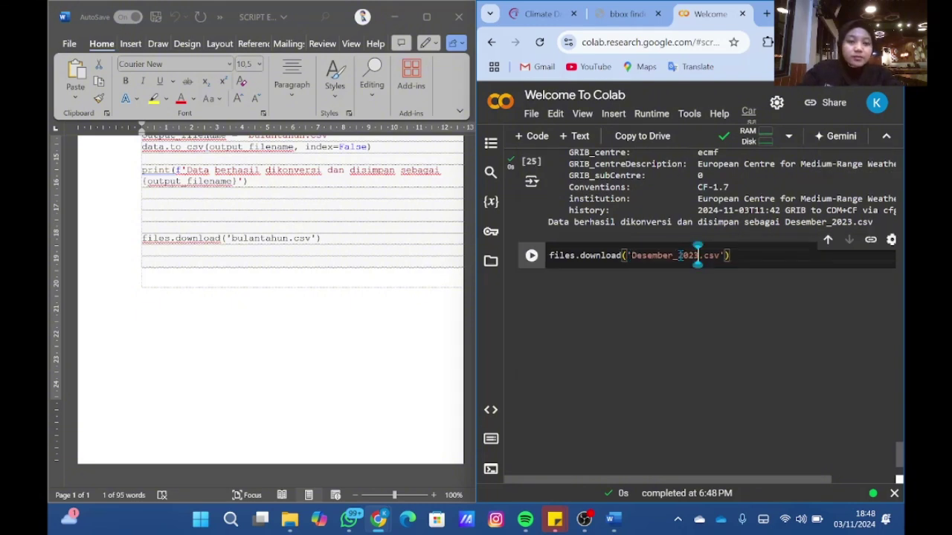
left_click(531, 256)
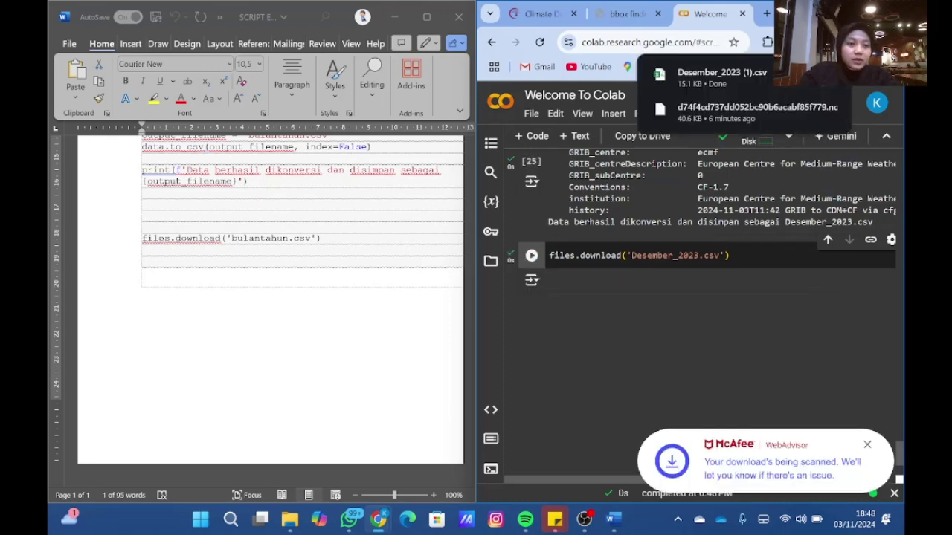
Open Desember_2023 (1).csv from Chrome's downloads in a maximized Excel and select column A's data
left_click(862, 14)
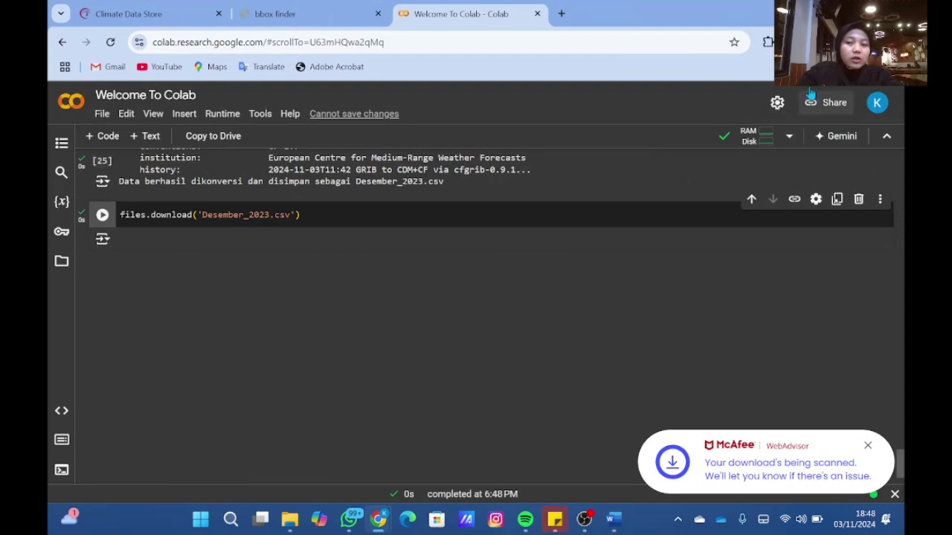
left_click(839, 41)
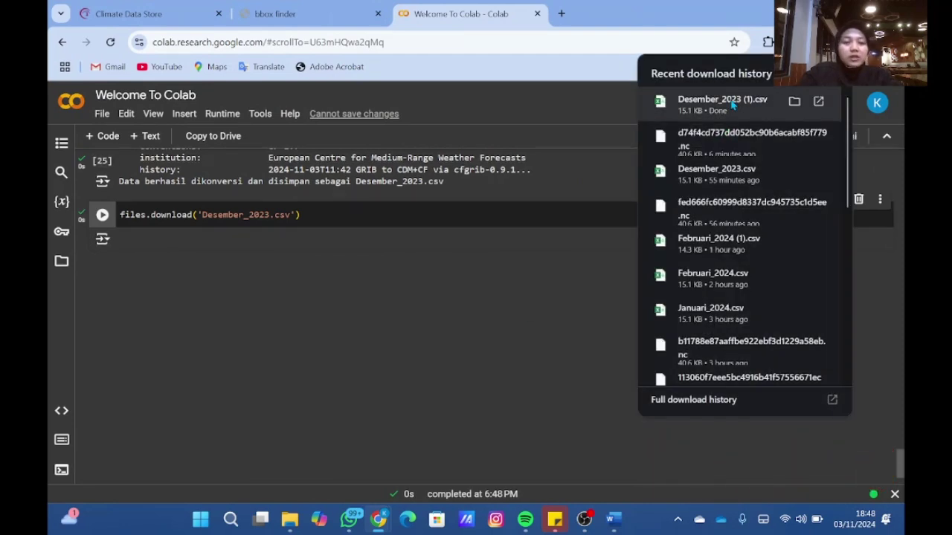
left_click(732, 104)
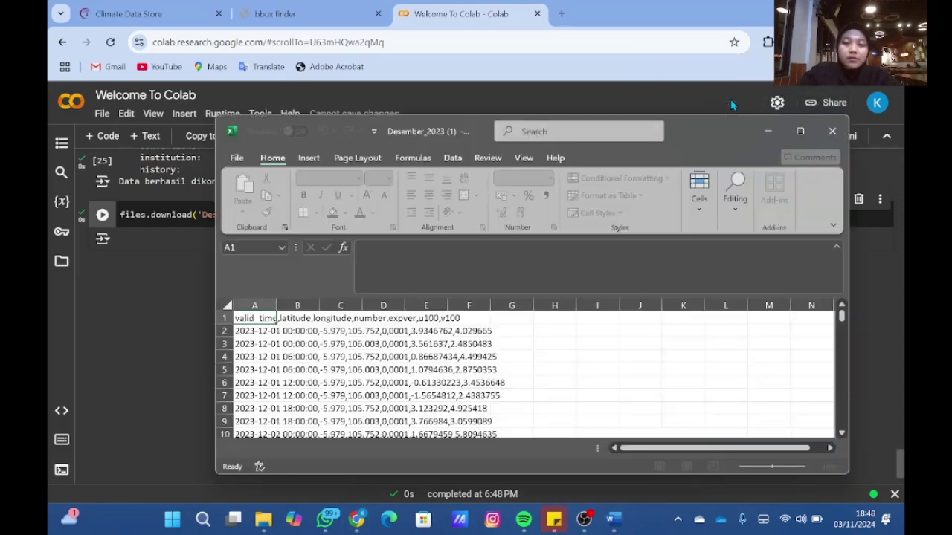
left_click(797, 131)
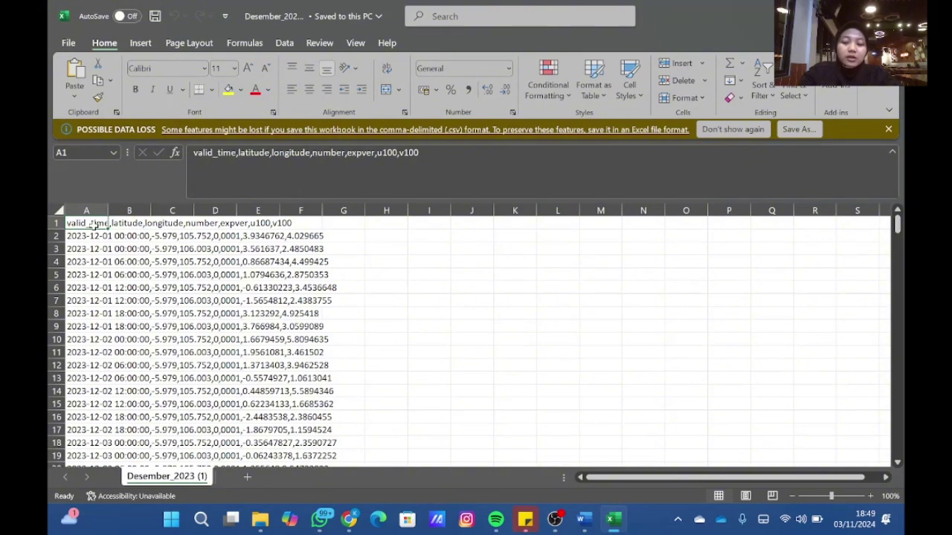
key("ctrl+shift+Down")
scroll(95, 224, "down", 20)
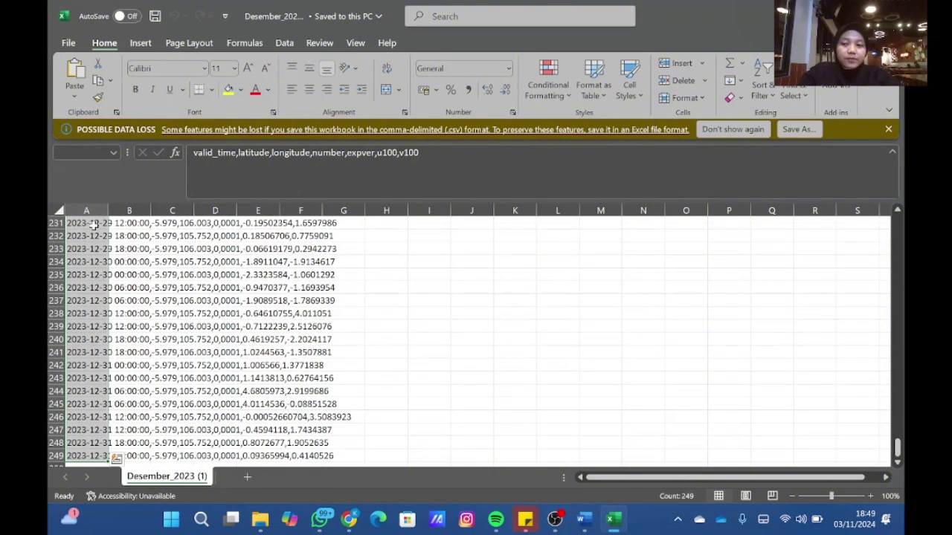
scroll(93, 225, "up", 20)
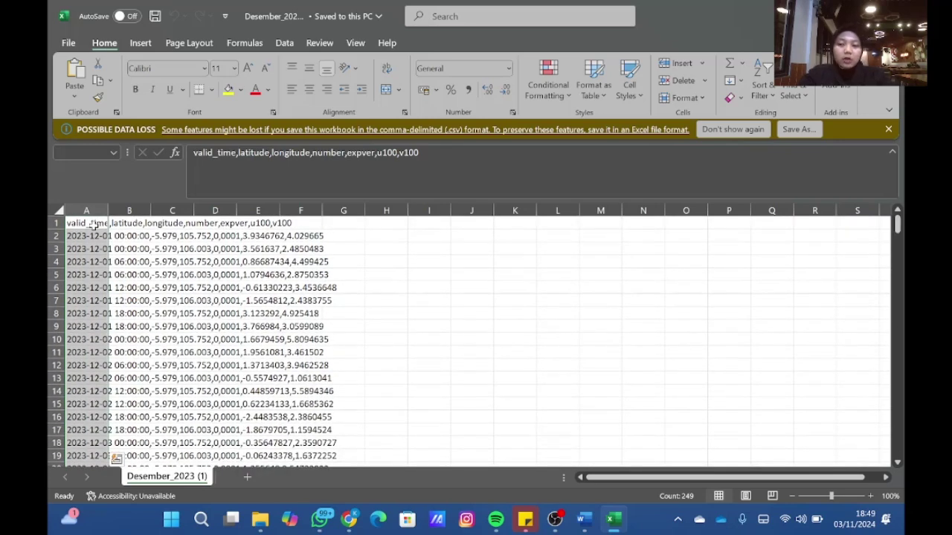
Split column A into separate columns with Text to Columns, delimited by comma
left_click(284, 43)
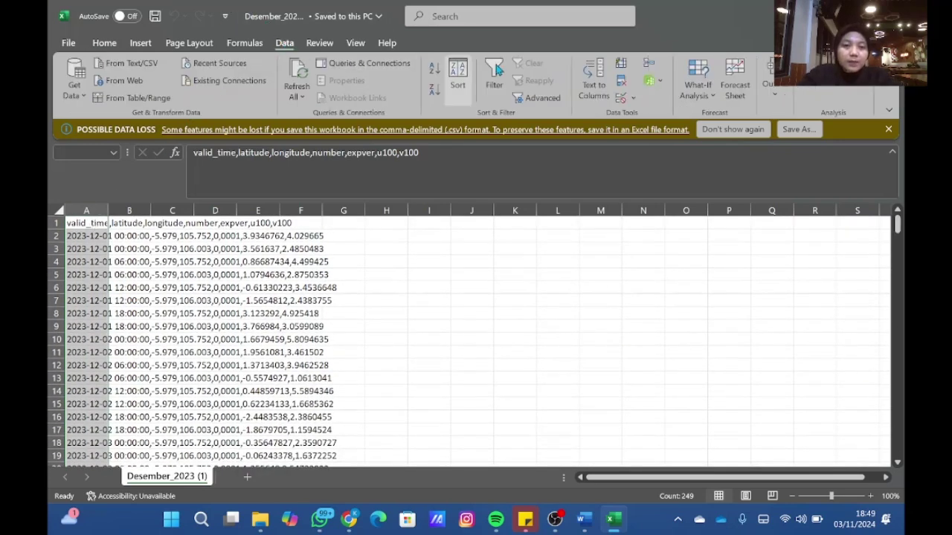
left_click(600, 99)
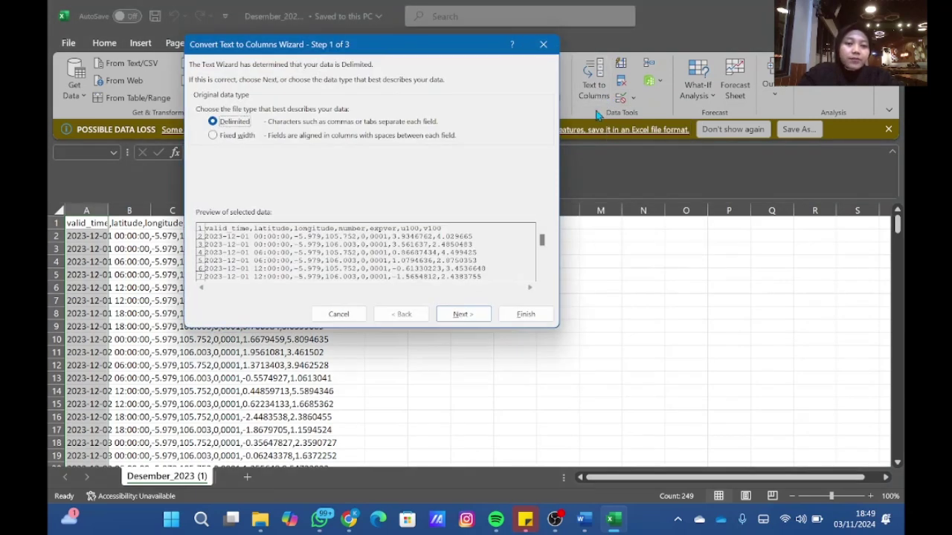
left_click(458, 316)
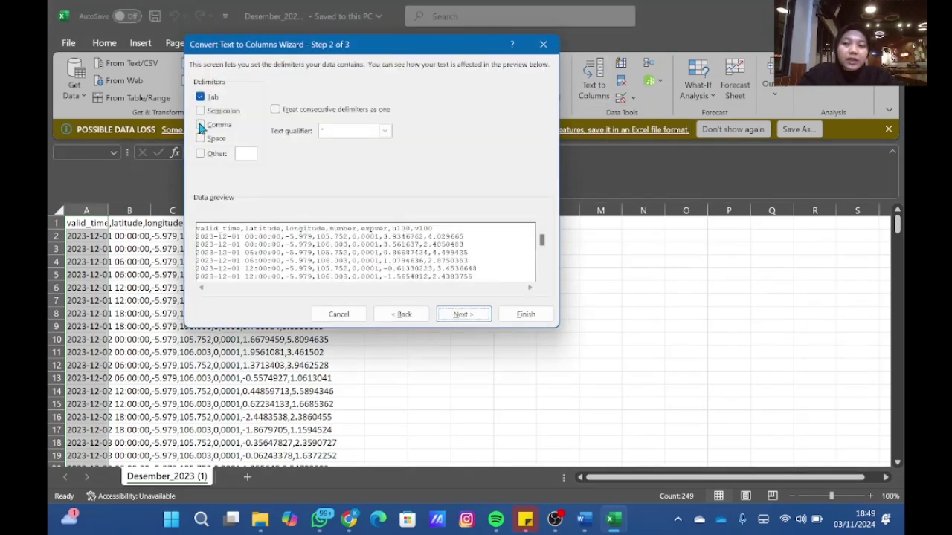
left_click(201, 125)
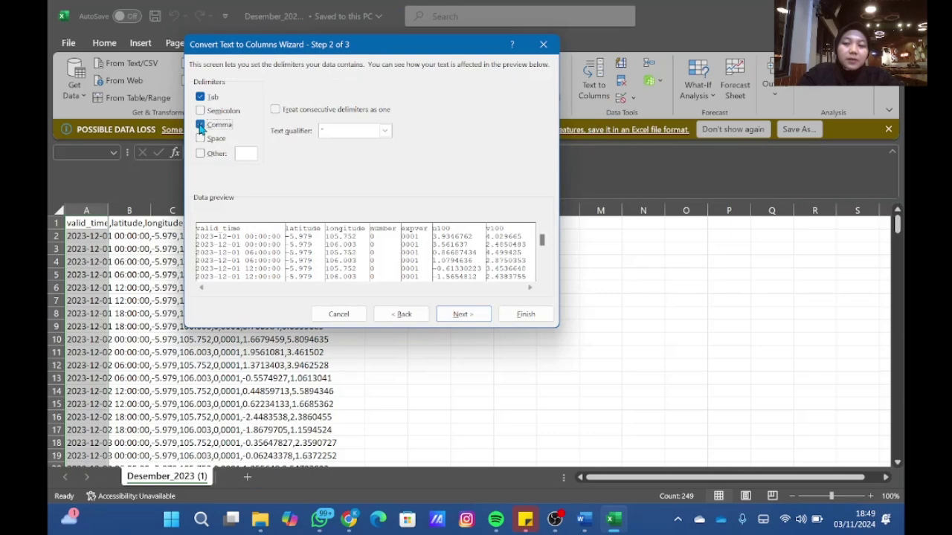
left_click(469, 315)
left_click(530, 314)
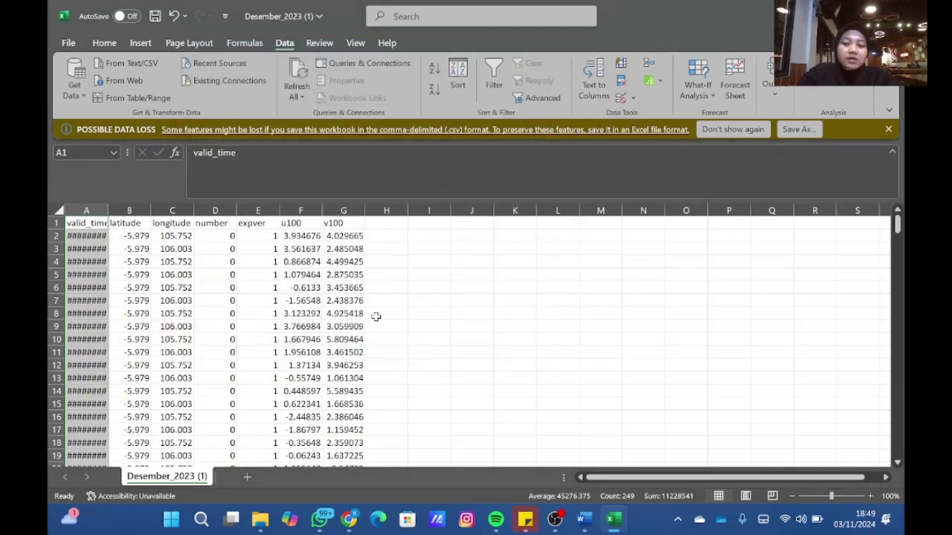
Widen the valid_time column and remove the number and expver columns
double_click(108, 211)
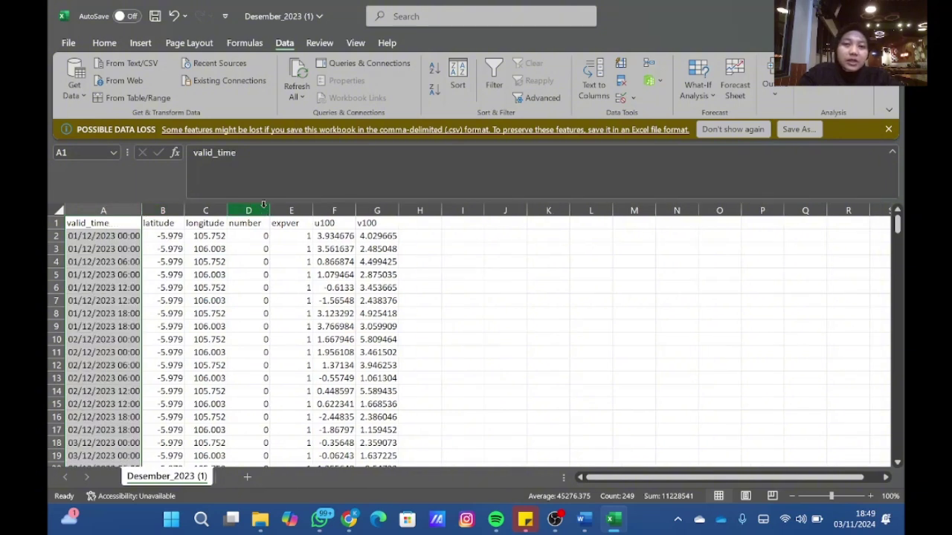
left_click_drag(263, 205, 280, 211)
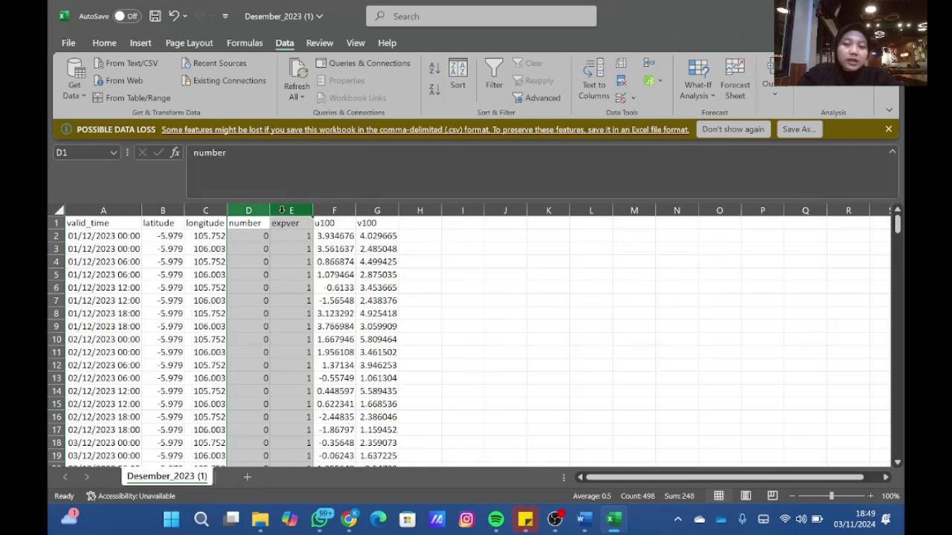
right_click(282, 211)
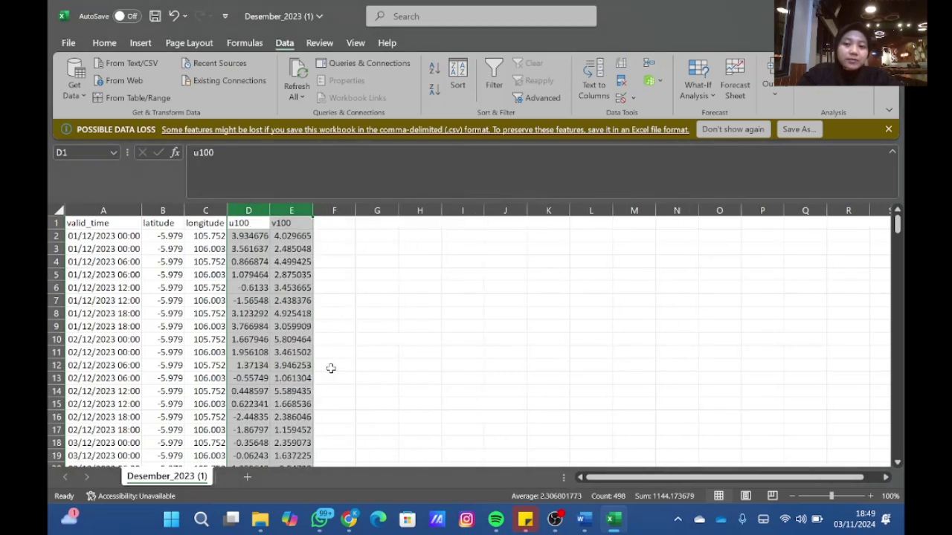
left_click(434, 277)
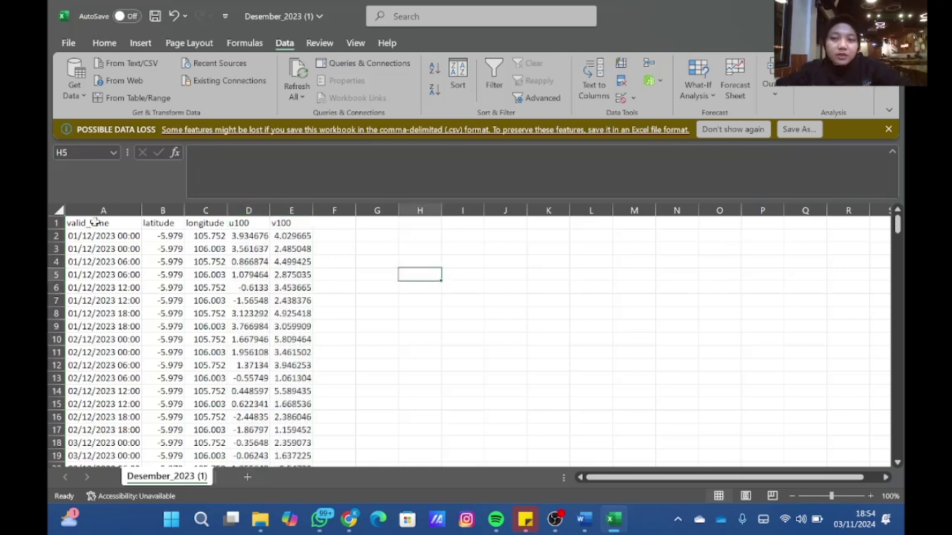
left_click_drag(94, 222, 297, 223)
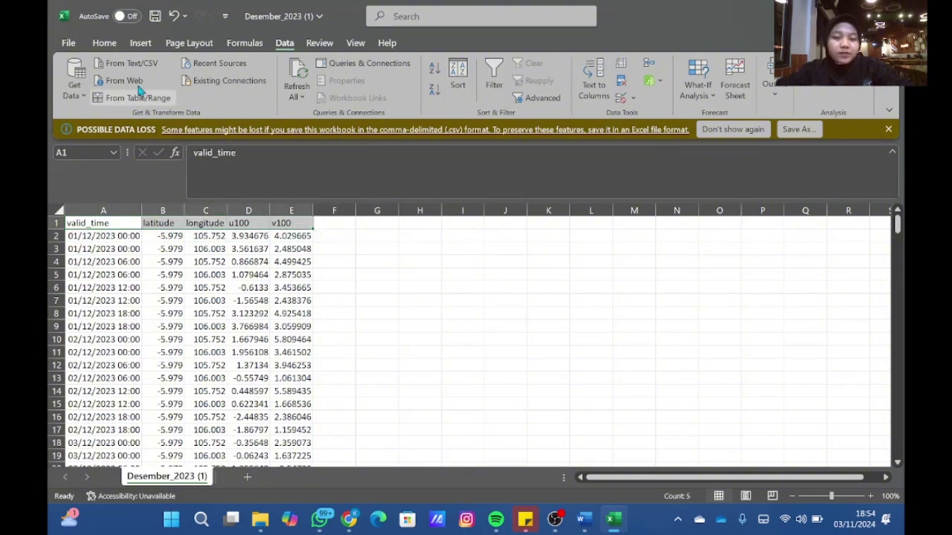
Turn on header-row filters, review the latitude values, and clear all longitude checks
left_click(103, 44)
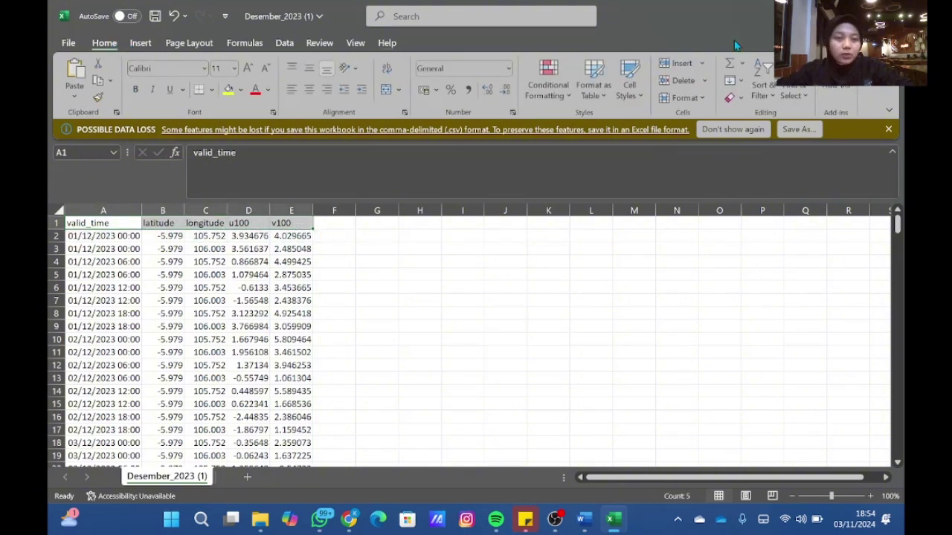
left_click(769, 95)
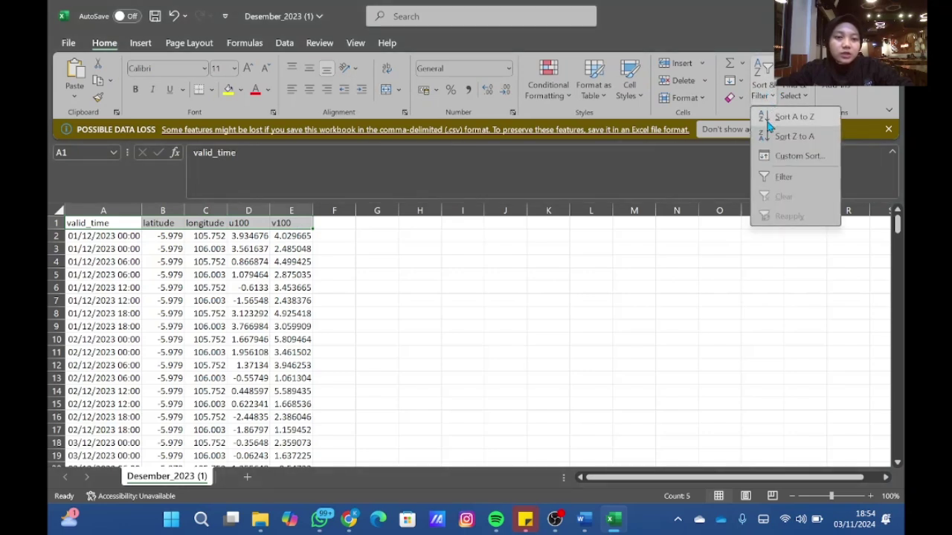
left_click(782, 186)
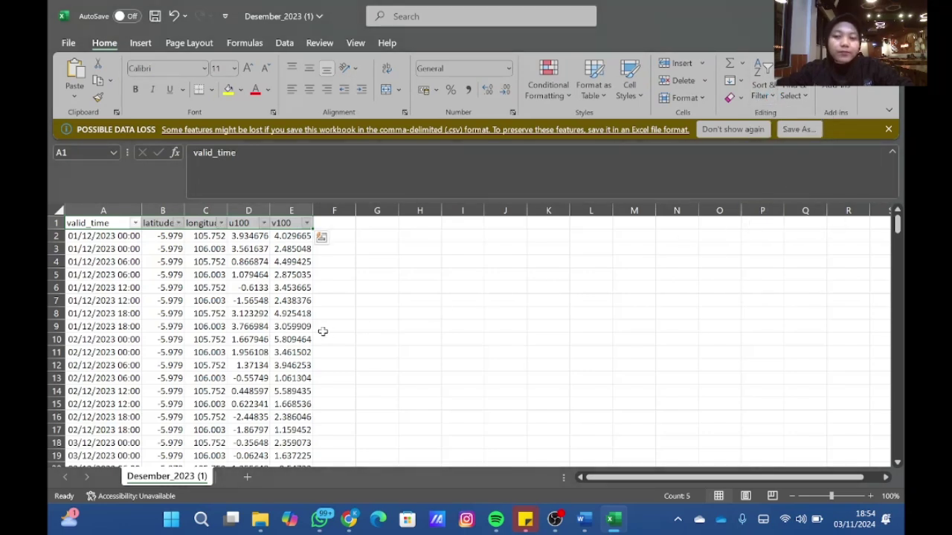
left_click(151, 249)
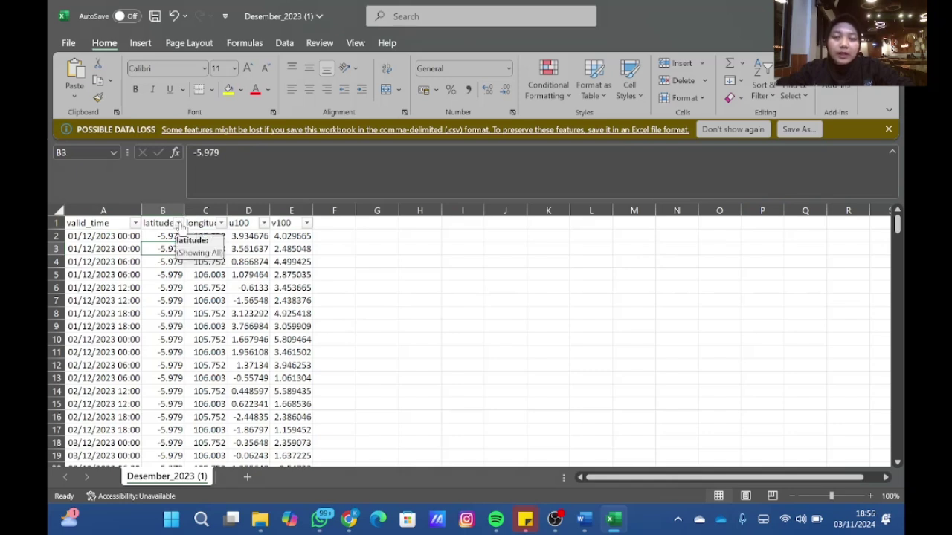
left_click(179, 224)
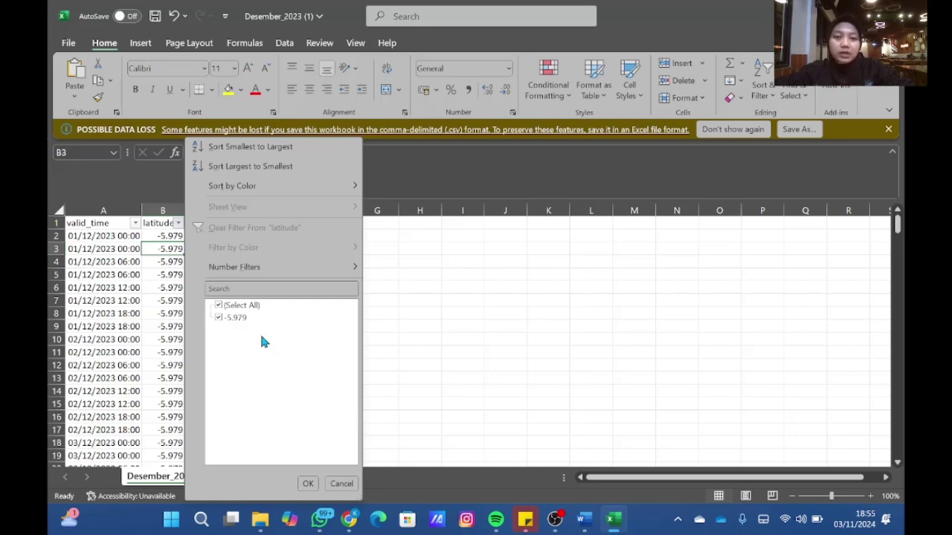
left_click(308, 483)
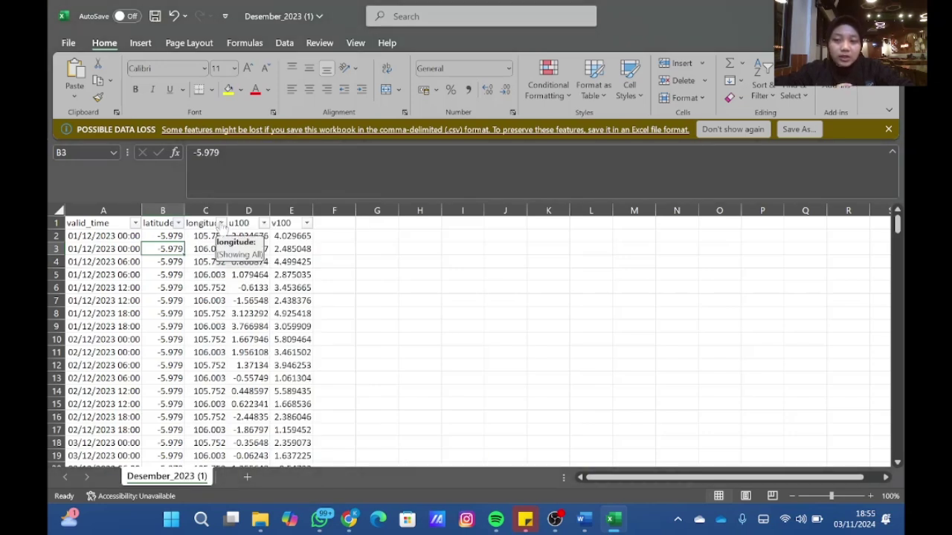
left_click(221, 223)
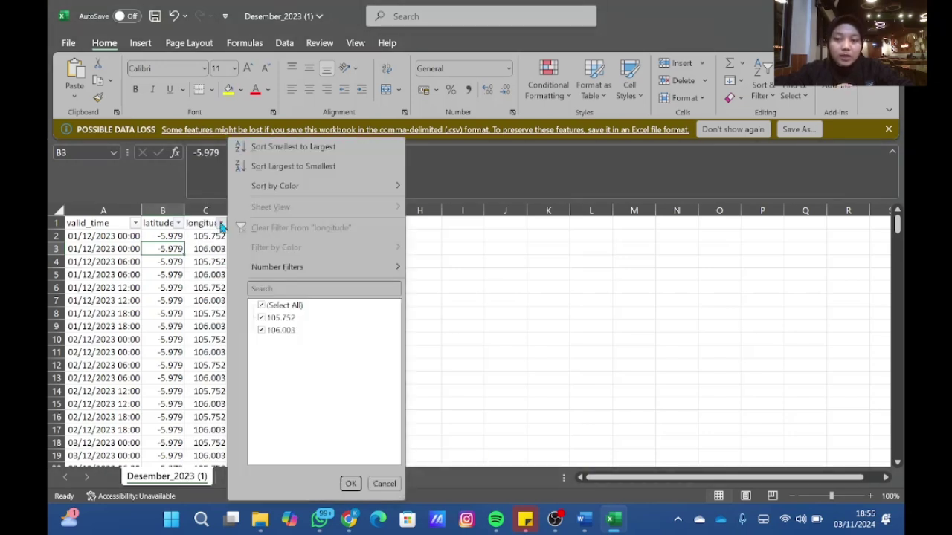
left_click(262, 306)
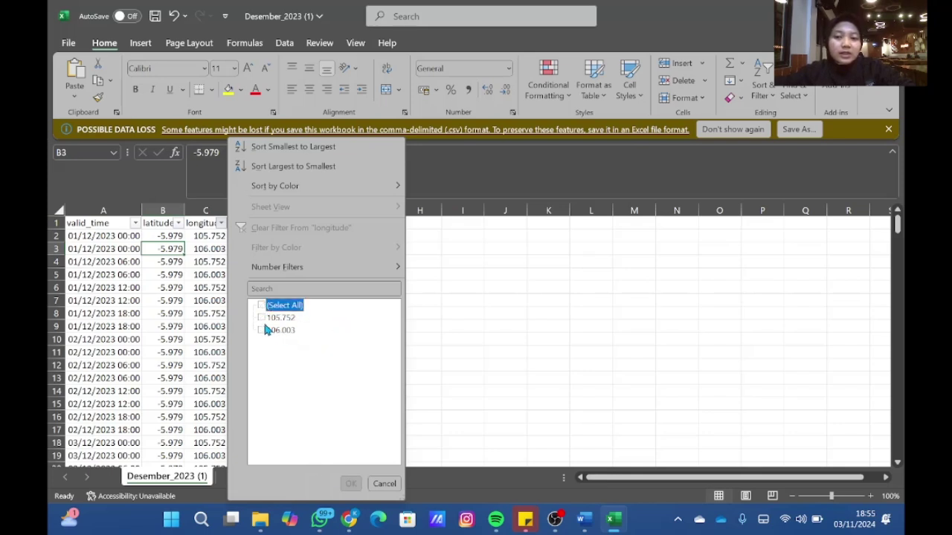
Filter the longitude column to keep only 105.752 and scroll through the filtered rows
left_click(261, 318)
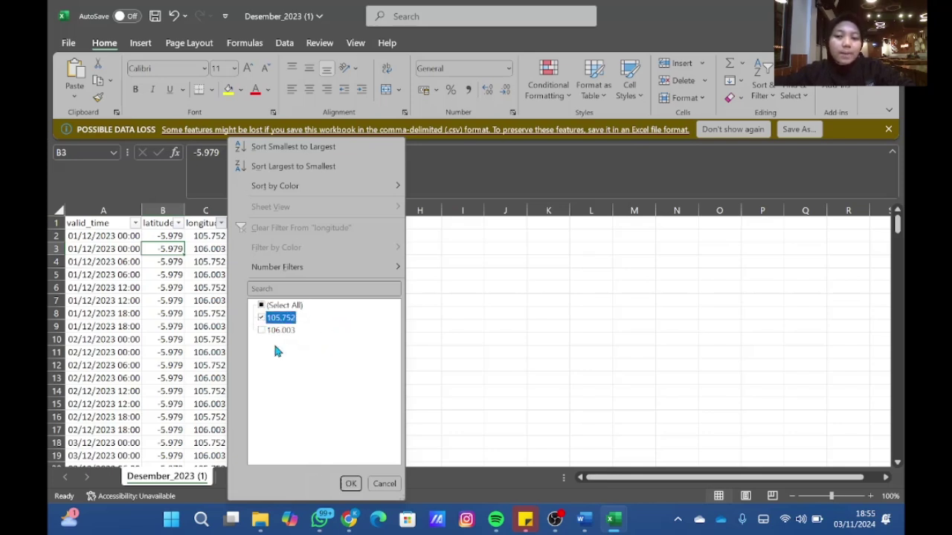
left_click(351, 484)
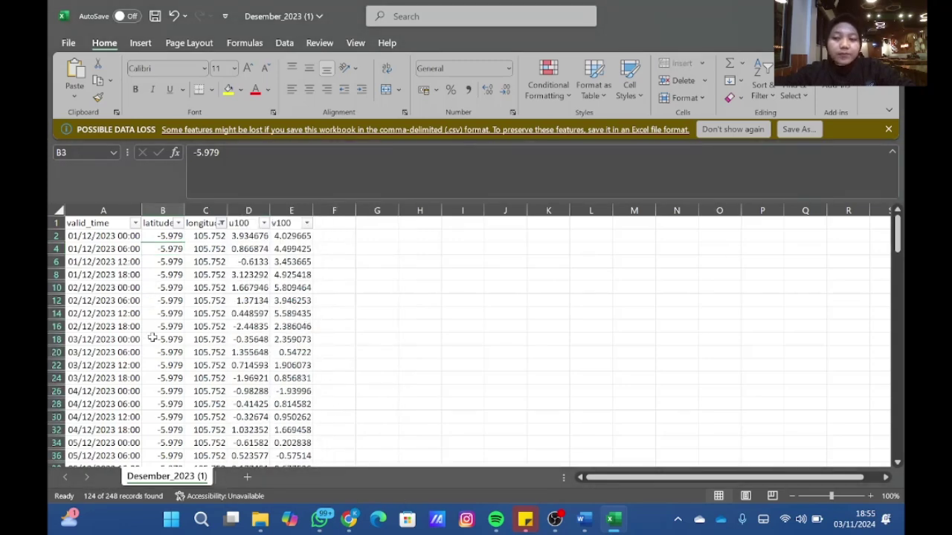
scroll(152, 339, "down", 4)
scroll(151, 339, "down", 8)
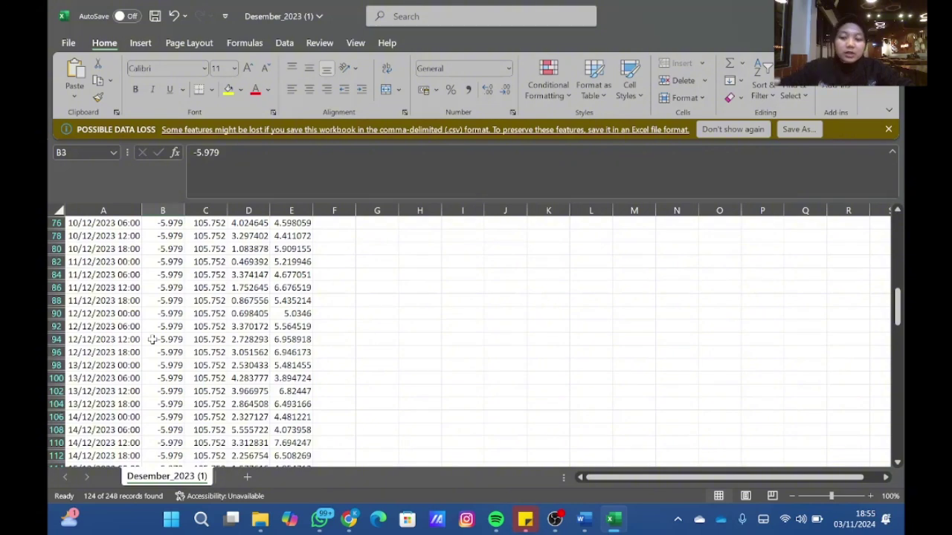
Undo and then redo the 105.752 longitude filter, check it ends at row 248, and save the CSV
key("ctrl+z")
scroll(152, 339, "down", 20)
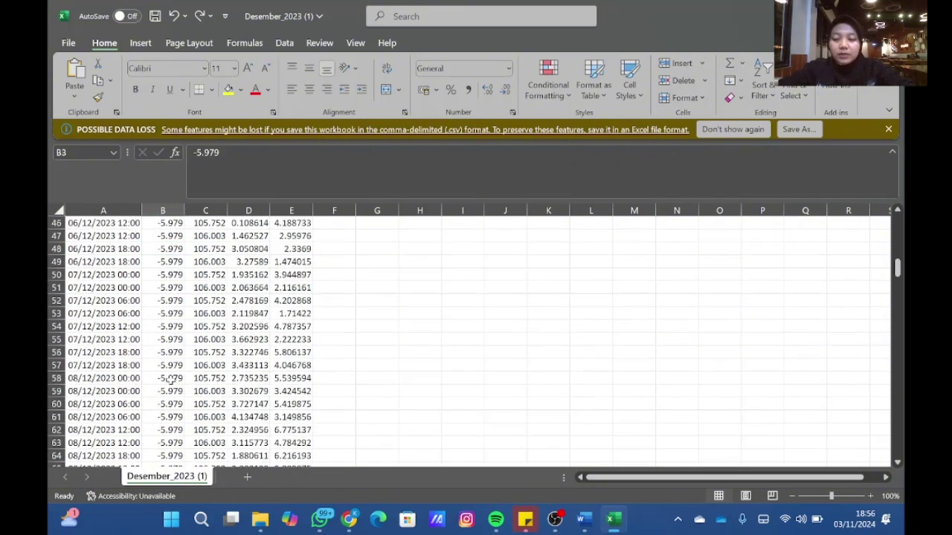
scroll(170, 380, "down", 20)
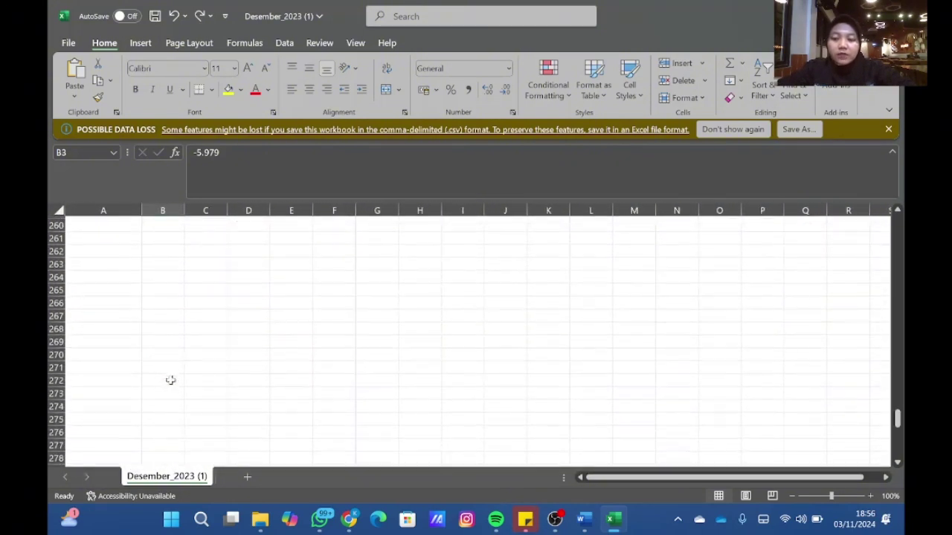
scroll(170, 380, "up", 6)
key("ctrl+y")
scroll(171, 380, "down", 20)
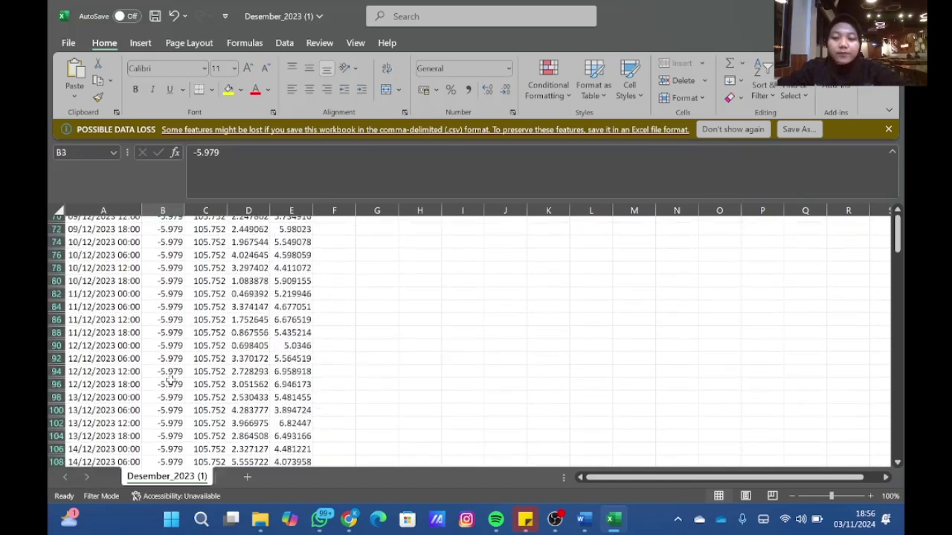
scroll(170, 380, "down", 5)
scroll(170, 380, "up", 15)
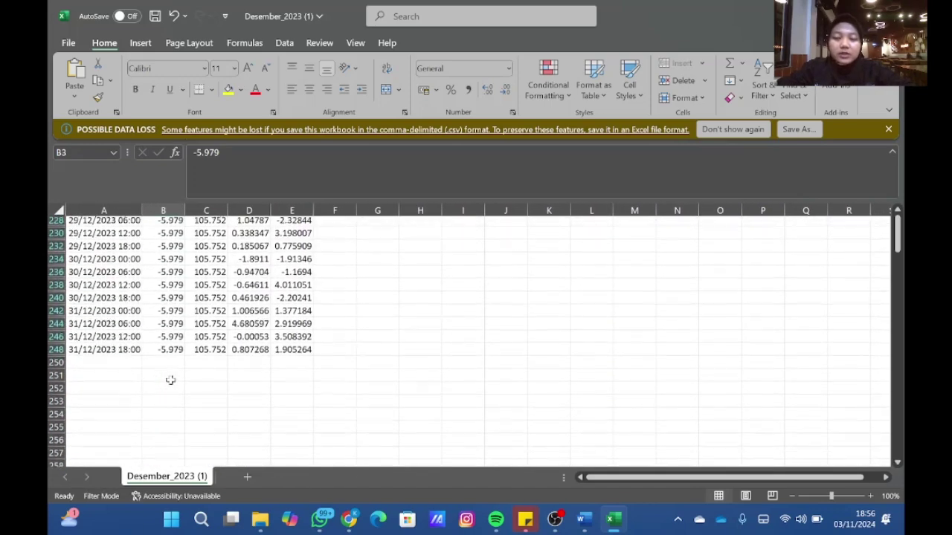
scroll(170, 380, "up", 20)
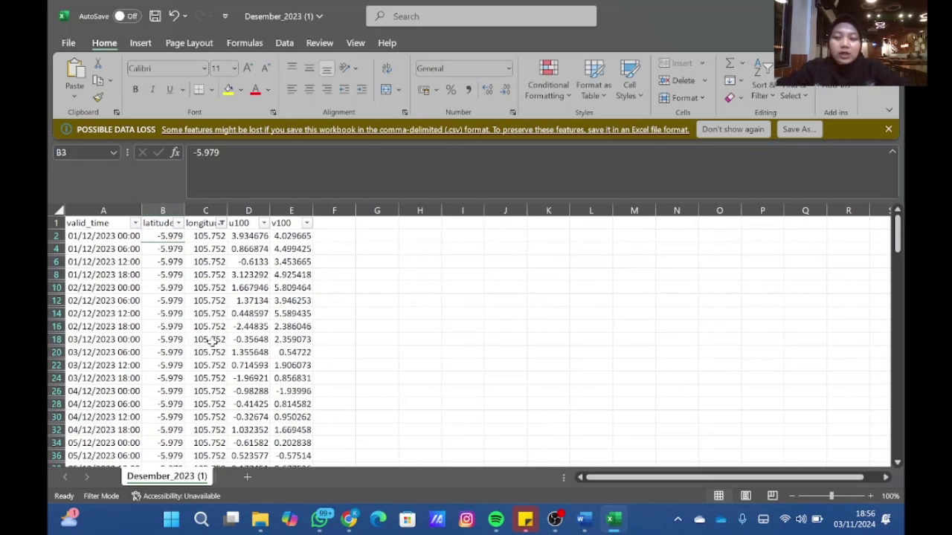
key("ctrl+s")
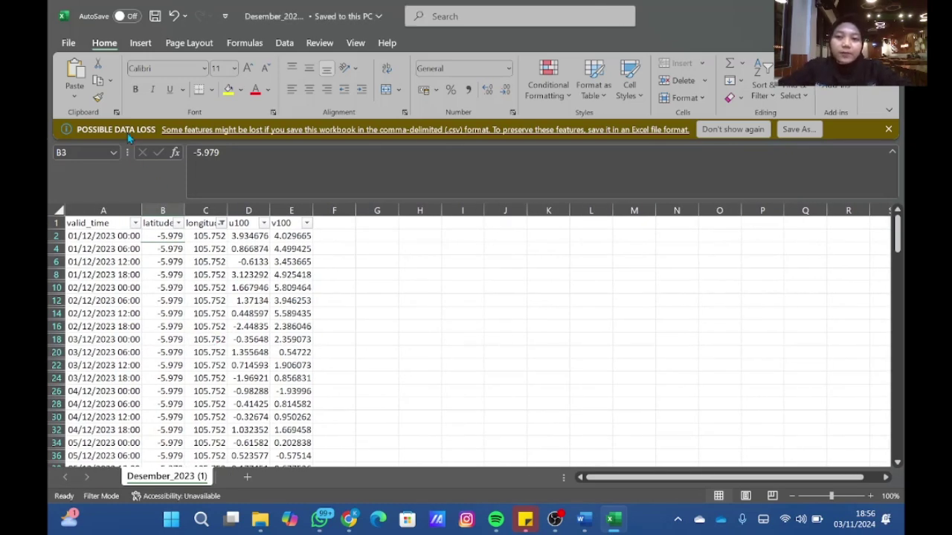
Create a new blank workbook, Book1, from File > New
left_click(67, 44)
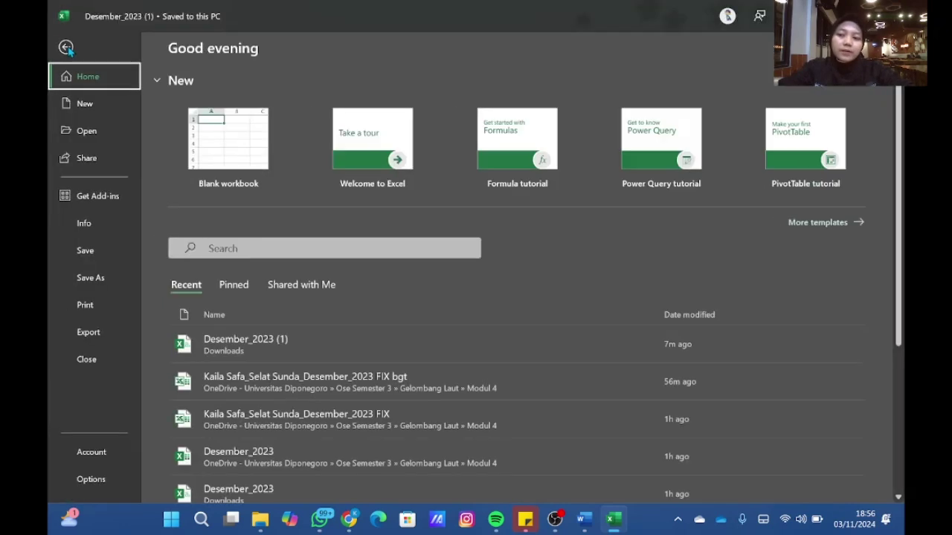
left_click(97, 103)
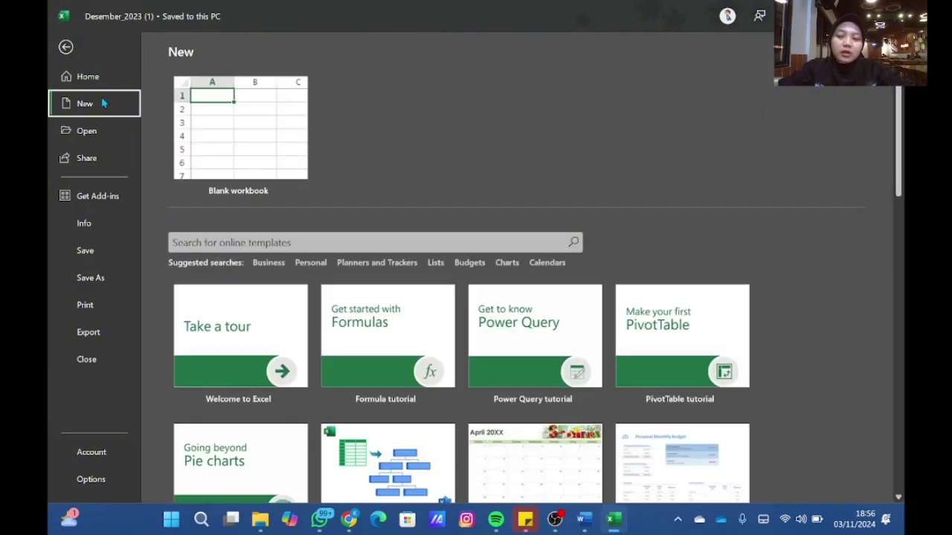
left_click(281, 143)
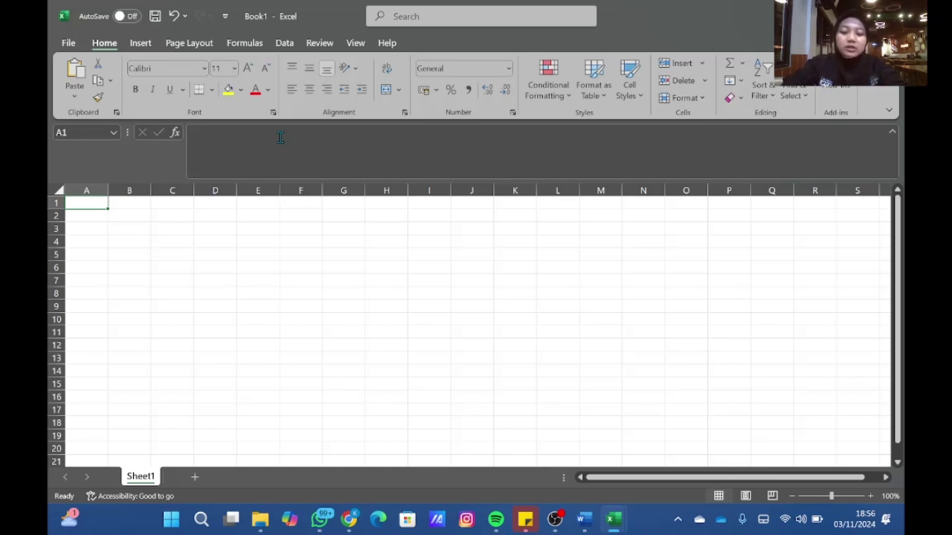
Enter the headers Time, Longitude and Lattitude in A1–C1
type("Time")
key("Tab")
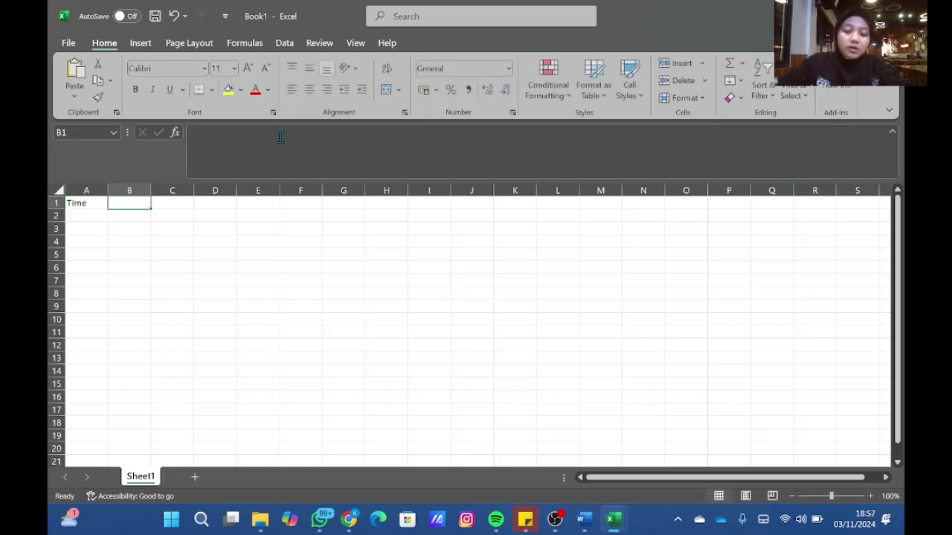
type("Longi")
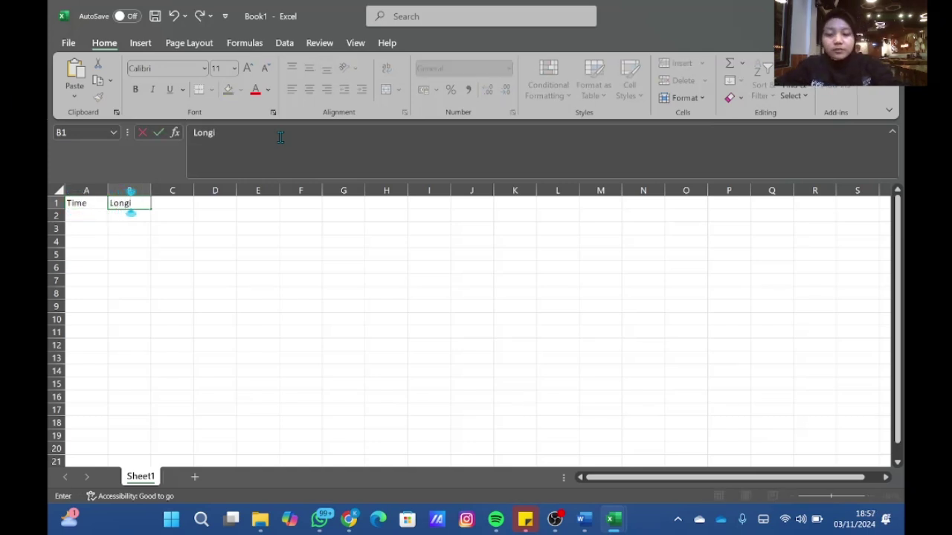
type("tude")
key("Tab")
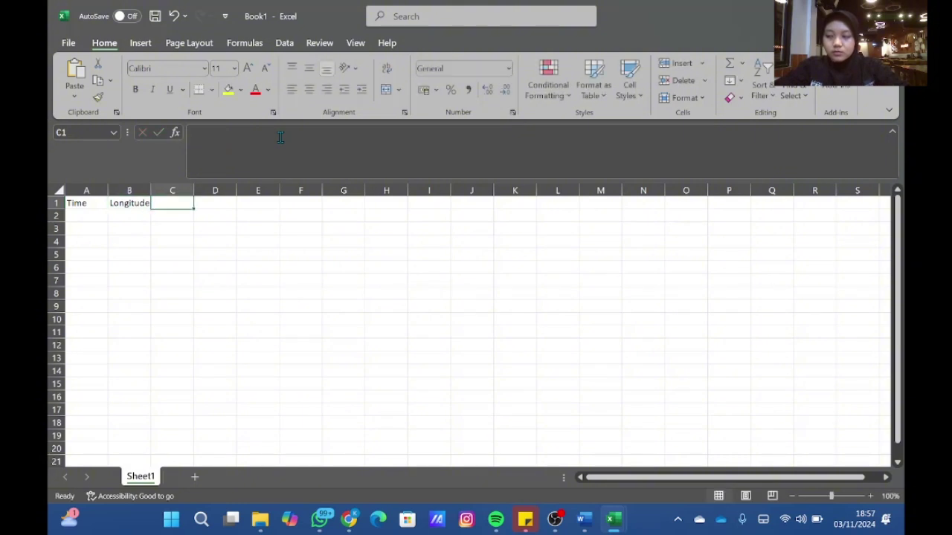
type("LAT")
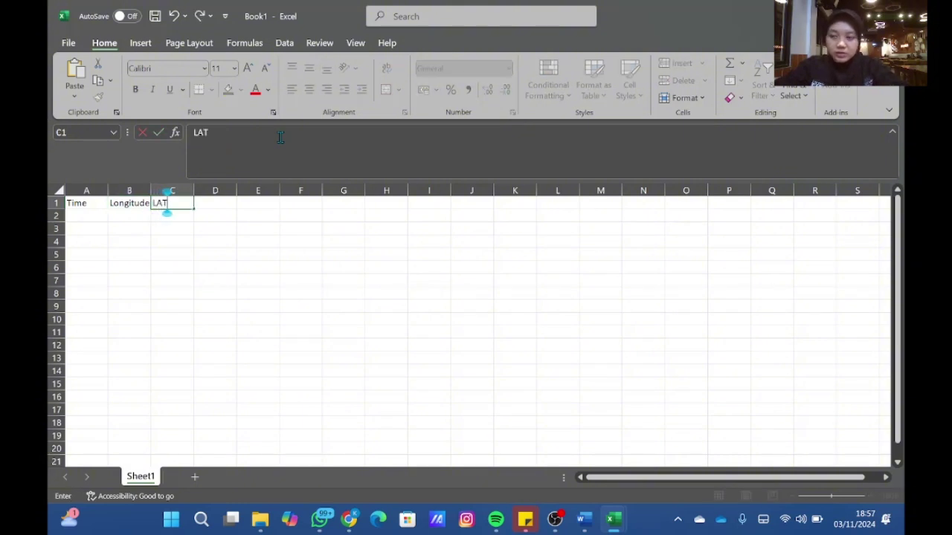
key("BackSpace")
key("BackSpace")
type("at")
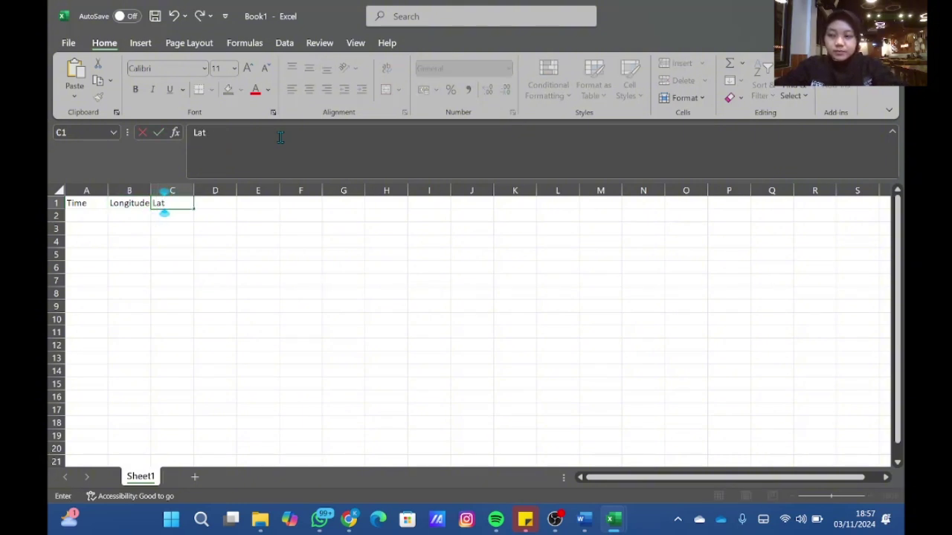
type("ttitu")
key("BackSpace")
type("i")
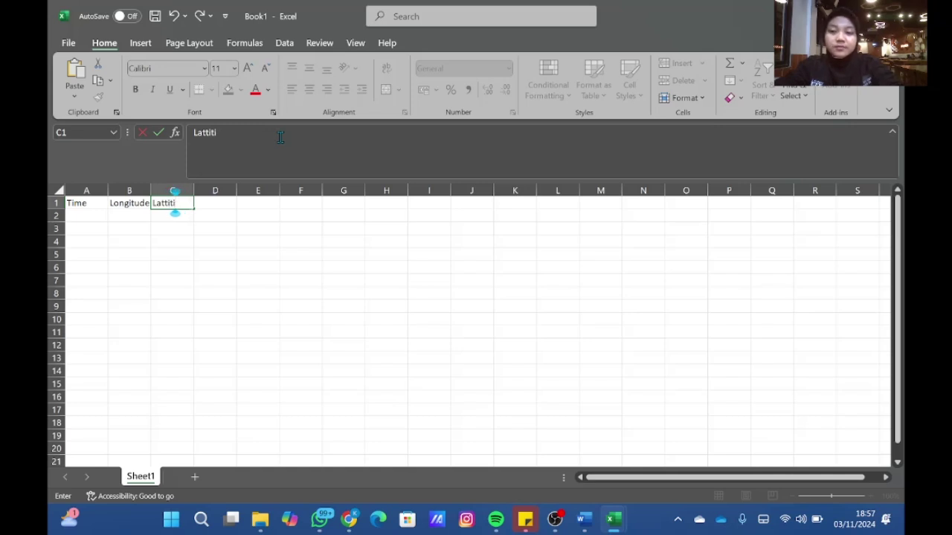
key("BackSpace")
type("ude")
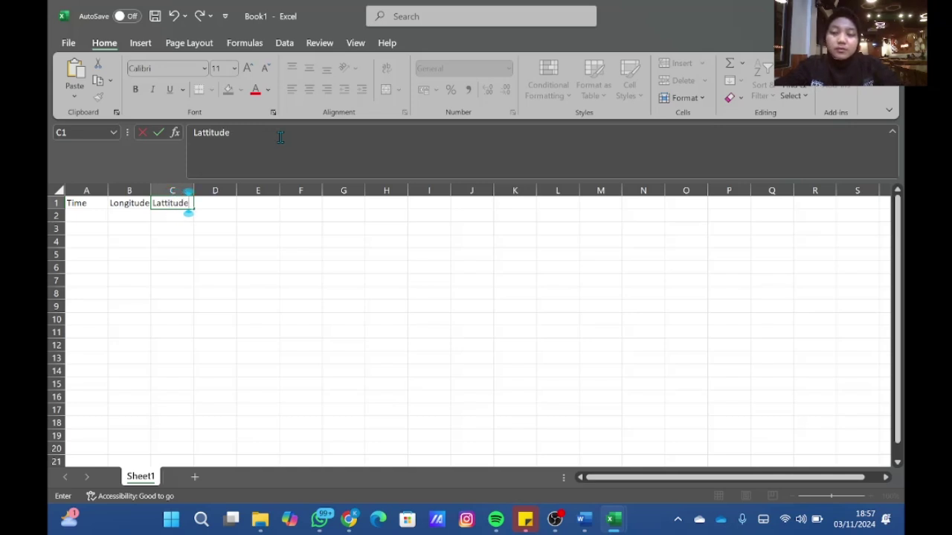
key("Tab")
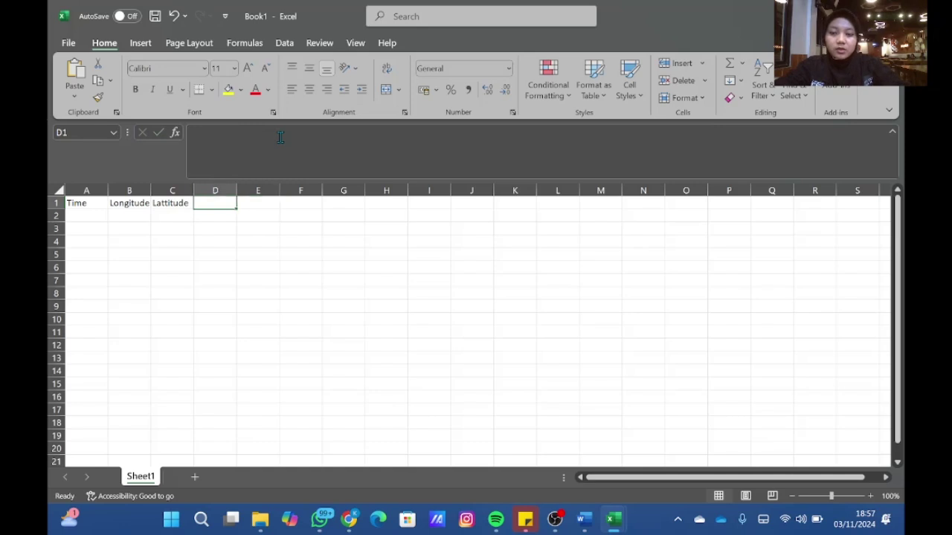
Add the headers u wind, v wind, kecepatan (m/s) and kuadran in D1–G1
type("u wind")
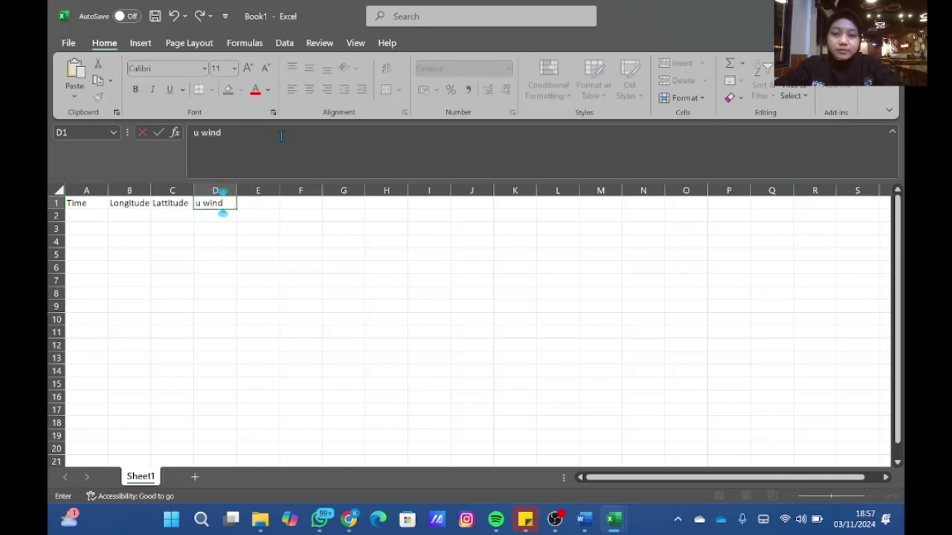
key("Tab")
type("v wi")
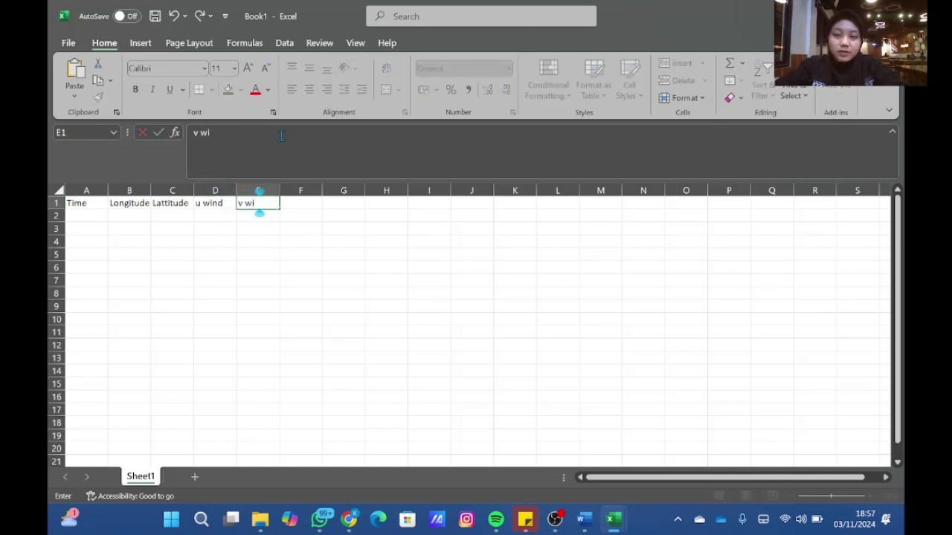
type("nd")
key("Tab")
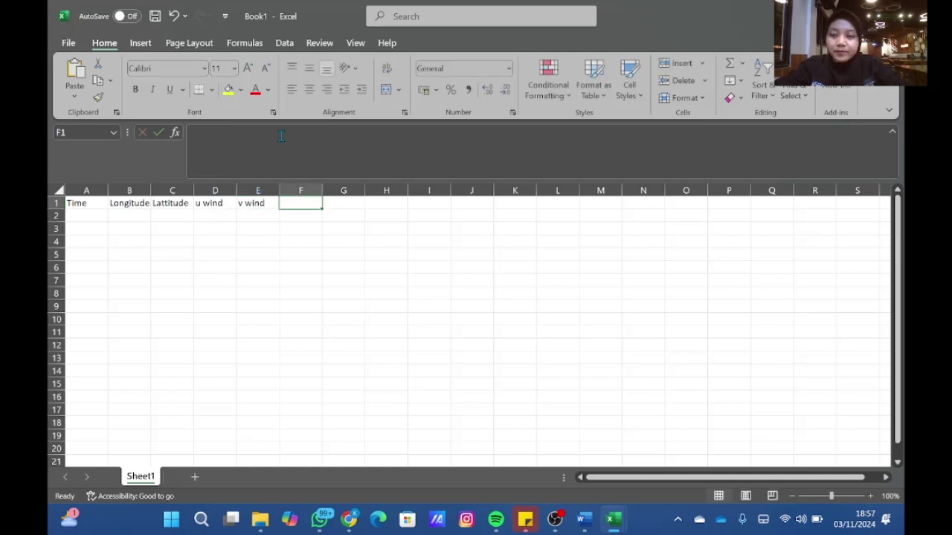
type("kecepatan")
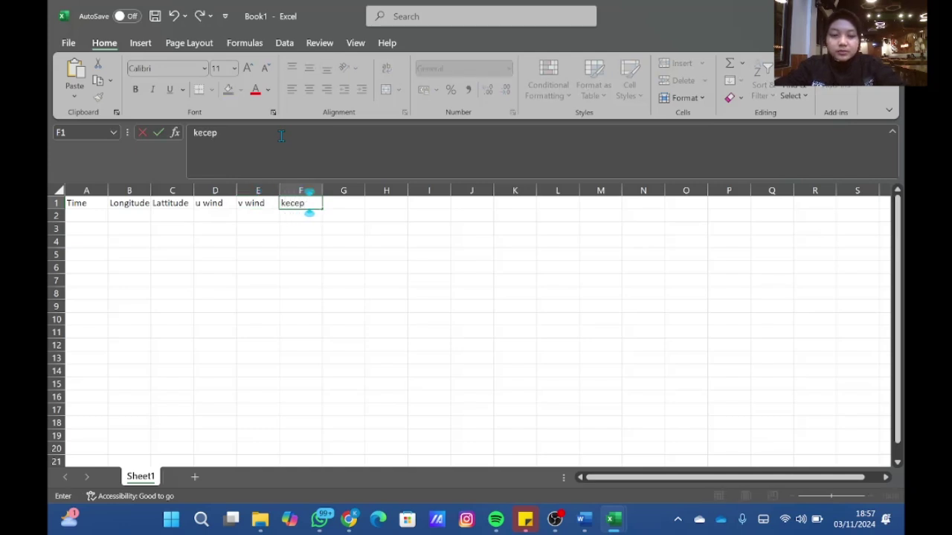
type("(")
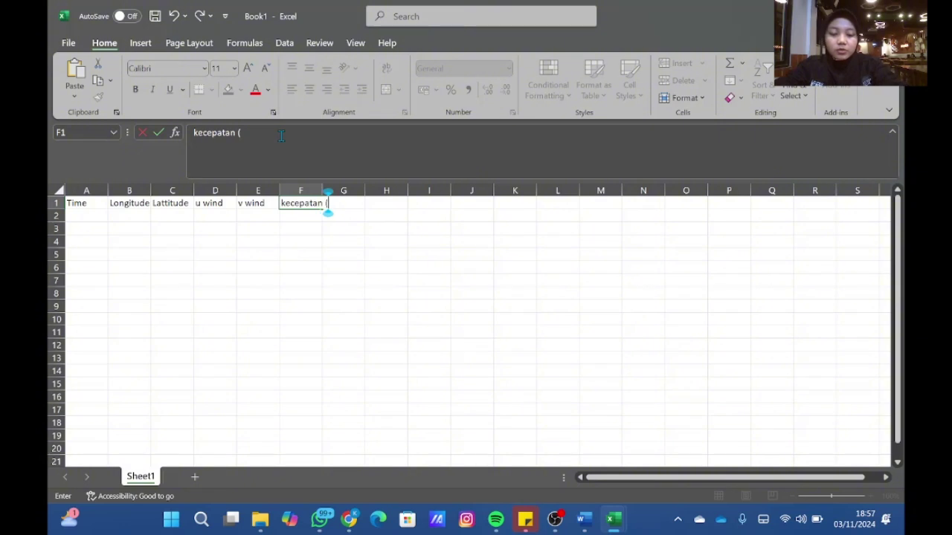
type("m/s)")
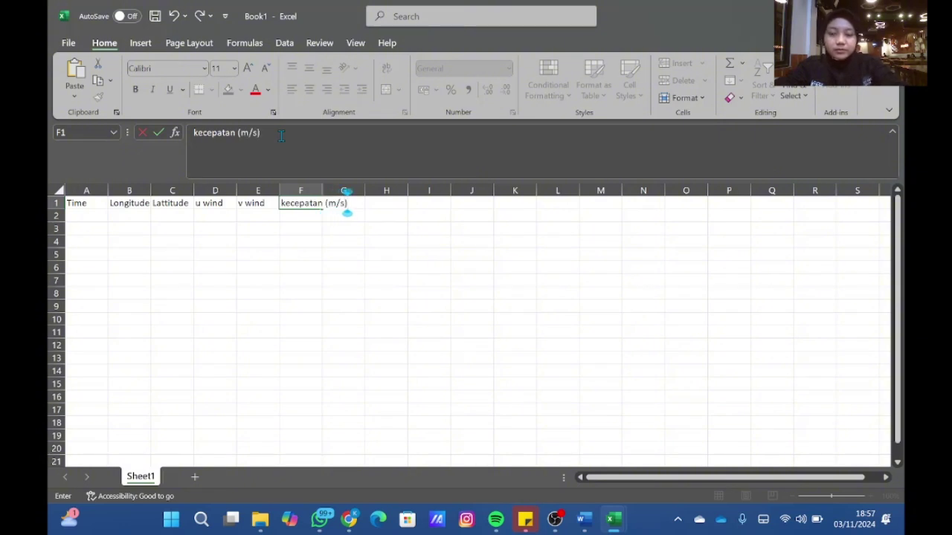
key("Tab")
type("kua")
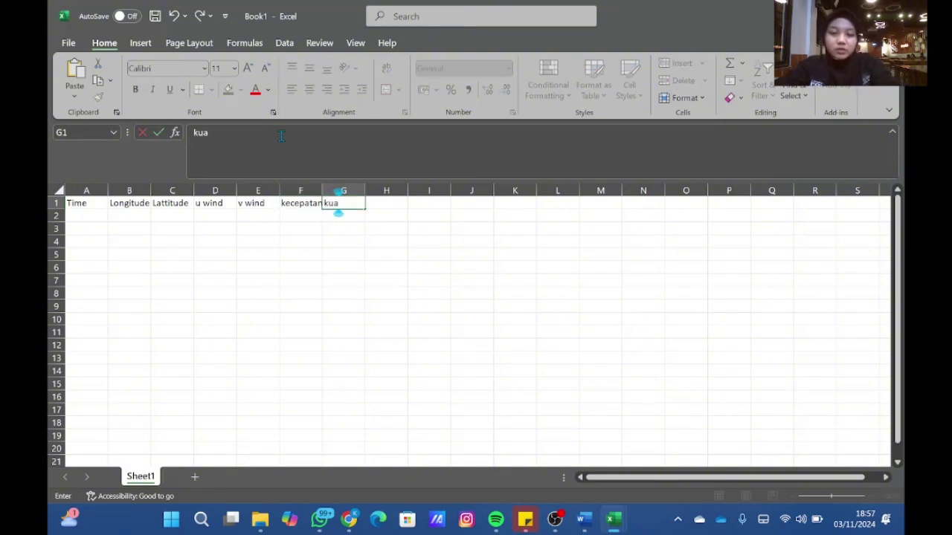
type("dran")
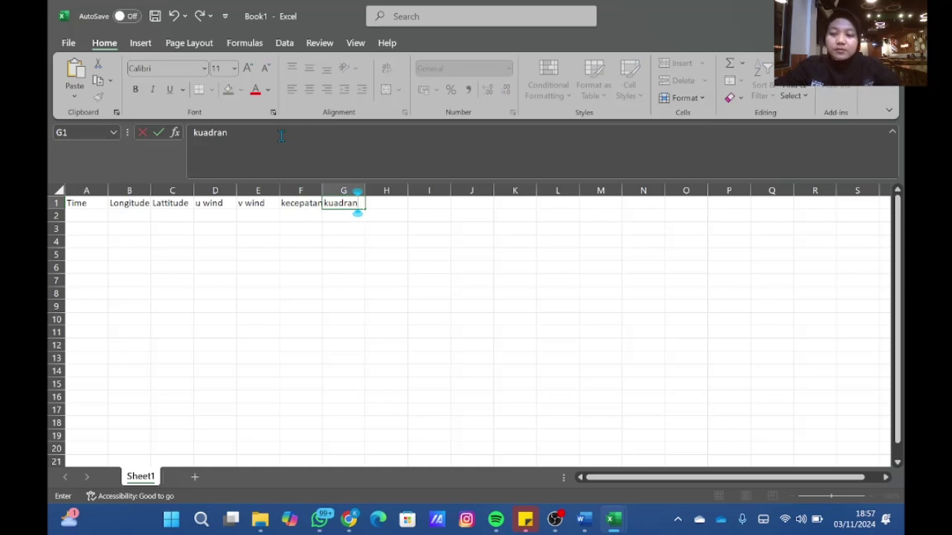
key("Tab")
key("Tab")
key("Tab")
key("Tab")
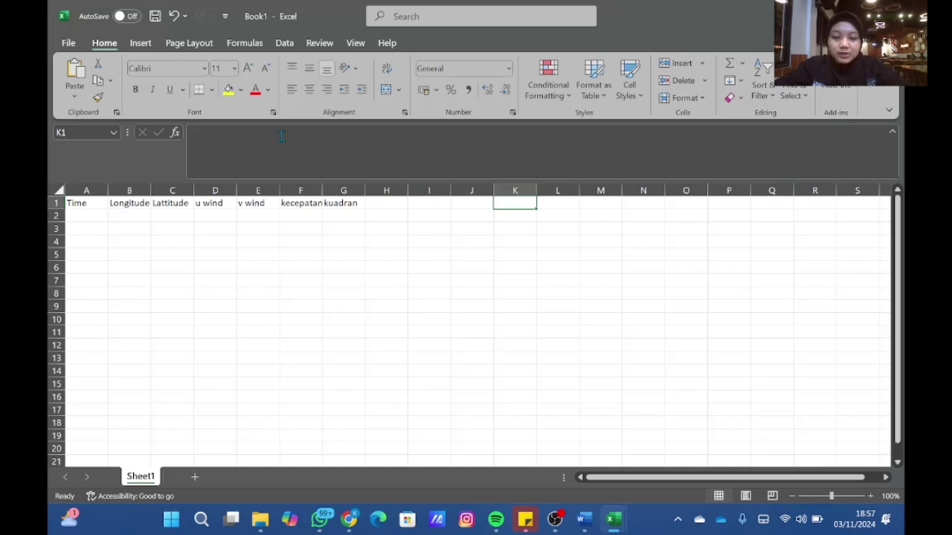
Enter arah angin, mata angin and kecepatan angin (knot) as the K1–M1 headers
type("arah angin")
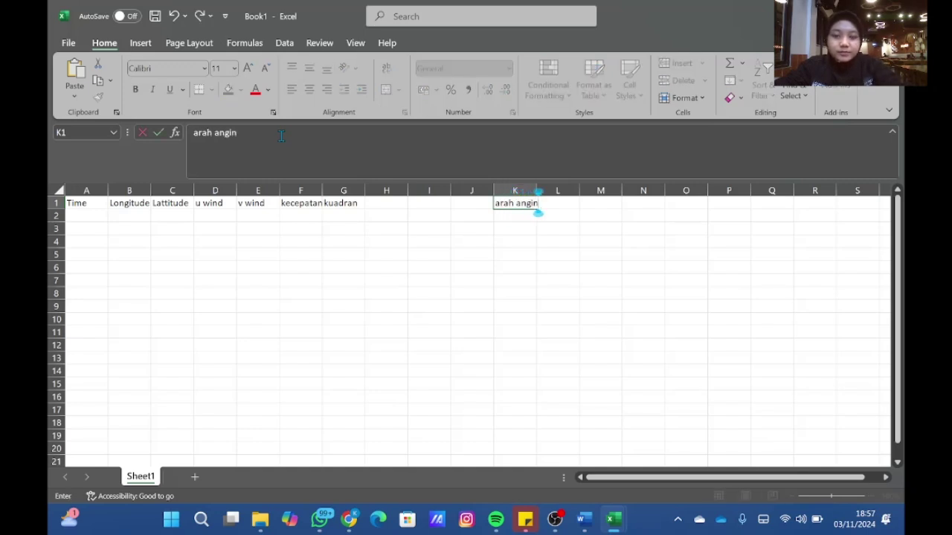
key("Tab")
type("mata angin")
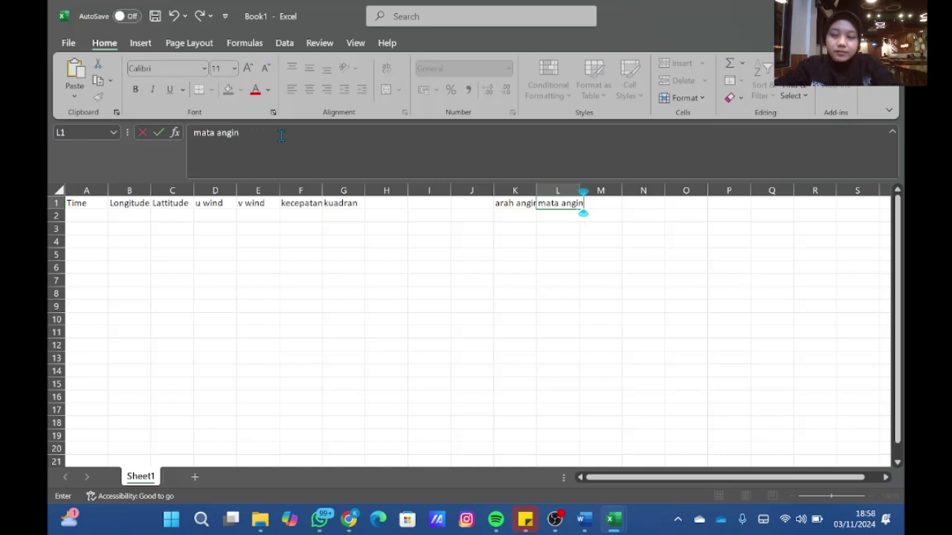
key("Tab")
type("ke")
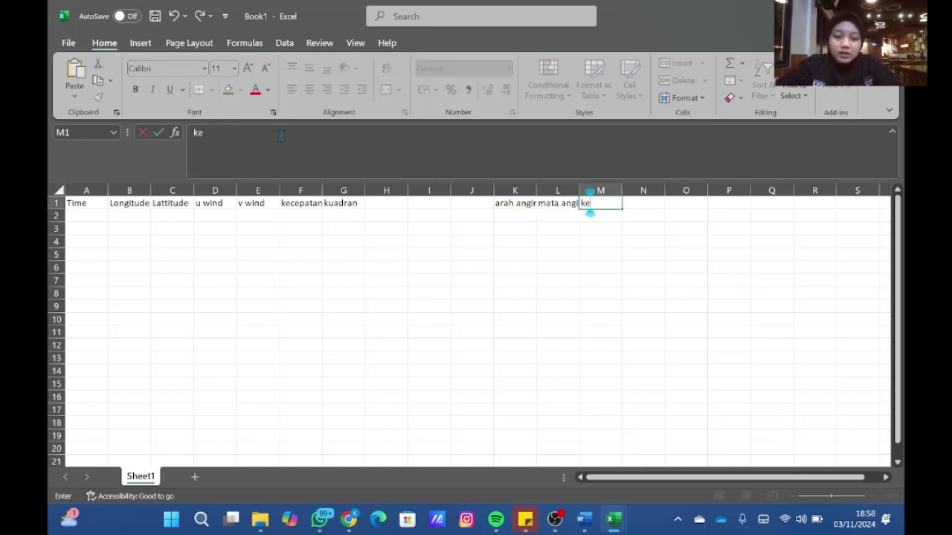
type("cepatan ang")
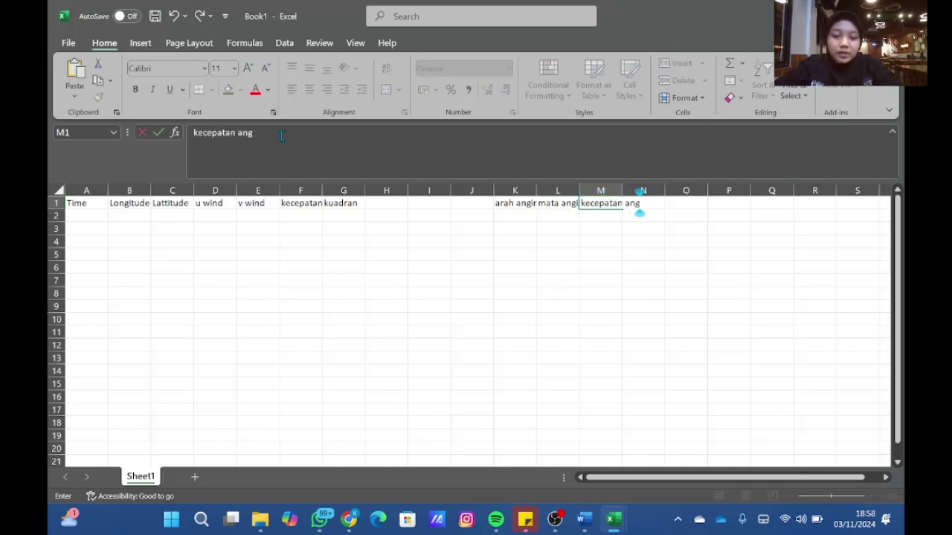
type("in (knot")
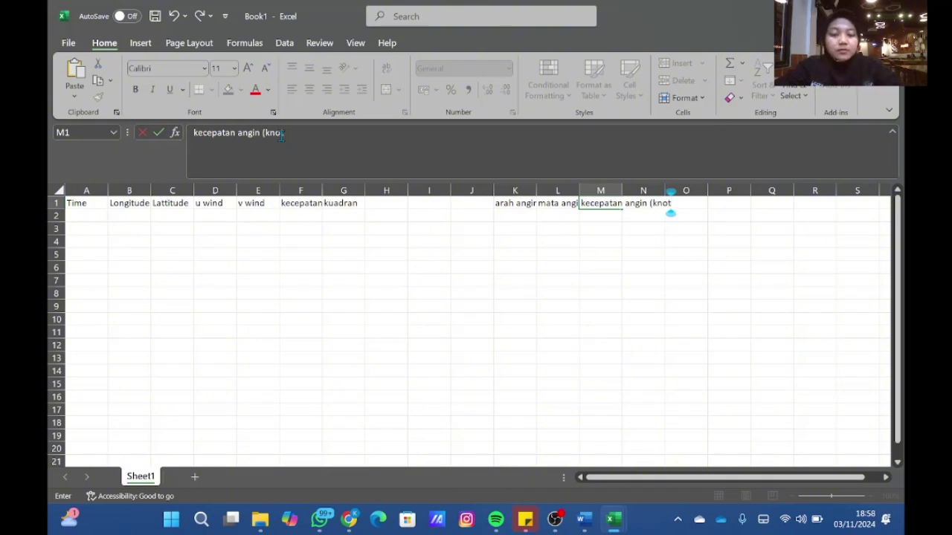
type(")")
key("Return")
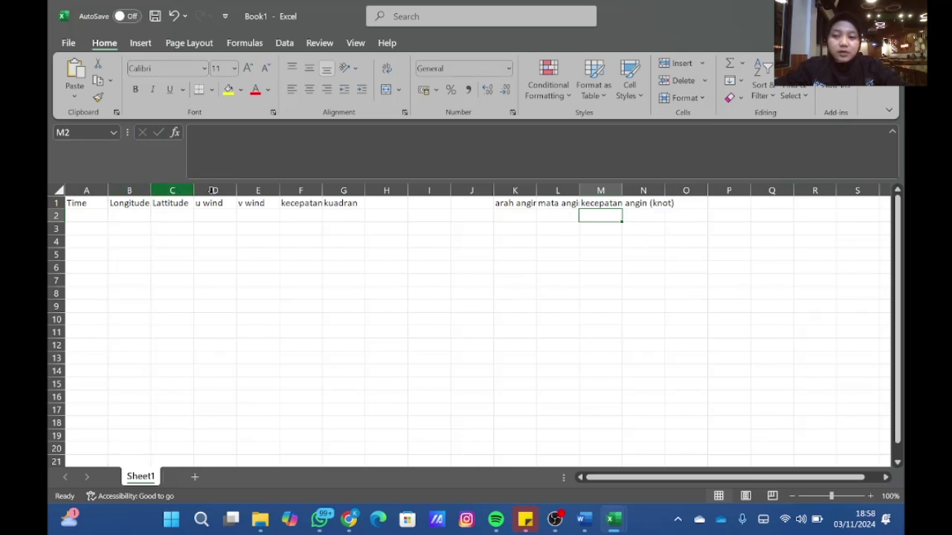
Widen columns F, K, L and M to fit their headers and snap Book1 to the right half
left_click_drag(322, 190, 349, 190)
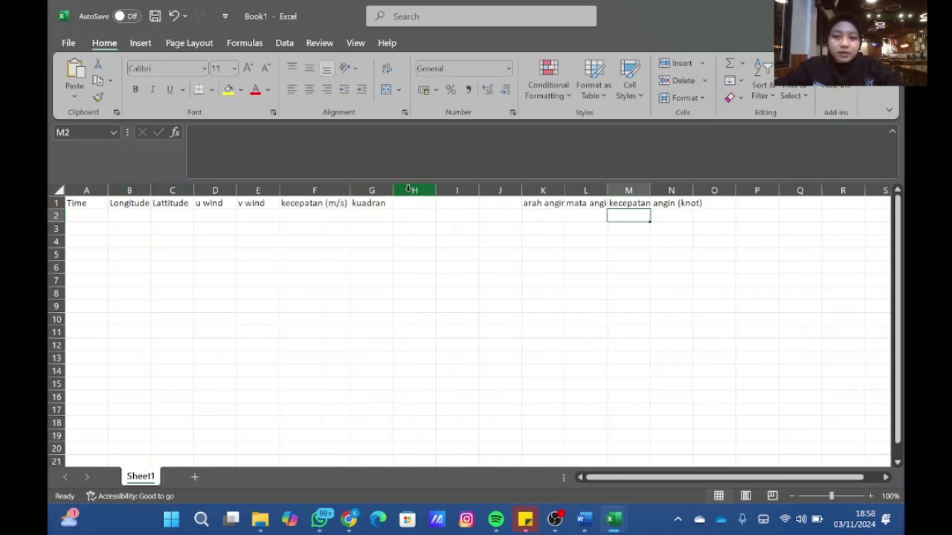
left_click_drag(568, 185, 617, 192)
double_click(661, 190)
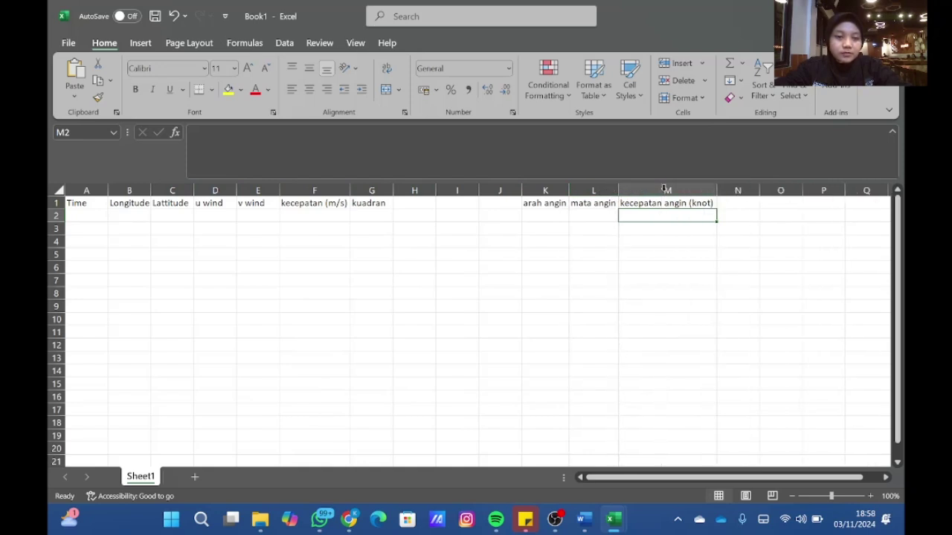
left_click(78, 218)
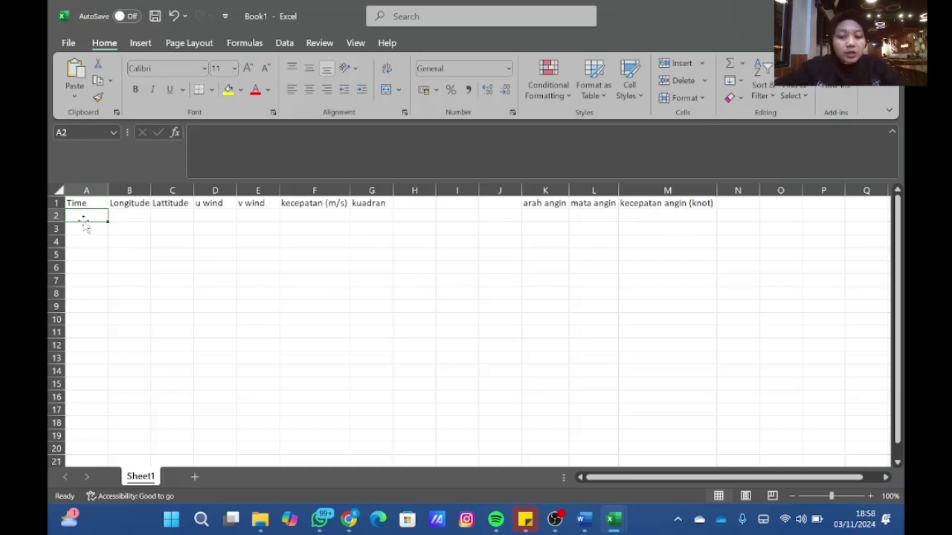
key("super+Right")
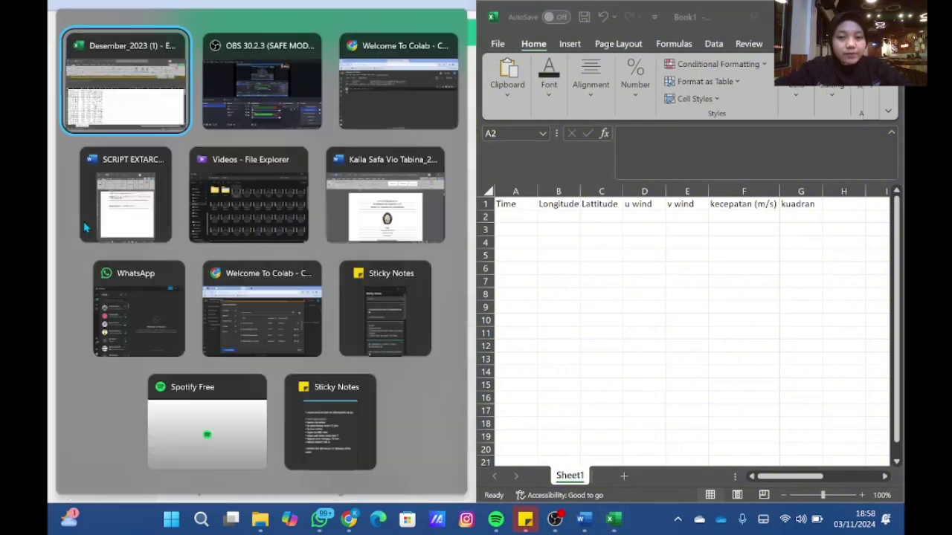
Snap Desember_2023 (1) left and copy its valid_time values into Book1 column A from A2
left_click(109, 76)
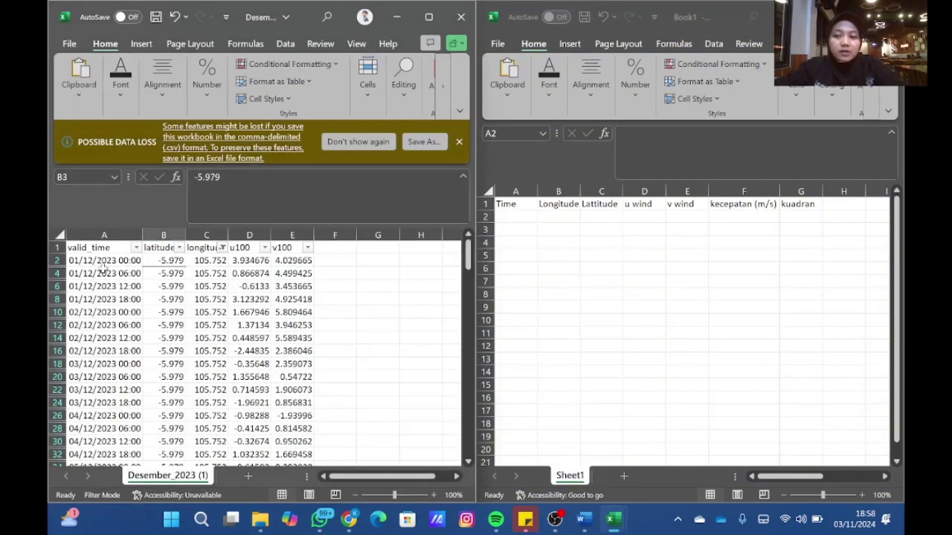
key("ctrl+shift+Down")
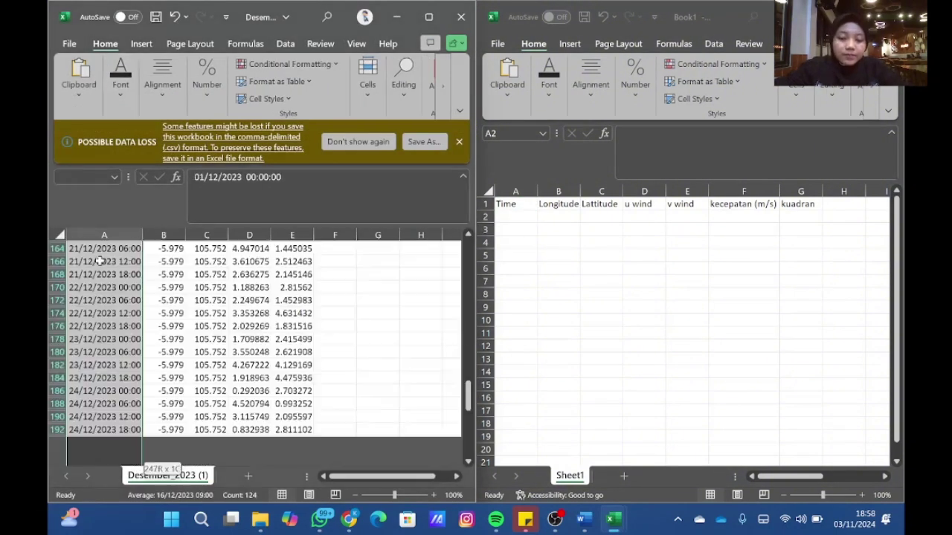
key("ctrl+c")
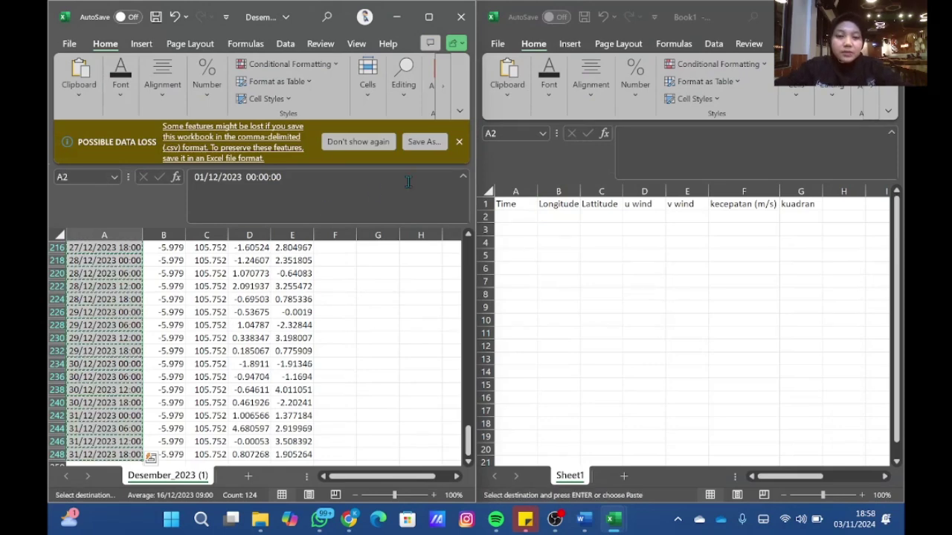
left_click(518, 217)
key("ctrl+v")
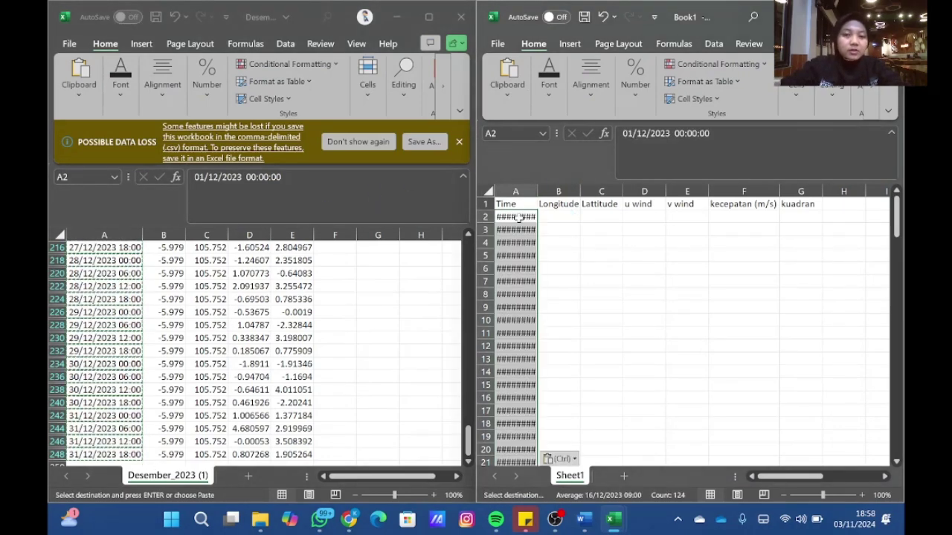
double_click(537, 193)
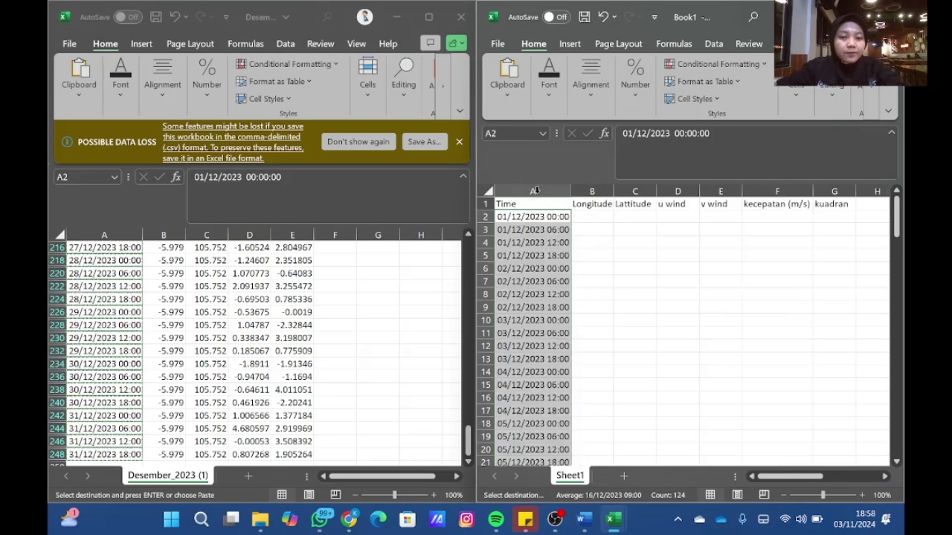
Copy the longitude values (105.752) into Book1 column B starting at B2
key("alt+Tab")
scroll(205, 275, "up", 20)
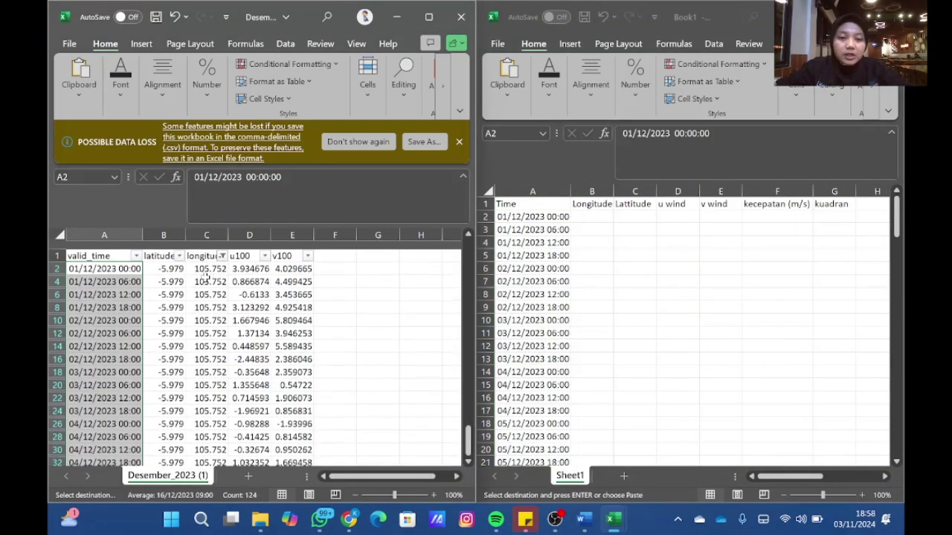
left_click(204, 261)
key("ctrl+shift+Down")
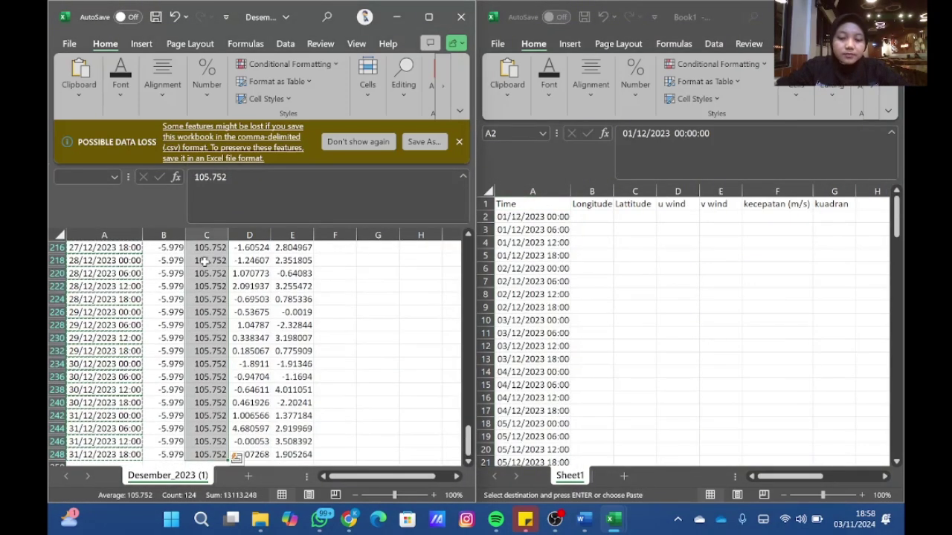
key("ctrl+c")
left_click(600, 213)
left_click(600, 212)
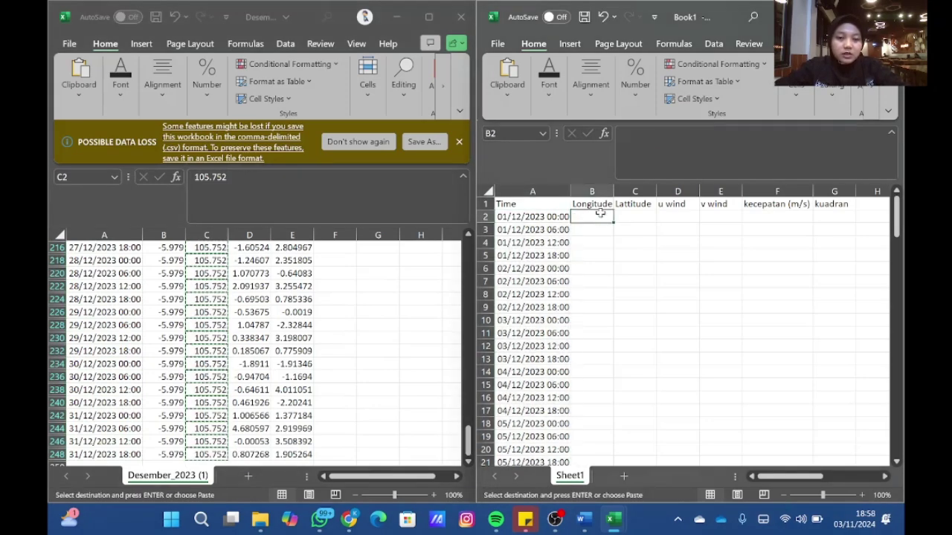
key("ctrl+v")
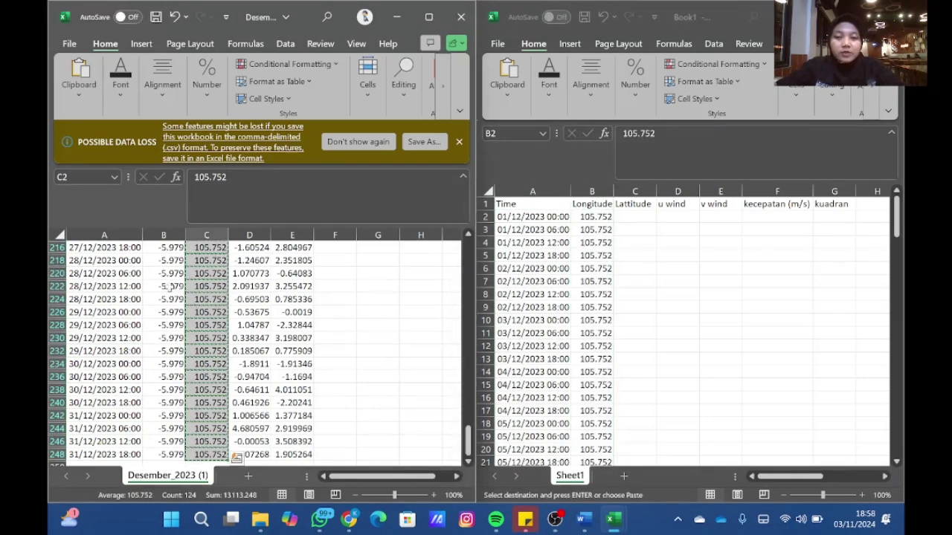
Copy the latitude values (-5.979) into Book1 column C starting at C2
scroll(171, 293, "up", 20)
left_click(171, 262)
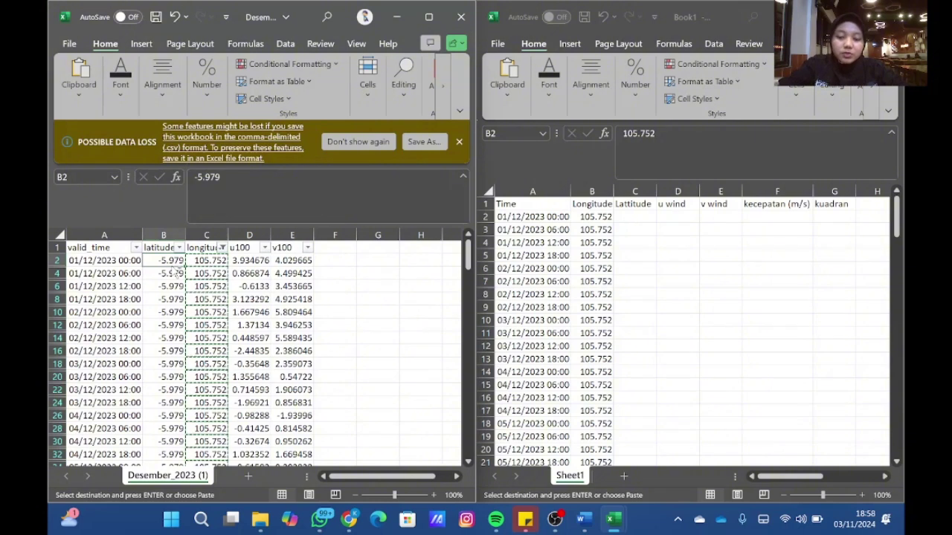
key("ctrl+shift+Down")
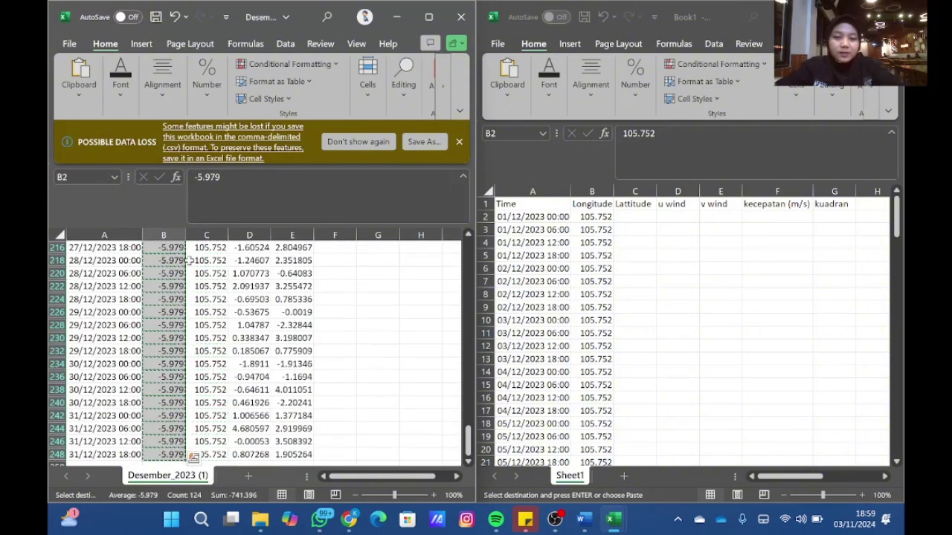
left_click(646, 217)
key("ctrl+v")
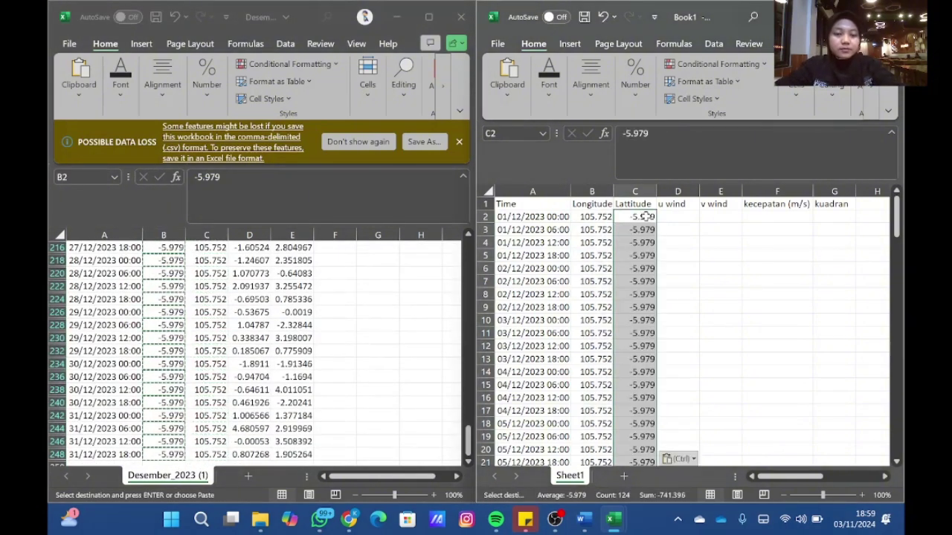
Copy the u100 and v100 wind values into Book1 columns D and E from D2
left_click(369, 349)
scroll(370, 349, "up", 20)
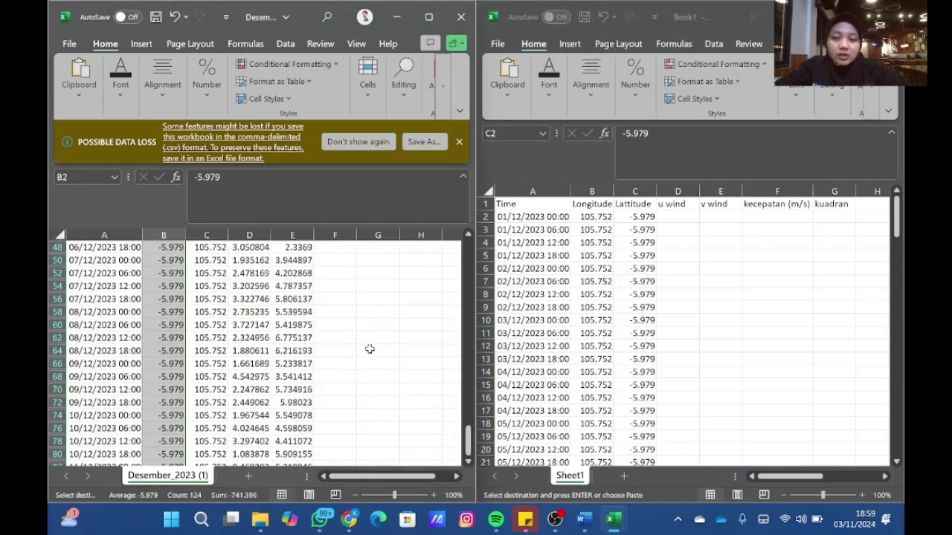
left_click(257, 259)
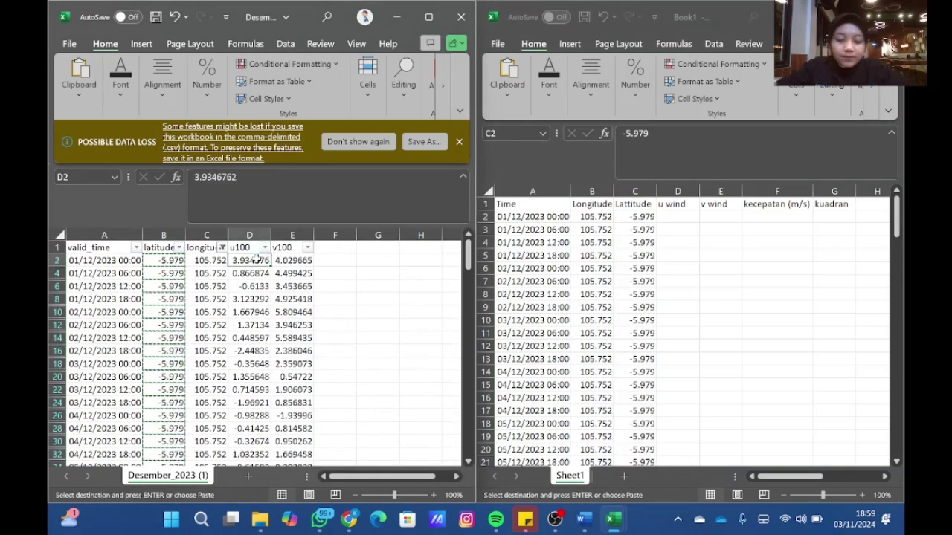
left_click_drag(257, 259, 291, 261)
key("ctrl+shift+Down")
key("ctrl+c")
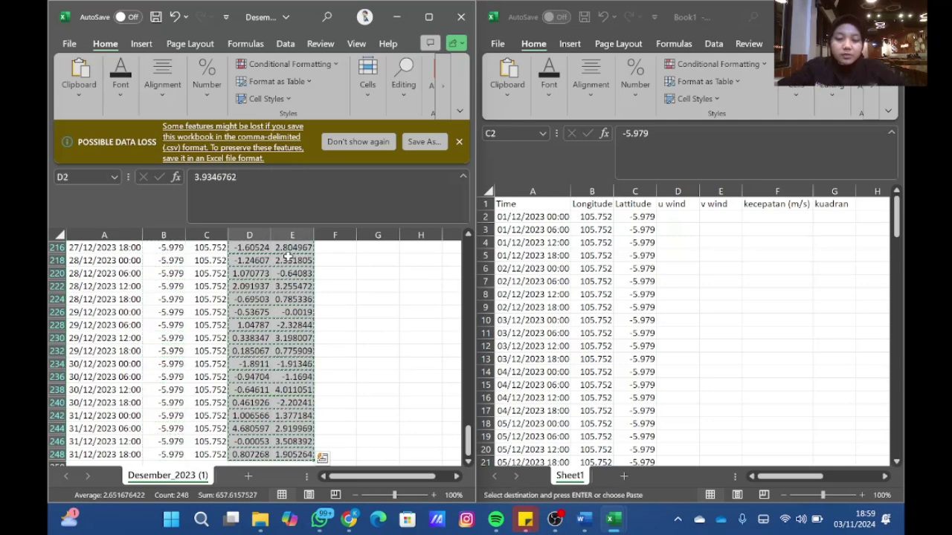
left_click(673, 217)
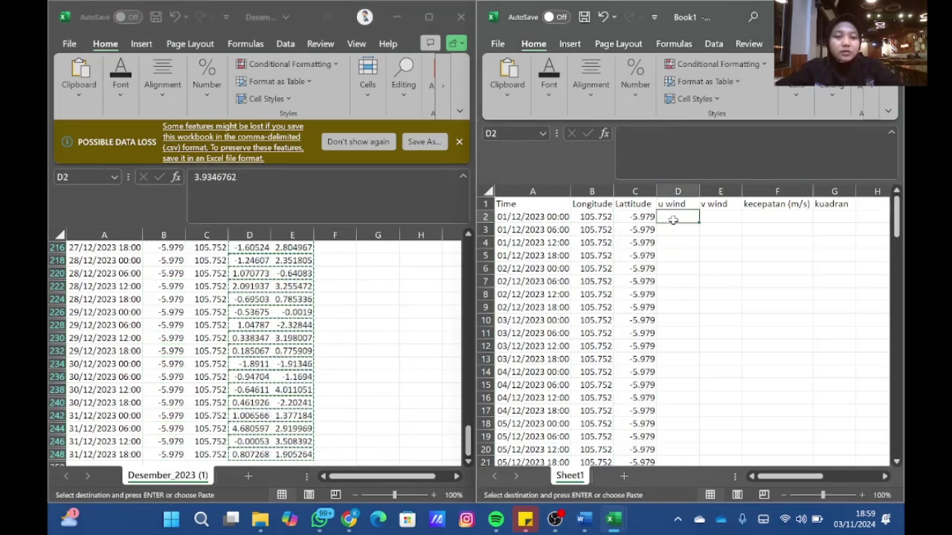
key("ctrl+v")
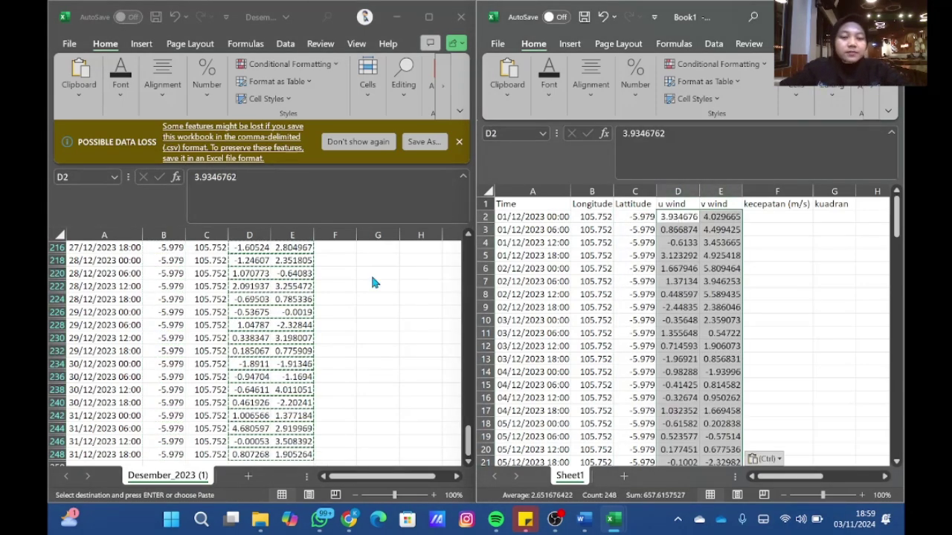
left_click(331, 286)
scroll(331, 288, "up", 20)
key("ctrl+c")
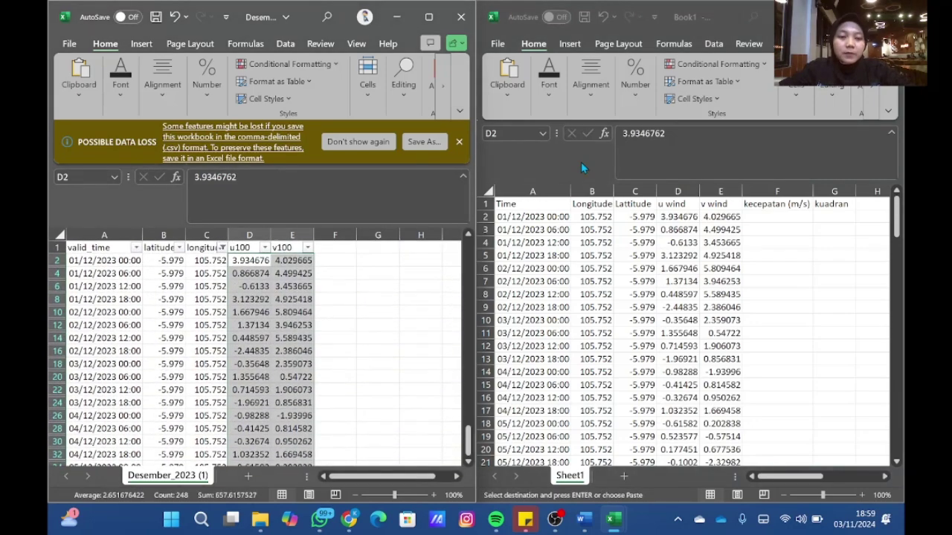
Enter =((((SQRT(D2^2+E2^2)/1000)*100)*10)) in F2, accepting Excel's correction, to get 5.6320402
left_click(775, 215)
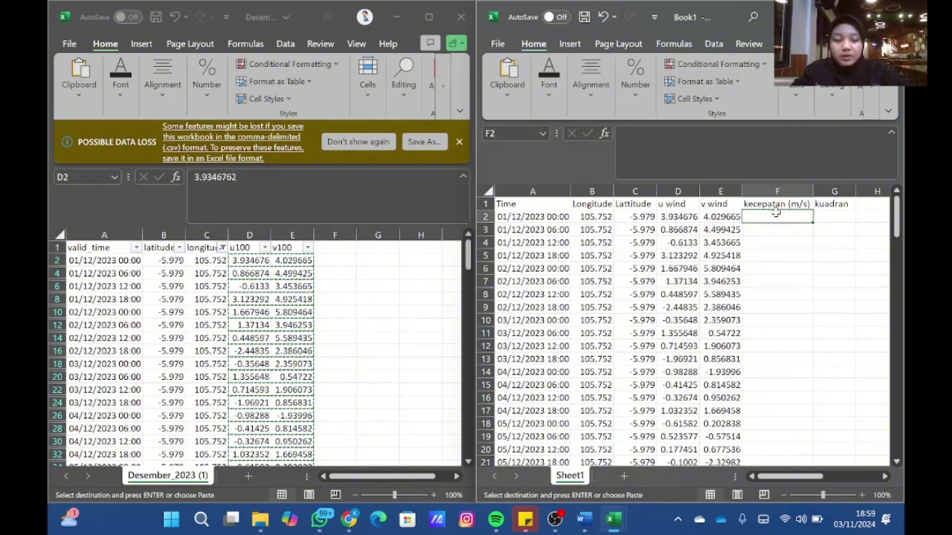
type("=SQRT")
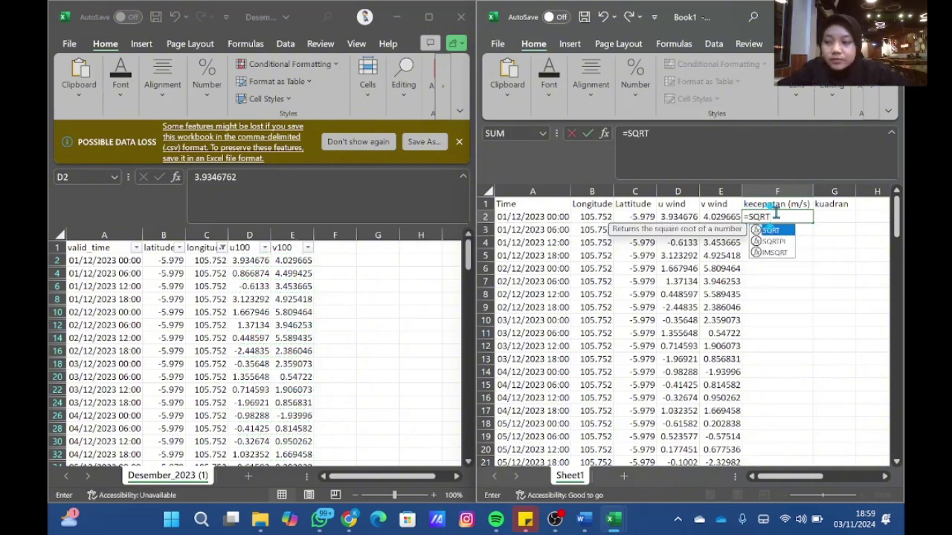
key("BackSpace")
key("BackSpace")
key("BackSpace")
key("BackSpace")
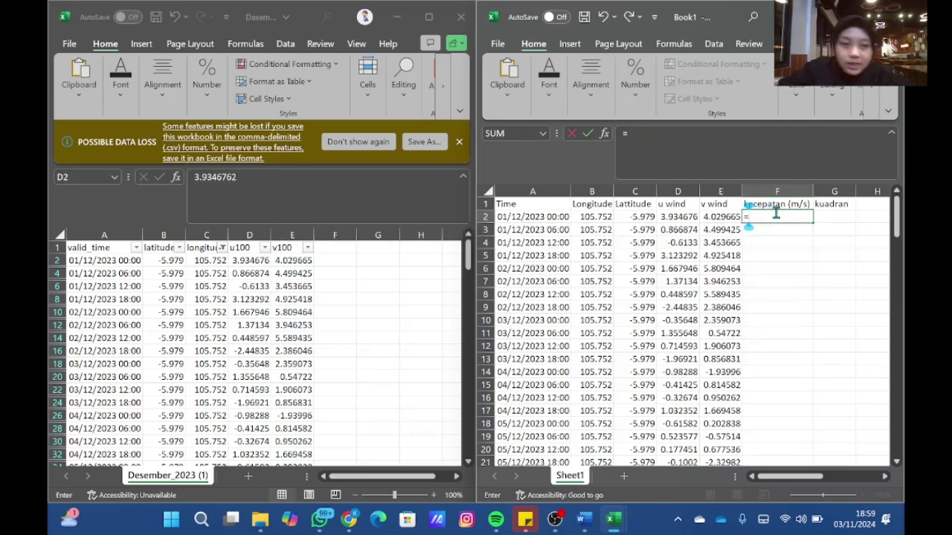
type("((((S")
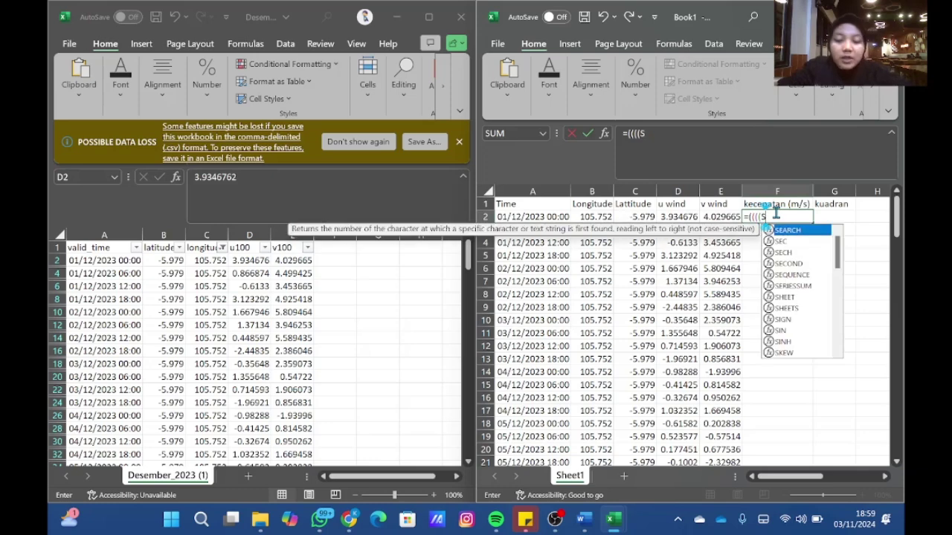
type("QRT")
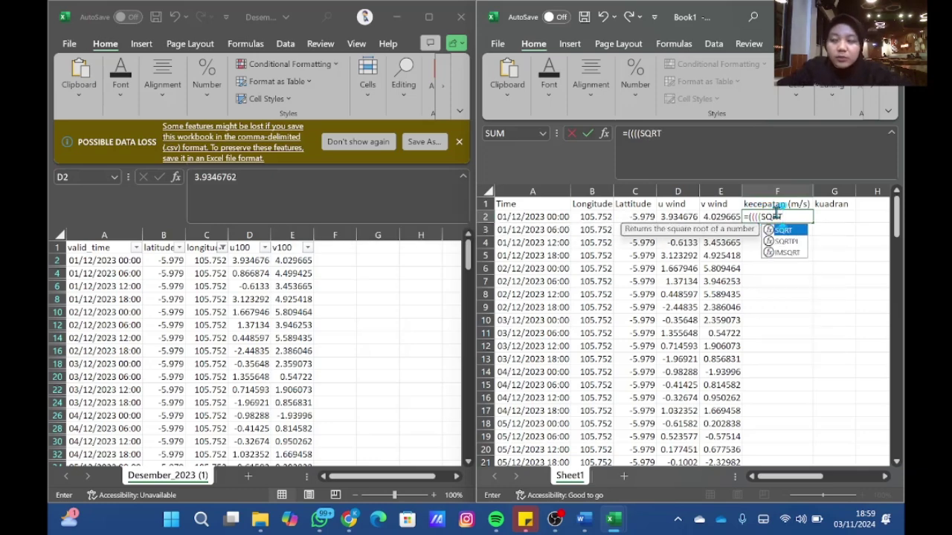
type("(")
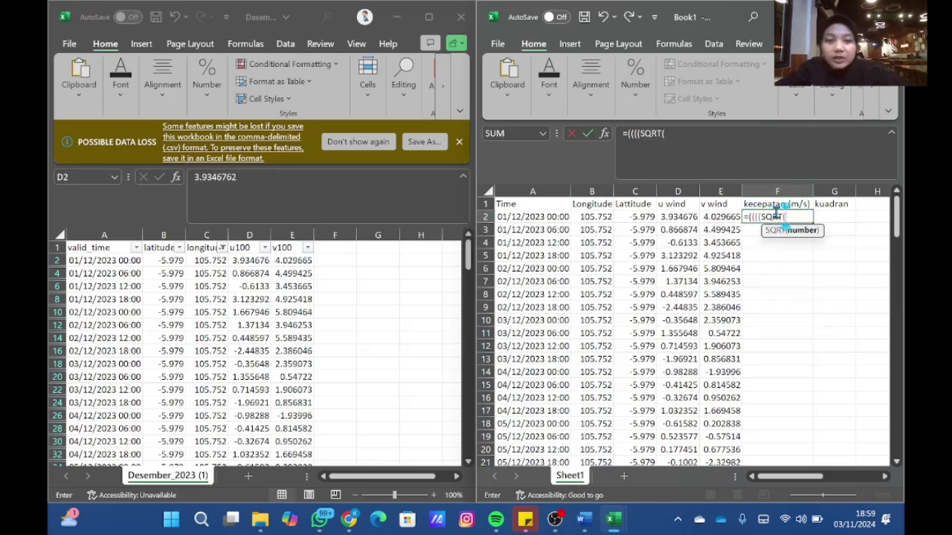
left_click(677, 217)
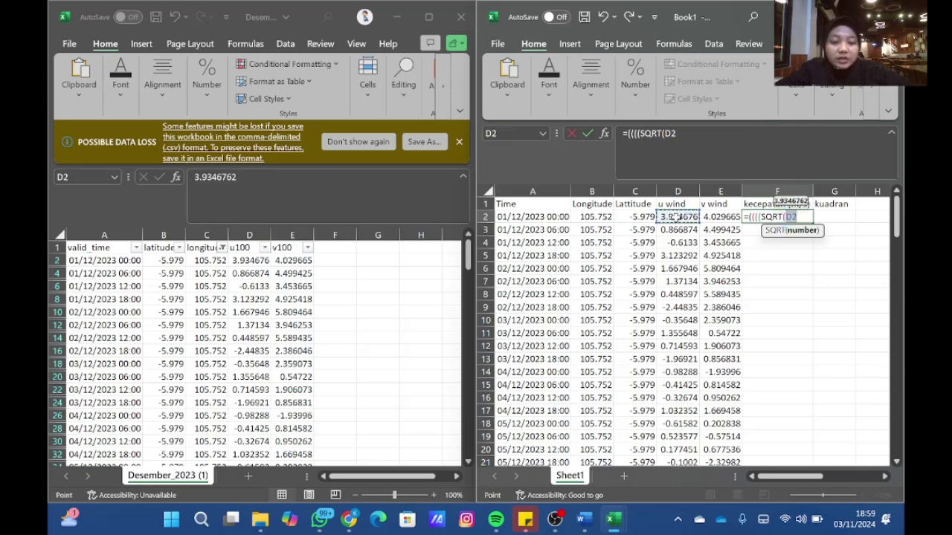
type("^2")
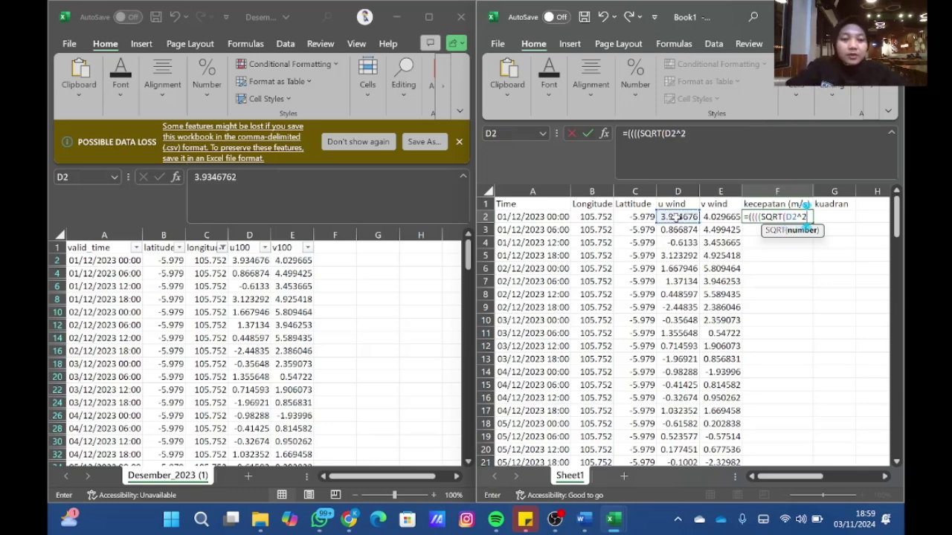
type("+")
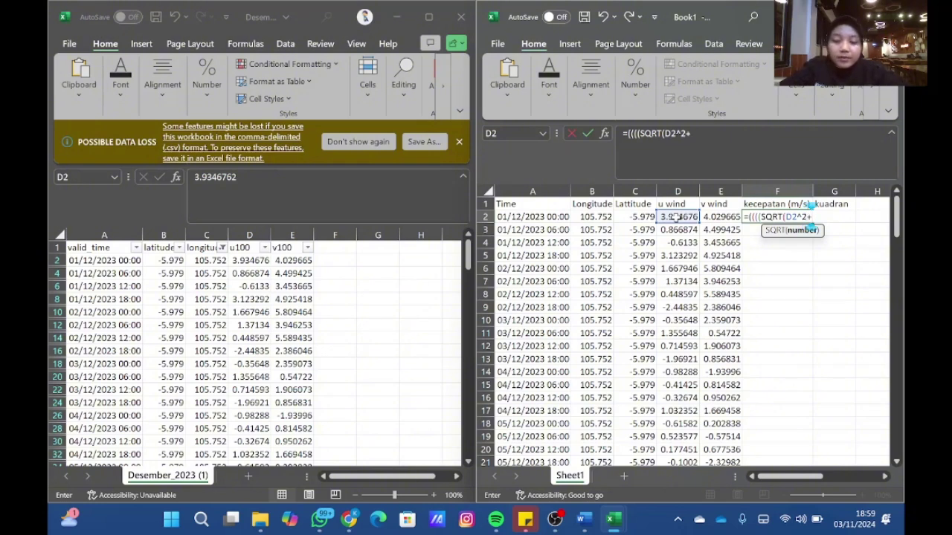
left_click(722, 216)
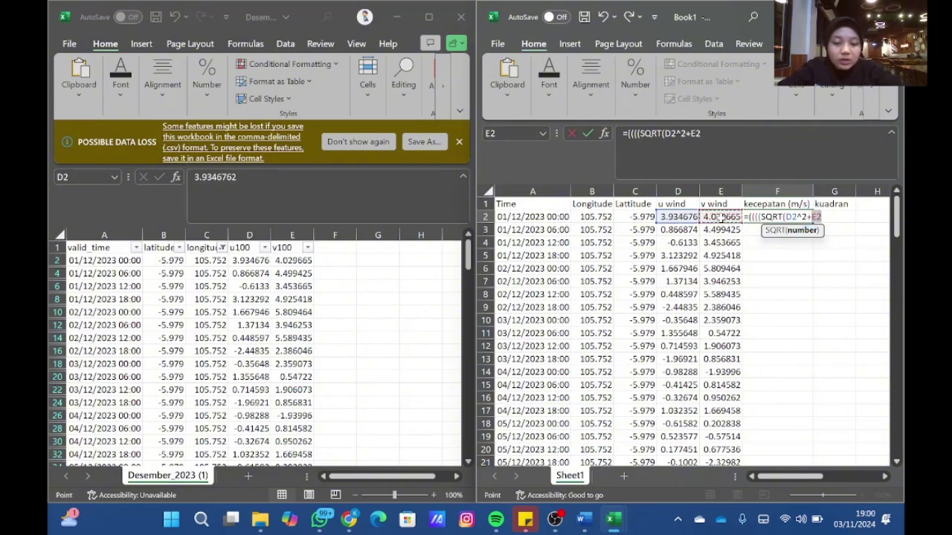
type("^2")
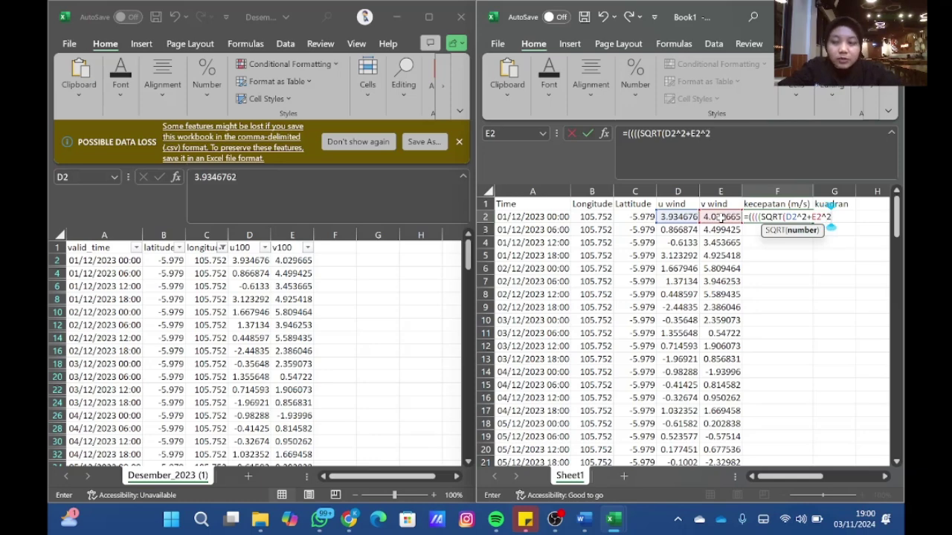
type(")/")
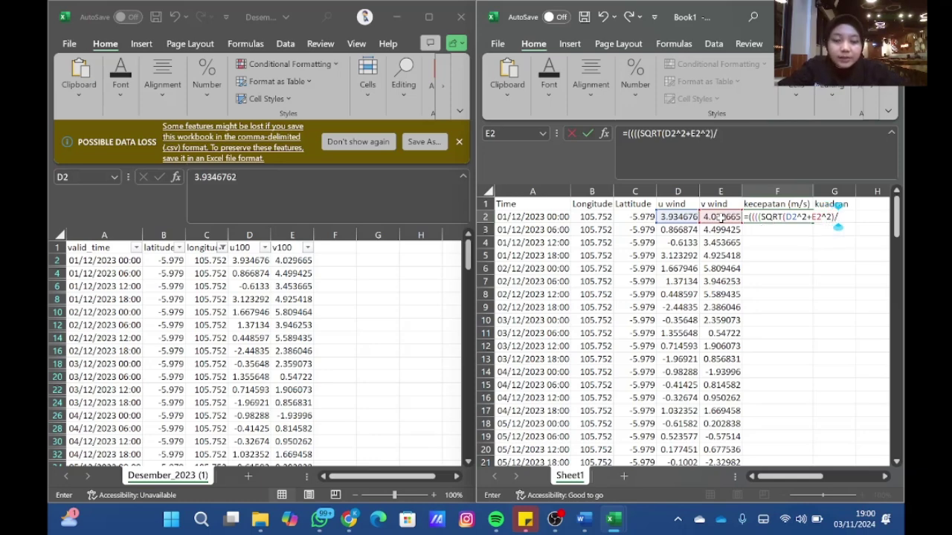
type("1000")
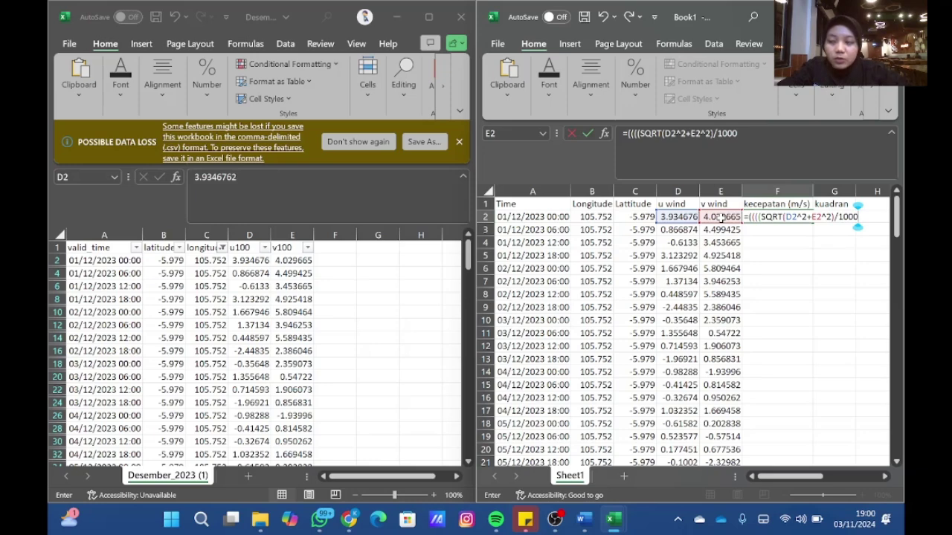
type(")*")
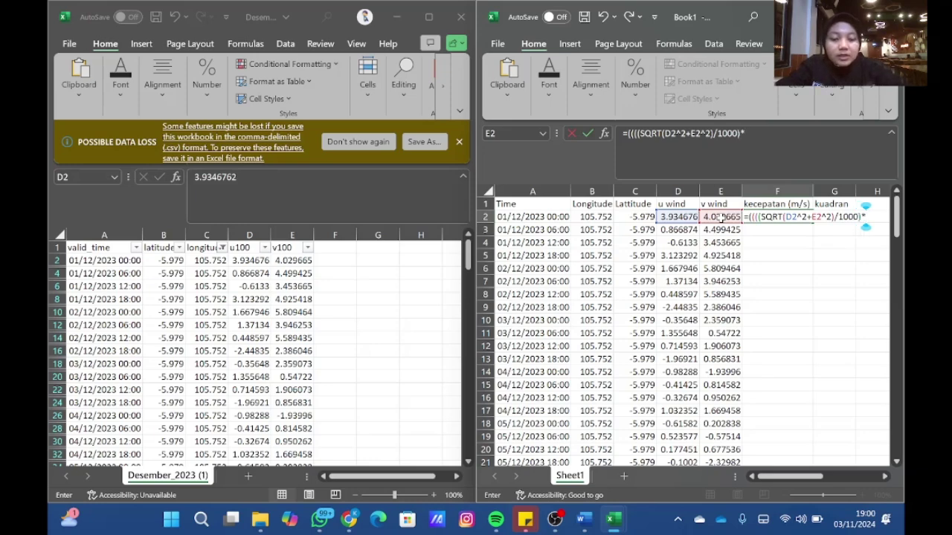
type("100")
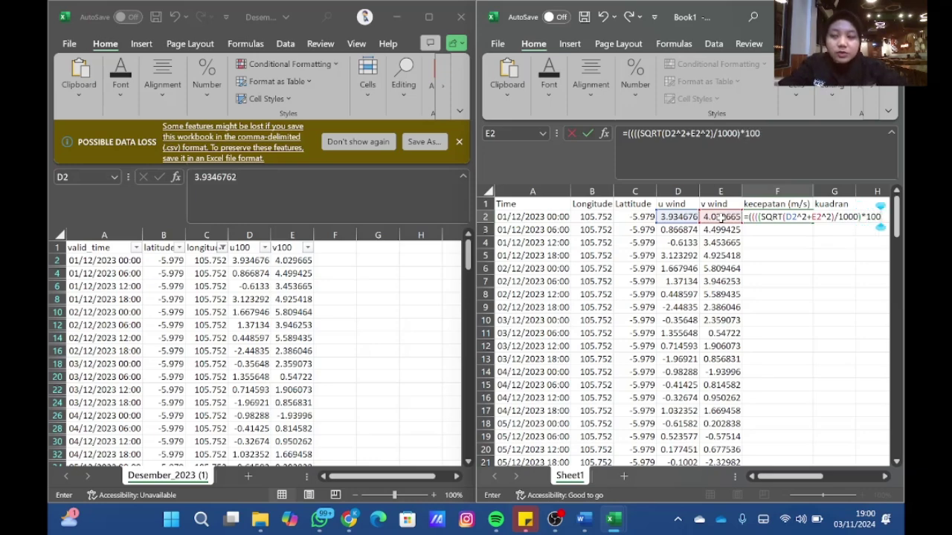
type(")")
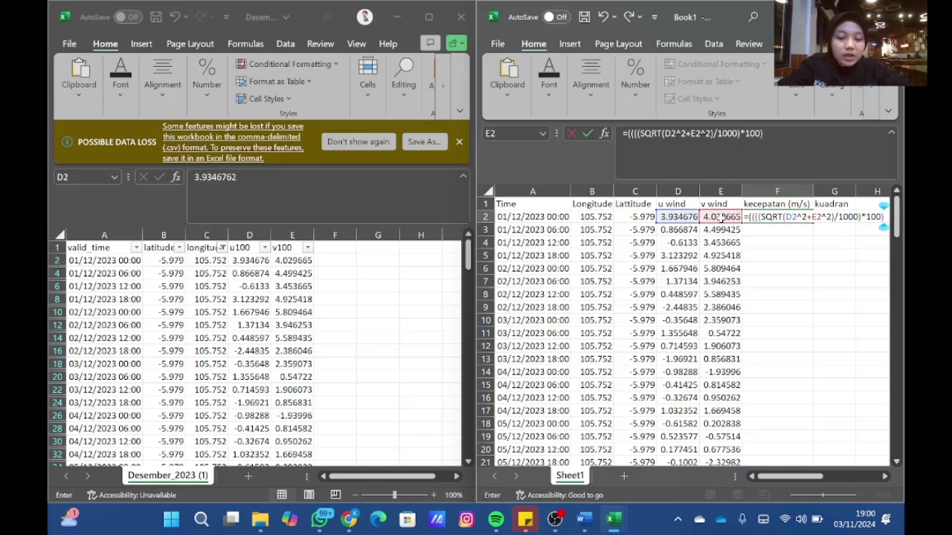
type("*10")
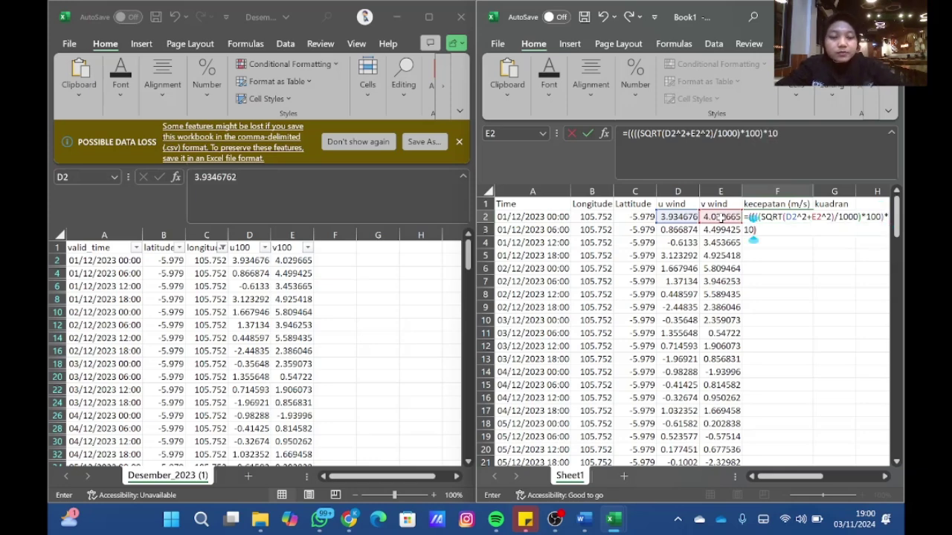
type(")")
key("Return")
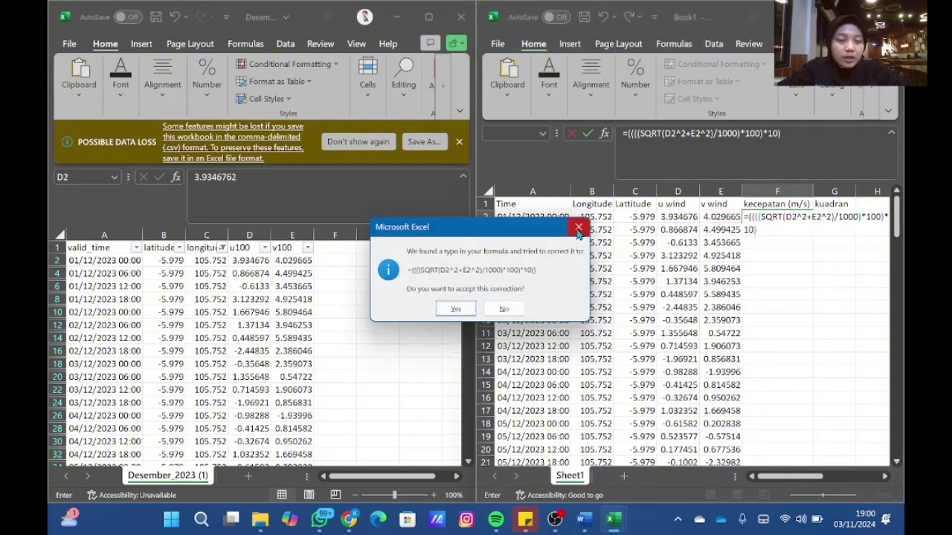
left_click(461, 313)
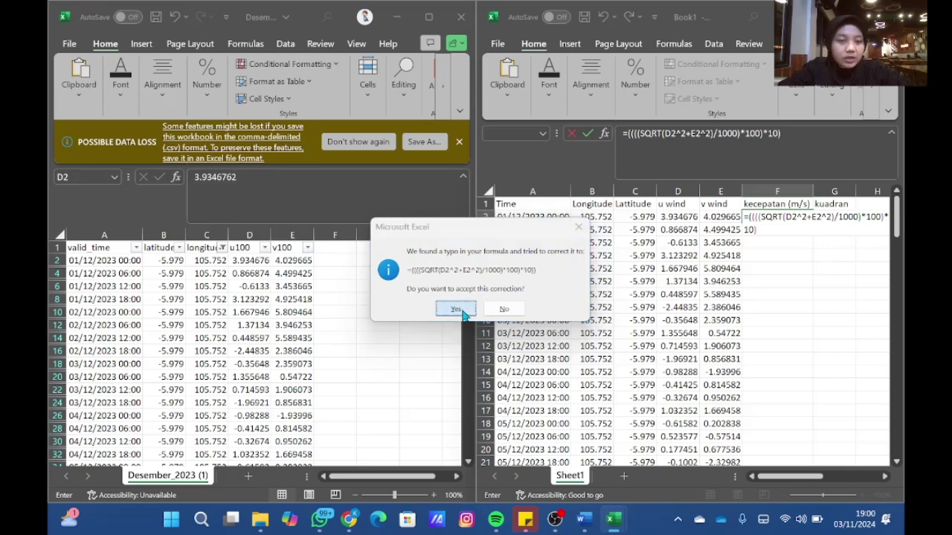
left_click(774, 217)
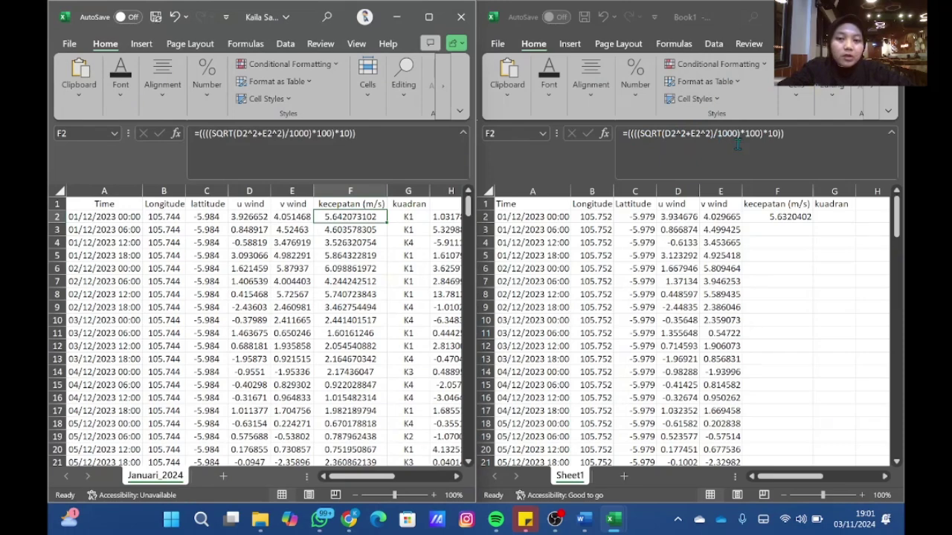
Minimize the reference workbook, maximize Book1, and start G2's formula with =IF(AND(D2>=0;
left_click(396, 16)
key("super+Up")
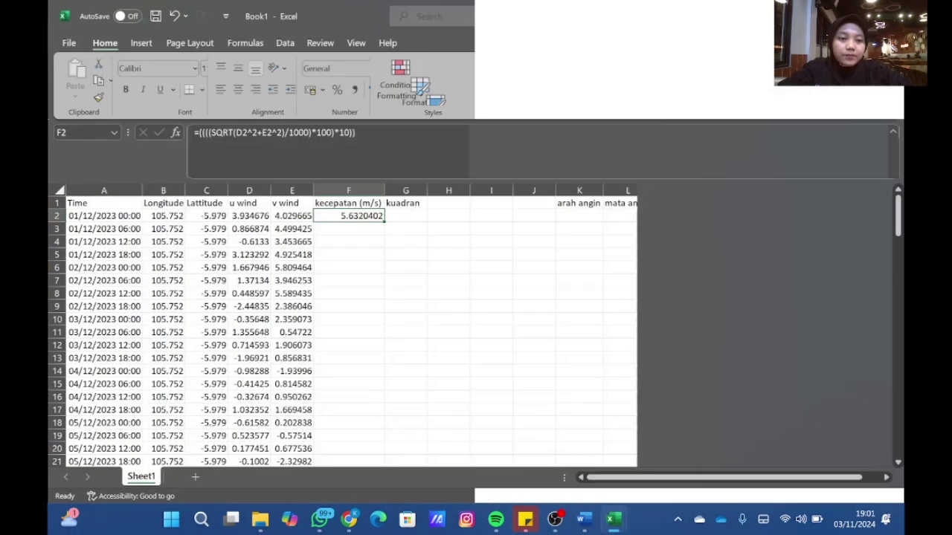
left_click(409, 217)
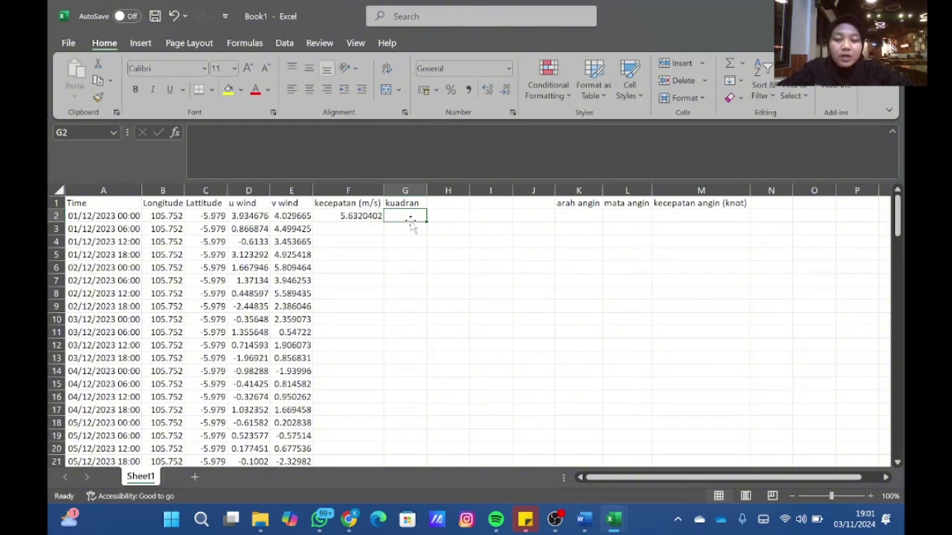
type("=IF")
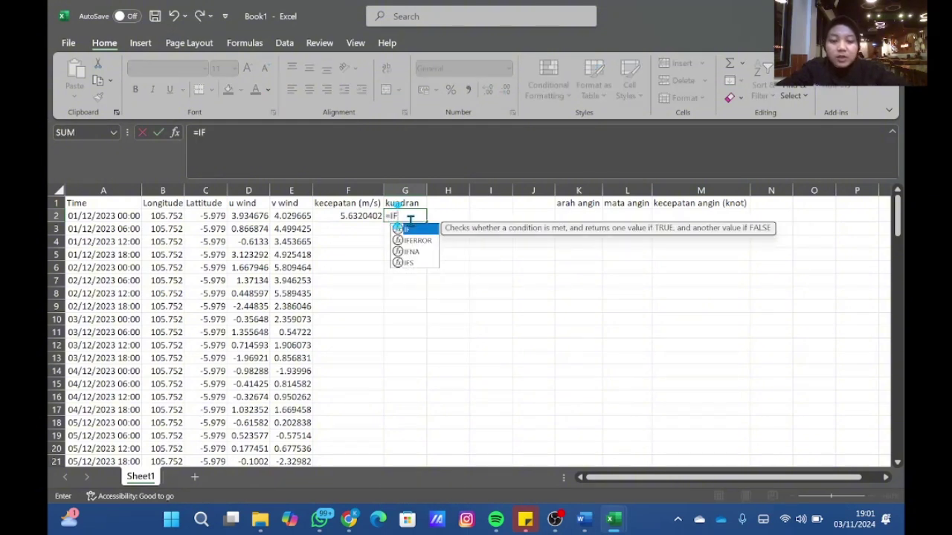
type("(AND")
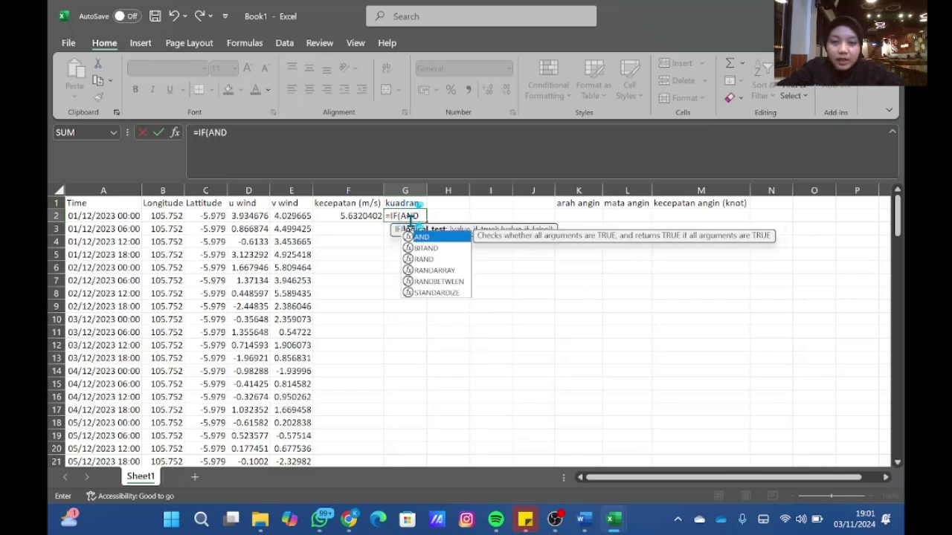
type("(")
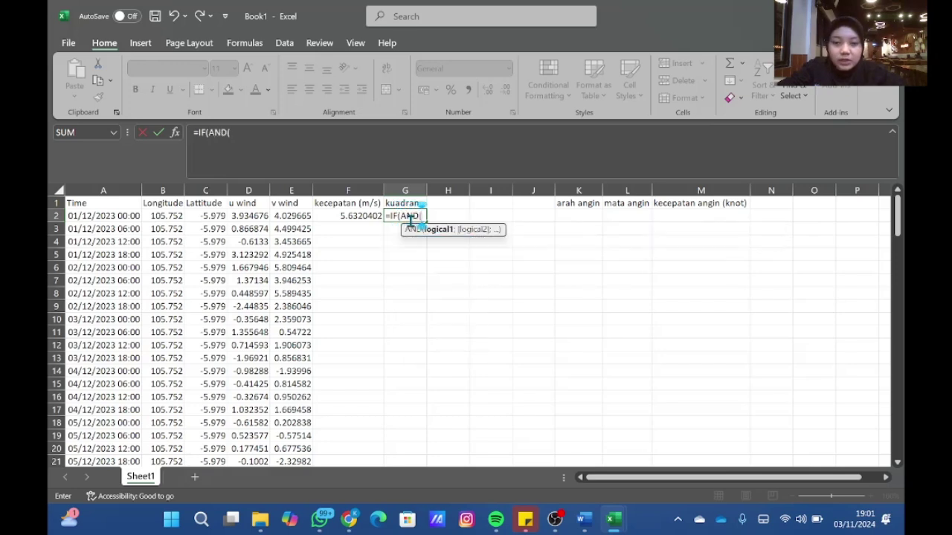
left_click(246, 216)
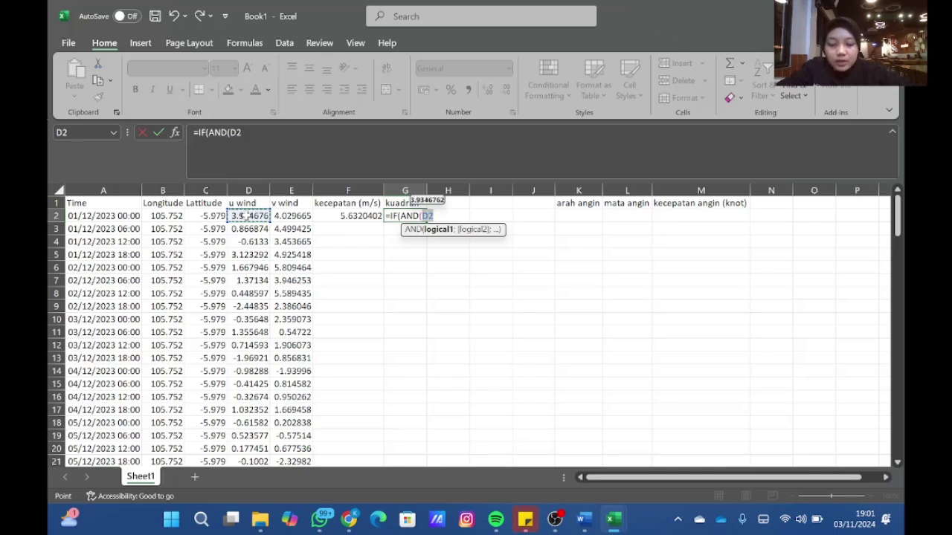
type(">")
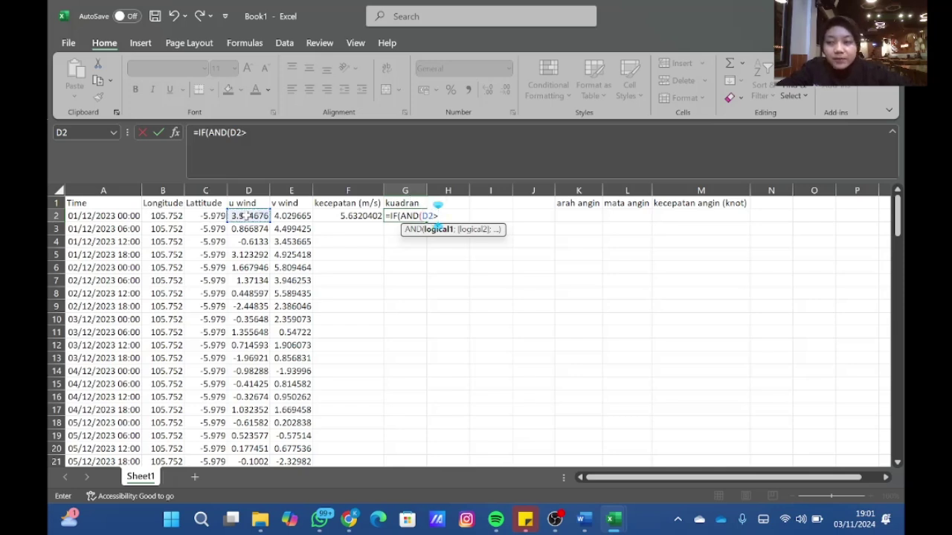
type("=0")
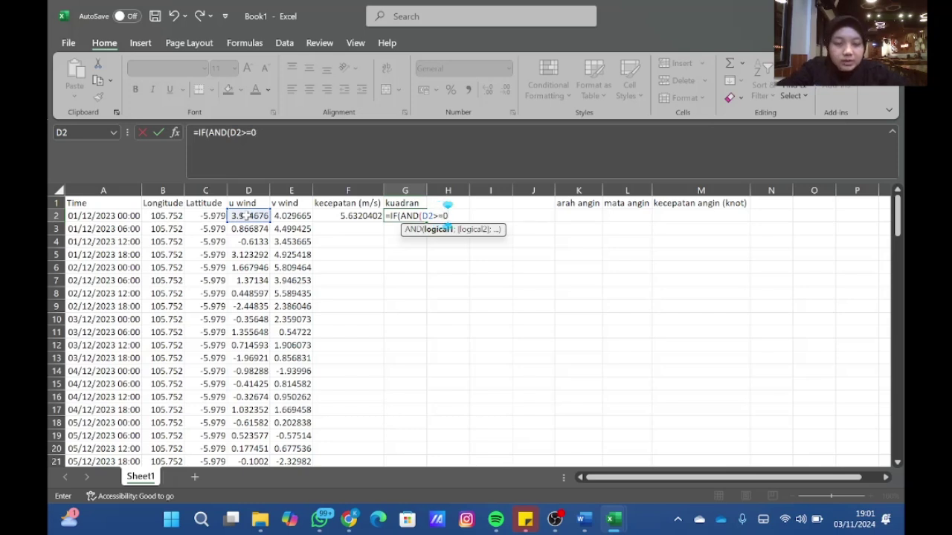
type(";")
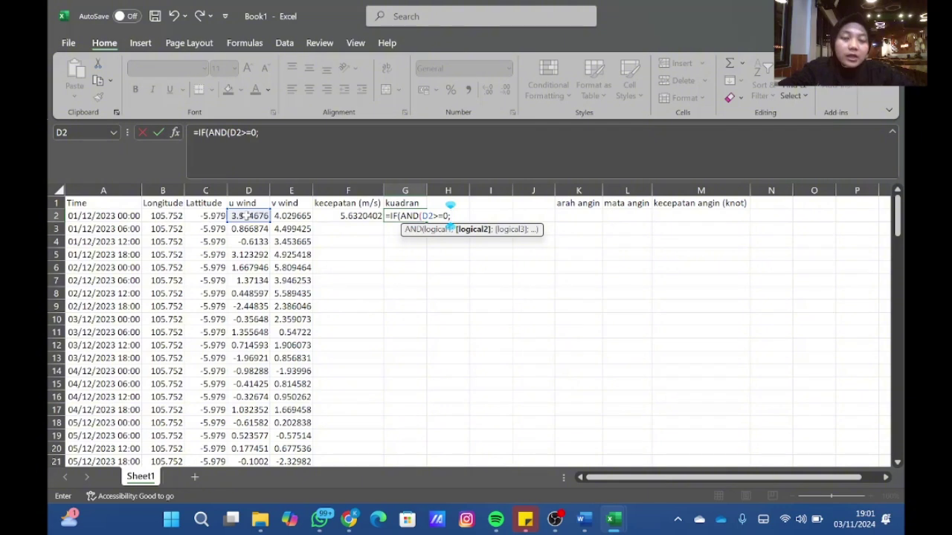
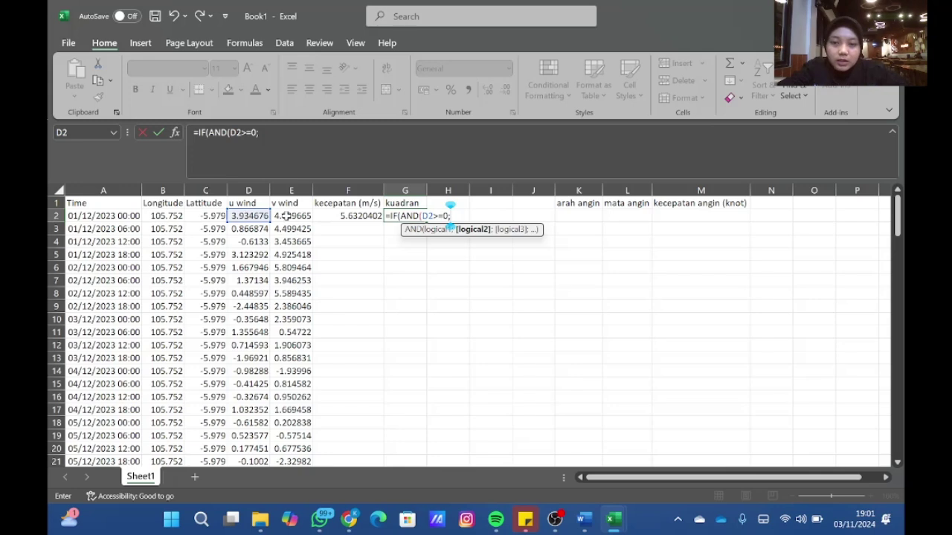
Extend G2's formula: E2>=0 returns "K1", then add a K2 branch for D2>=0 and E2<0
left_click(287, 216)
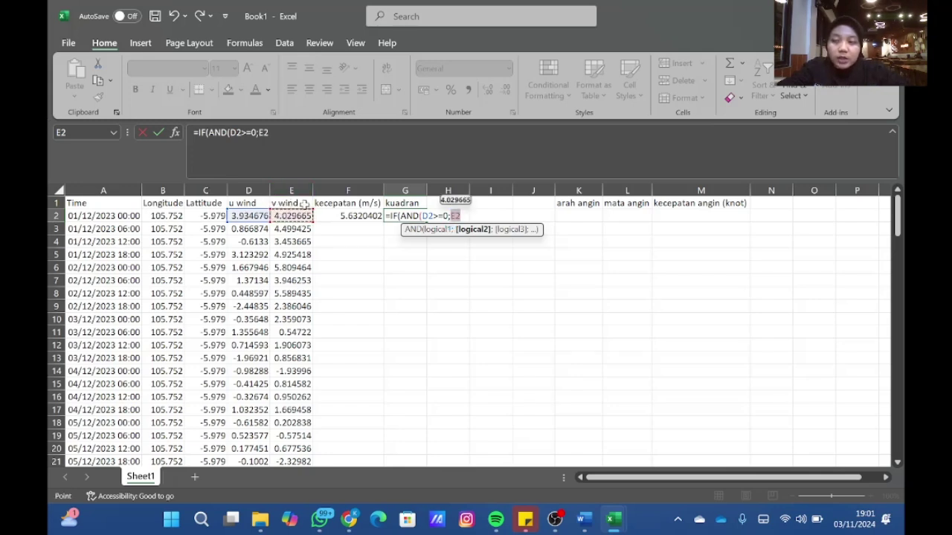
type(">")
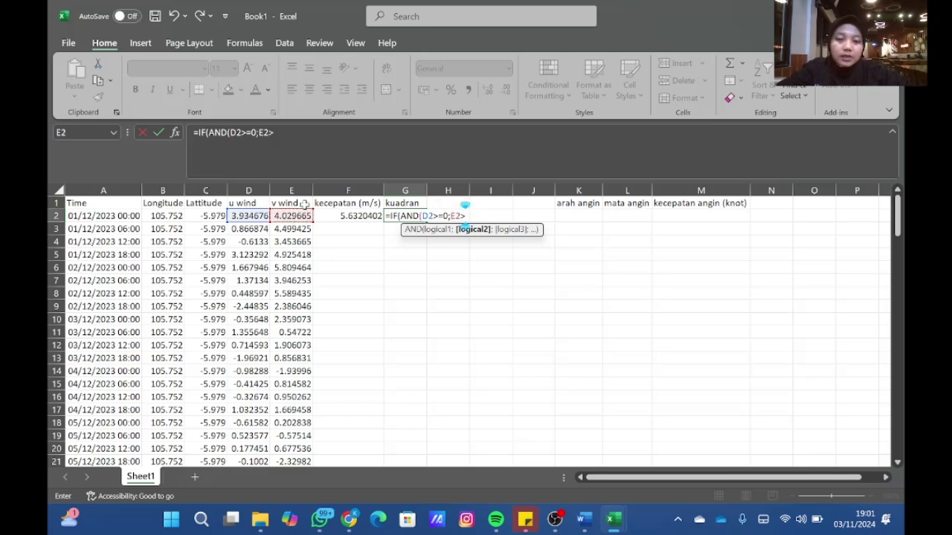
type("=0")
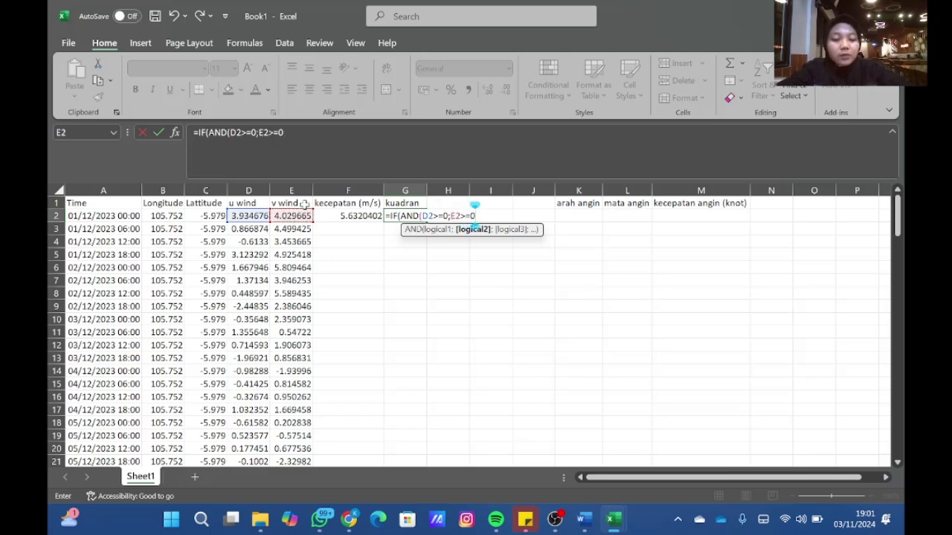
type(")")
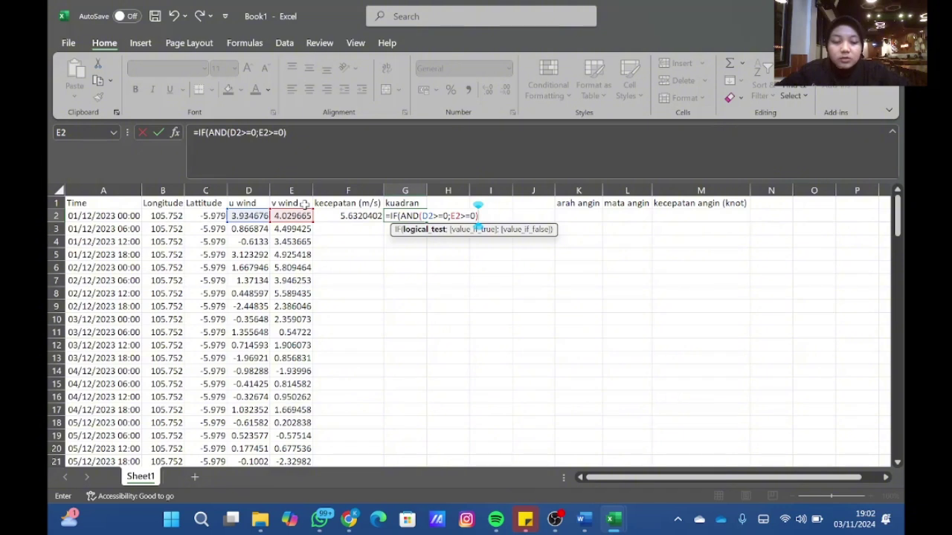
type(";")
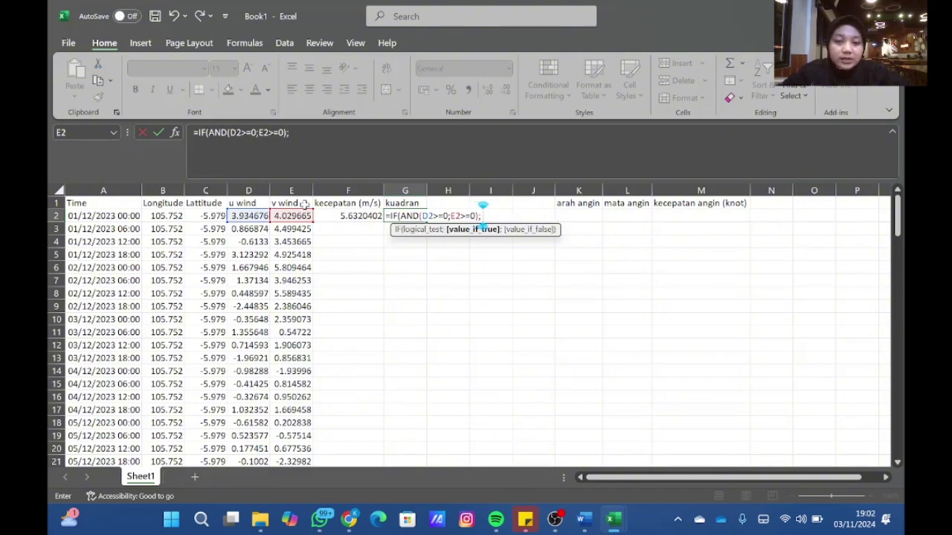
type(" \"")
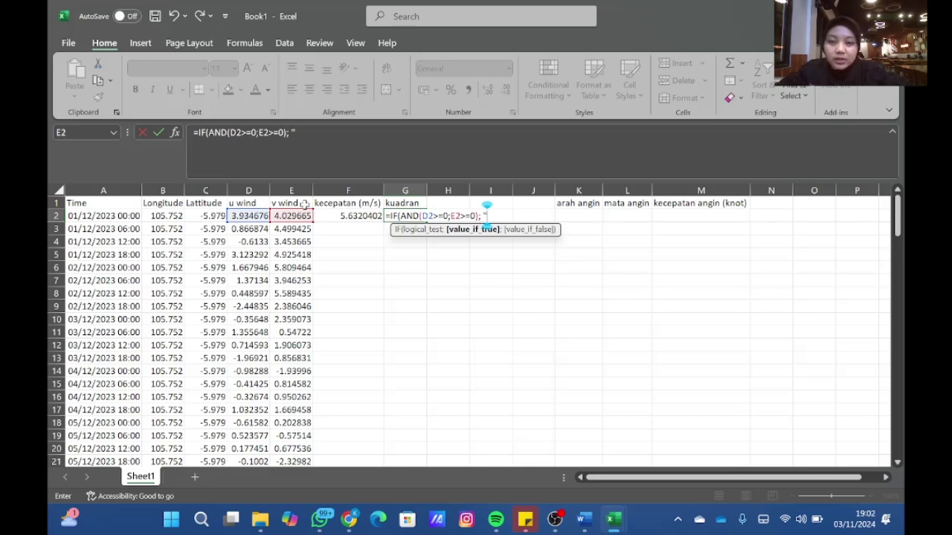
type("K")
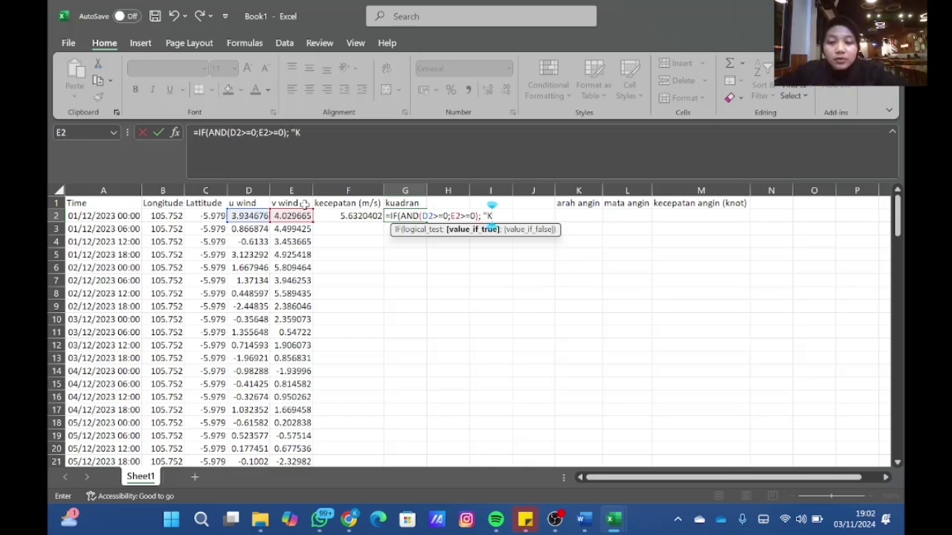
type("1")
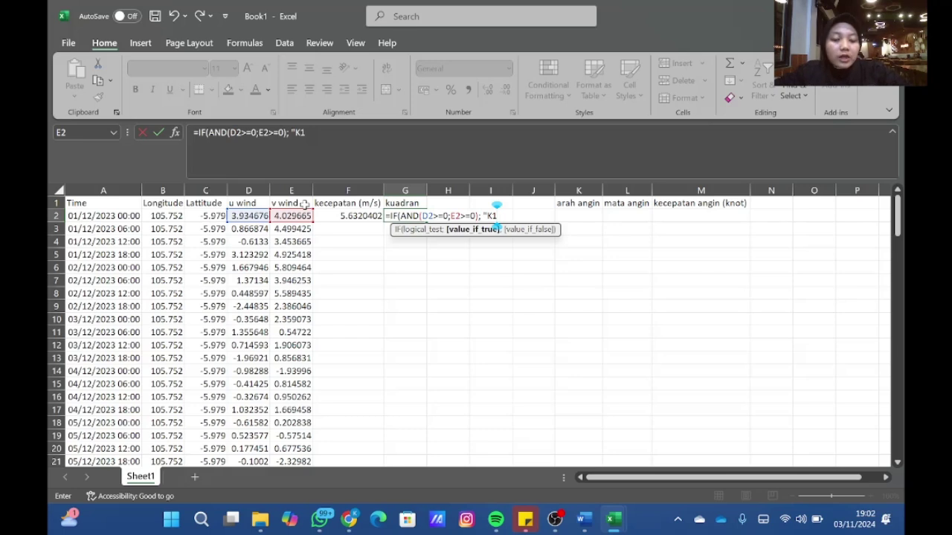
type("\"")
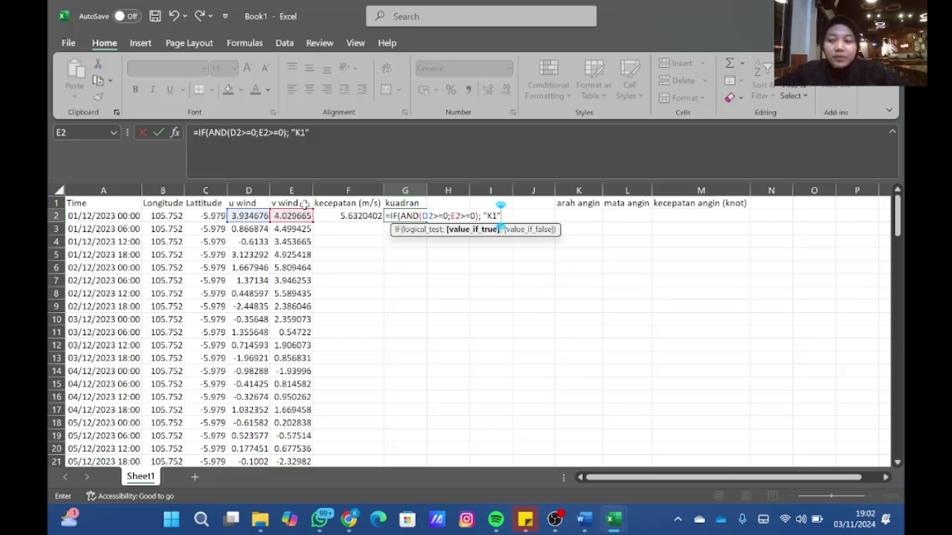
type(";")
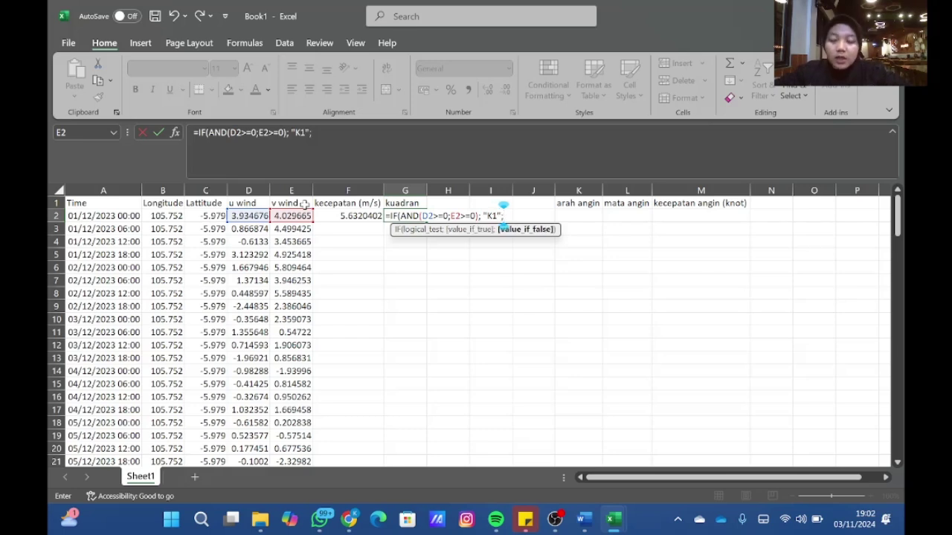
type("IF(AND")
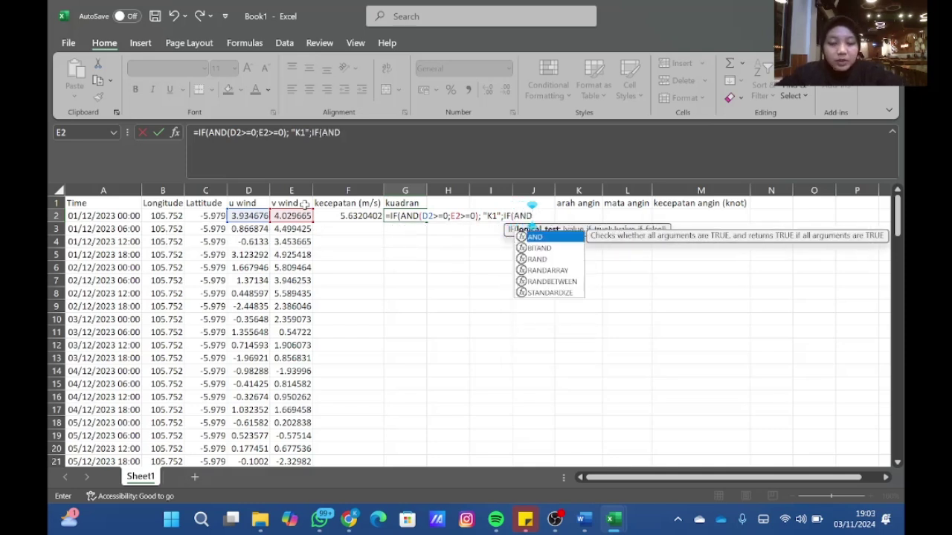
type("(")
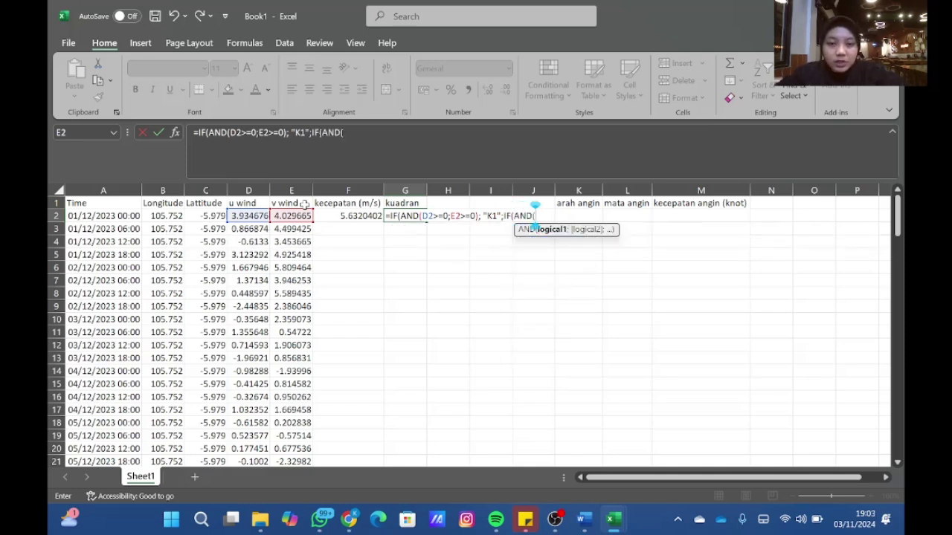
left_click(258, 214)
type(">=0")
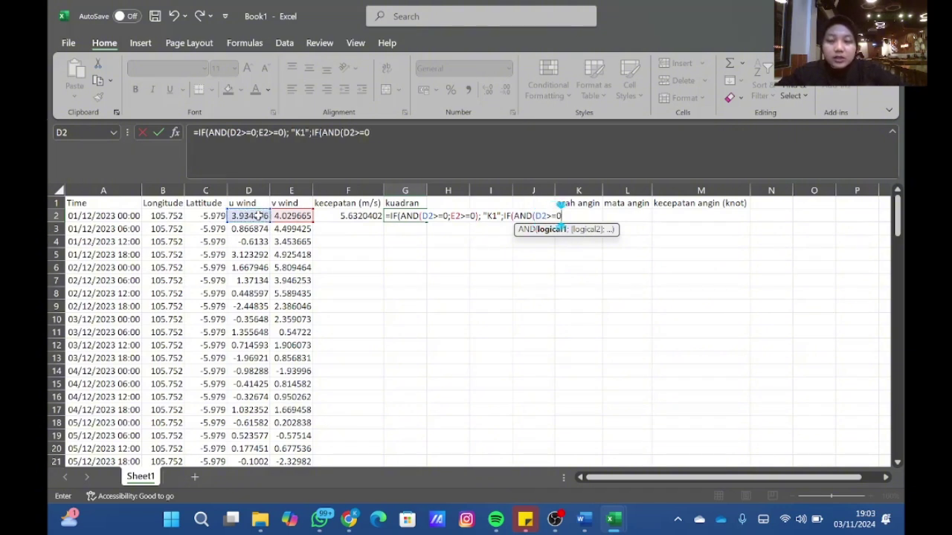
type(";")
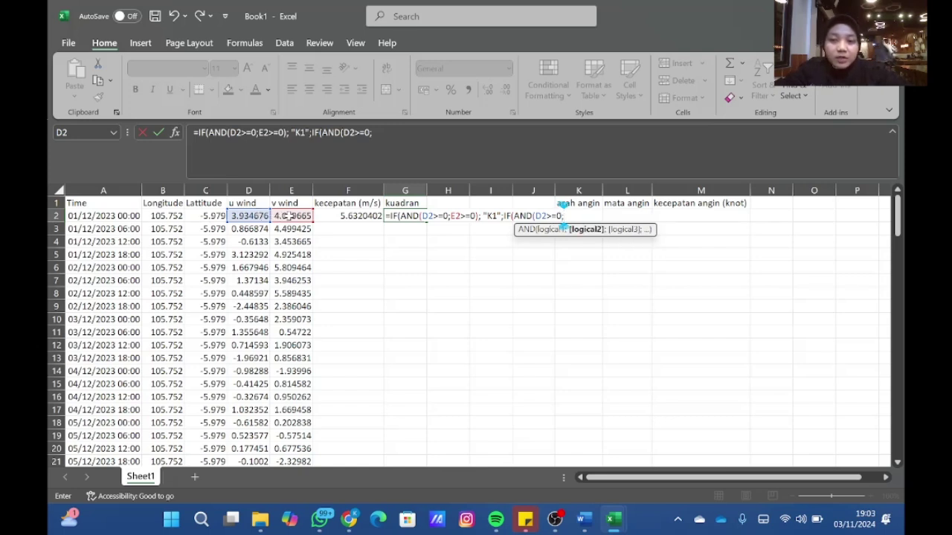
left_click(290, 216)
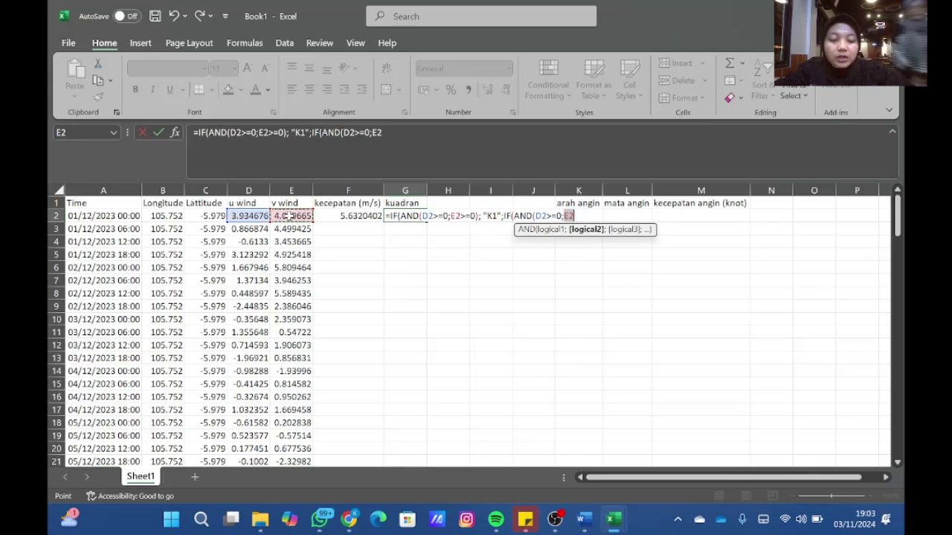
type("<")
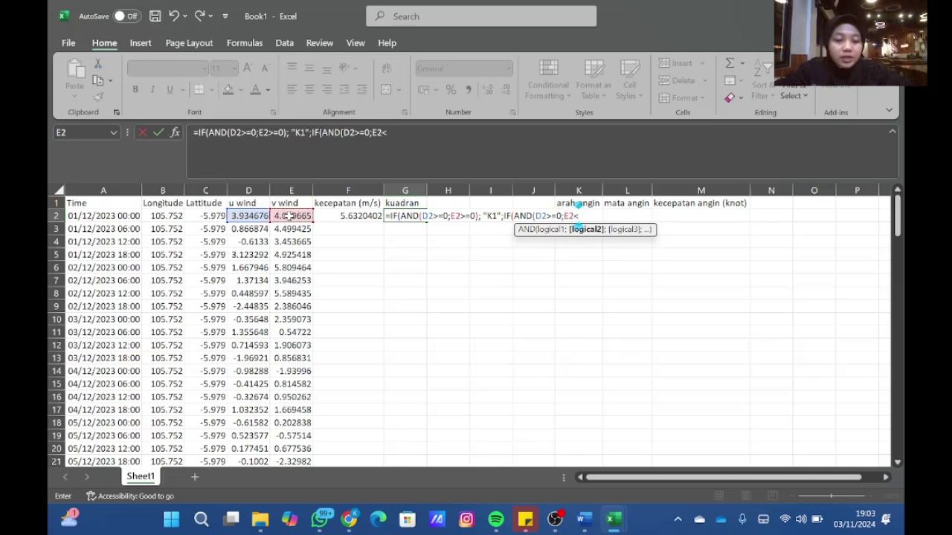
type("0);")
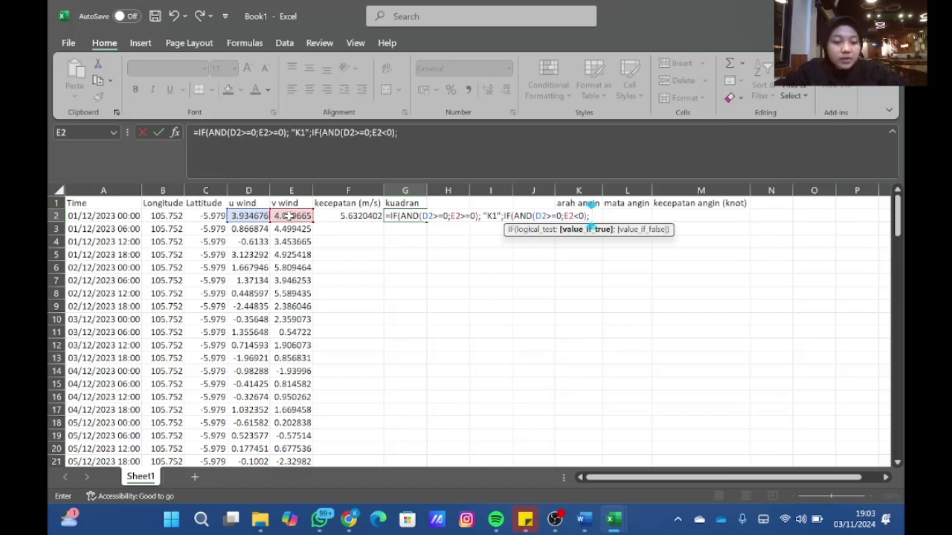
type(" \"K2")
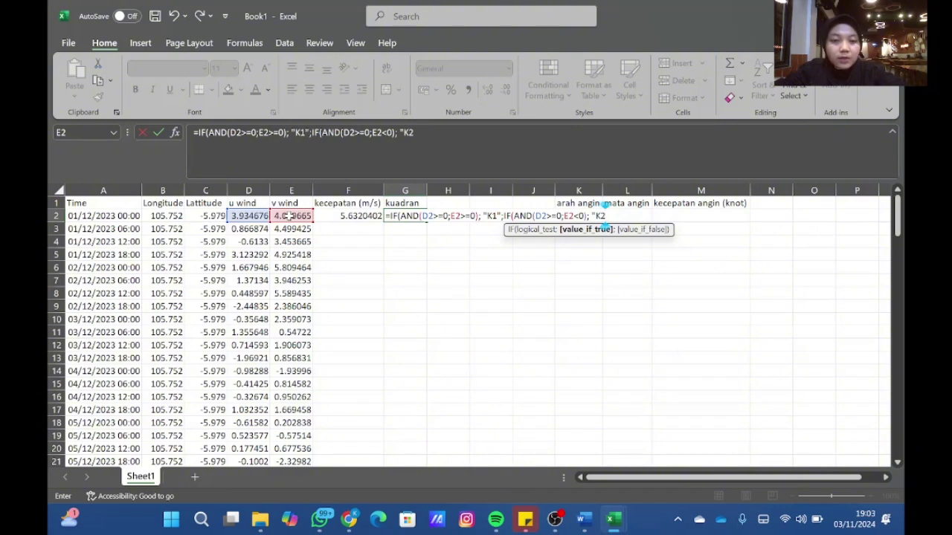
type("\"")
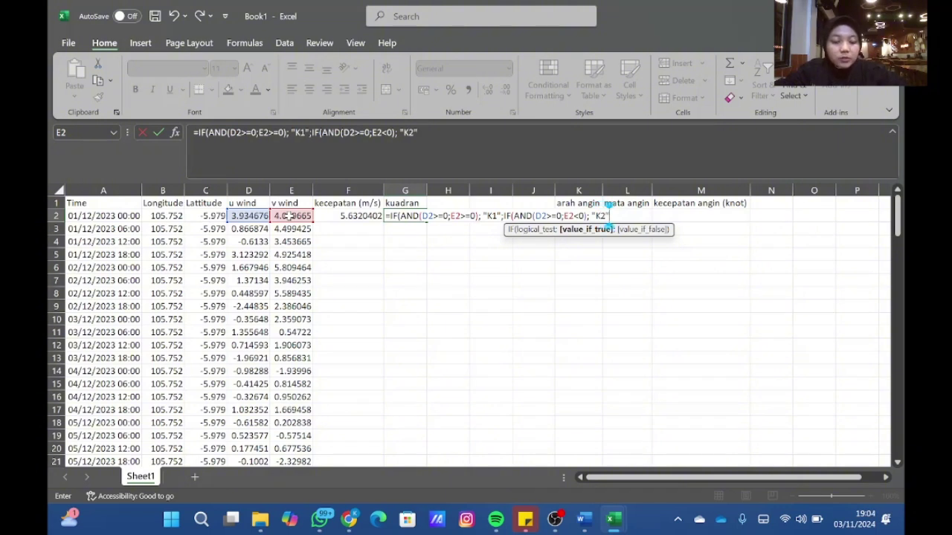
type(";IF")
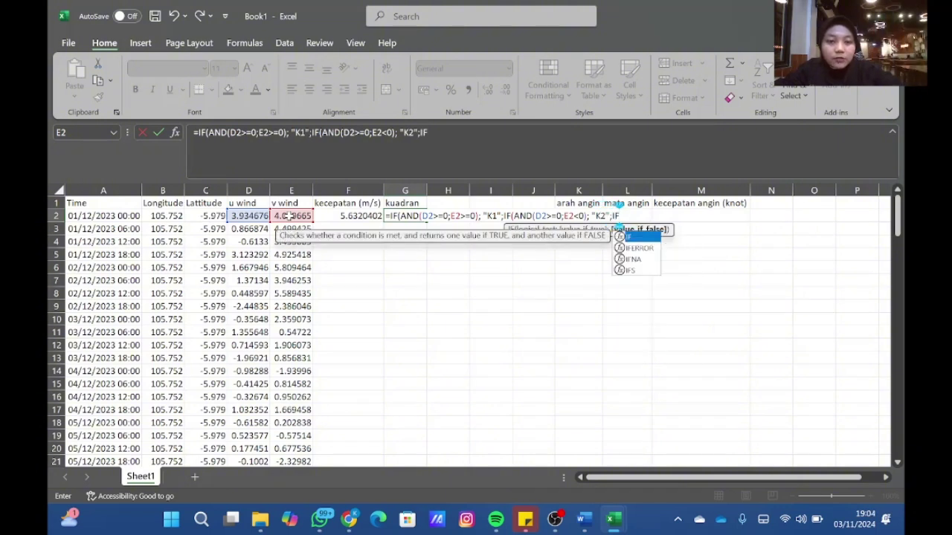
type("(AND")
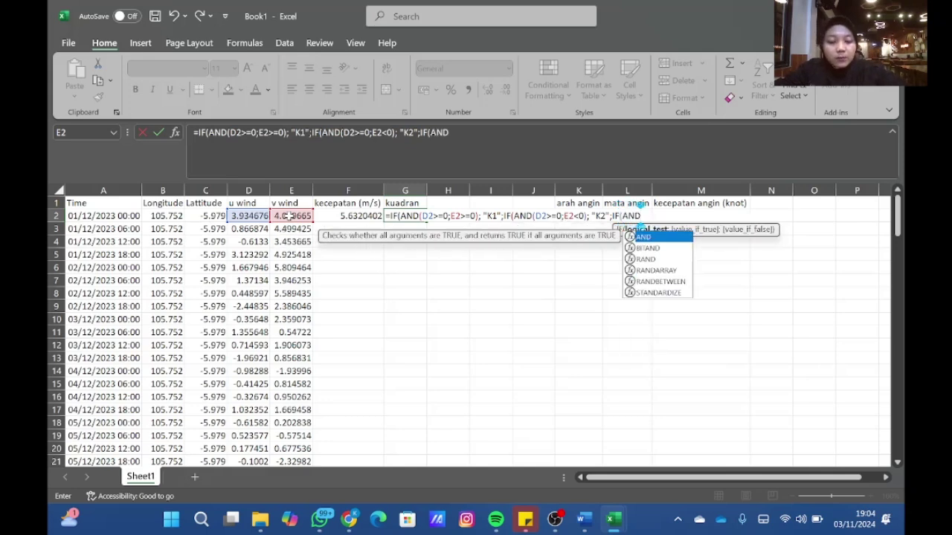
type("(")
Add the K3 branch (D2<0, E2<0) and the K4 branch (D2<0, E2>=0), closing all parentheses
left_click(244, 216)
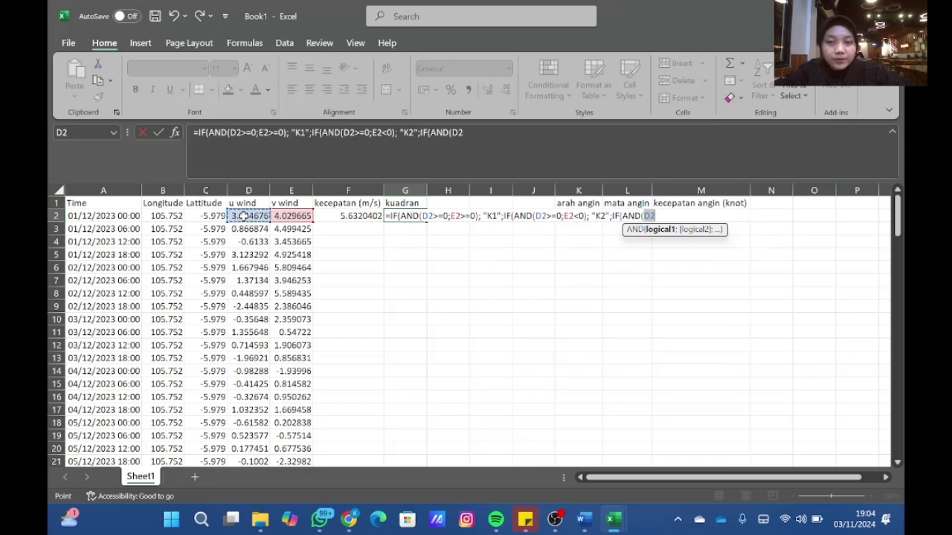
type("<")
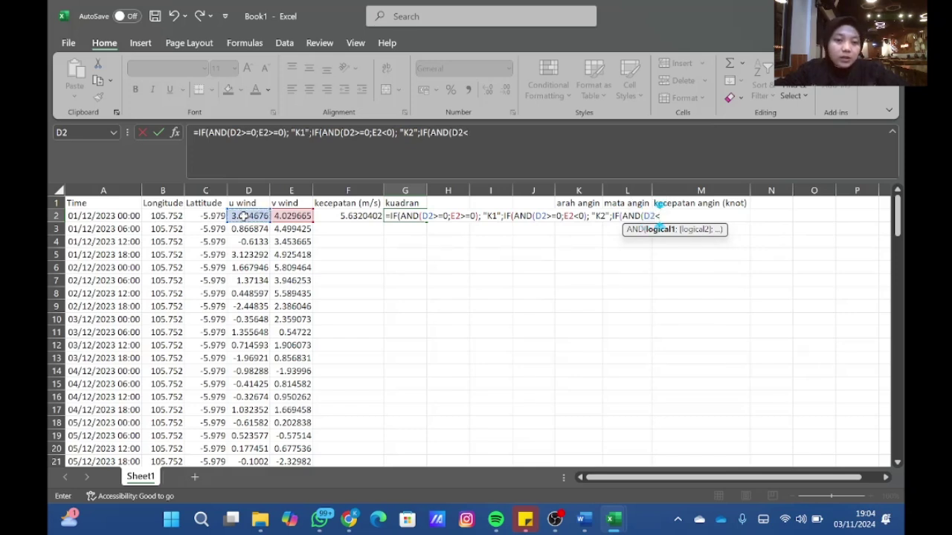
type("0")
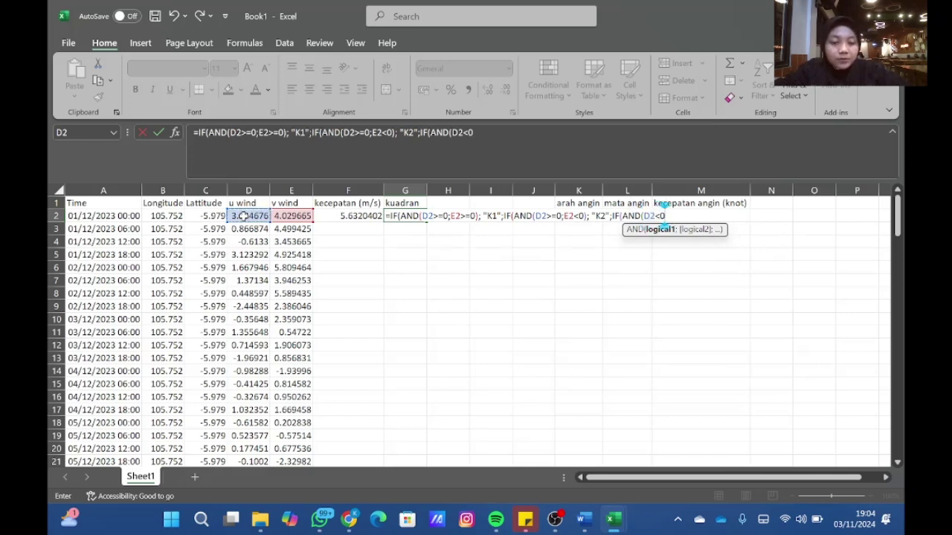
type(";")
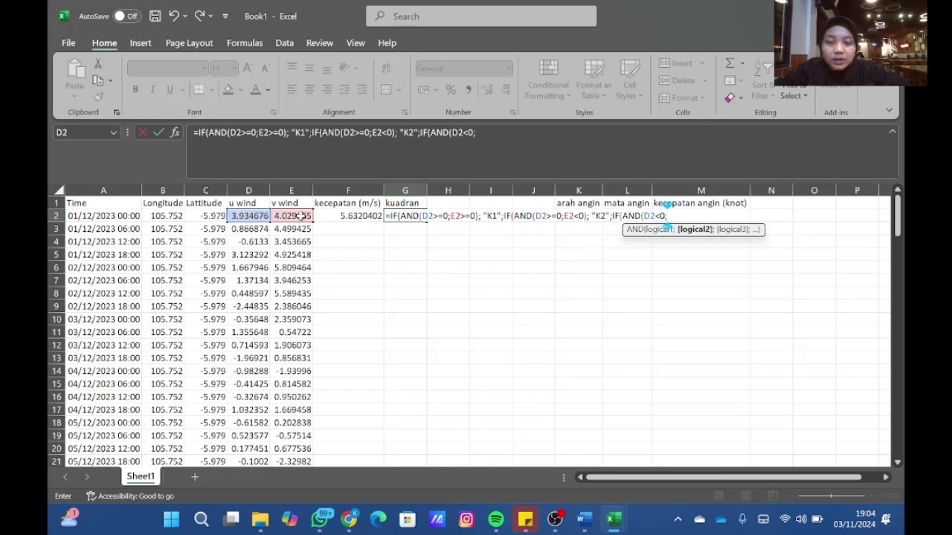
left_click(300, 216)
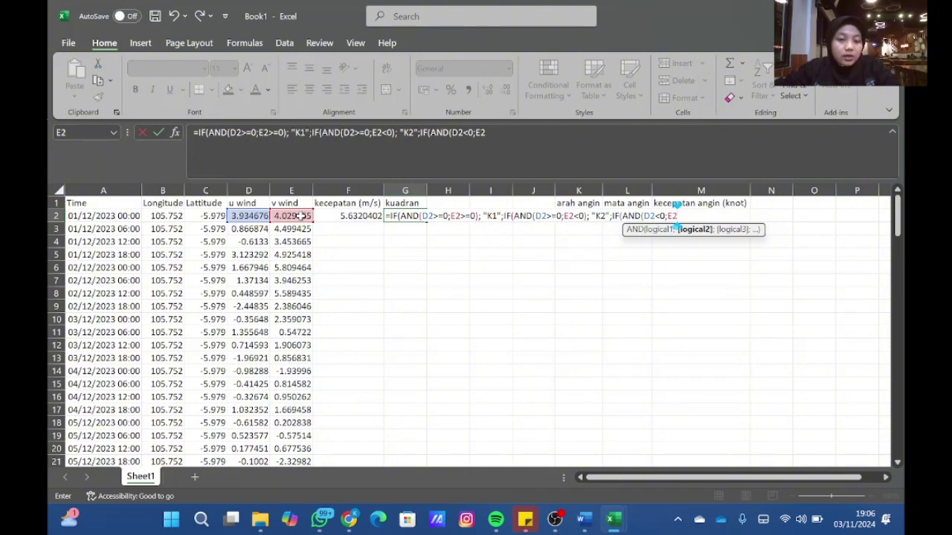
type("<0")
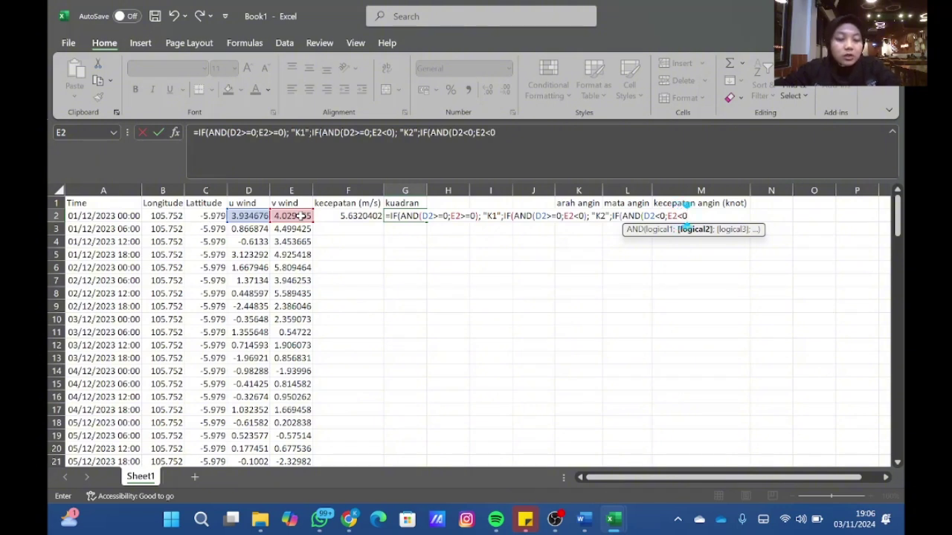
type(");")
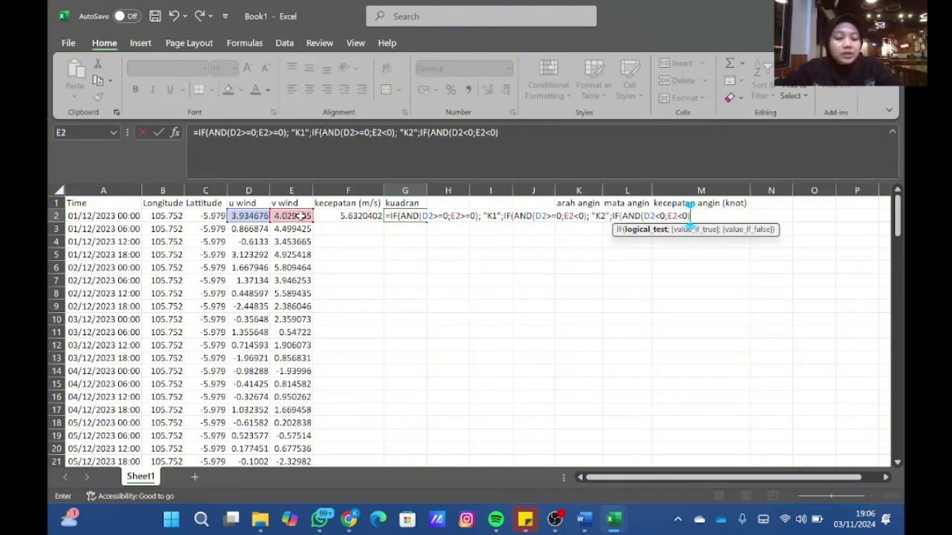
type(" \"")
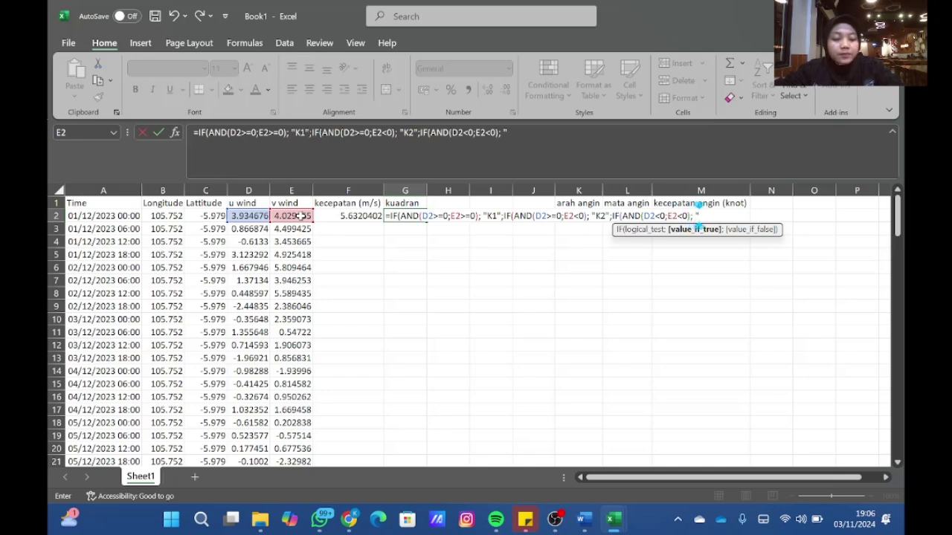
type("K3\"")
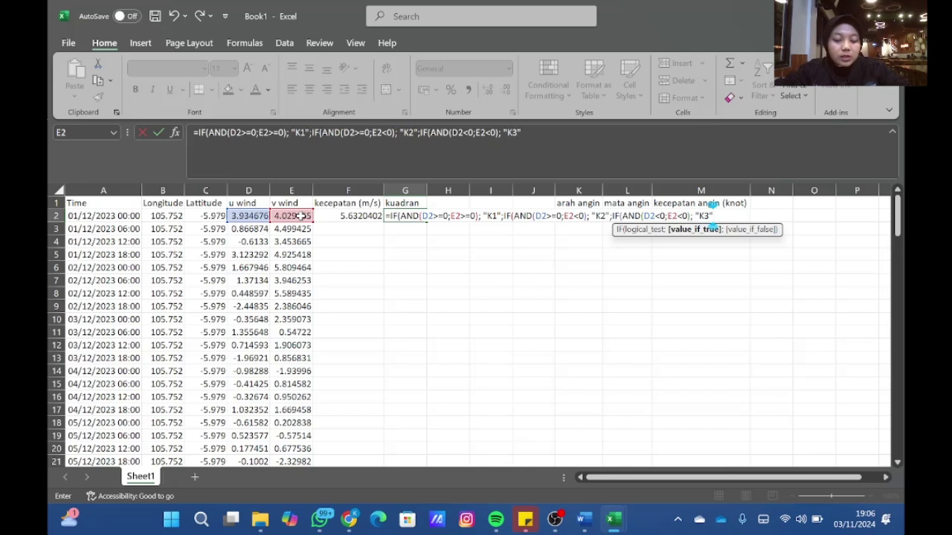
type(";IF")
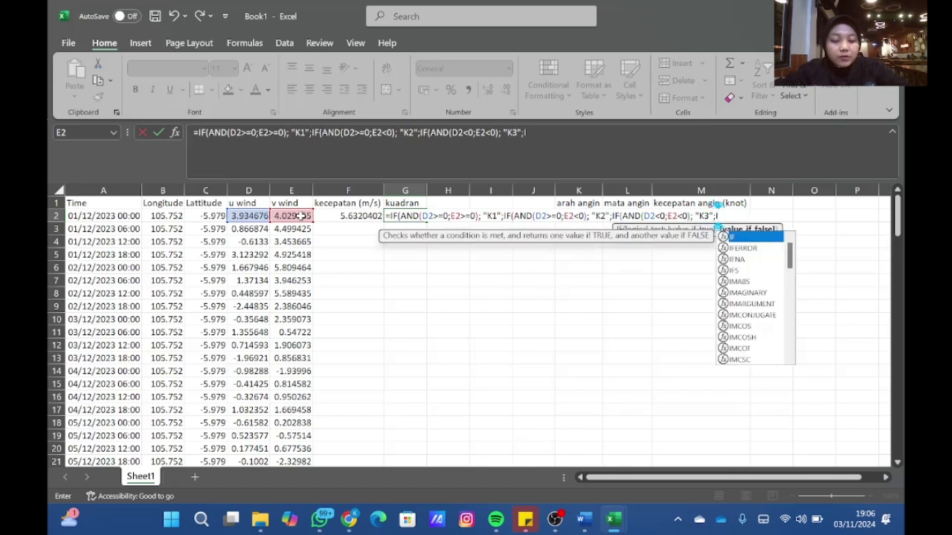
type("(AND")
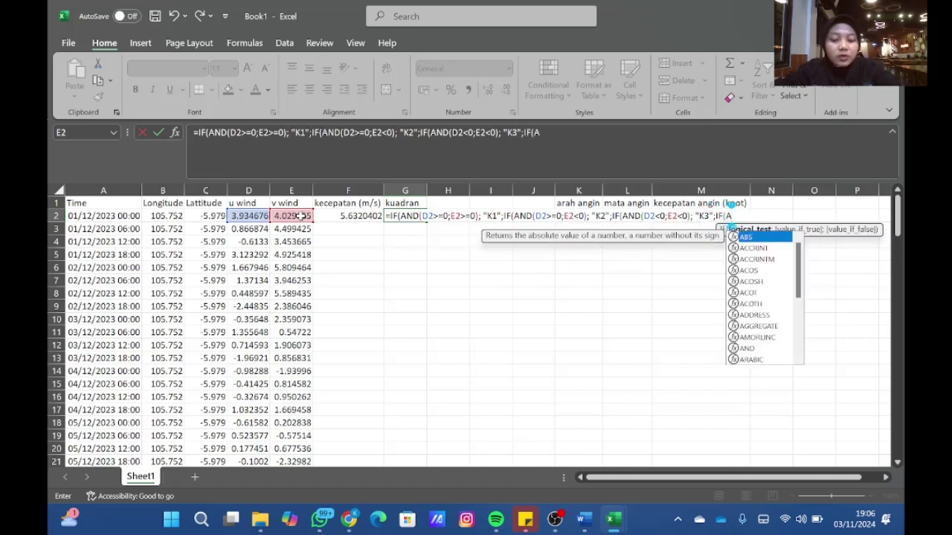
type("(")
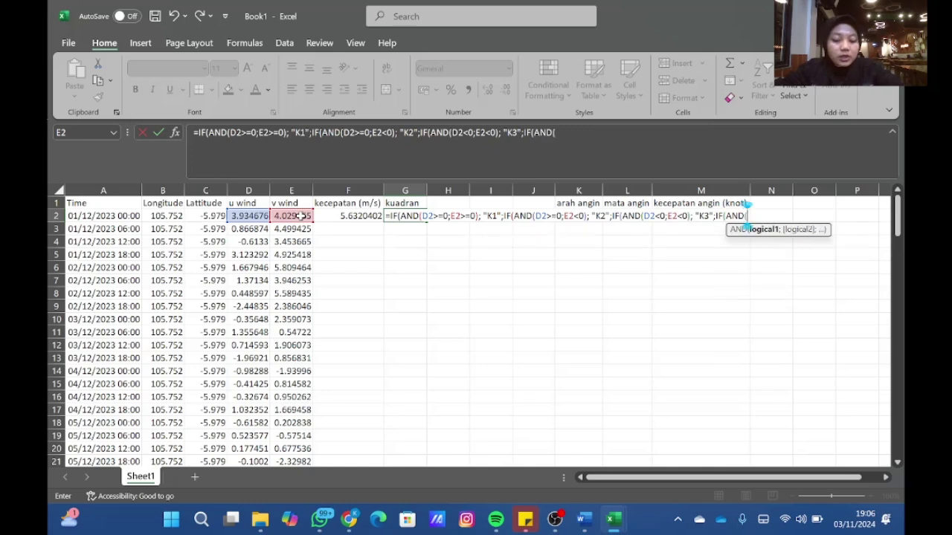
type("D2")
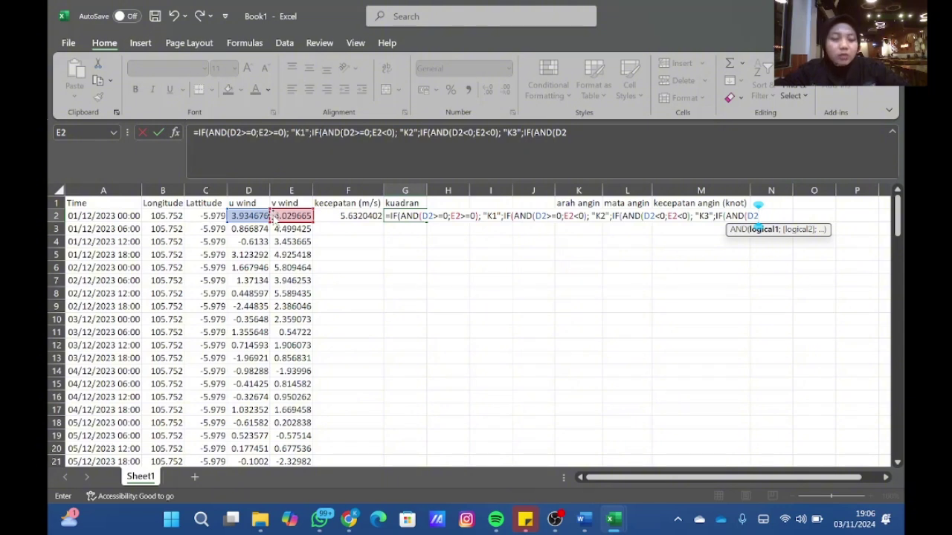
type("<")
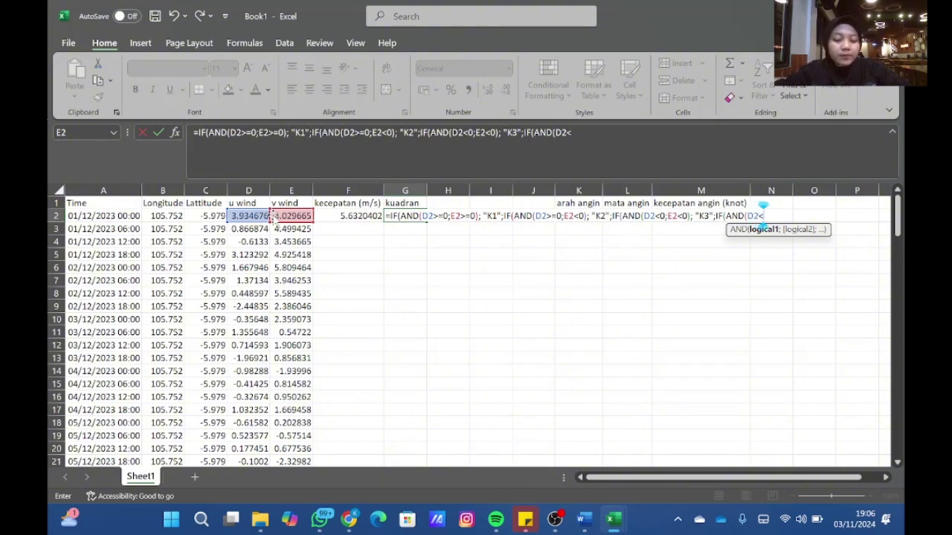
type("0;")
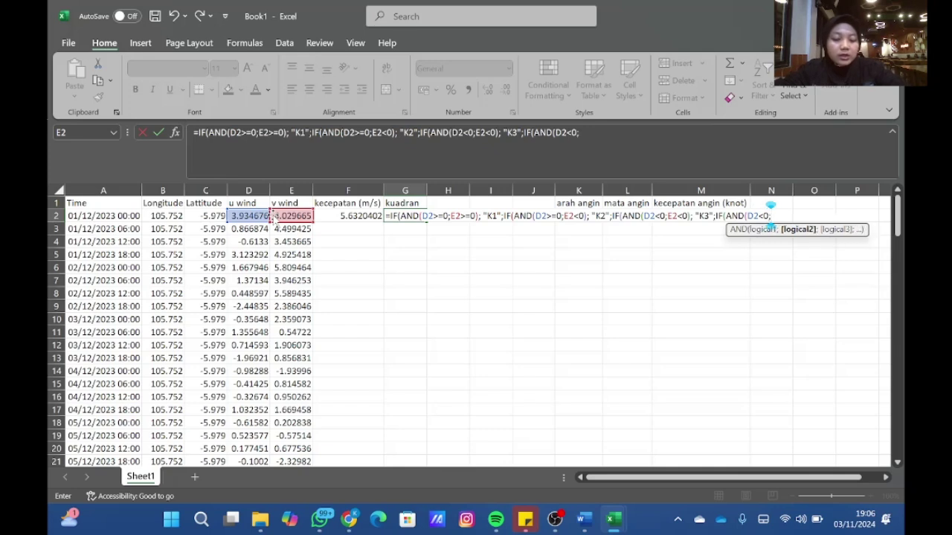
left_click(291, 214)
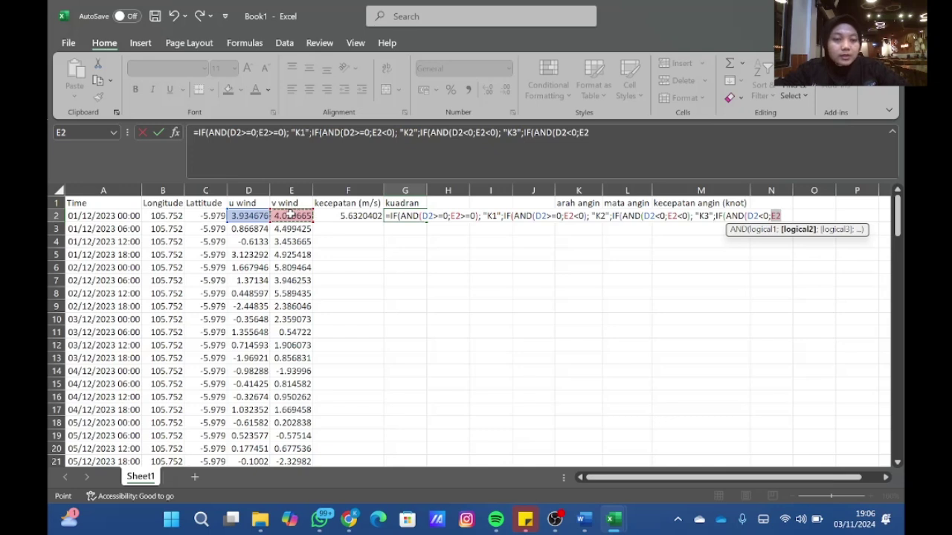
type(">=0)")
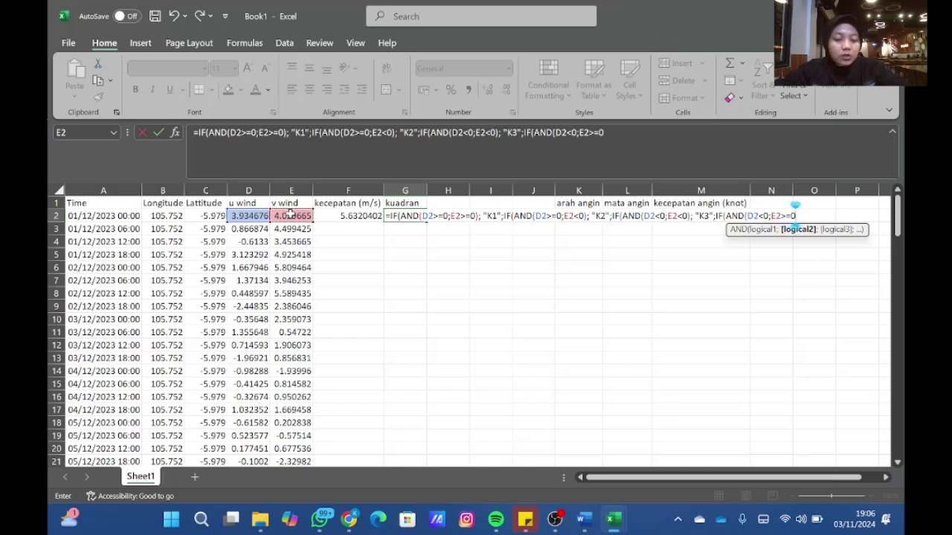
type(";")
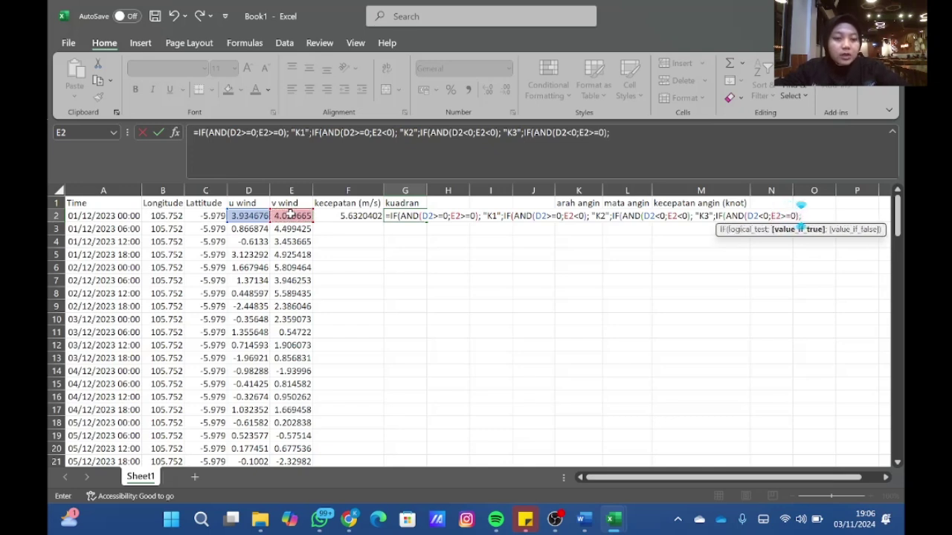
type(" \"K4")
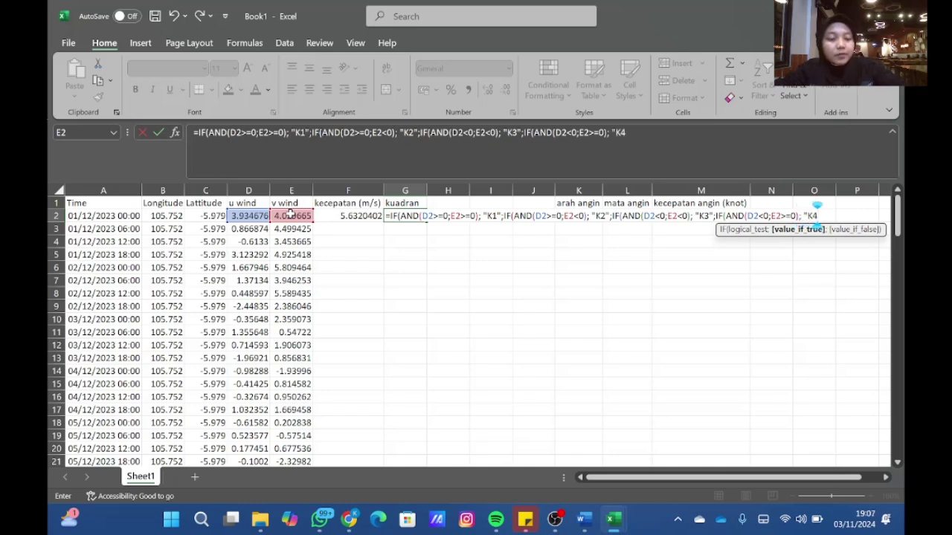
type("\"")
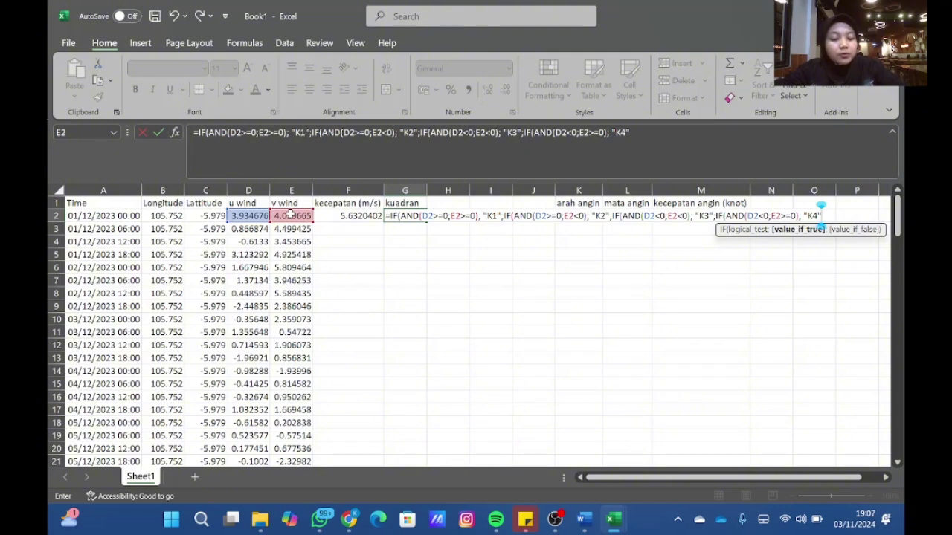
type(")")
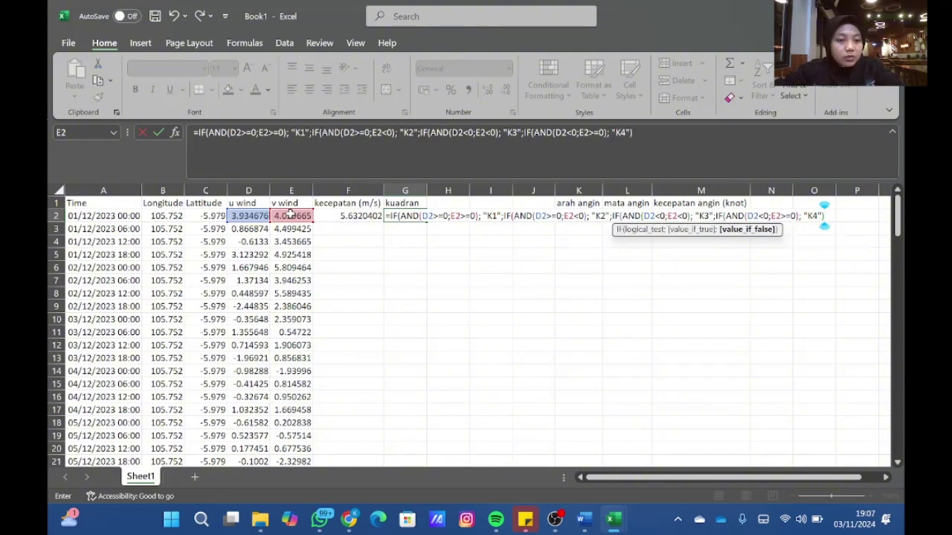
type("))")
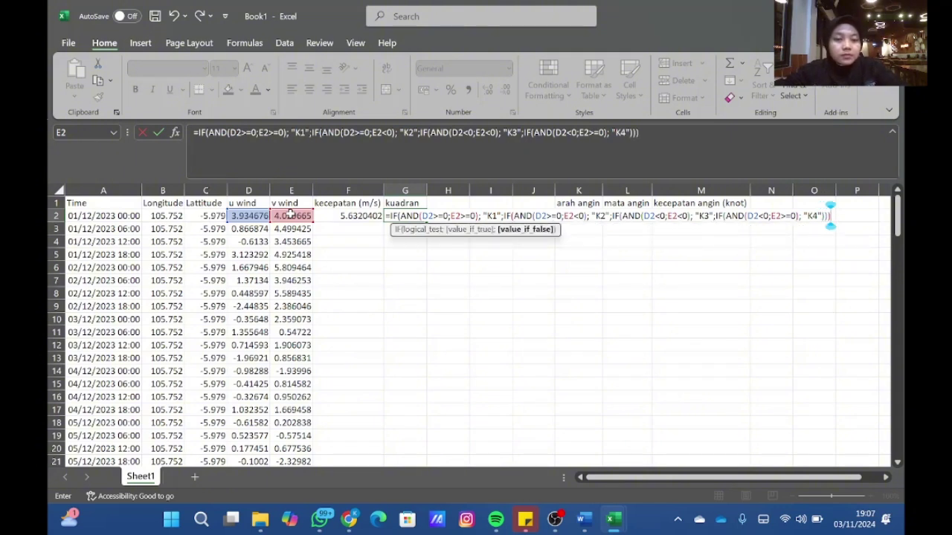
type(")")
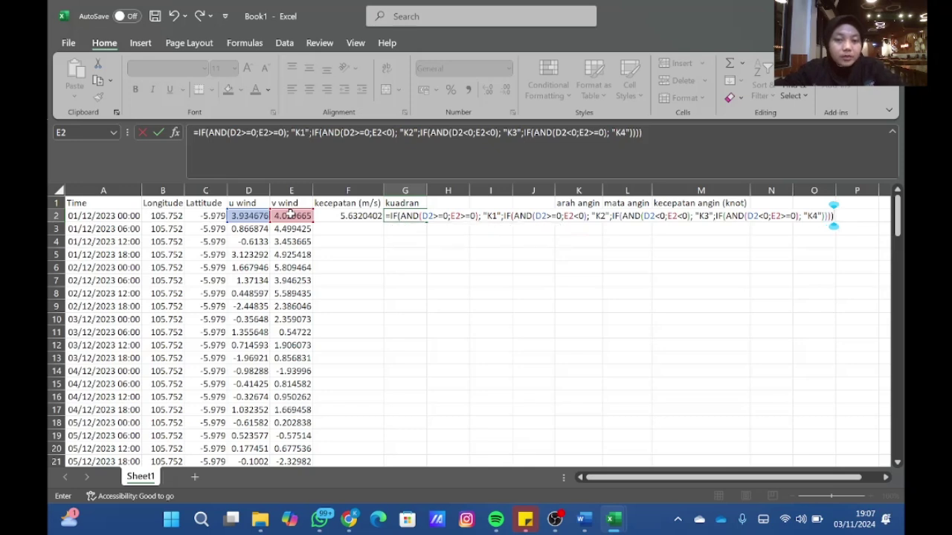
Commit G2 and fill the speed and quadrant formulas down columns F and G
key("Return")
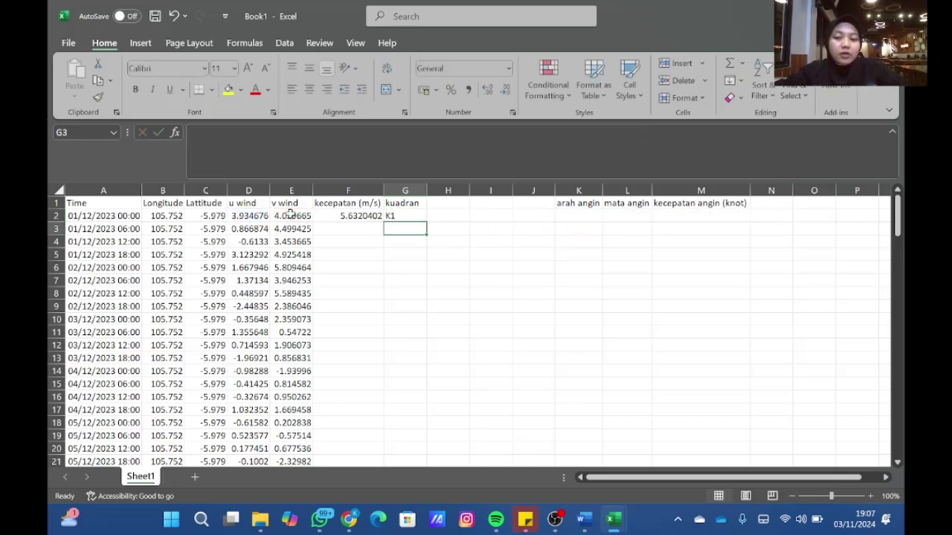
left_click(392, 216)
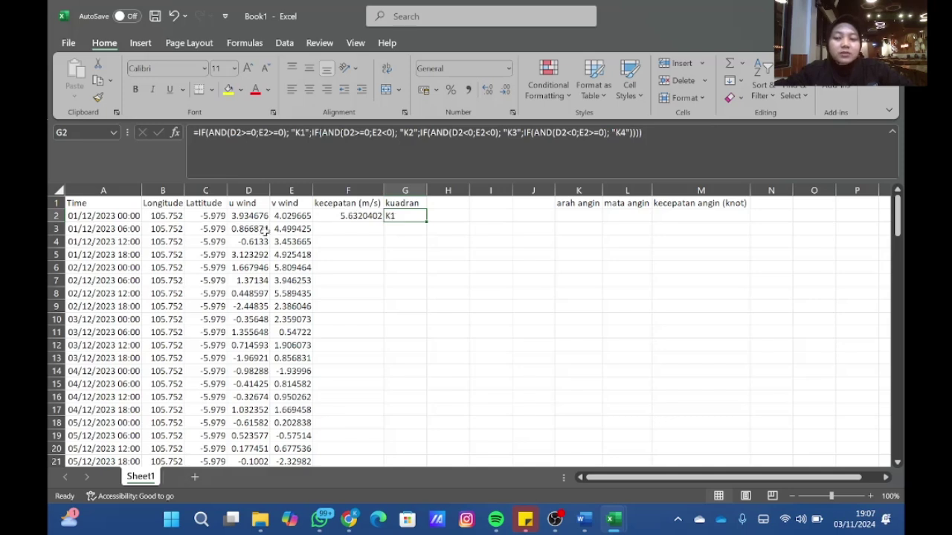
left_click(376, 217)
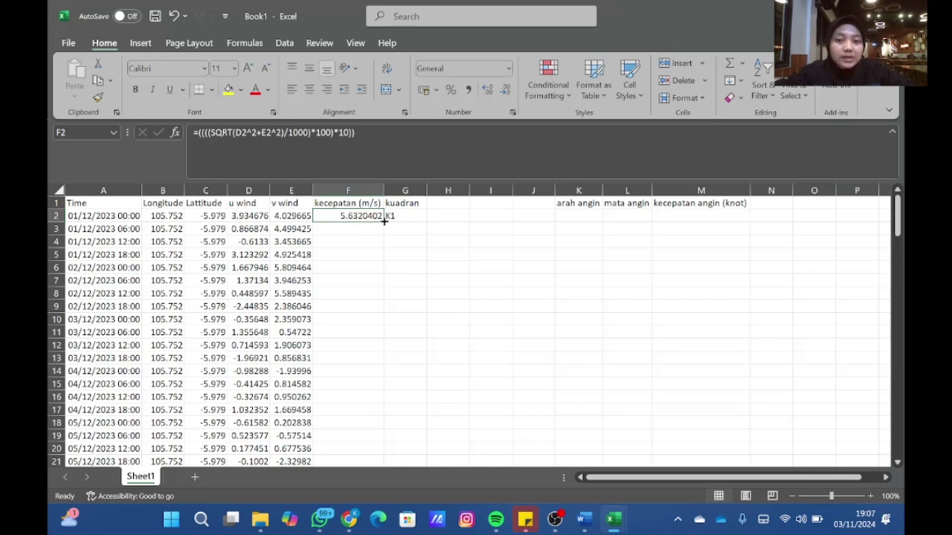
double_click(383, 221)
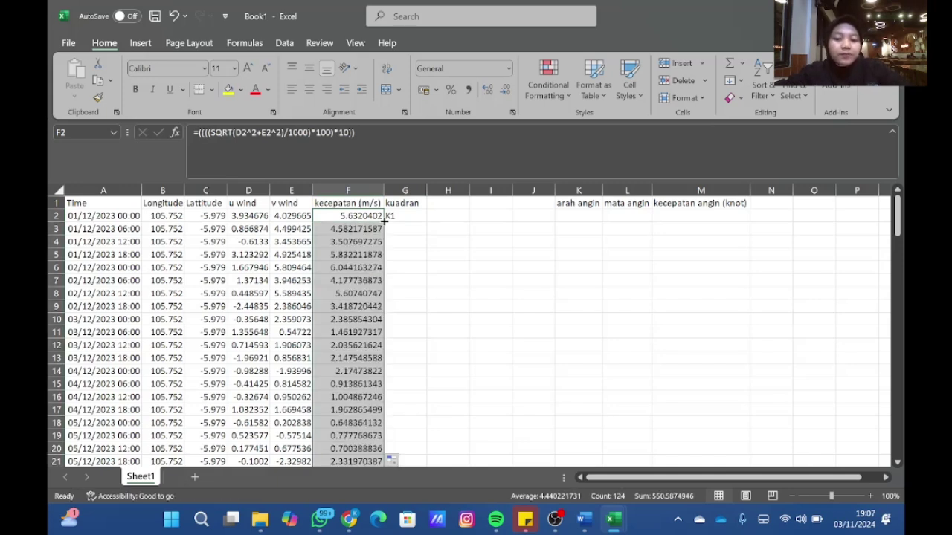
left_click(394, 217)
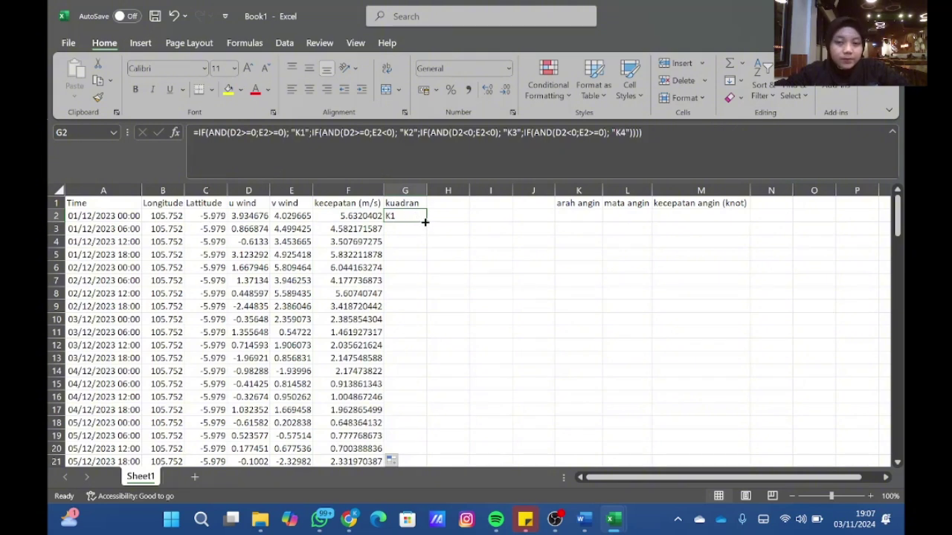
double_click(426, 221)
left_click(451, 217)
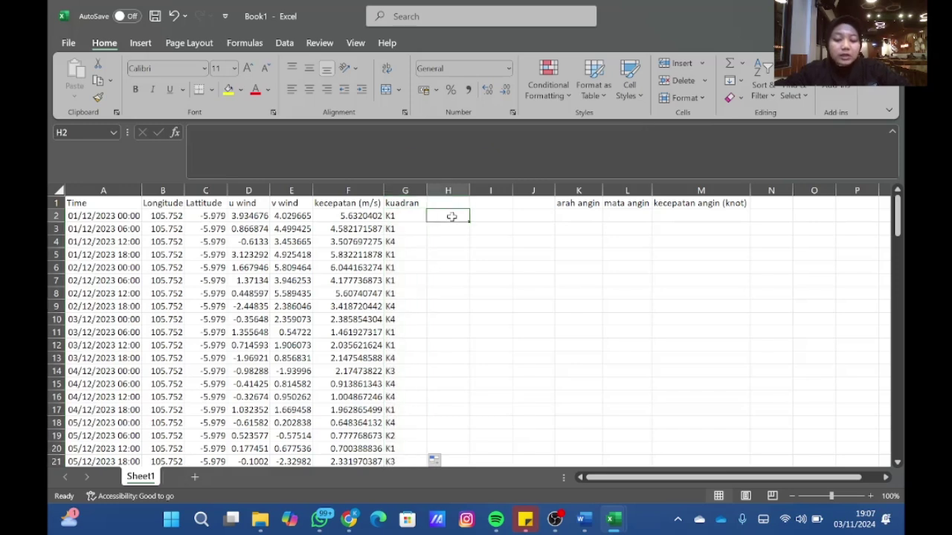
Start H2's ratio formula with =IF(G2="K1";E2/D2
type("=IF")
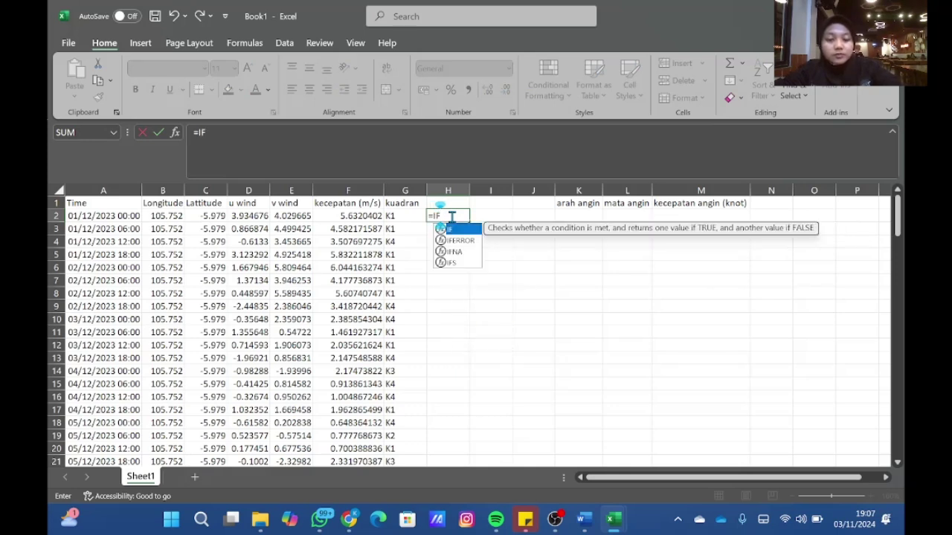
type("(")
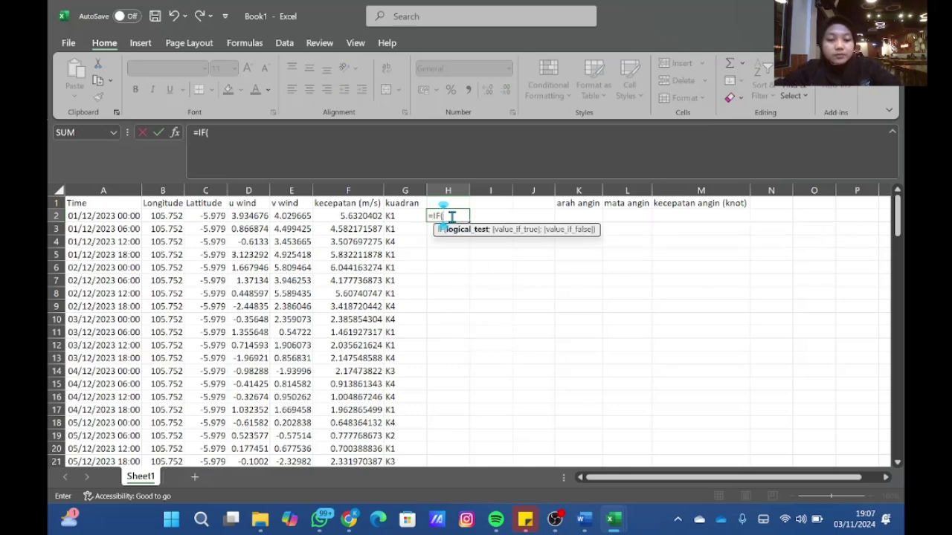
left_click(402, 215)
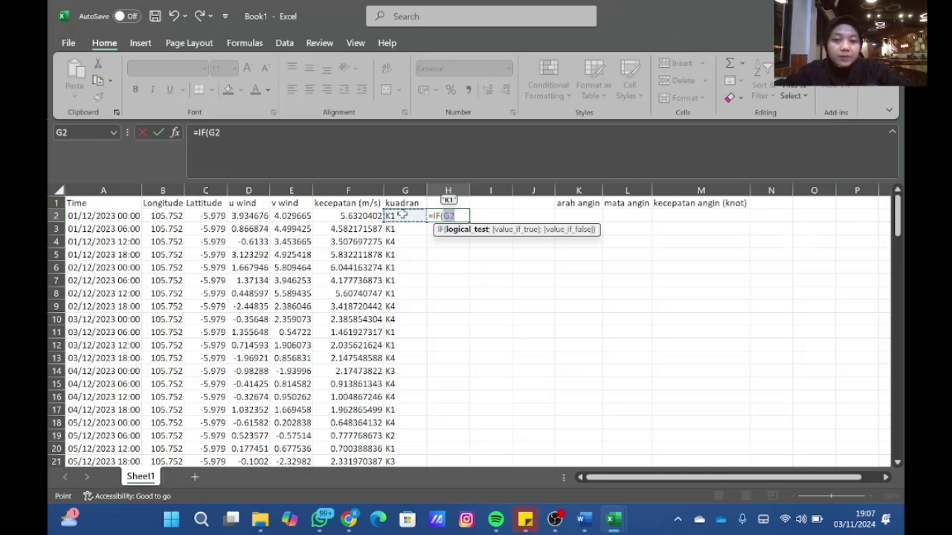
type("=")
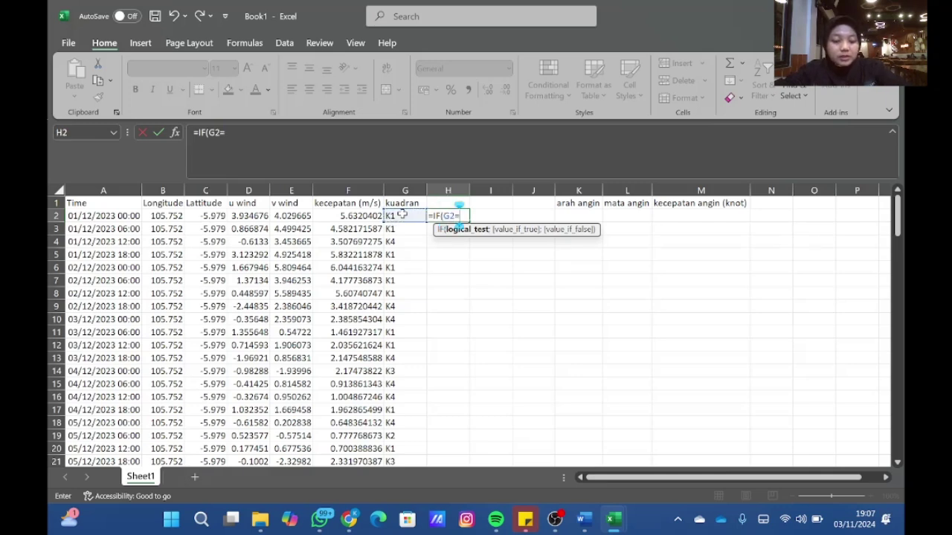
type("\"K")
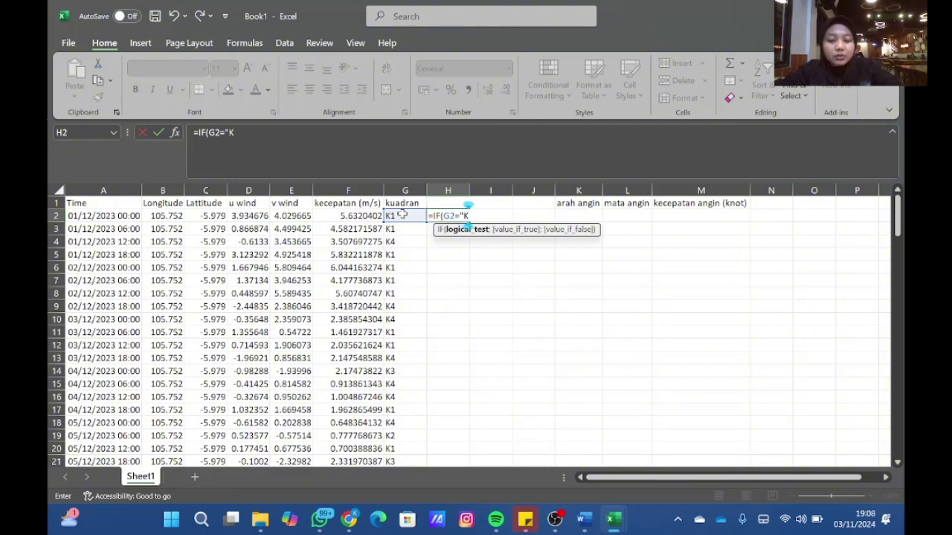
type("1\";")
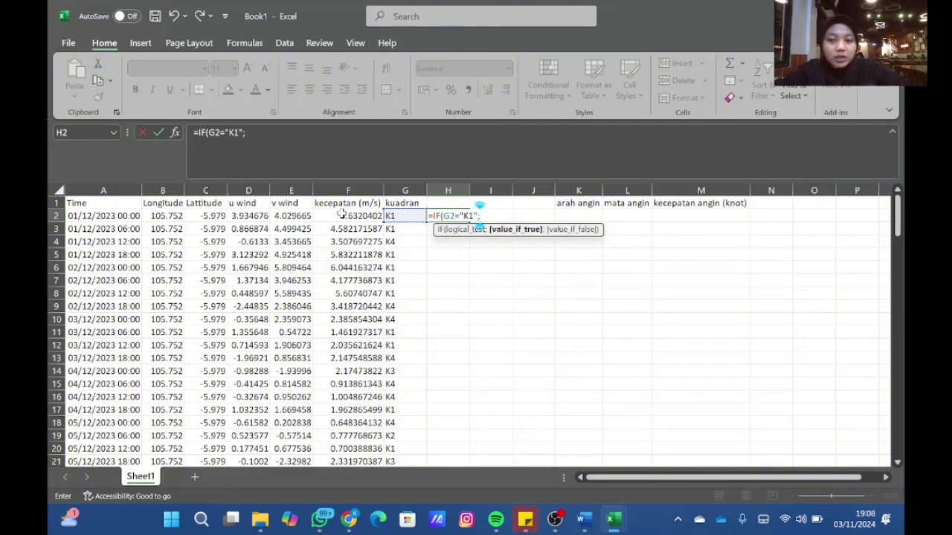
left_click(300, 216)
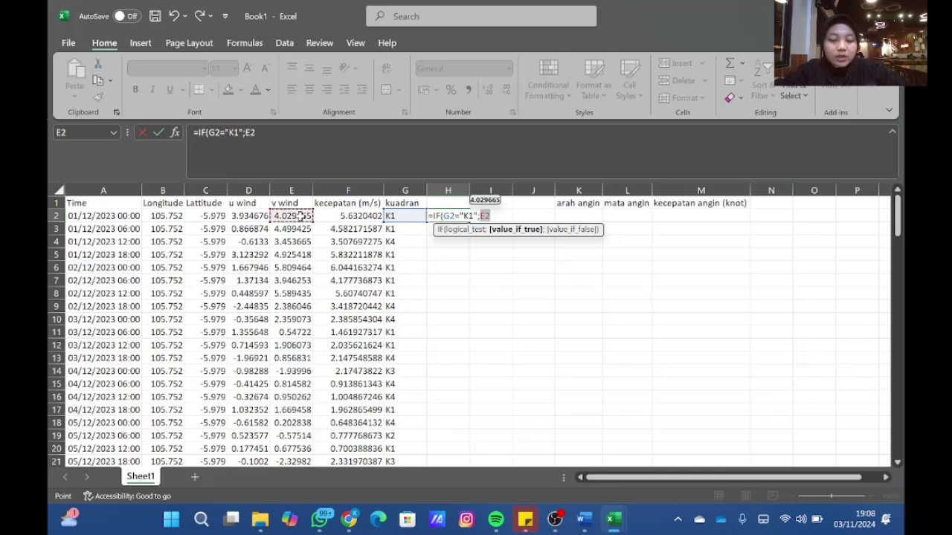
type("/")
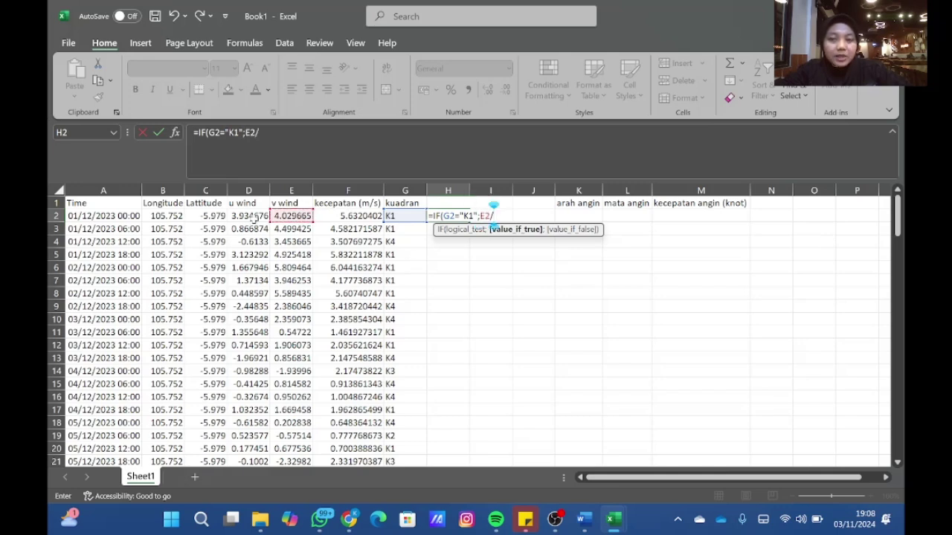
left_click(251, 216)
Add D2/E2 for K2 and K3 and E2/D2 for K4, giving 1.024141, then snap the window right
type(";")
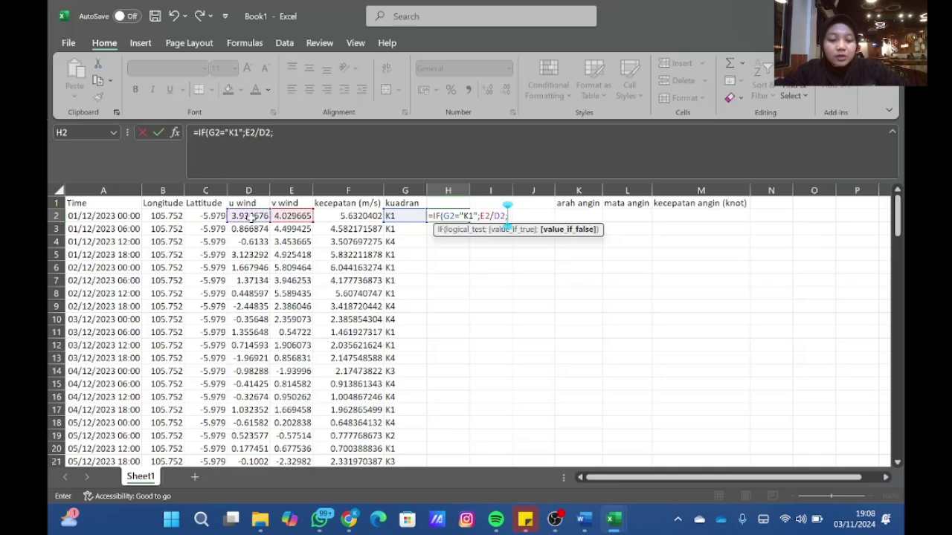
type("IF(")
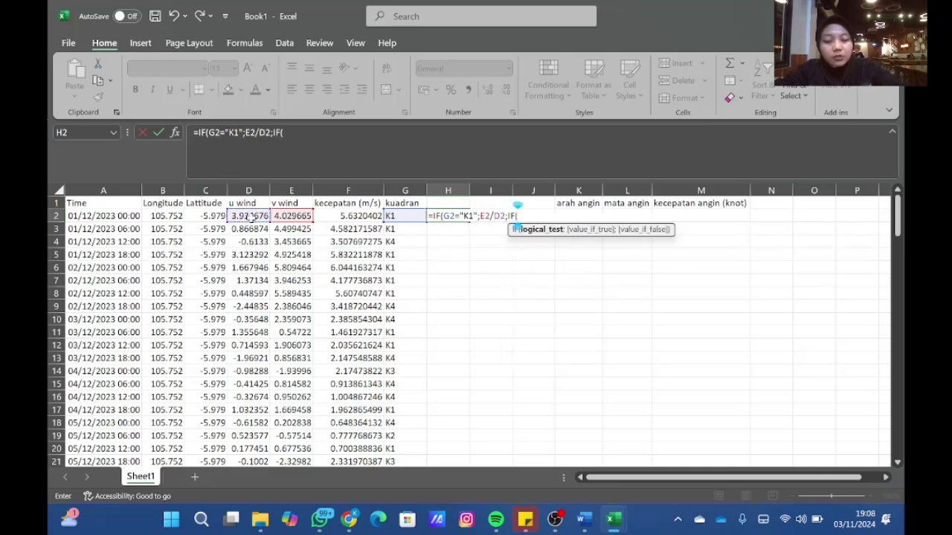
type("G2")
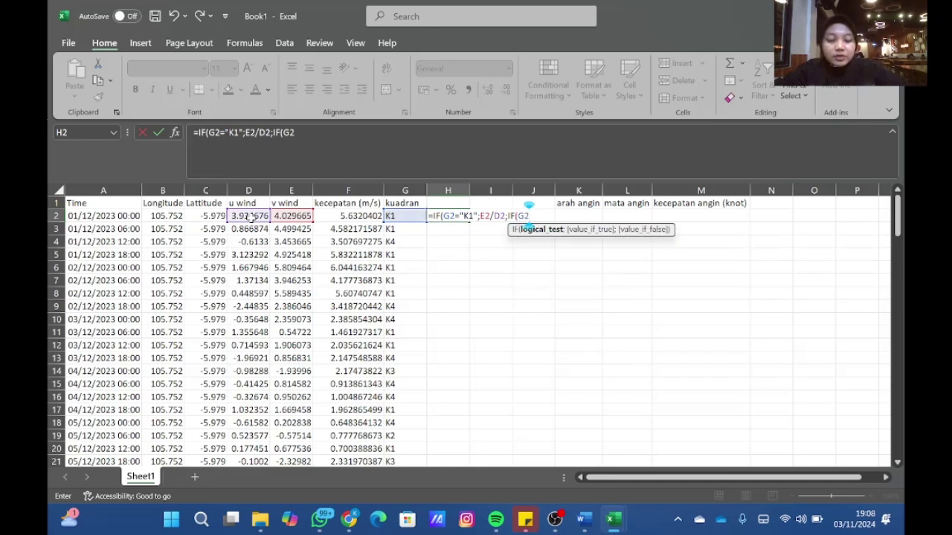
type("=\"K")
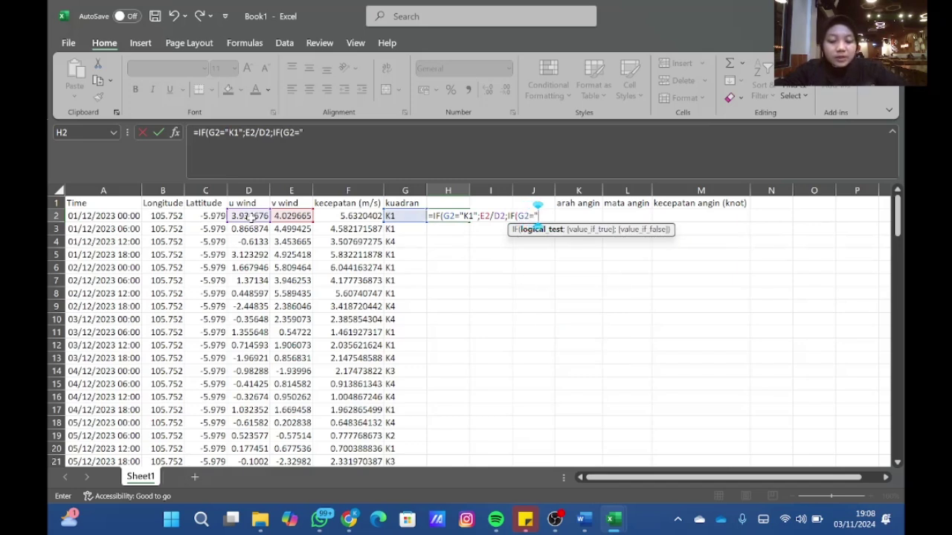
type("2")
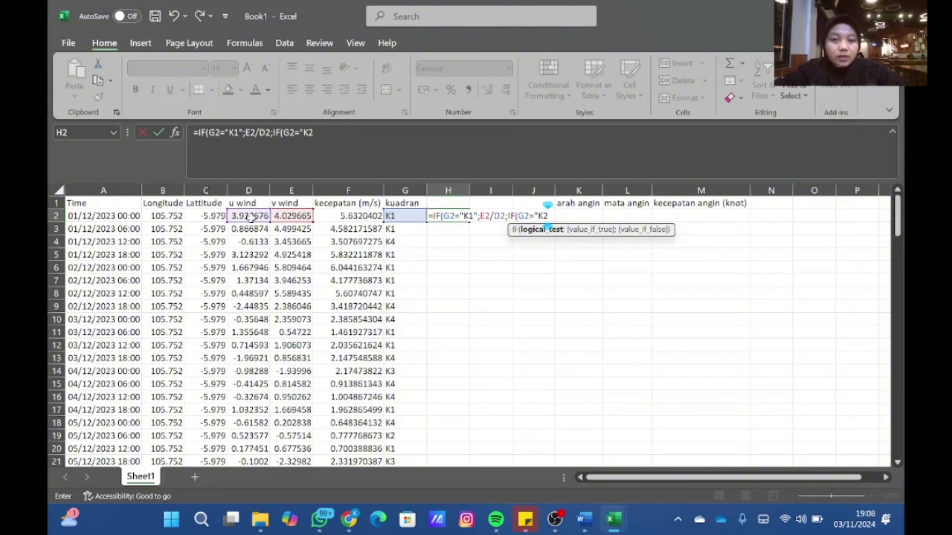
type("\";")
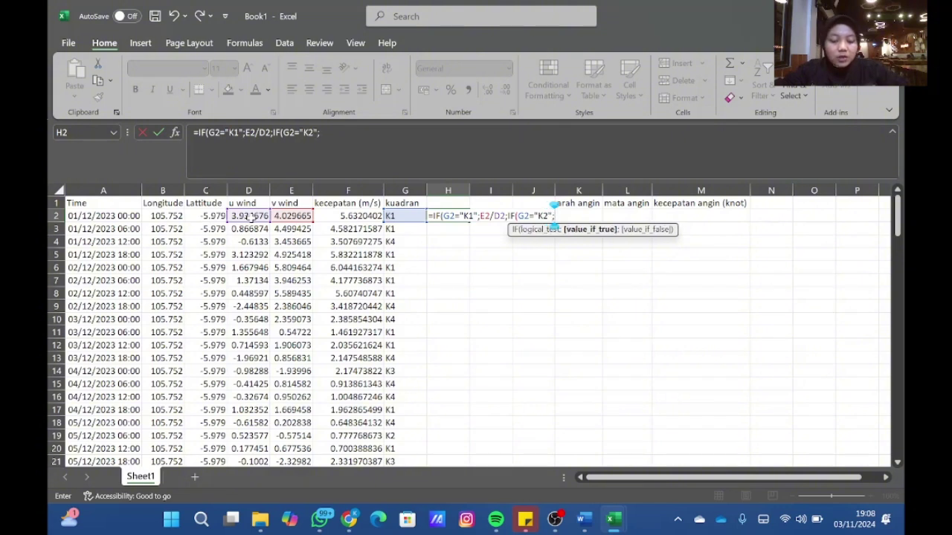
type("D2/")
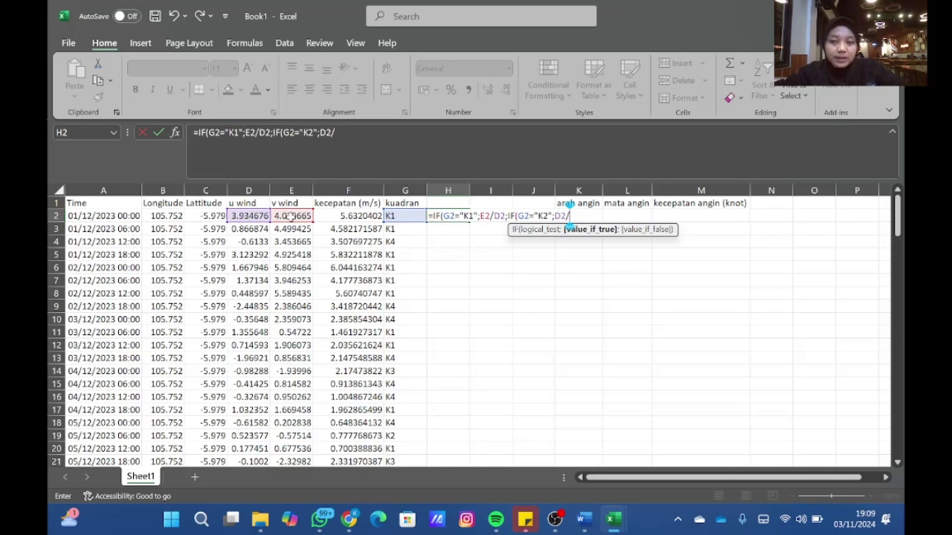
left_click(290, 216)
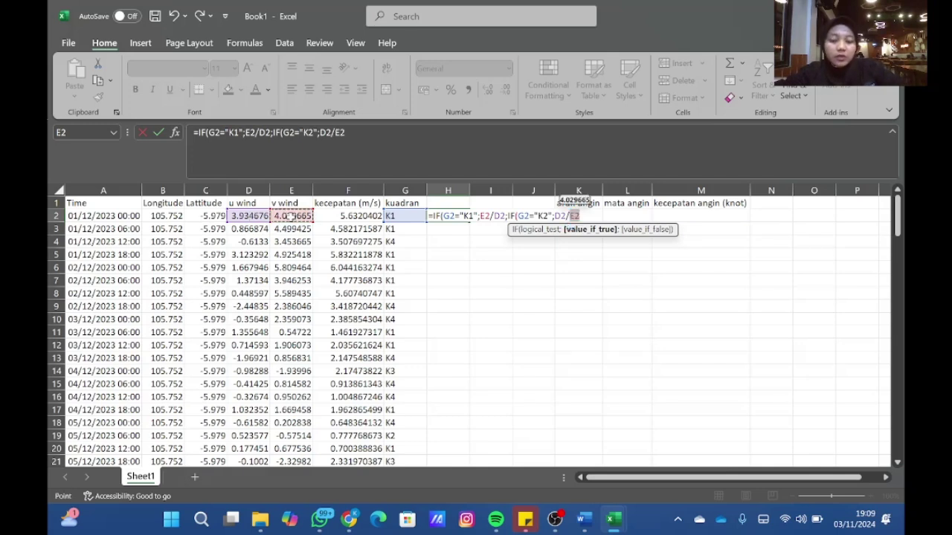
type(";I")
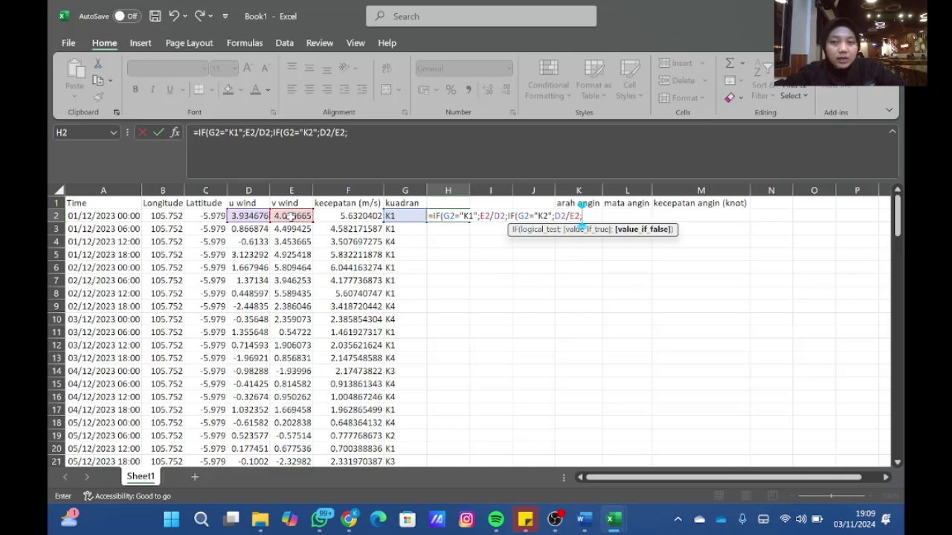
type("F")
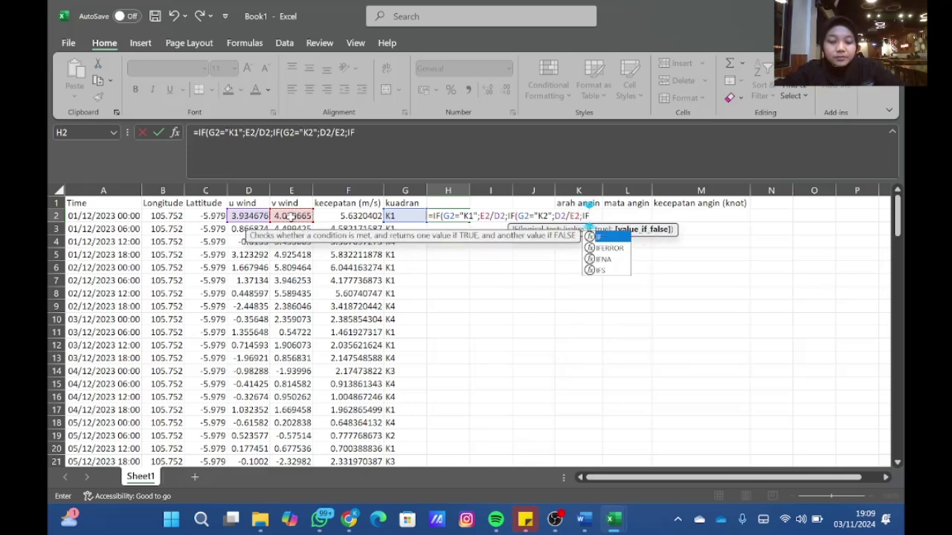
type("(G2")
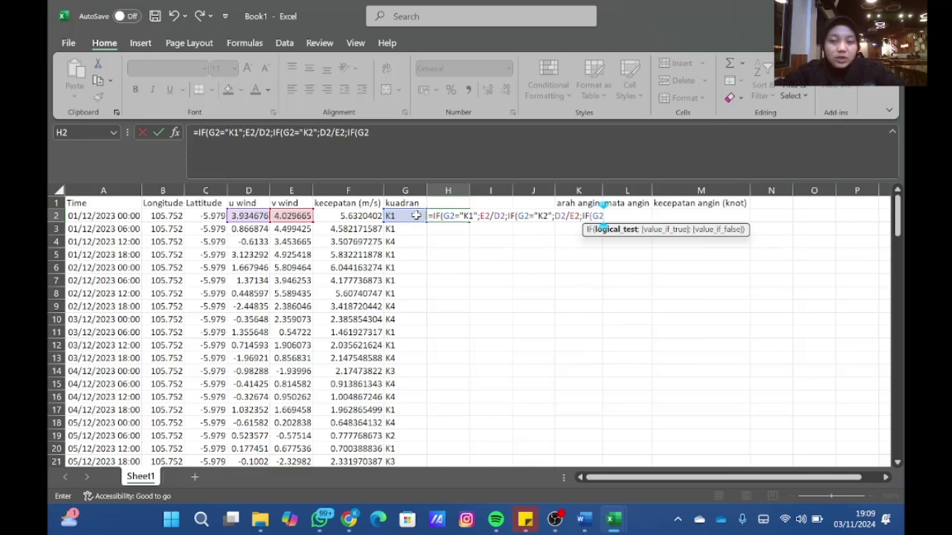
type("=\"K3")
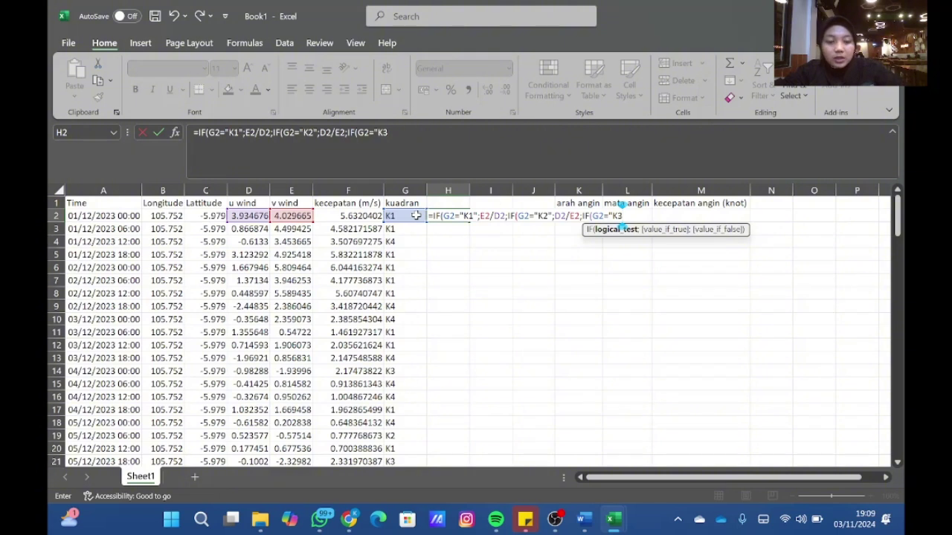
type("\"")
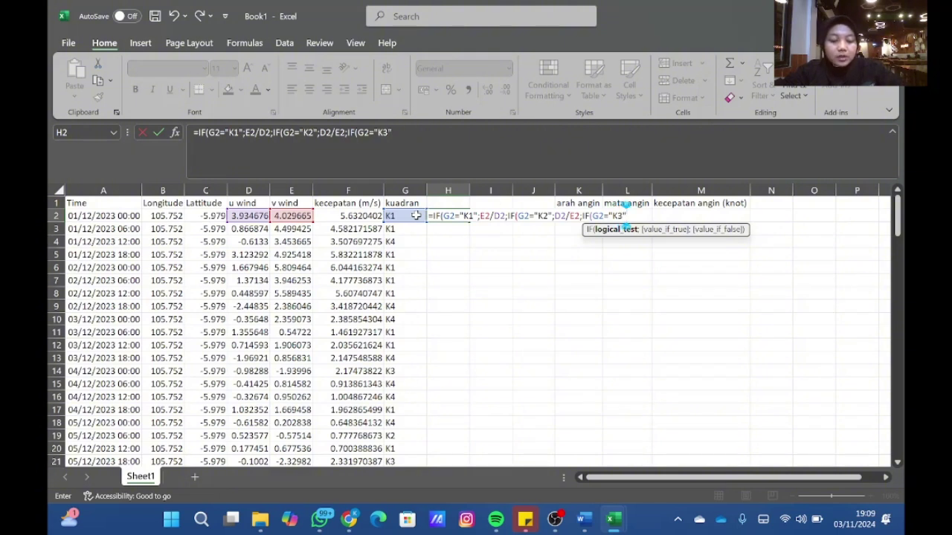
type(";D2/")
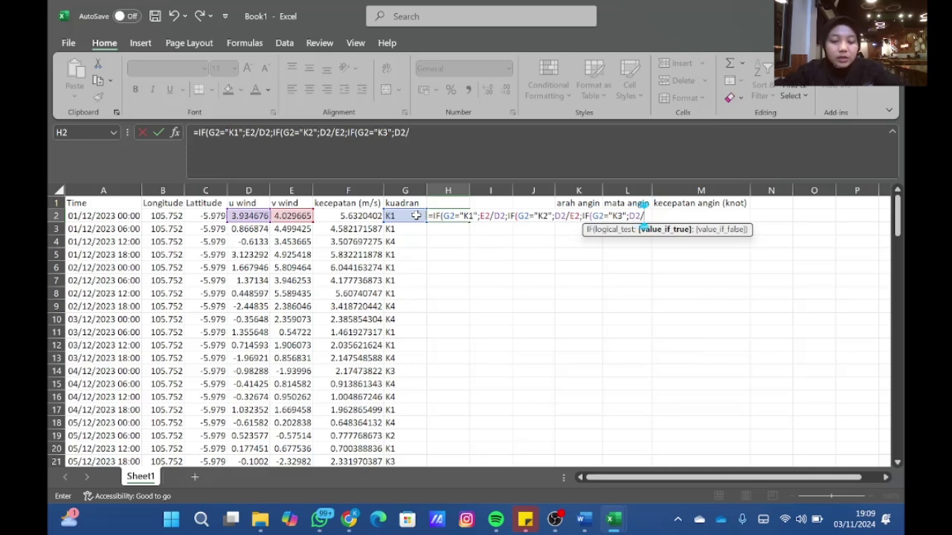
type("E2")
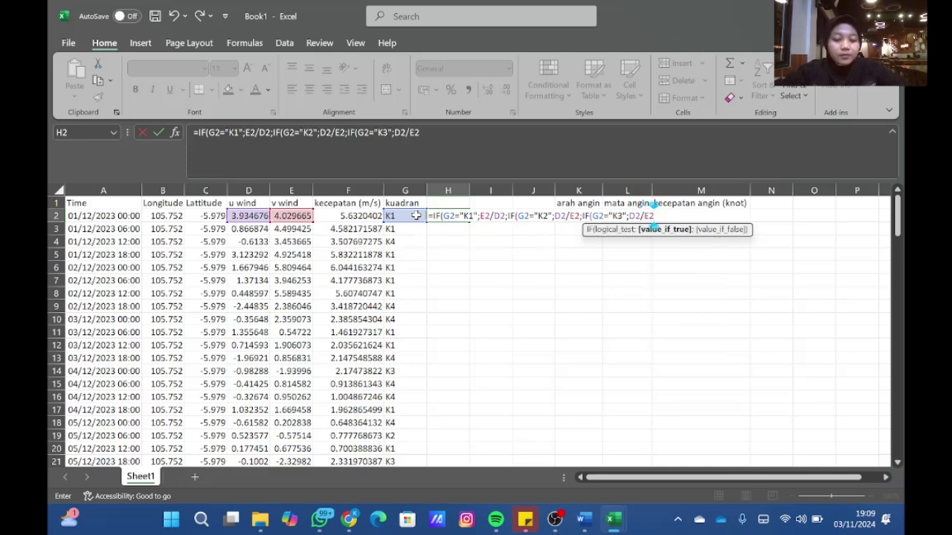
type(";IF")
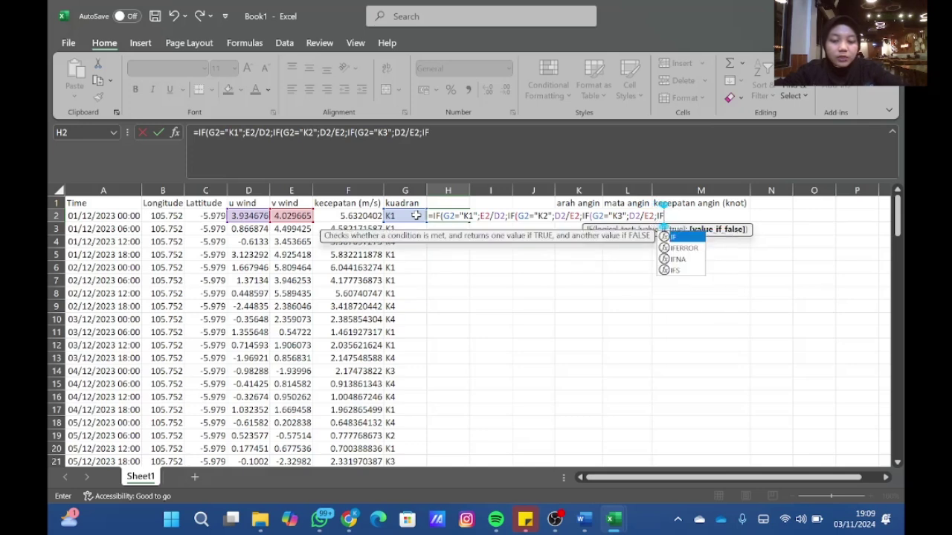
type("(G2")
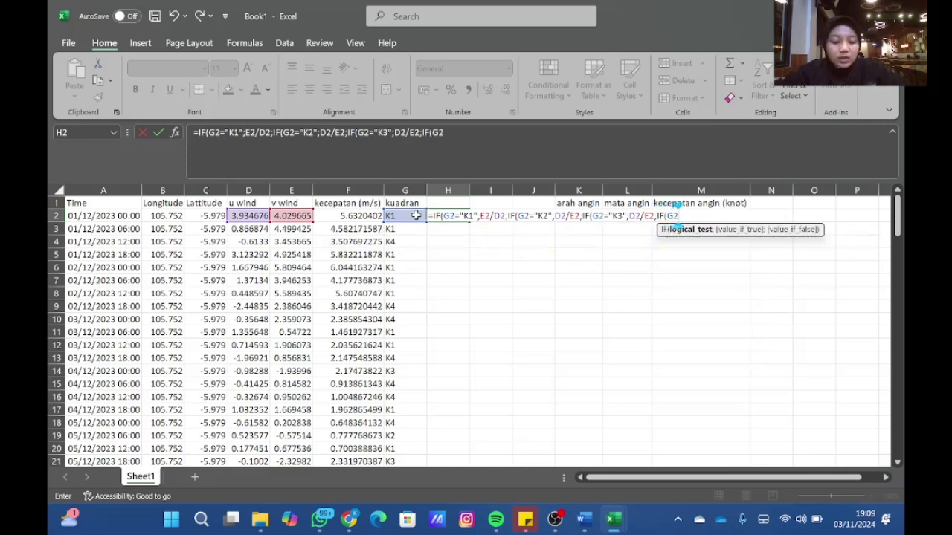
type("=")
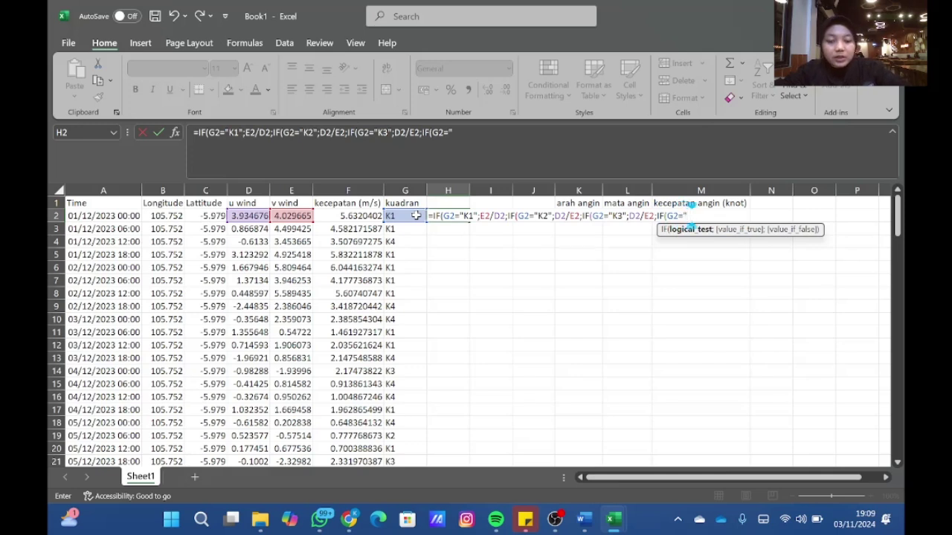
type("\"K4")
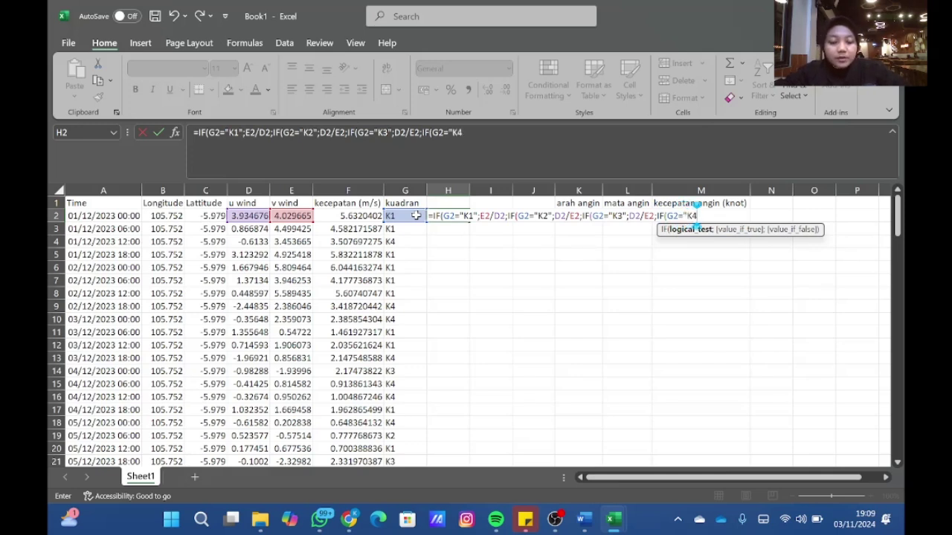
type("\";E2")
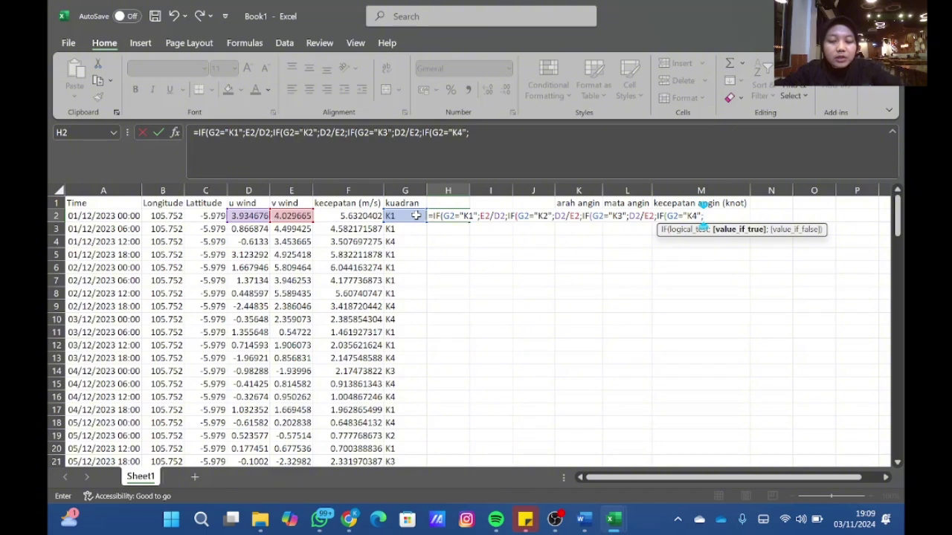
type("/")
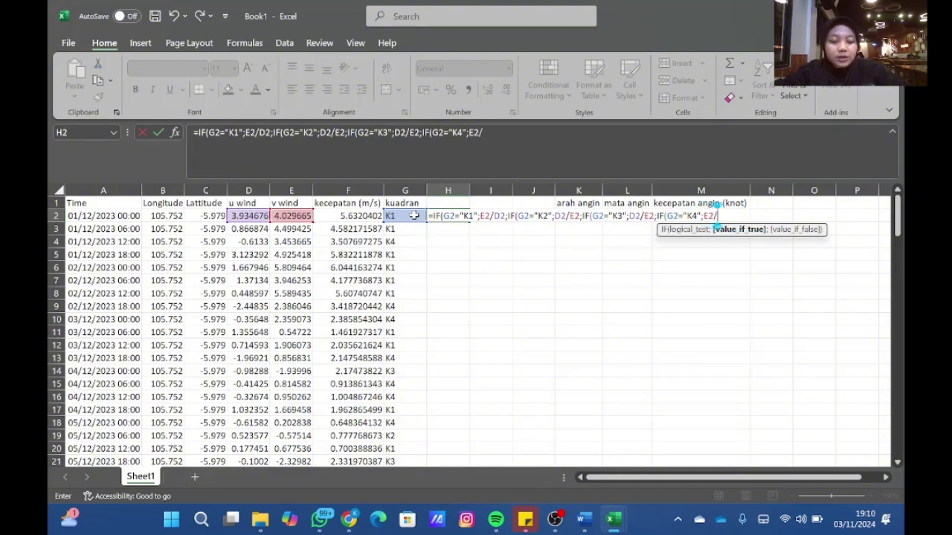
type("D2")
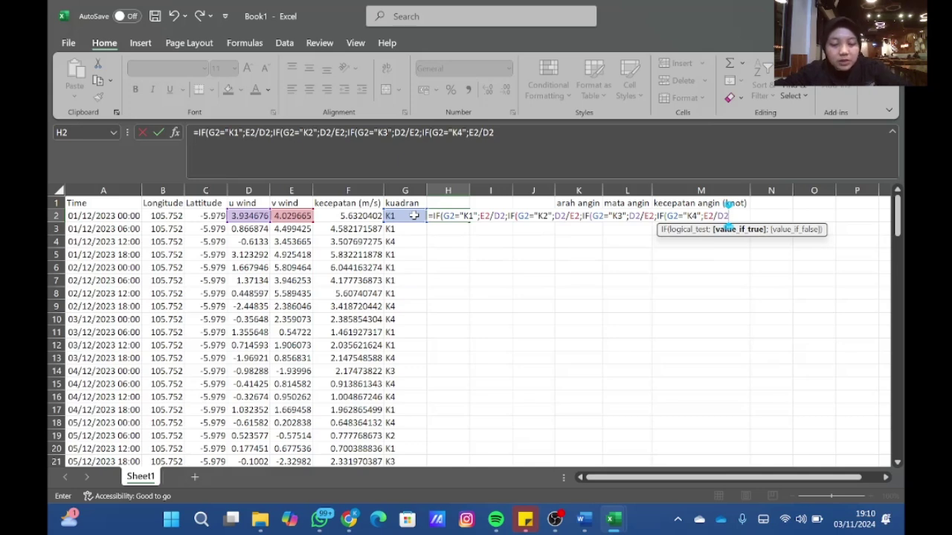
type("))))")
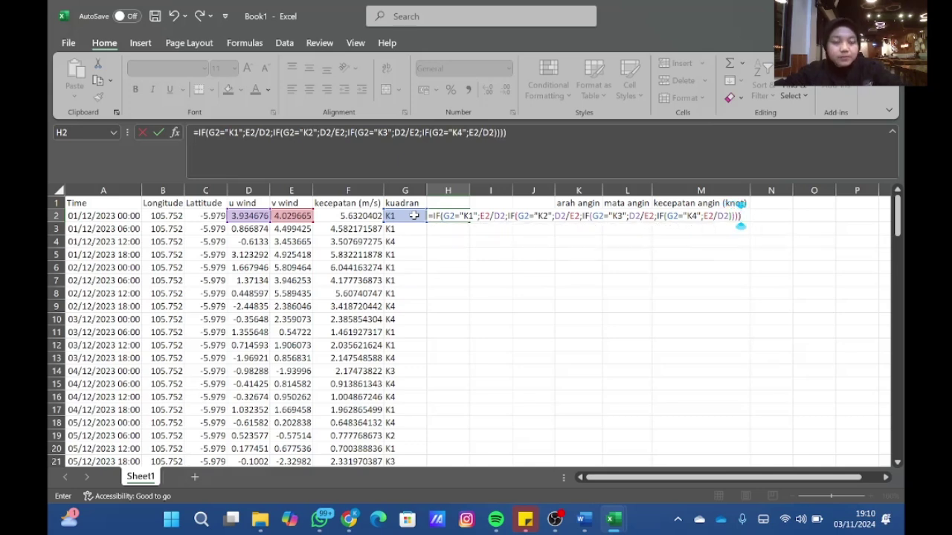
key("Return")
left_click(441, 216)
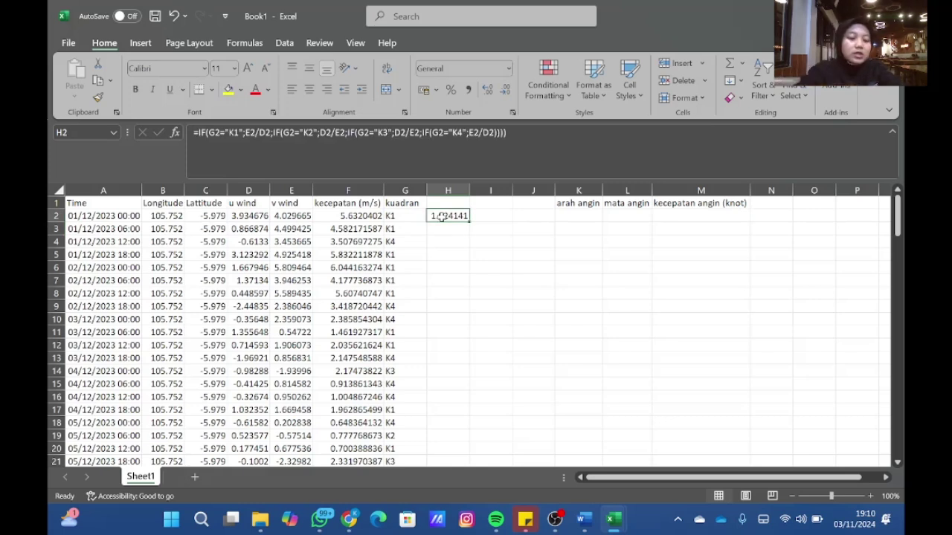
key("super+Right")
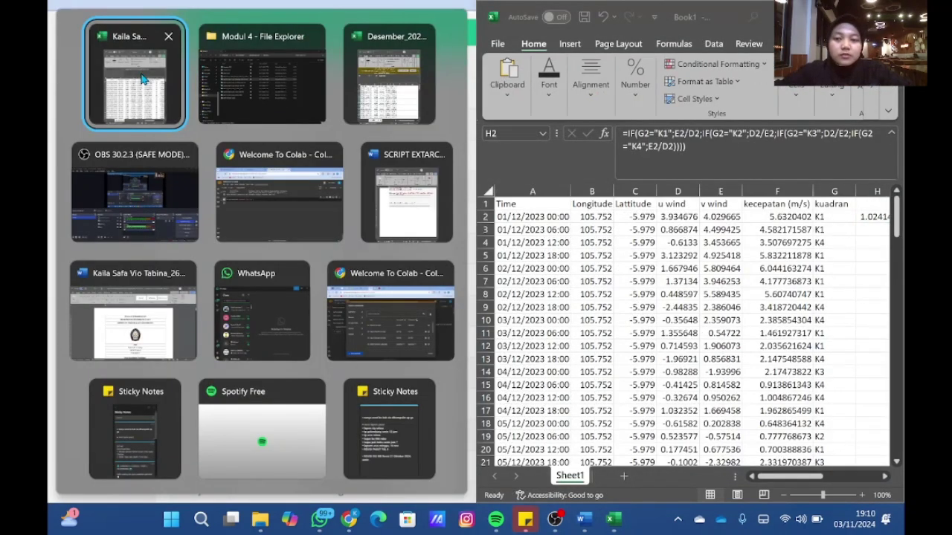
Place the Januari_2024 reference workbook beside Book1 and compare their F2 and G2 formulas
left_click(143, 80)
left_click(765, 216)
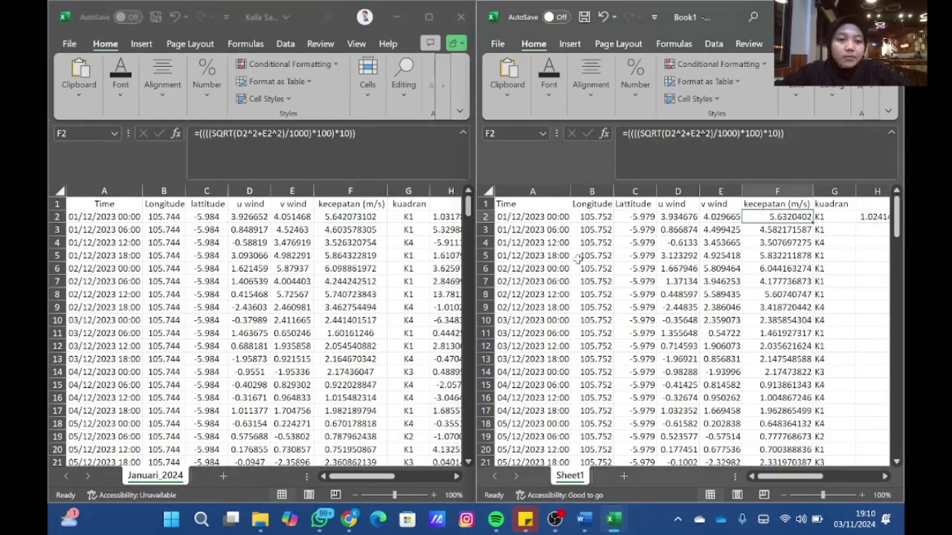
left_click(354, 218)
scroll(355, 216, "right", 2)
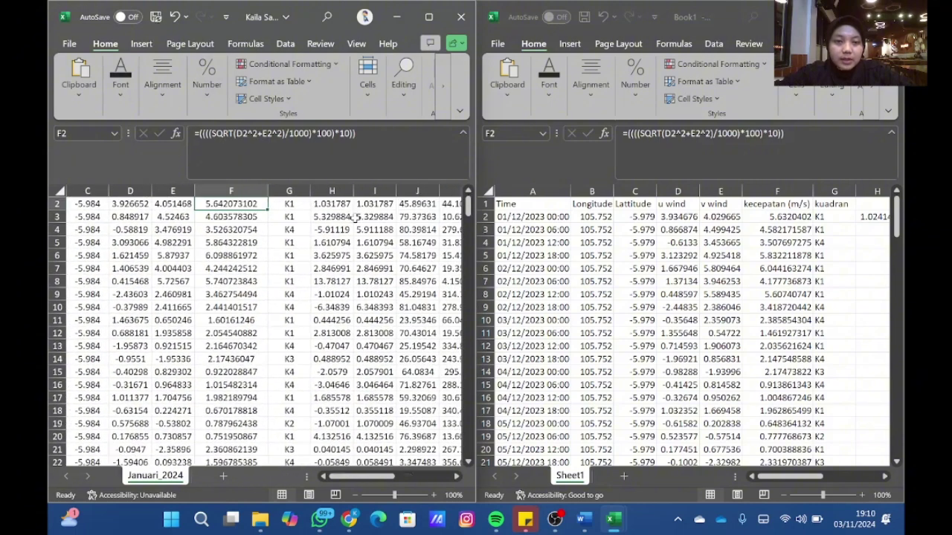
left_click(285, 216)
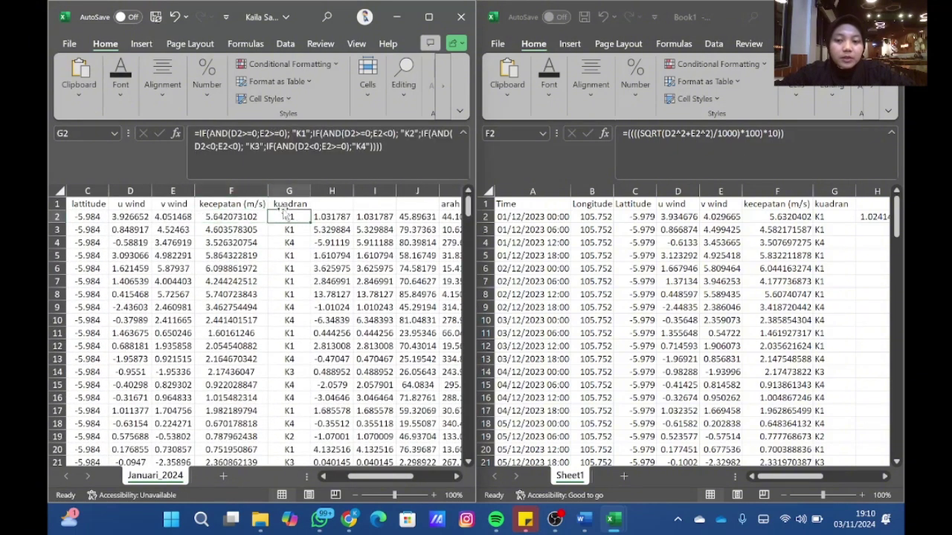
left_click(819, 216)
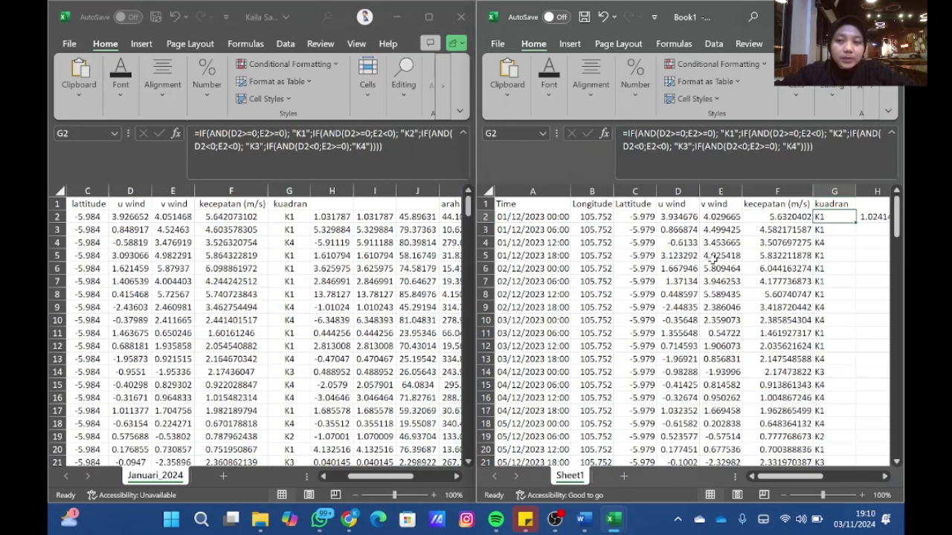
scroll(716, 257, "right", 3)
Compare the H2 ratio formulas in both workbooks, then maximize Book1 with I2 selected
left_click(751, 217)
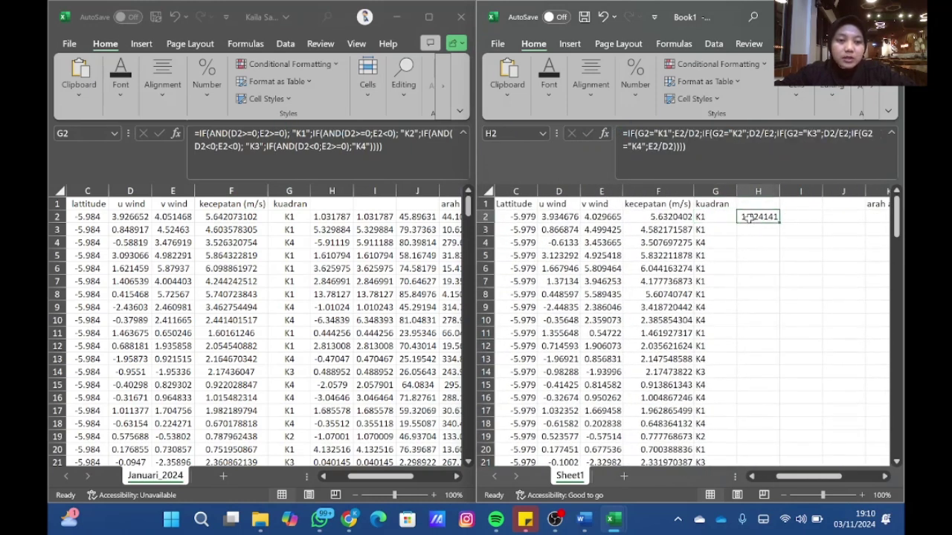
left_click(331, 216)
left_click(332, 216)
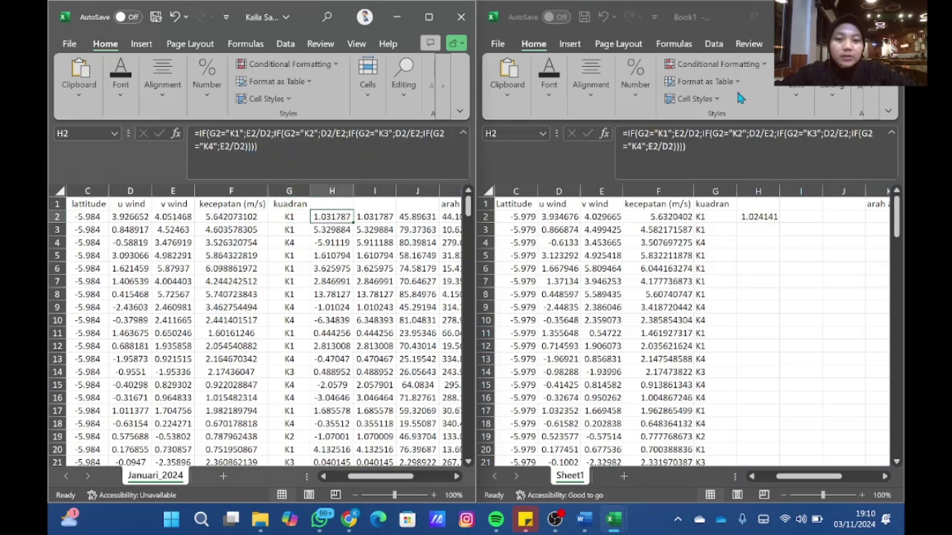
left_click(811, 215)
left_click(812, 214)
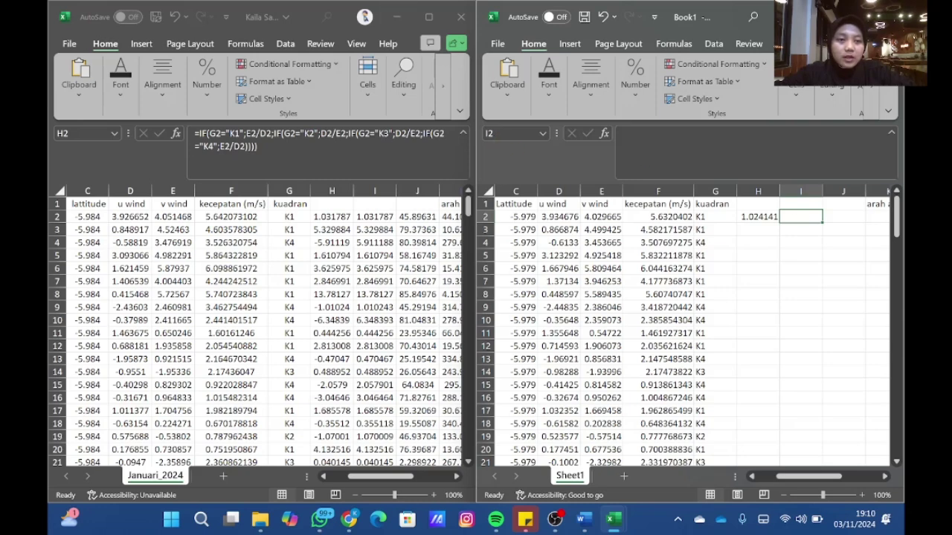
key("super+Up")
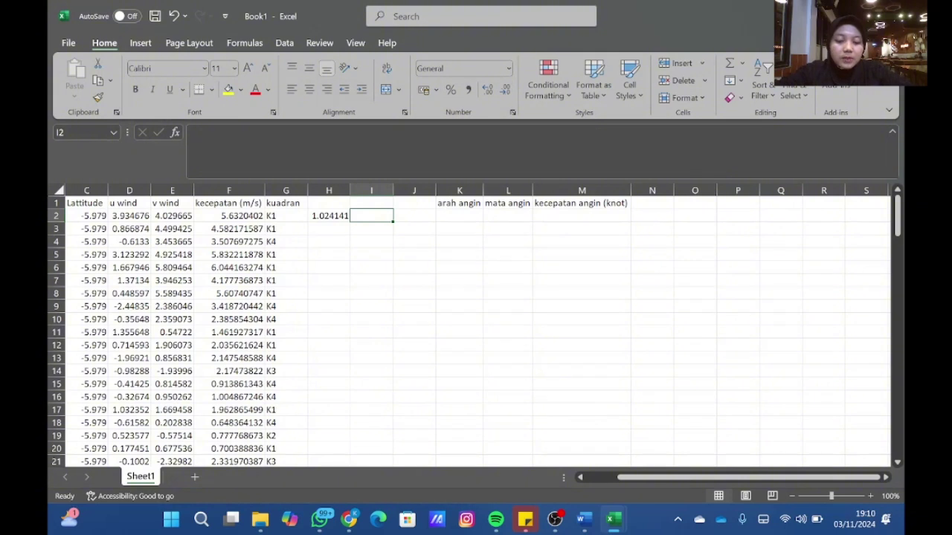
Enter =SQRT(H2^2) in I2
type("=SQRT")
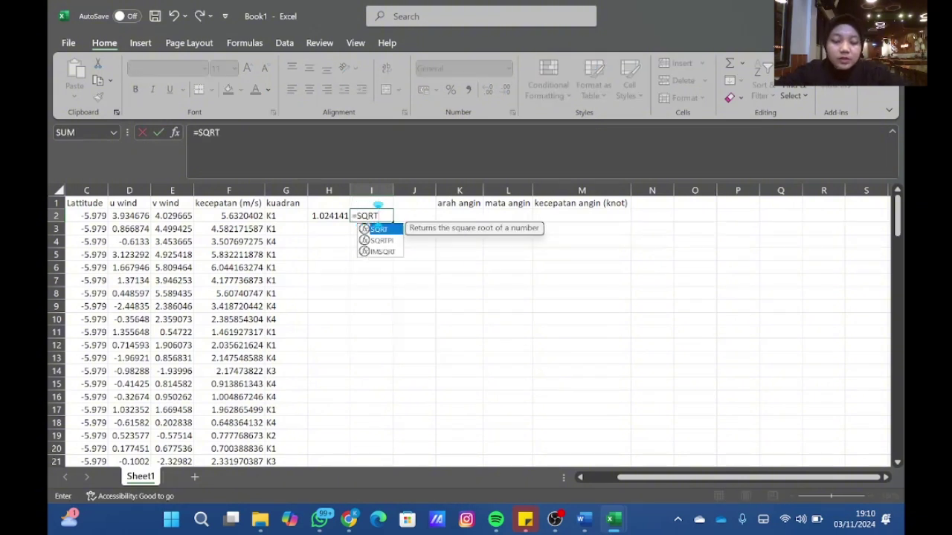
type("(")
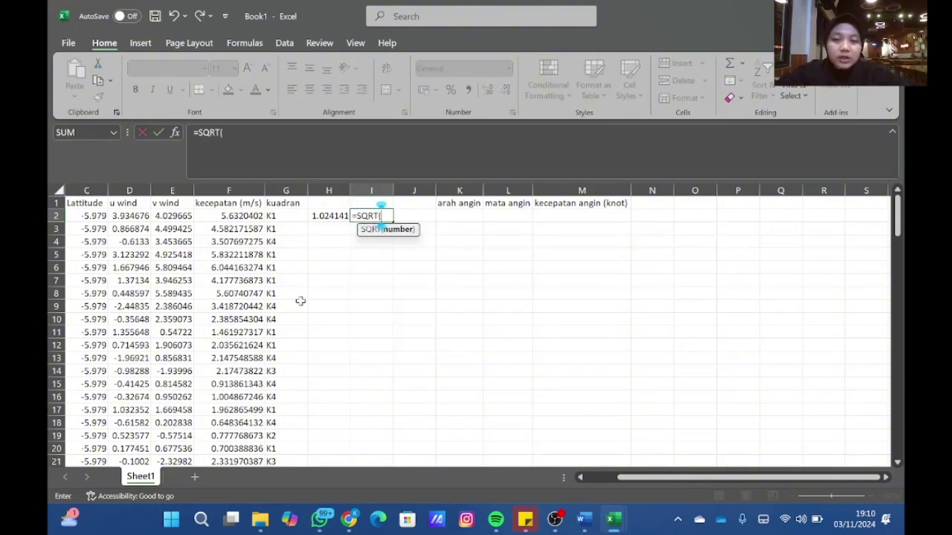
left_click(336, 215)
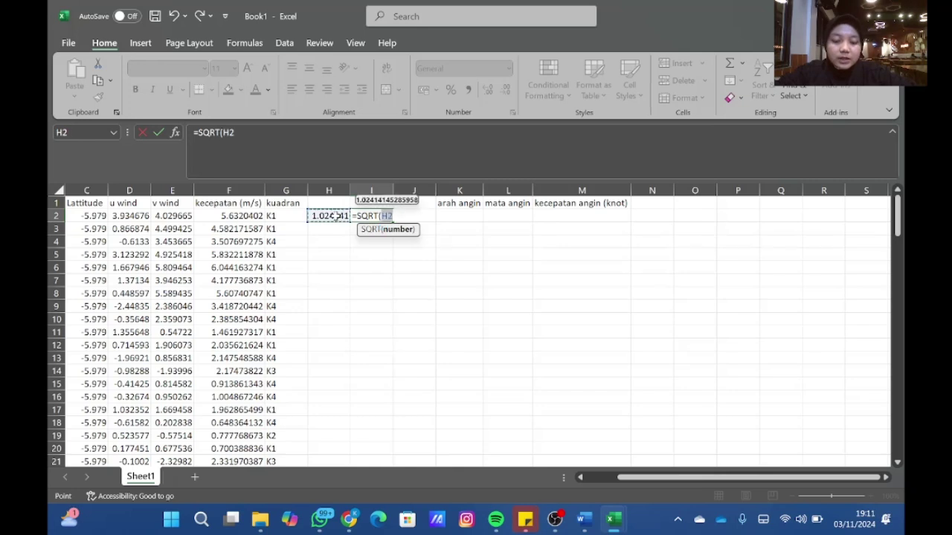
type("^2")
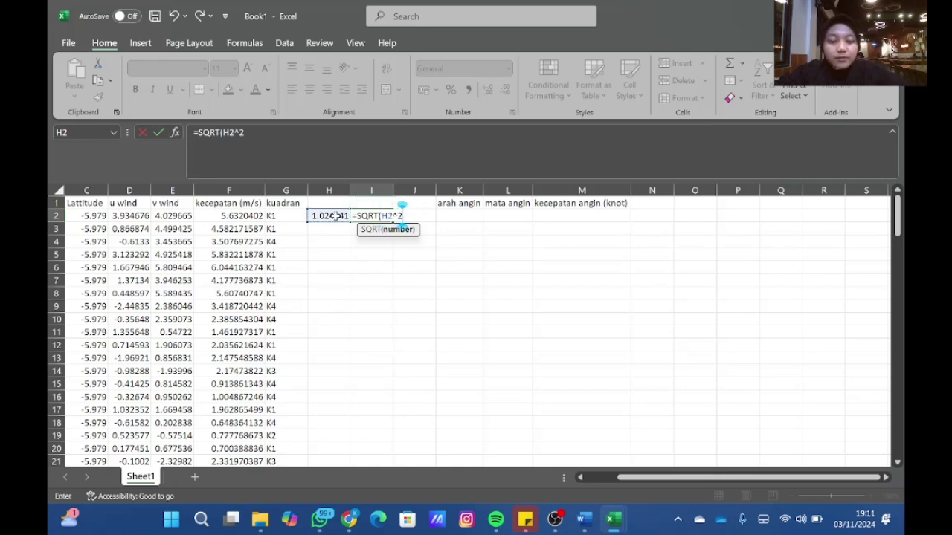
type(")")
key("Return")
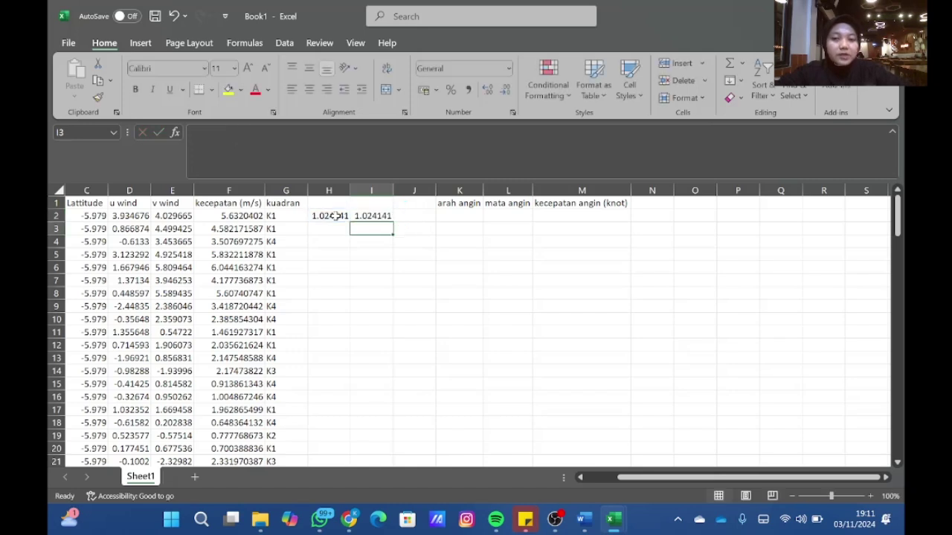
Fill the H2 ratio and I2 square-root formulas down columns H and I
left_click(336, 216)
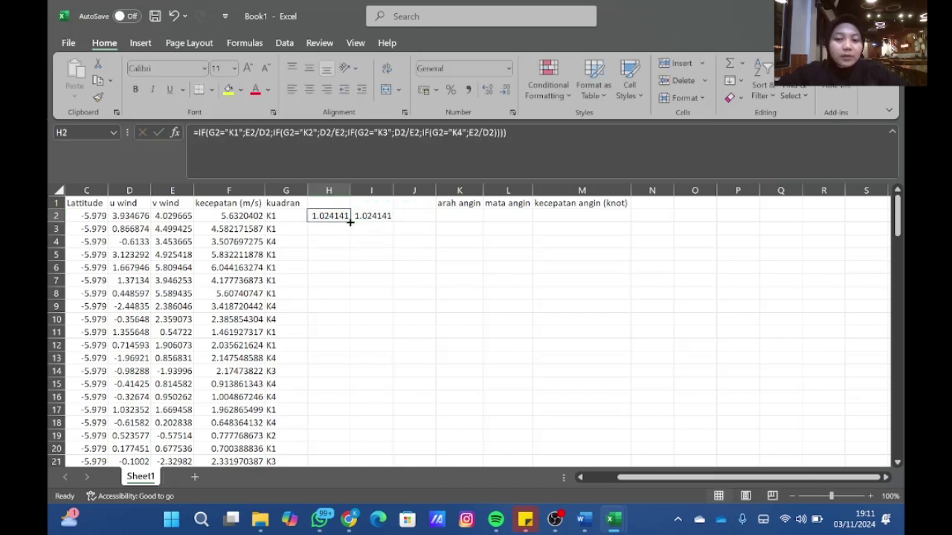
double_click(350, 221)
left_click(366, 216)
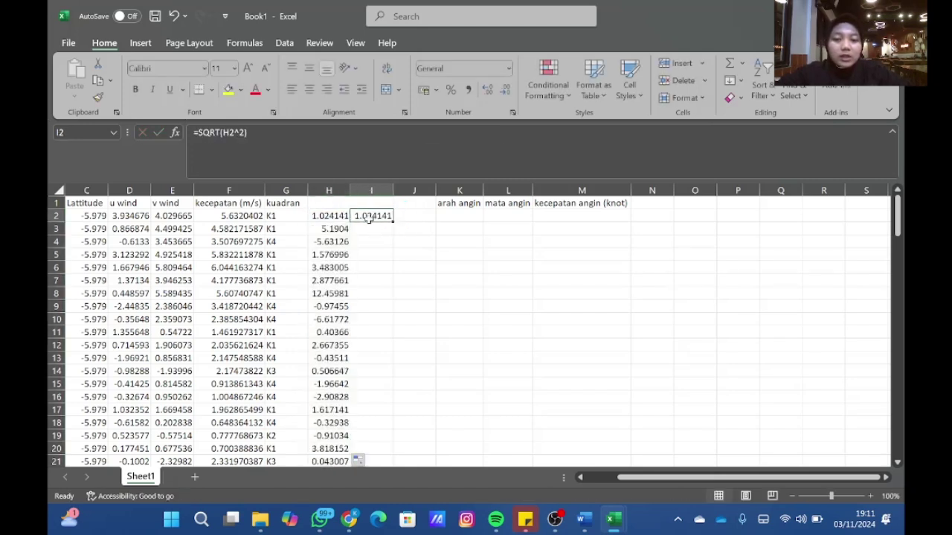
double_click(390, 222)
left_click(421, 214)
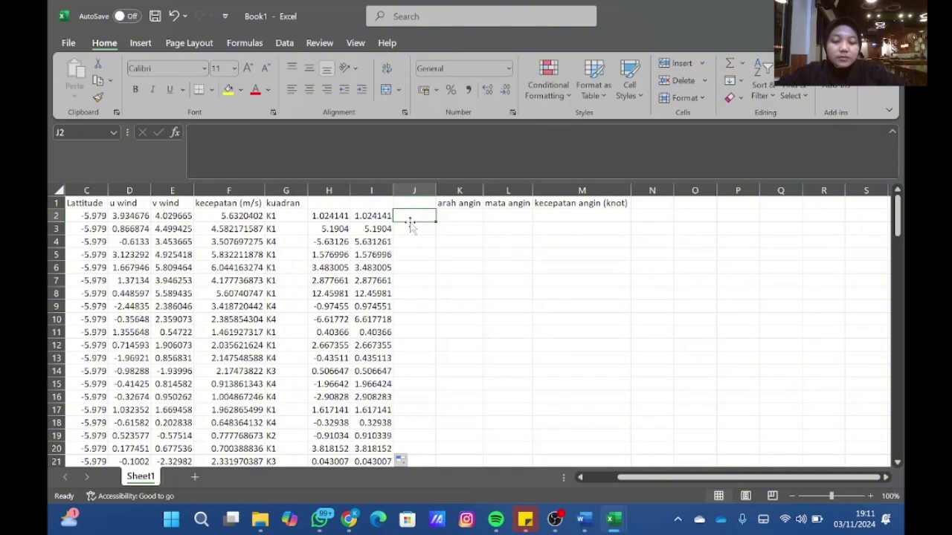
Enter =DEGREES(ATAN(I2)) in J2 and fill it down column J, giving 45.68332 in row 2
type("=")
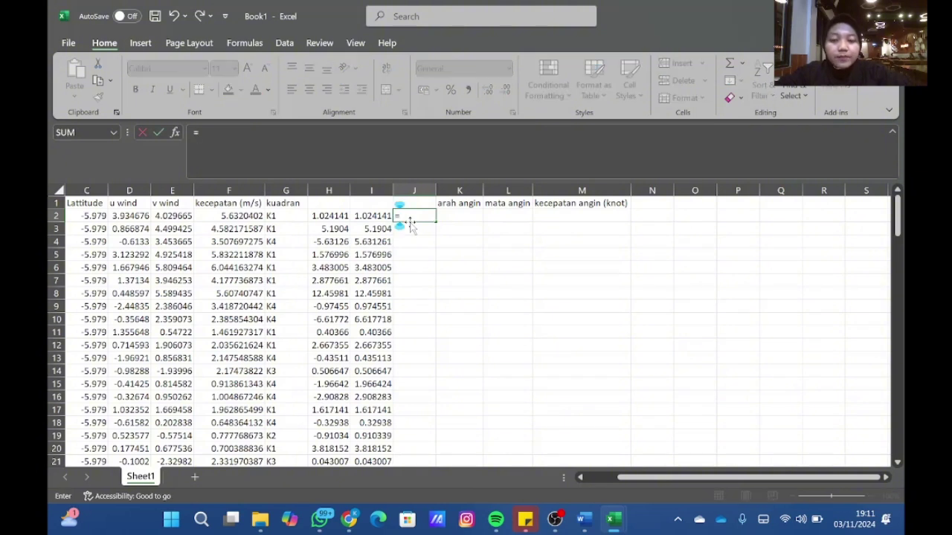
type("DEGREES")
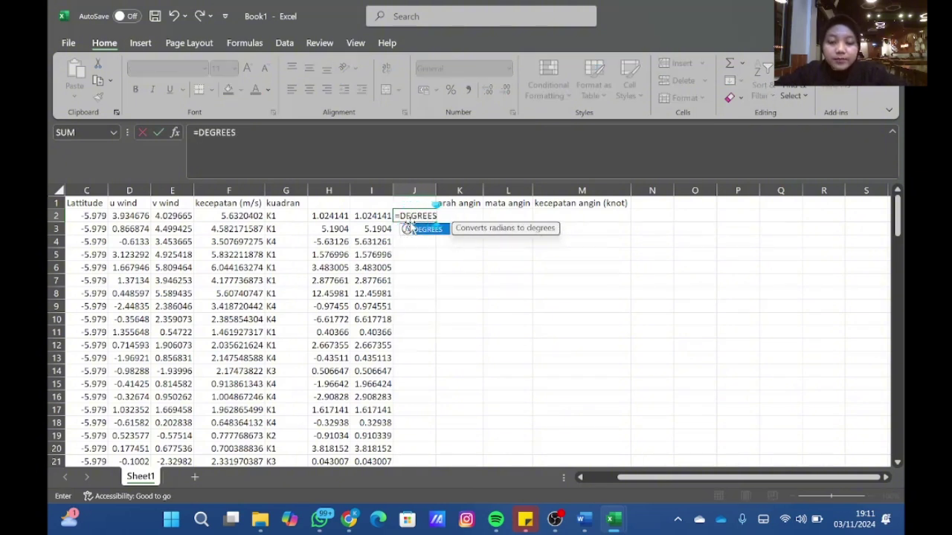
type("(ATA")
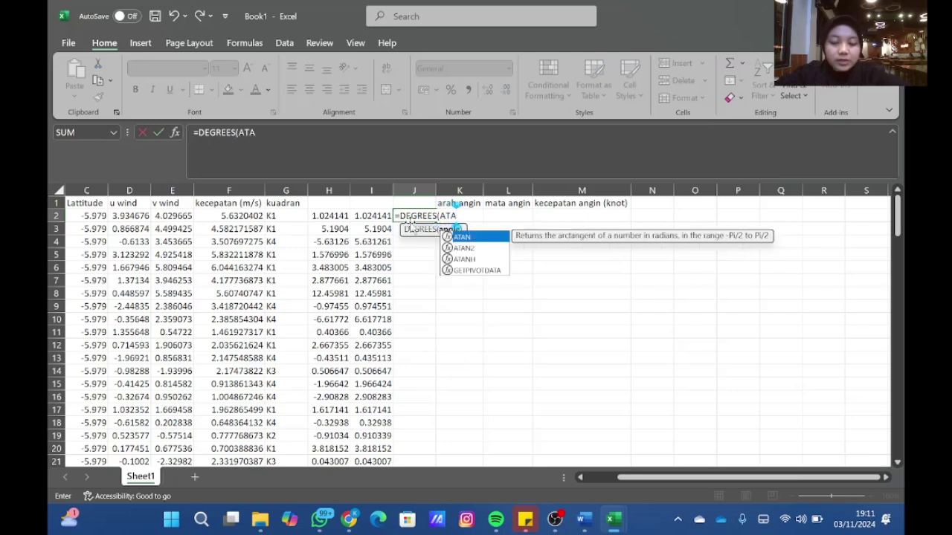
type("N(")
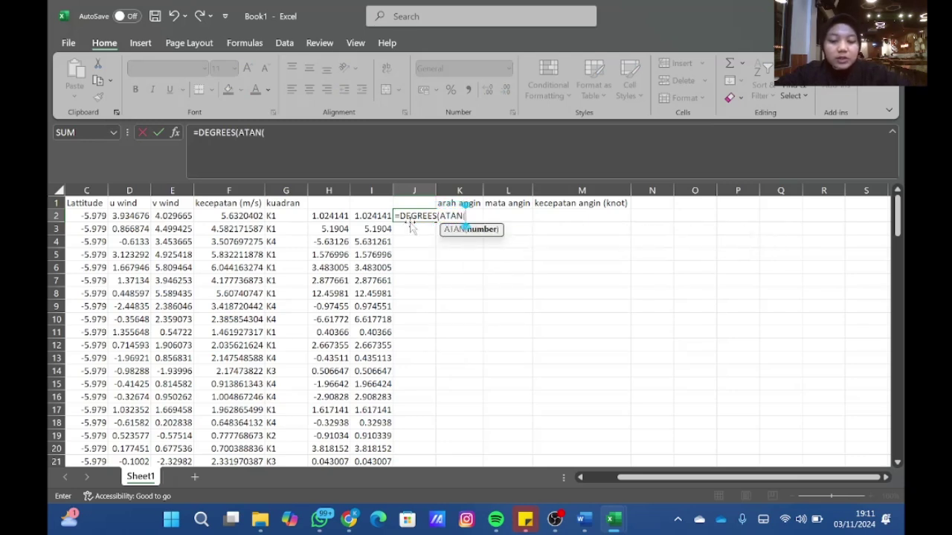
left_click(376, 216)
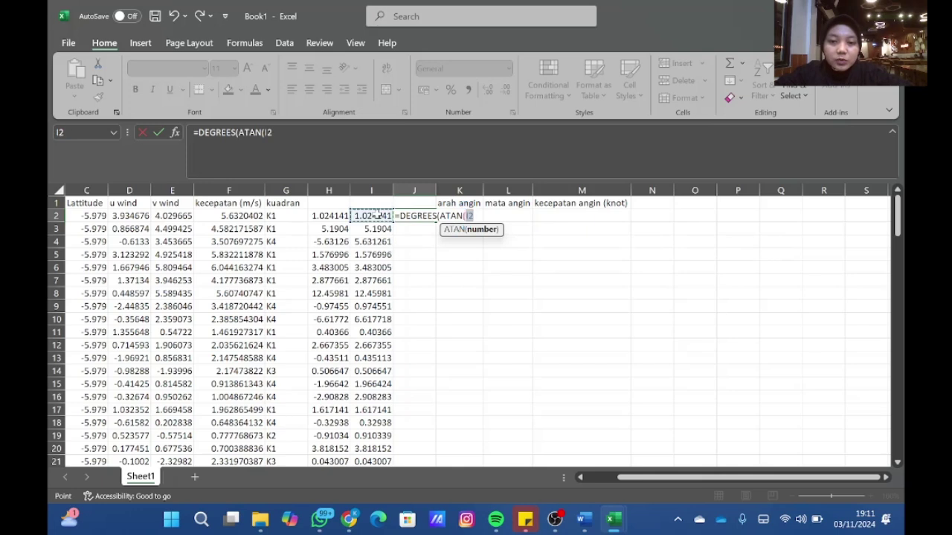
type("))")
key("Return")
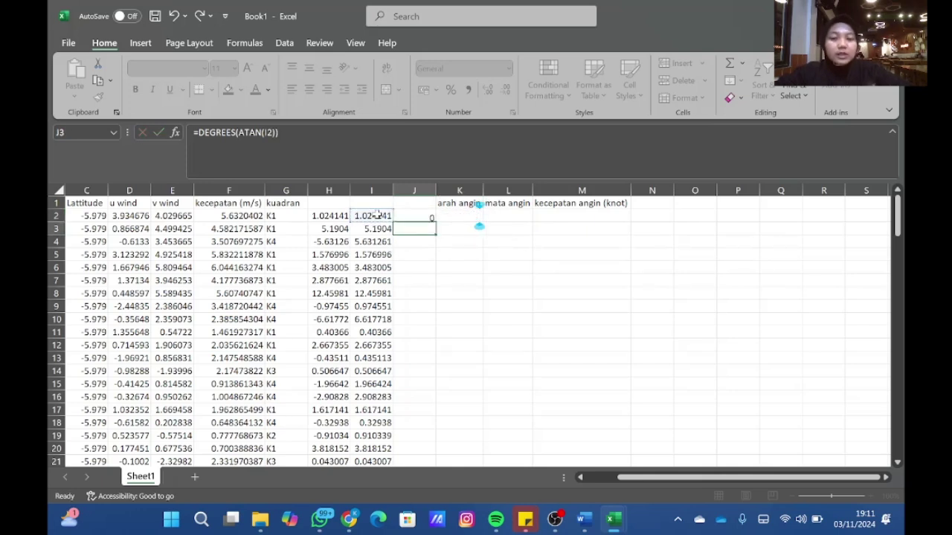
left_click(419, 216)
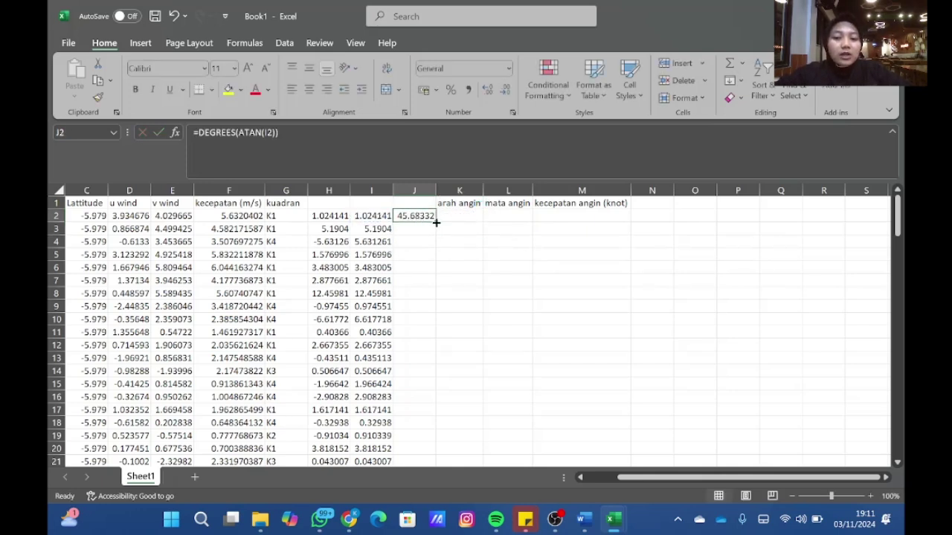
double_click(436, 222)
left_click(457, 217)
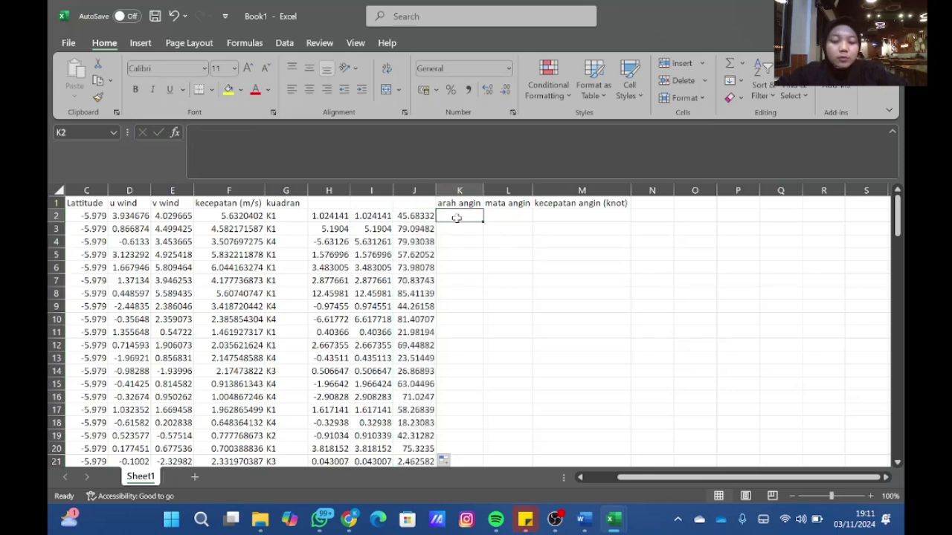
Enter a nested IF in K2 giving 90, 180, 270 or 360 minus J2 for K1–K4, returning 44.31668
type("=IF")
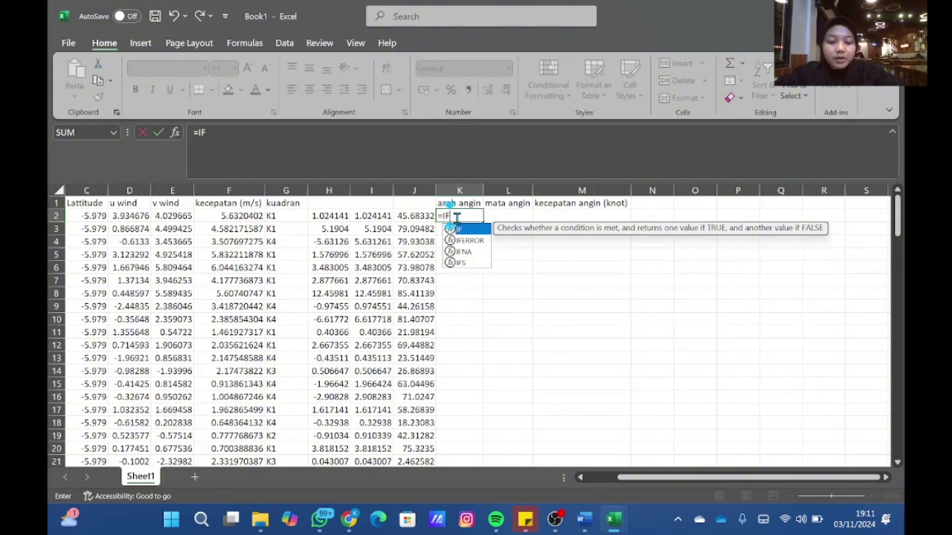
type("(G")
left_click(293, 217)
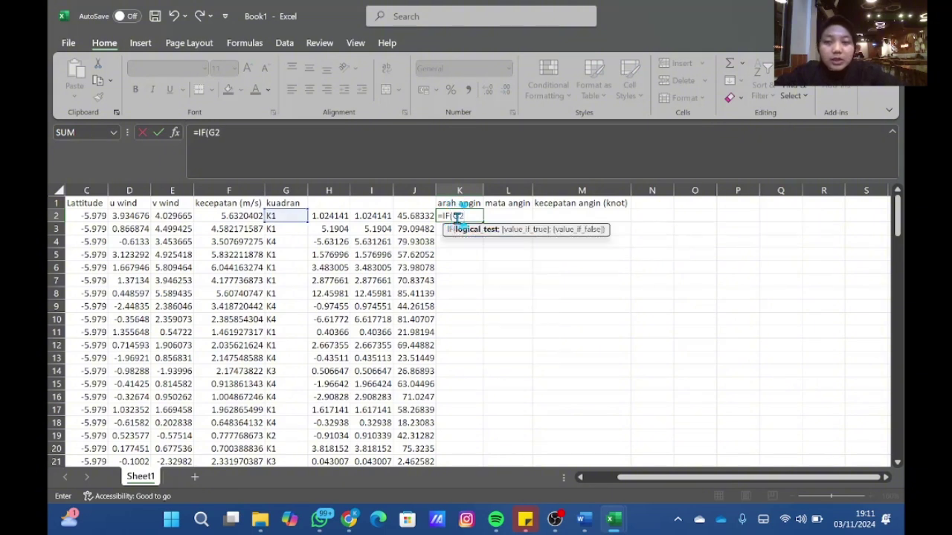
type("=")
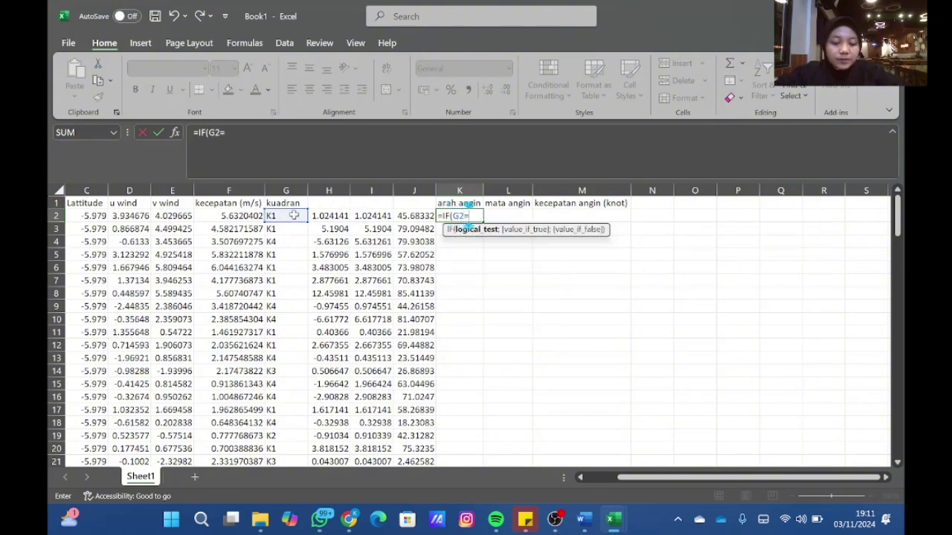
type("\"K1")
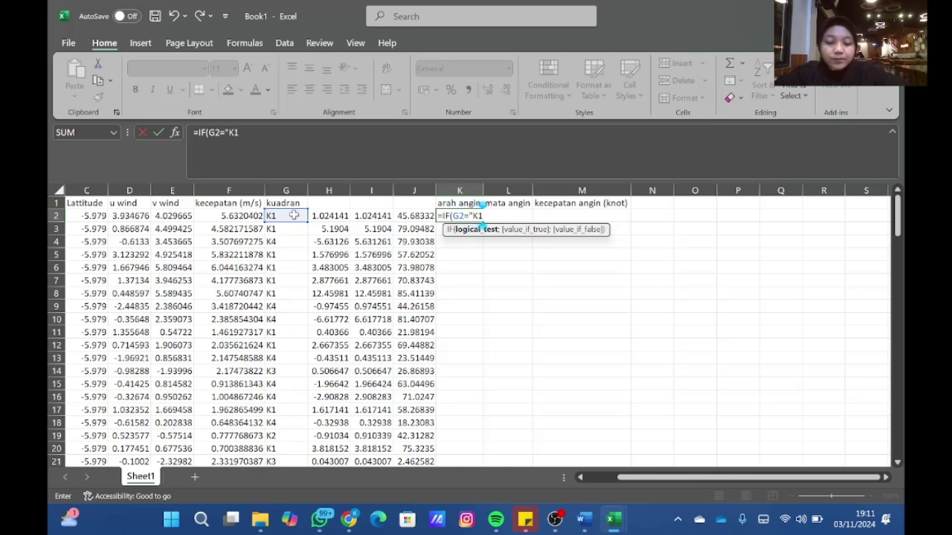
type("\"")
type(";")
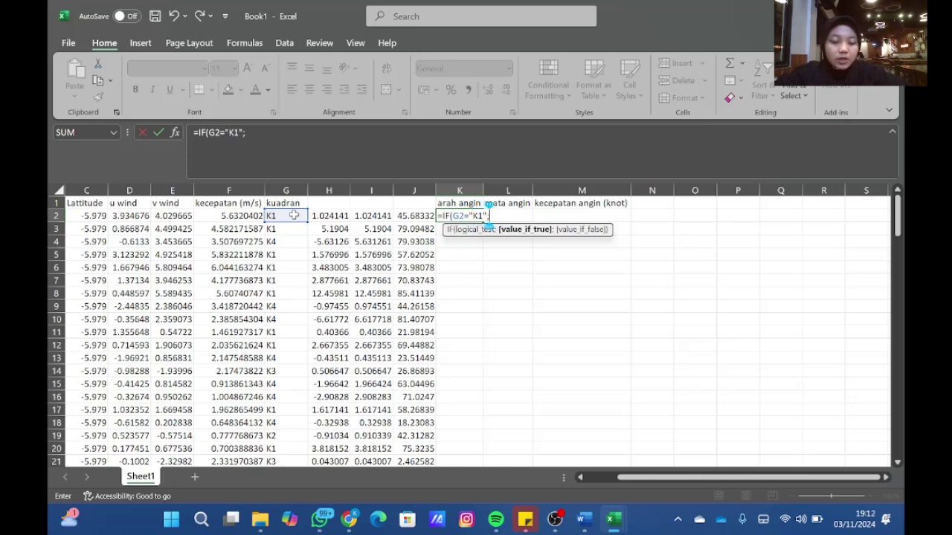
type("90-")
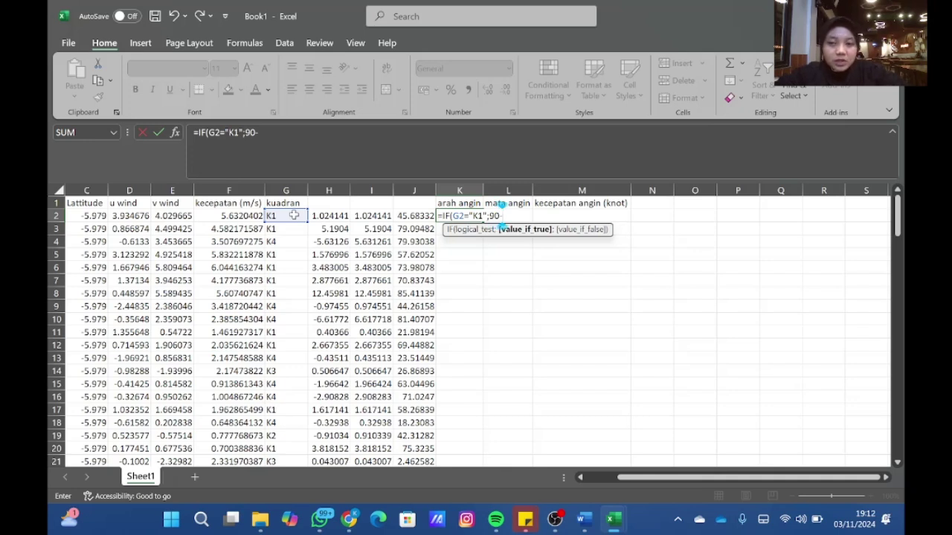
left_click(412, 217)
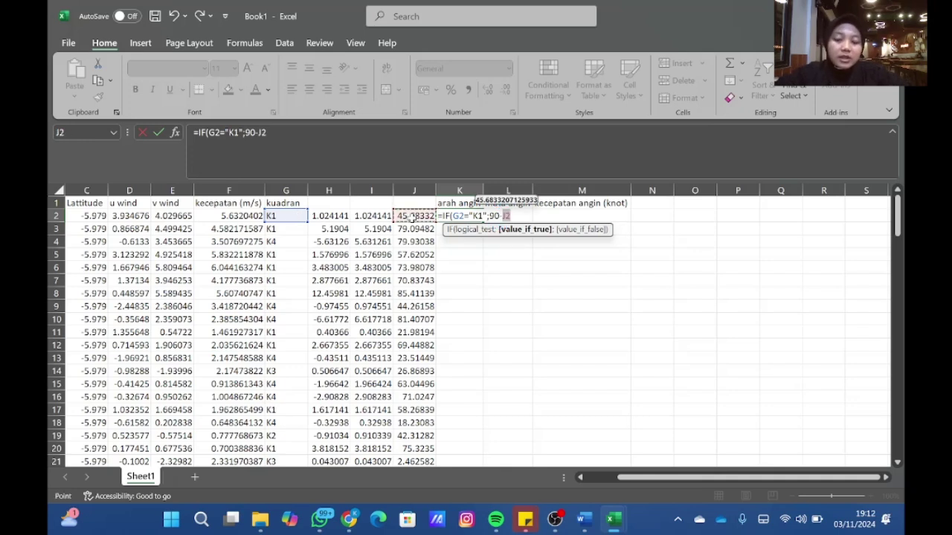
type(";IF")
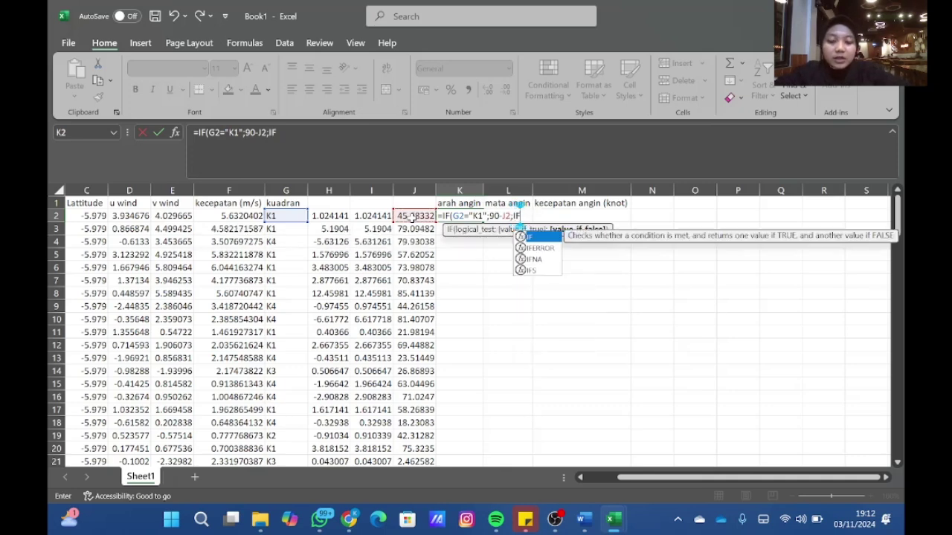
type("(G2")
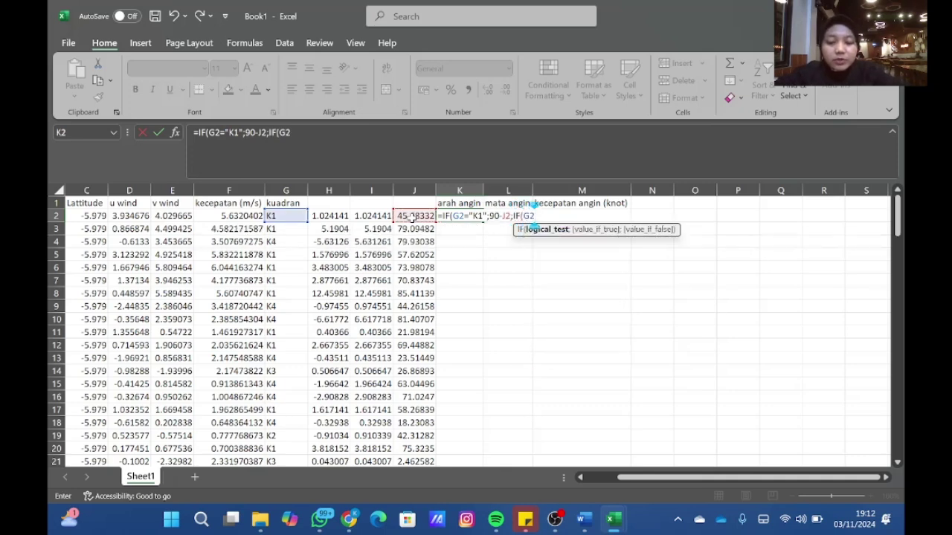
type("=\"K2")
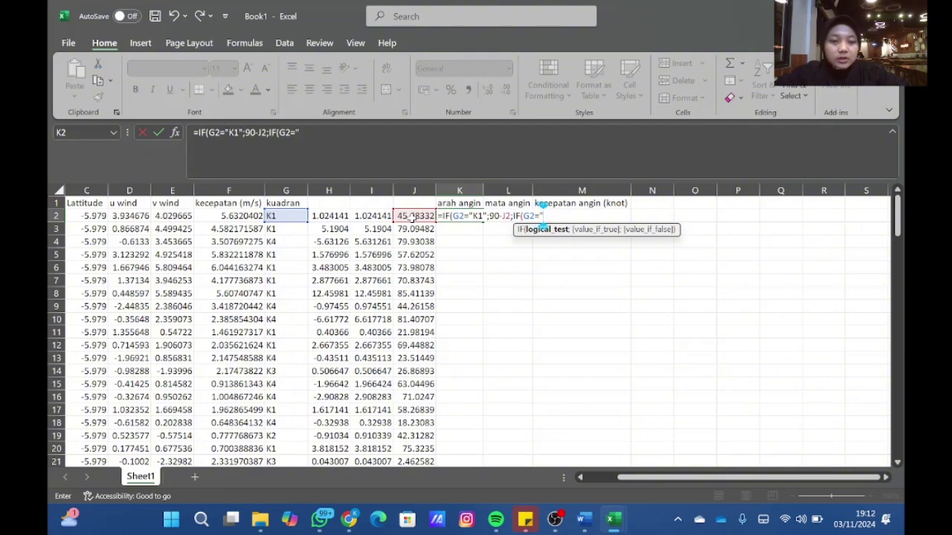
type("\"")
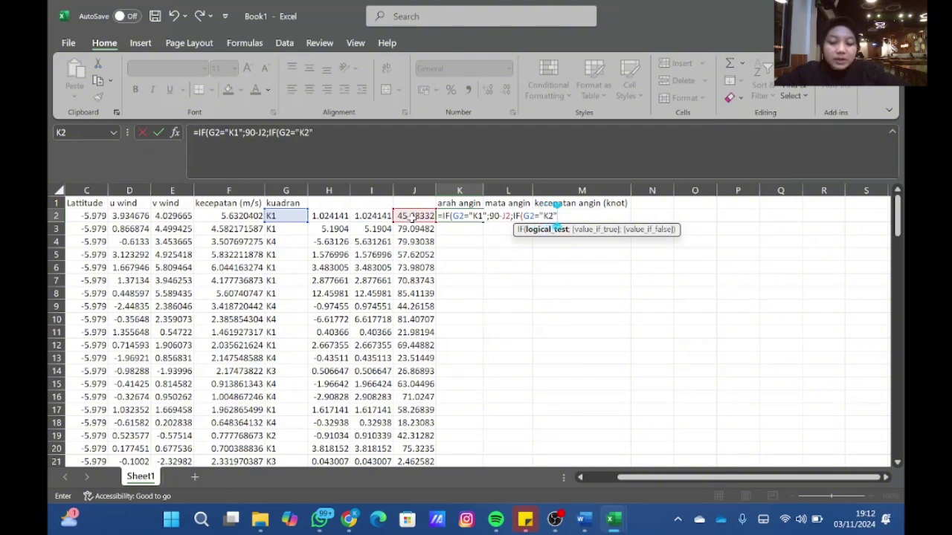
type(";")
type("1")
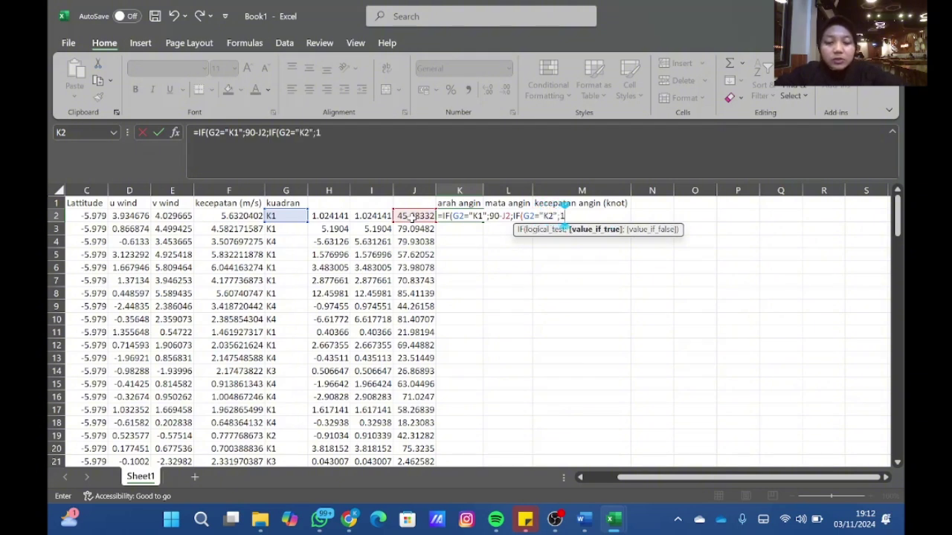
type("80-")
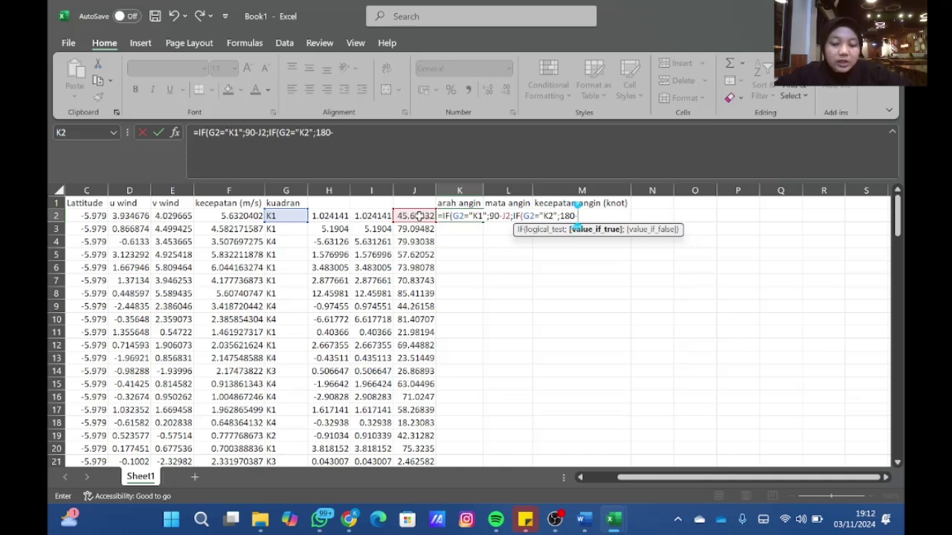
left_click(419, 215)
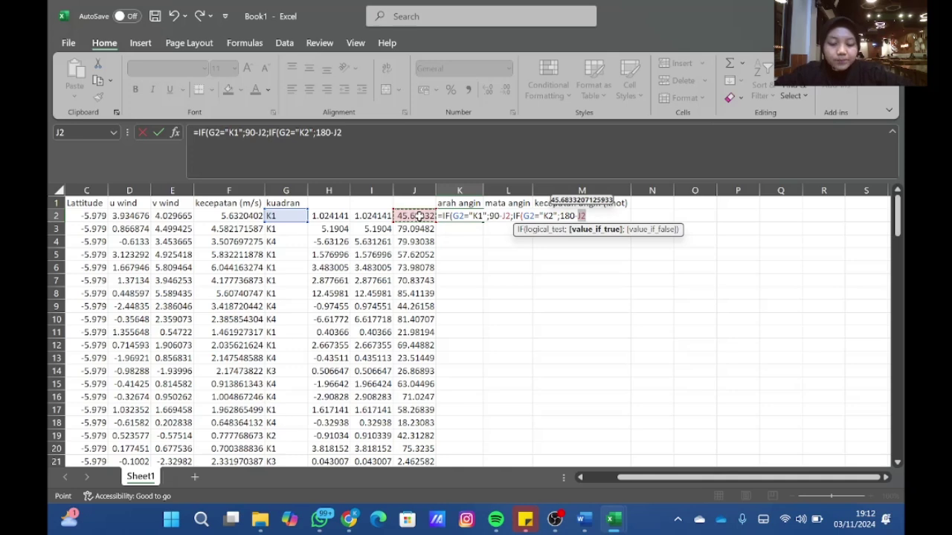
type(";IF")
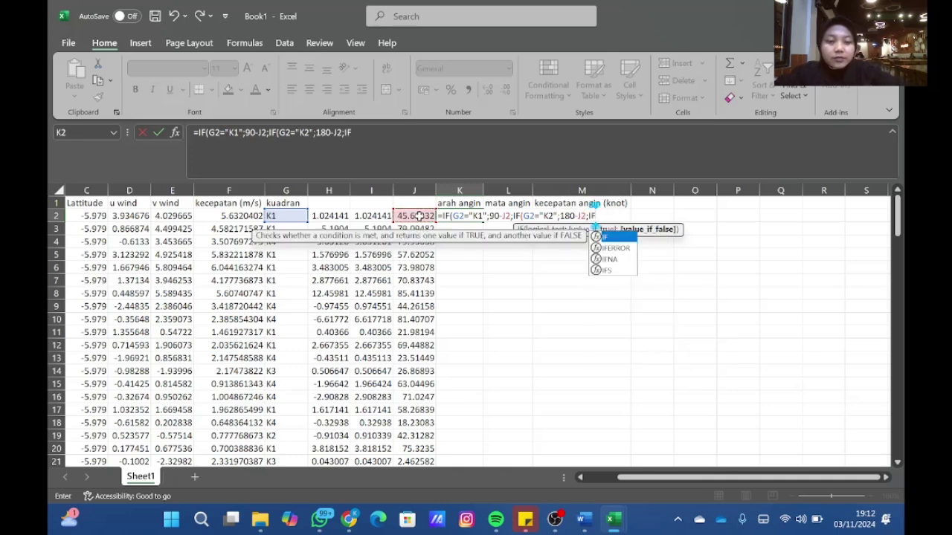
type("(G2")
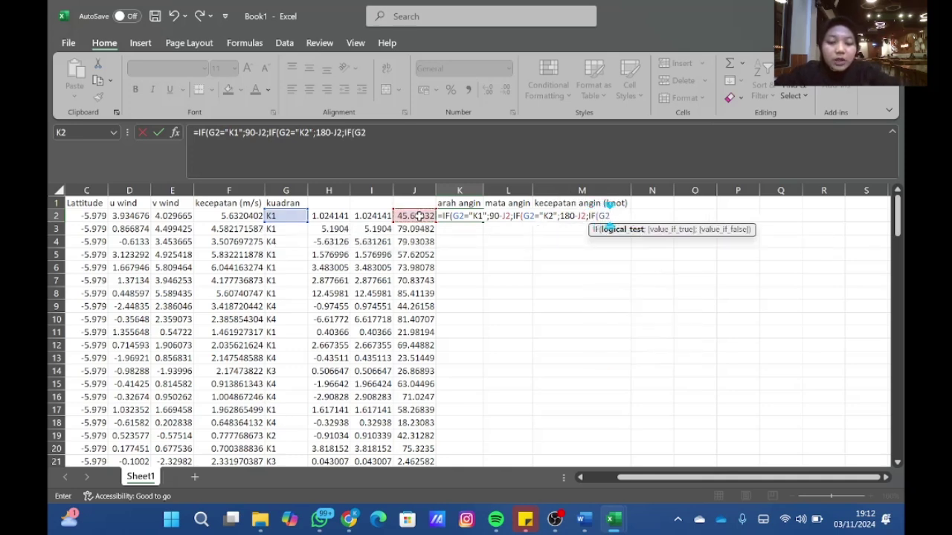
type("=")
type("\"K3")
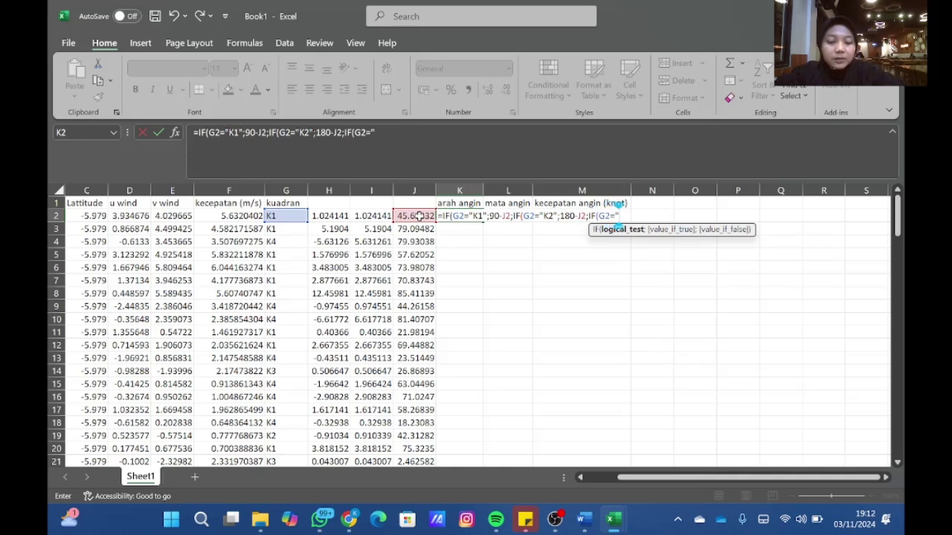
type("\"")
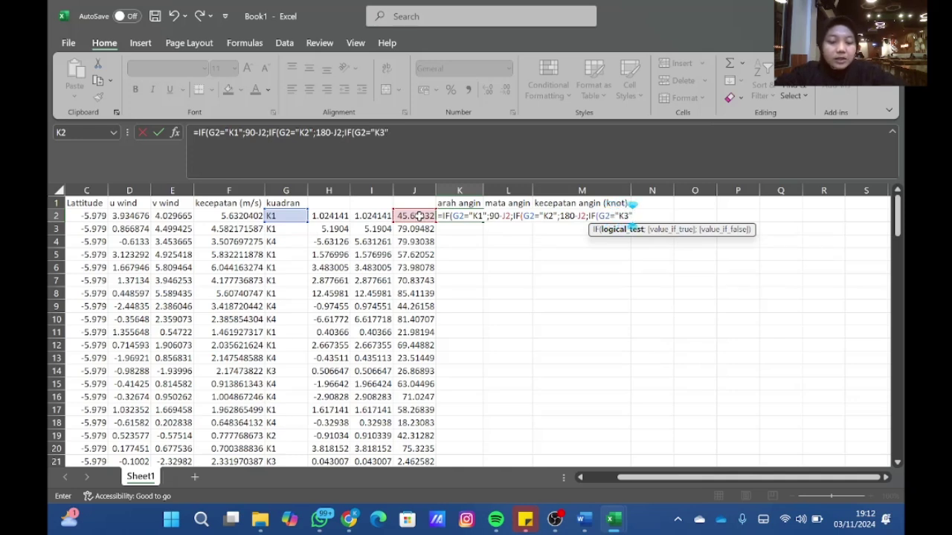
type(";270")
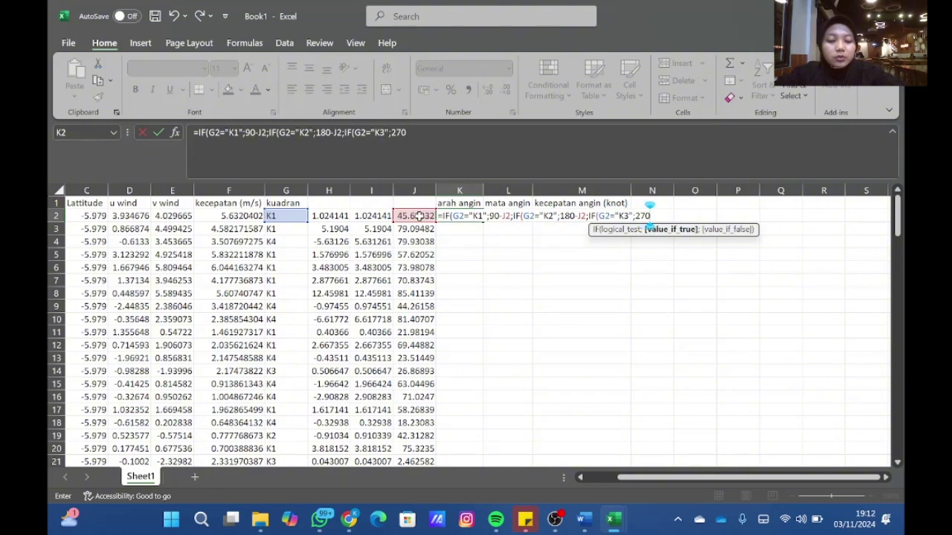
type("-")
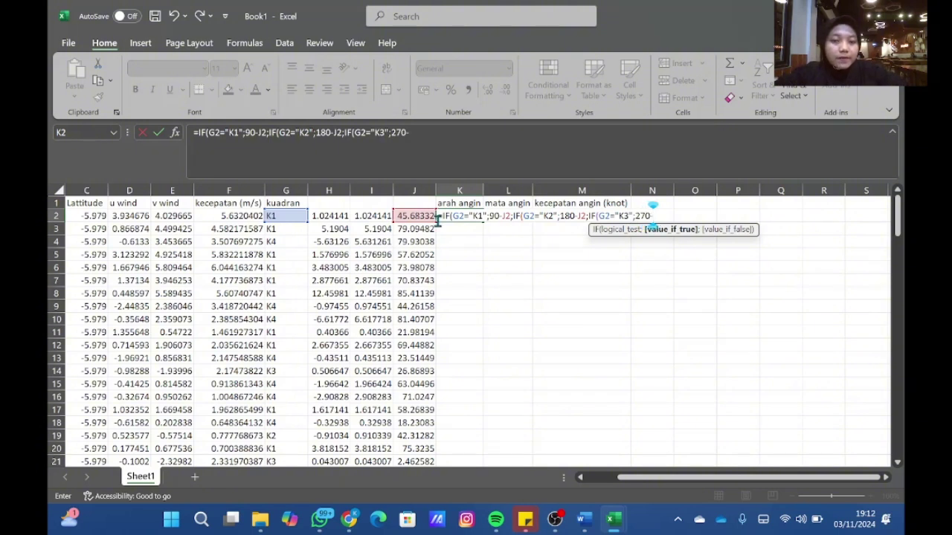
left_click(426, 216)
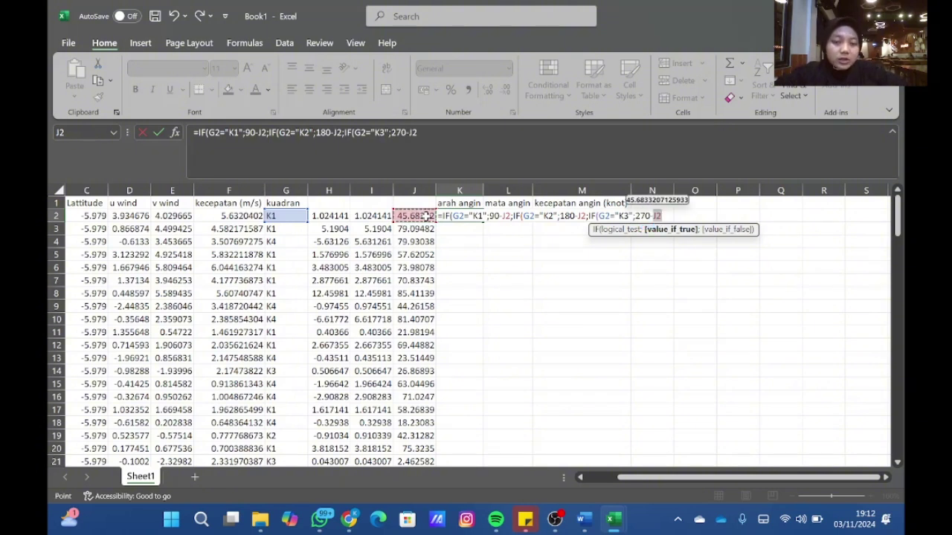
type(";IF(")
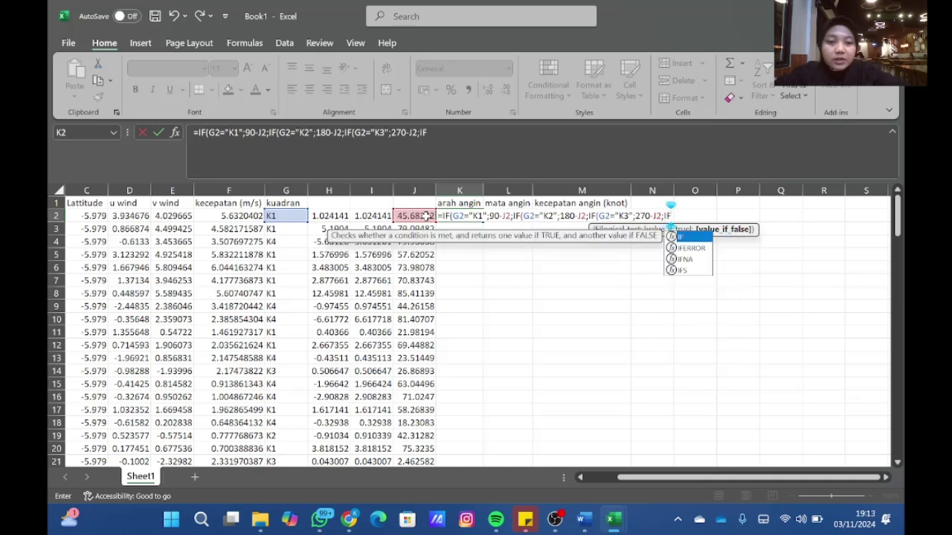
type("G2=")
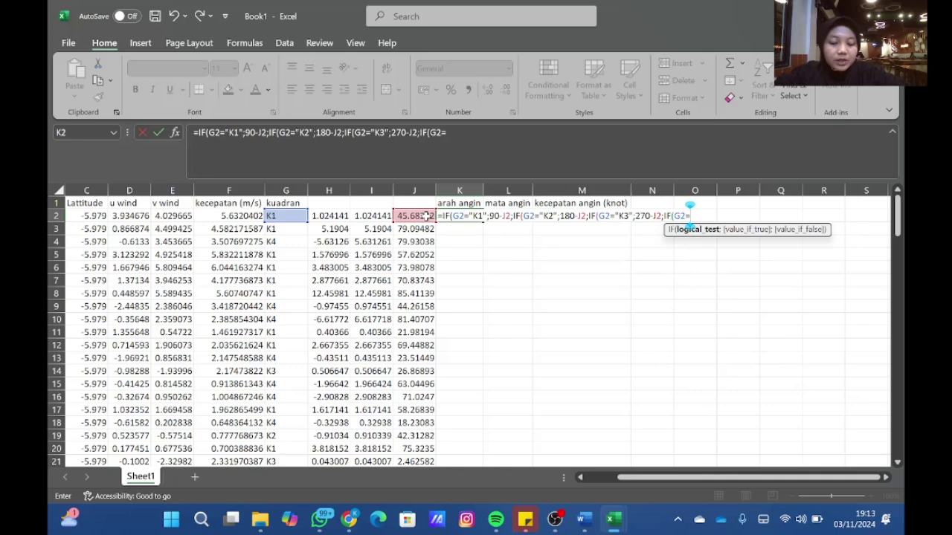
type("\"K4")
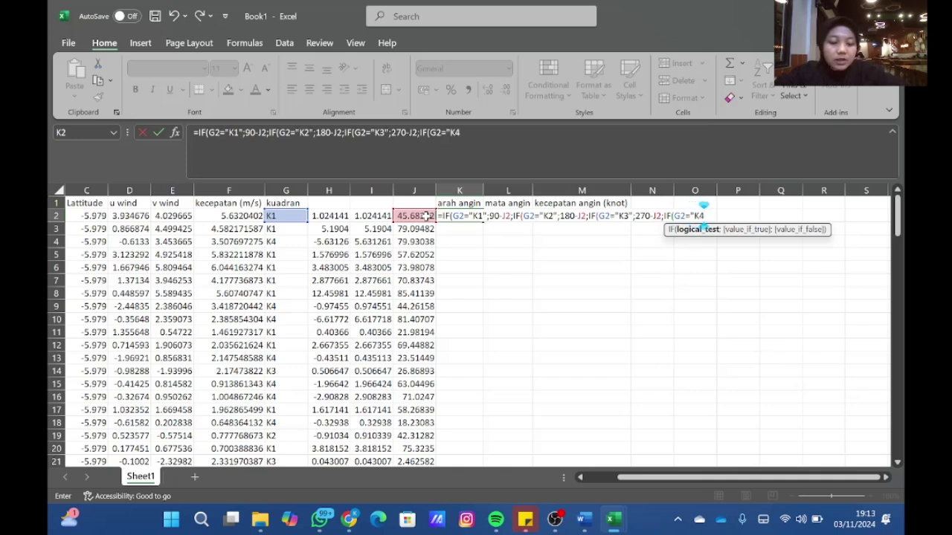
type("\";")
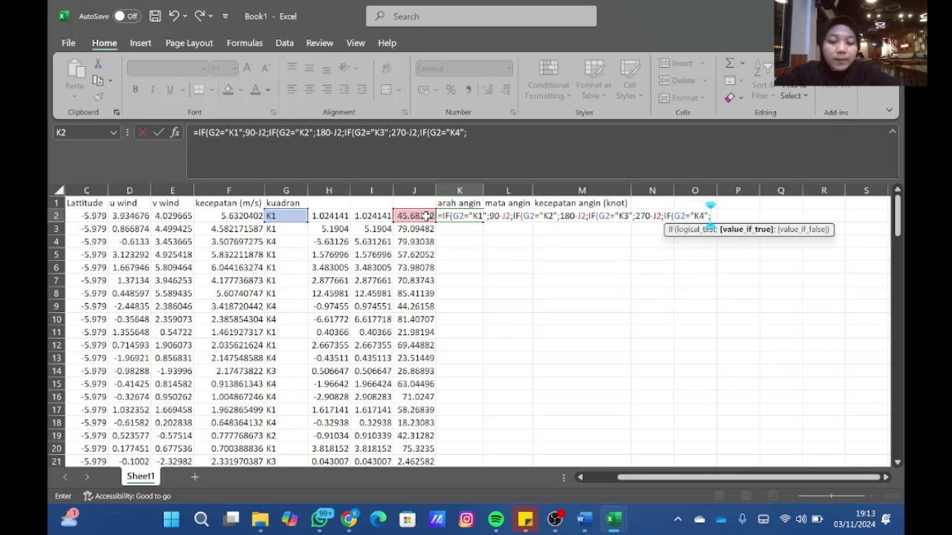
type("360-")
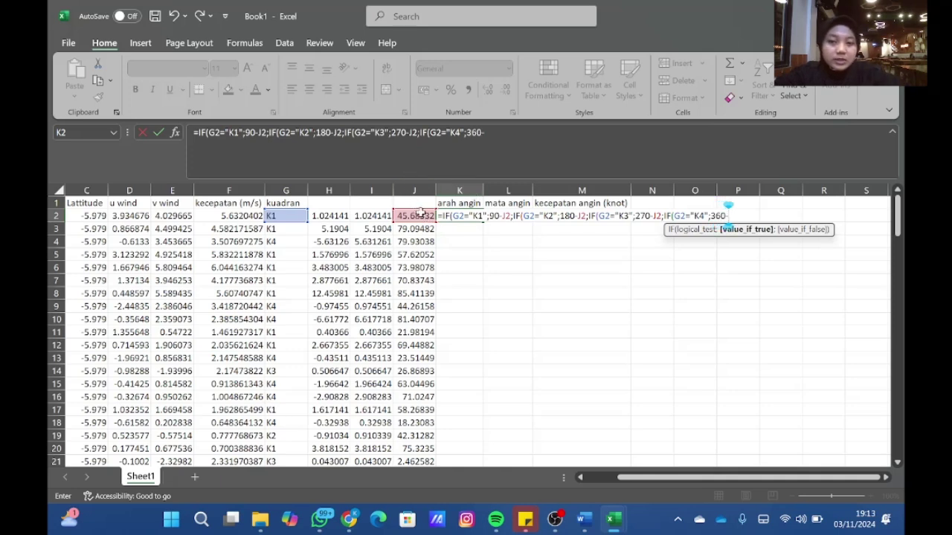
left_click(423, 215)
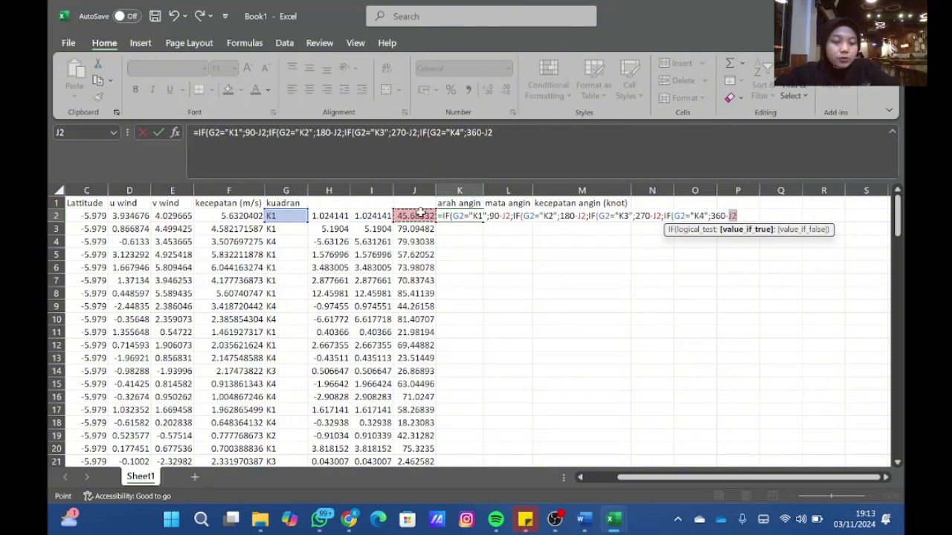
type("))))")
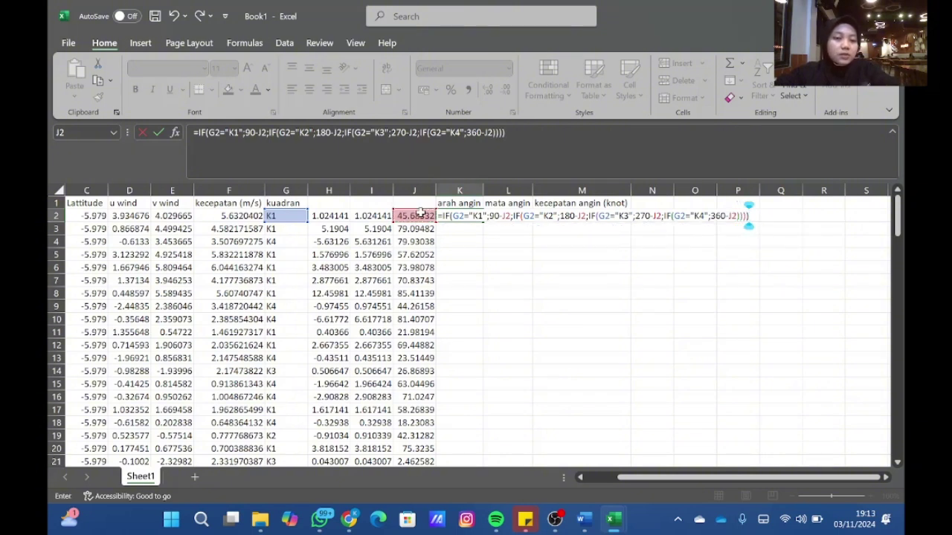
key("Return")
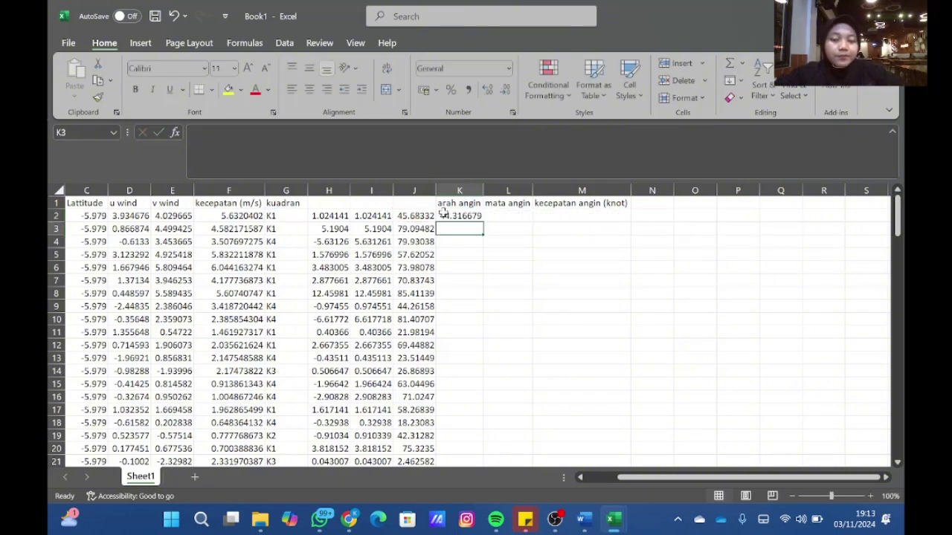
Copy K2's arah angin formula down column K, yielding directions like 10.905177 and 280.06962
key("Up")
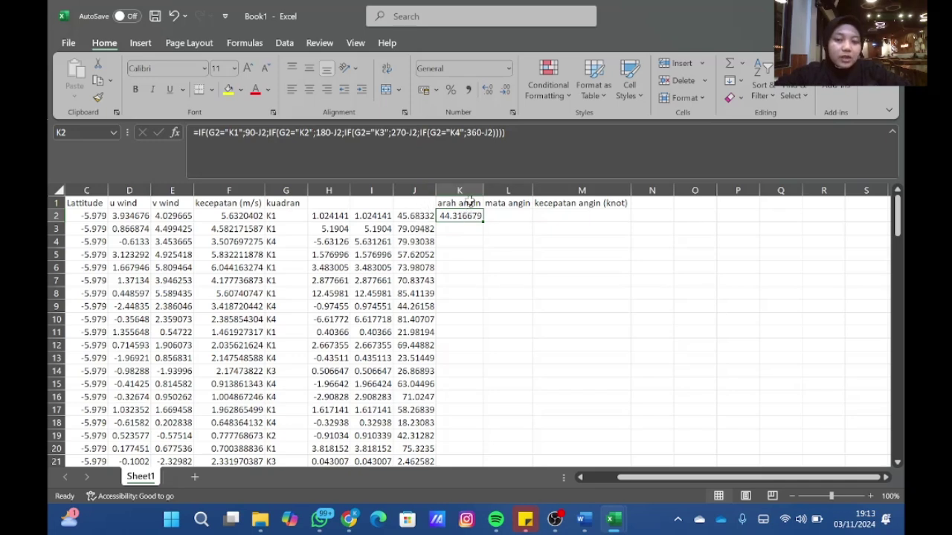
double_click(484, 221)
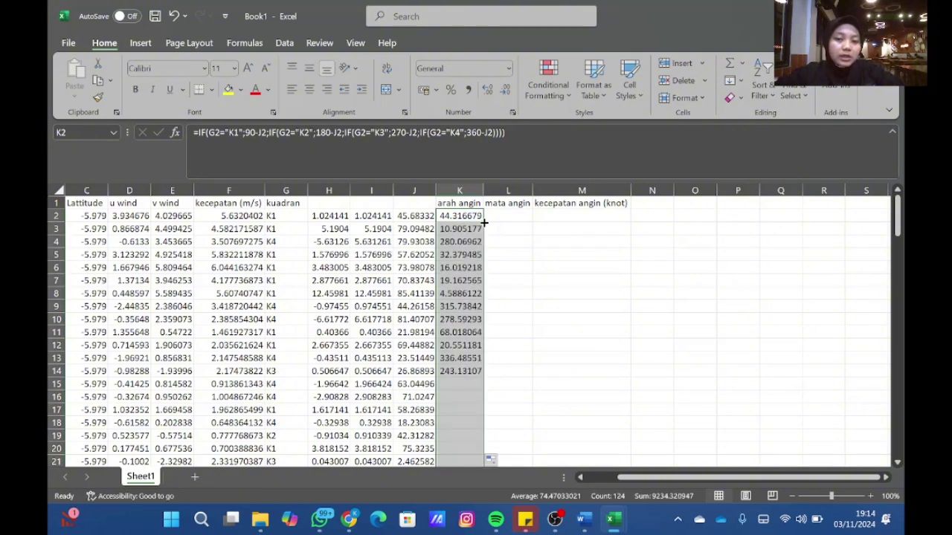
left_click(513, 215)
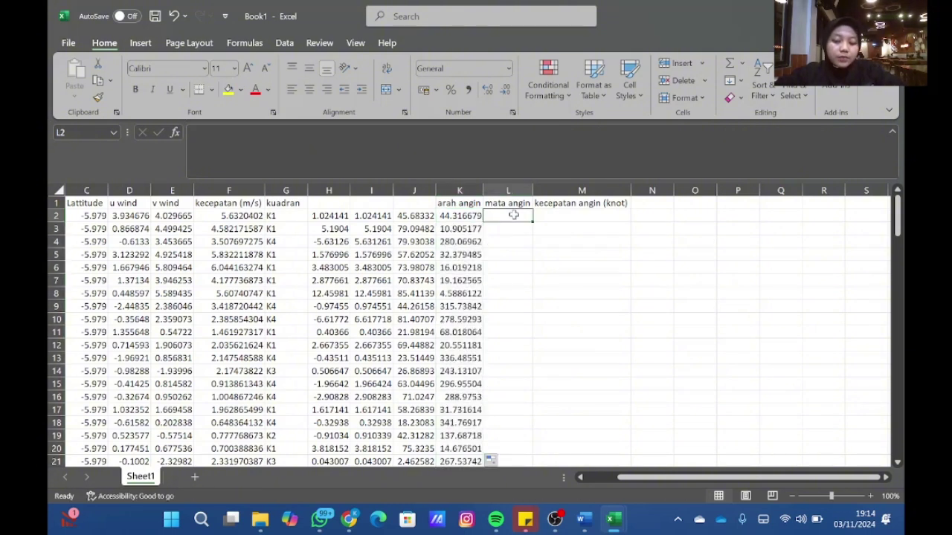
Enter a nested IF in L2 mapping K2 angles (>335 UTARA … >20 TIMUR LAUT) to directions, then autofit column L
type("=IF(")
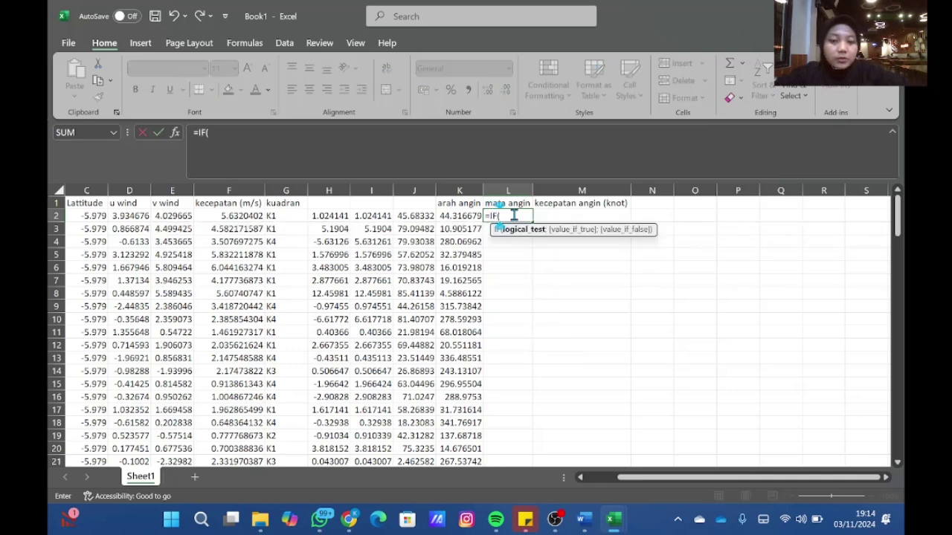
type("AND")
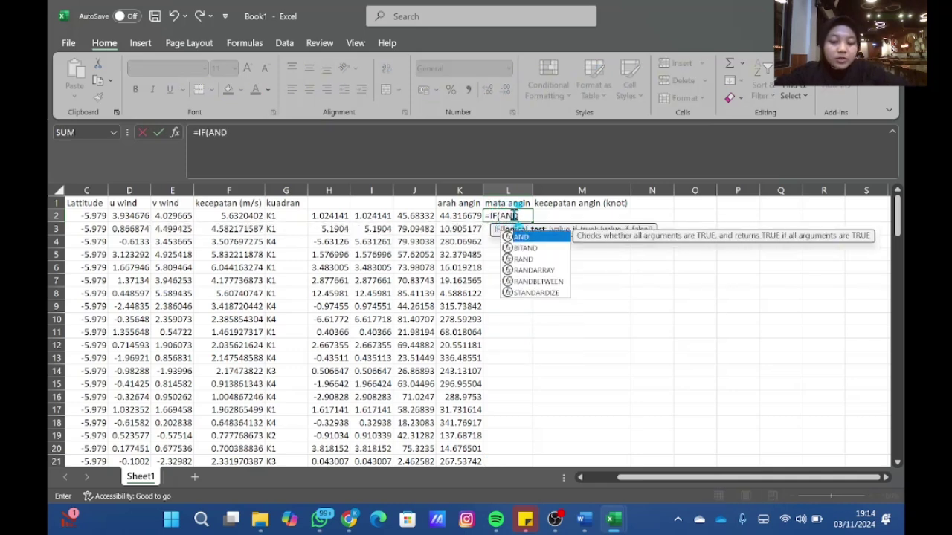
type("(K2")
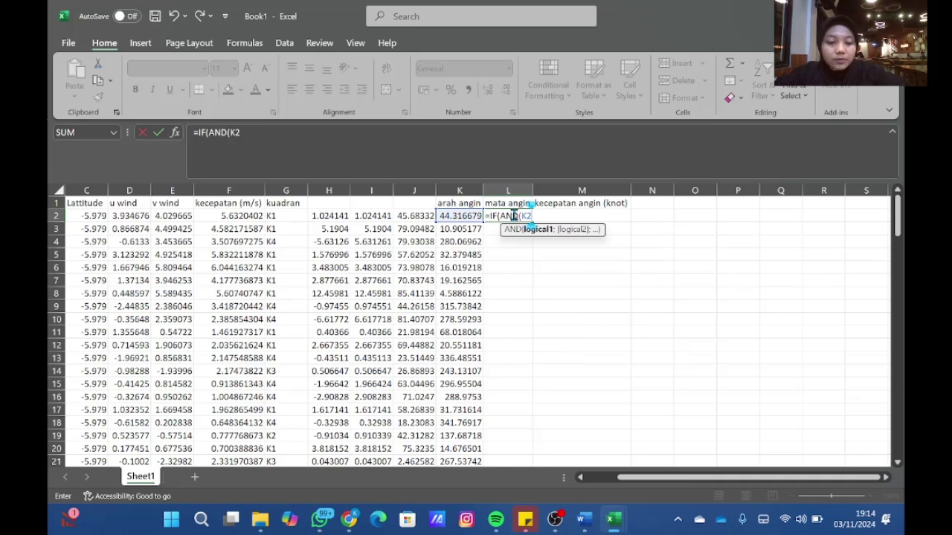
type(">")
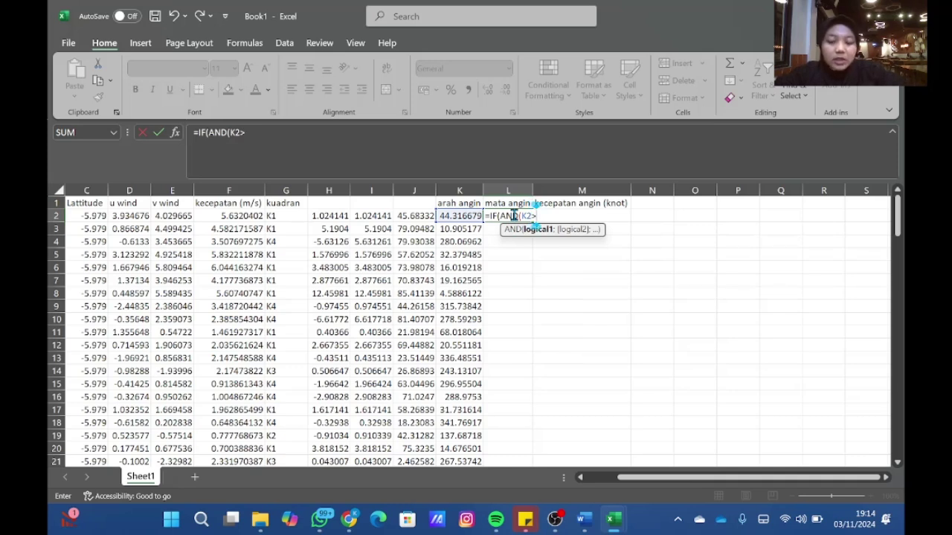
type("335")
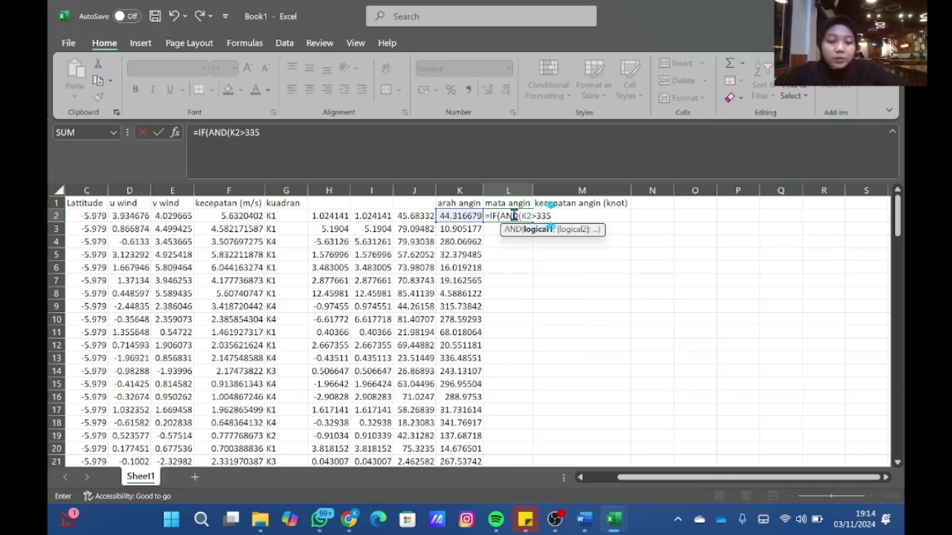
type(");\"UTA")
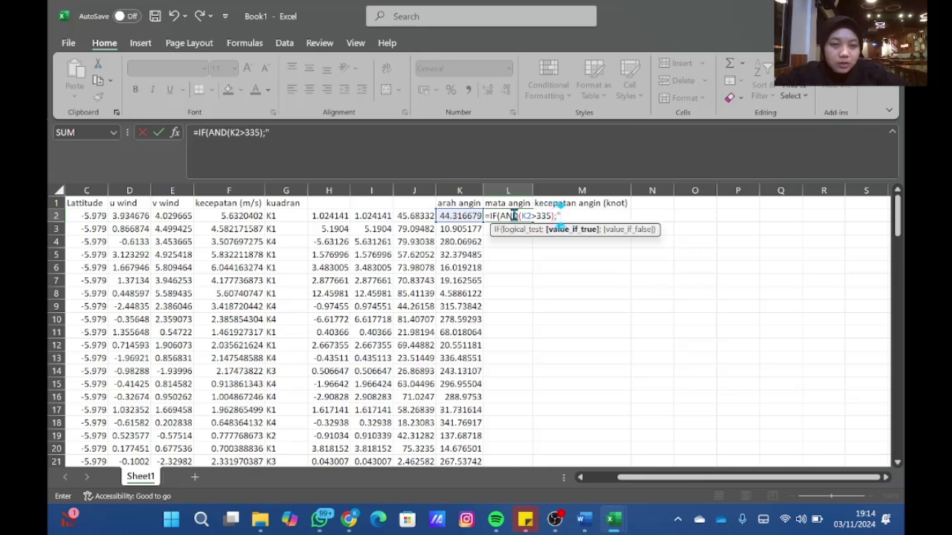
type("RA\"")
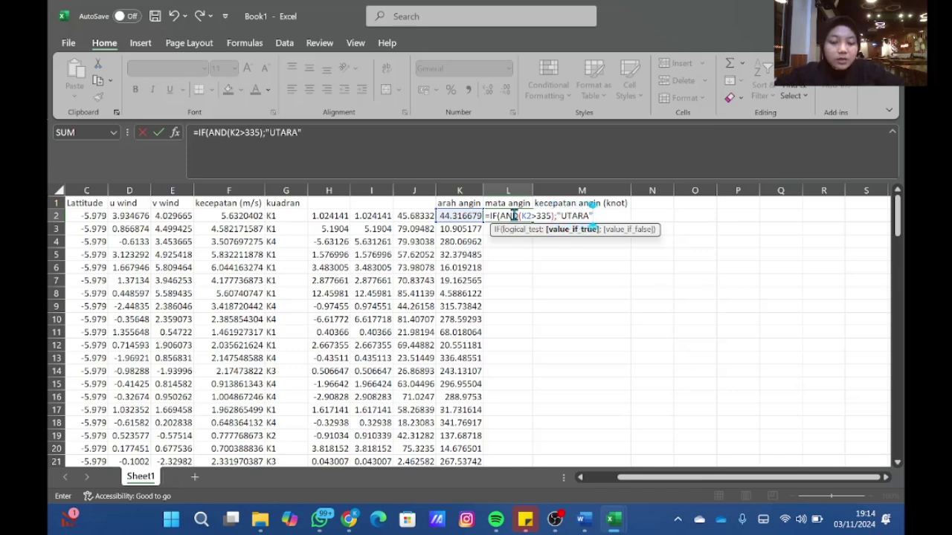
type(";IF")
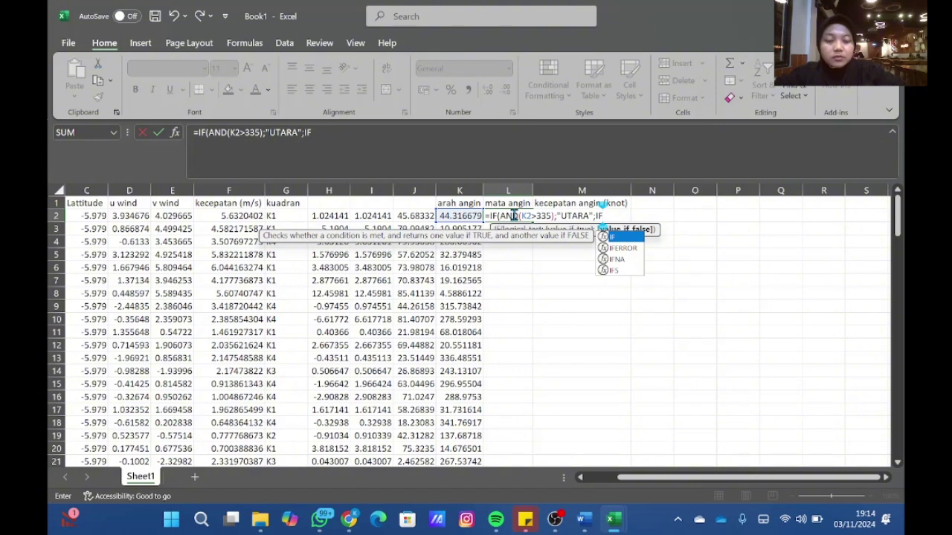
type("(K")
left_click(461, 216)
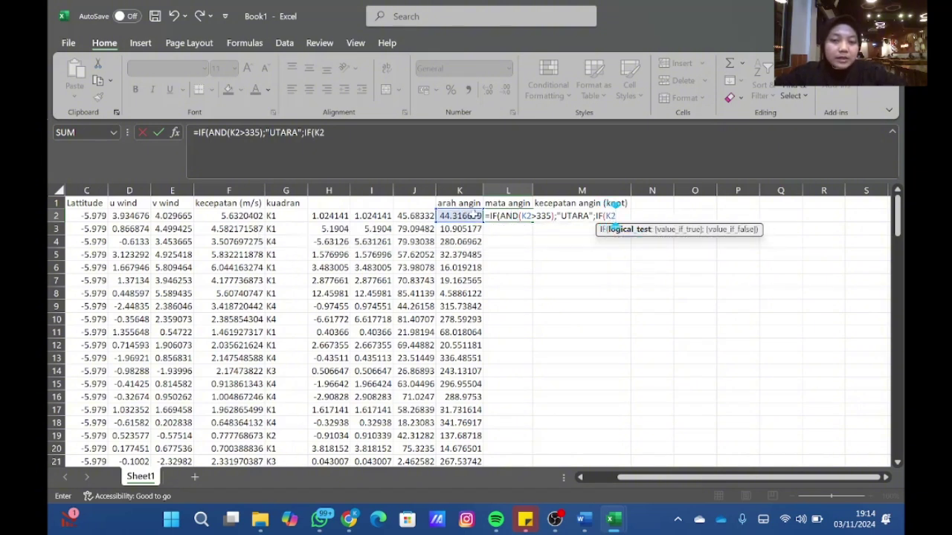
type(">290")
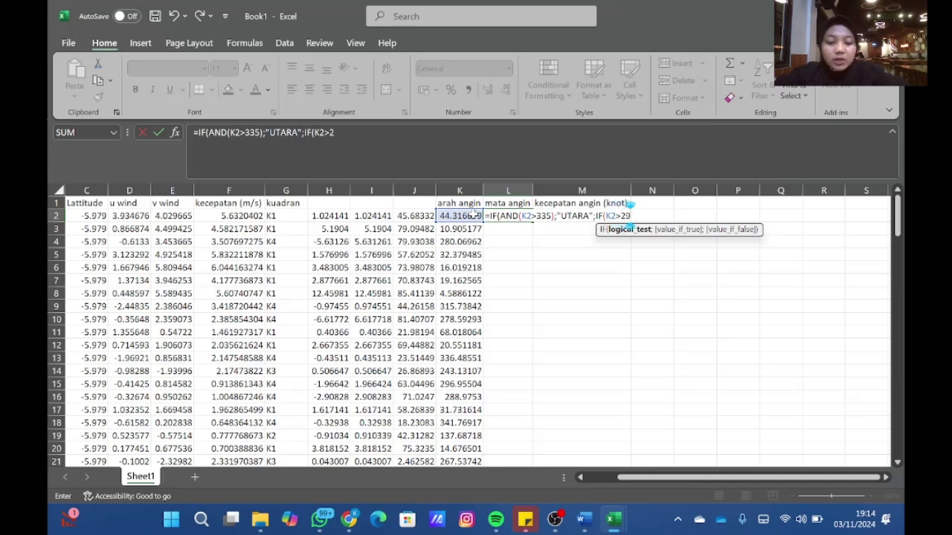
type(";\"B")
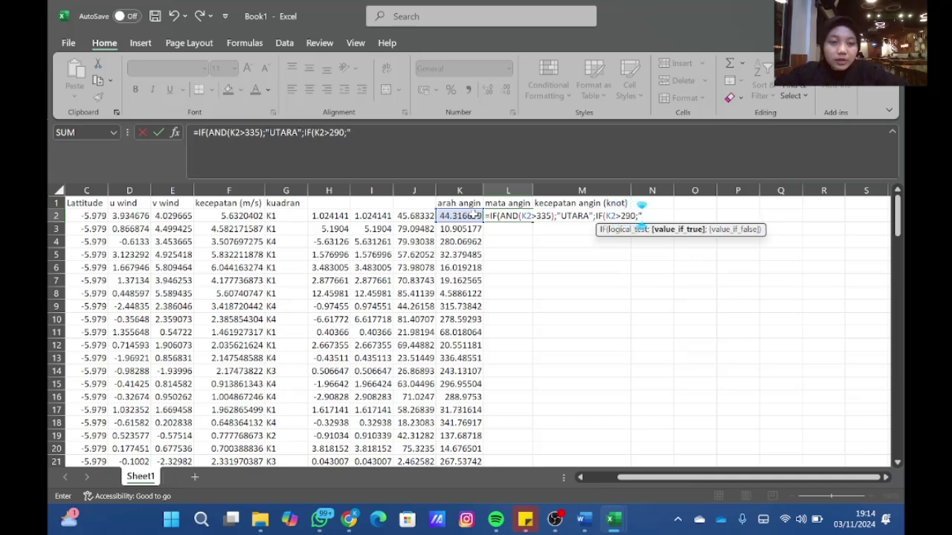
type("ARAT")
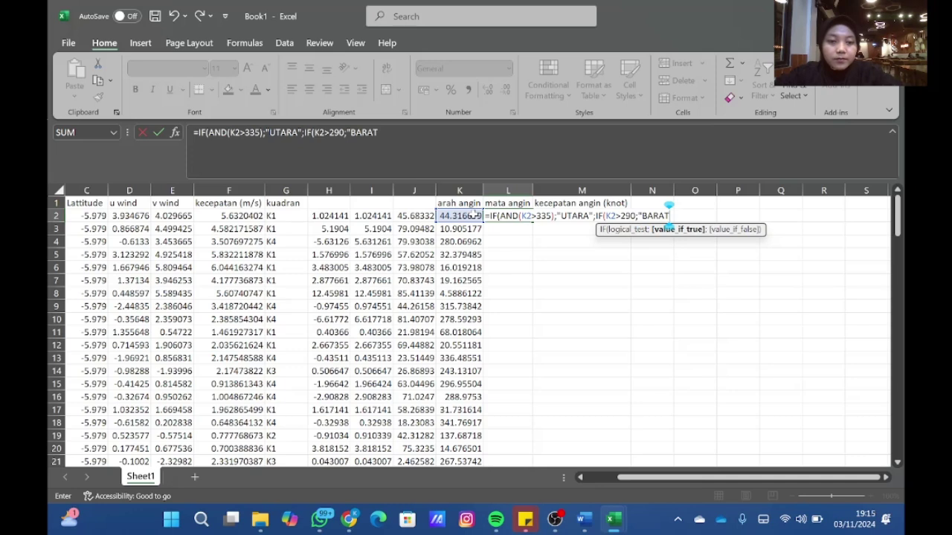
type(" LAUT\"")
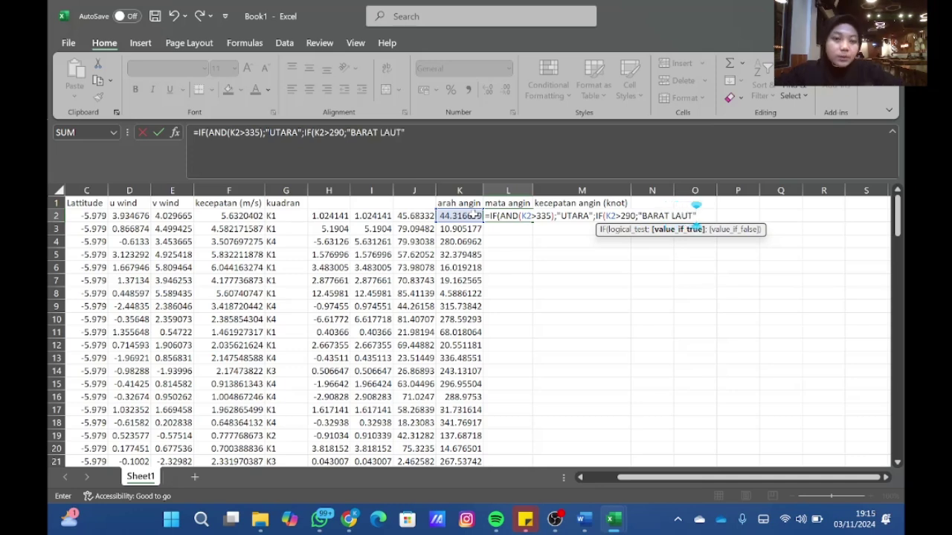
type(";")
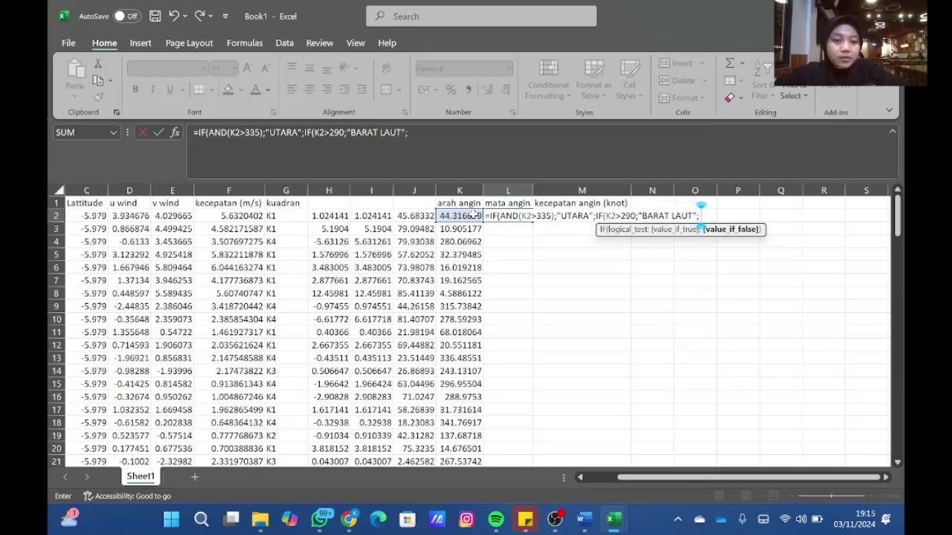
type(" IF")
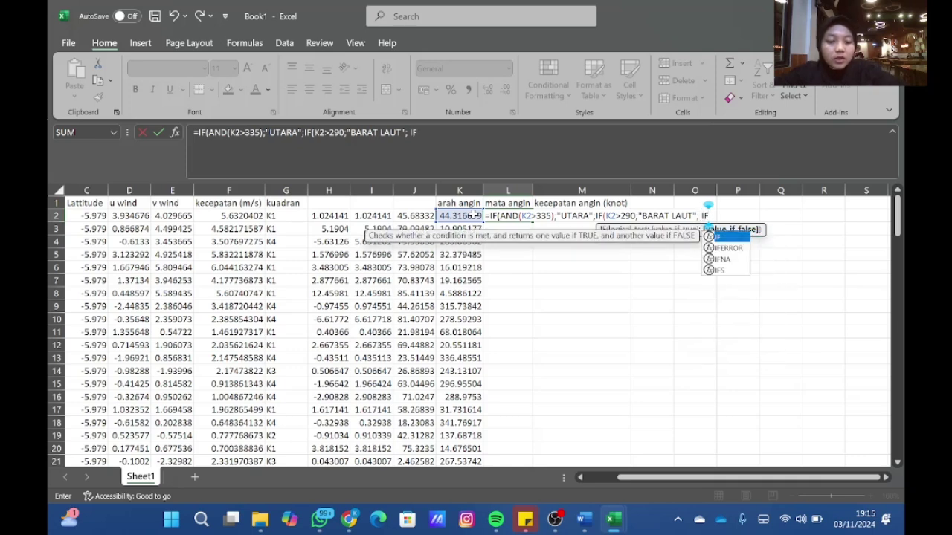
type("(")
left_click(459, 216)
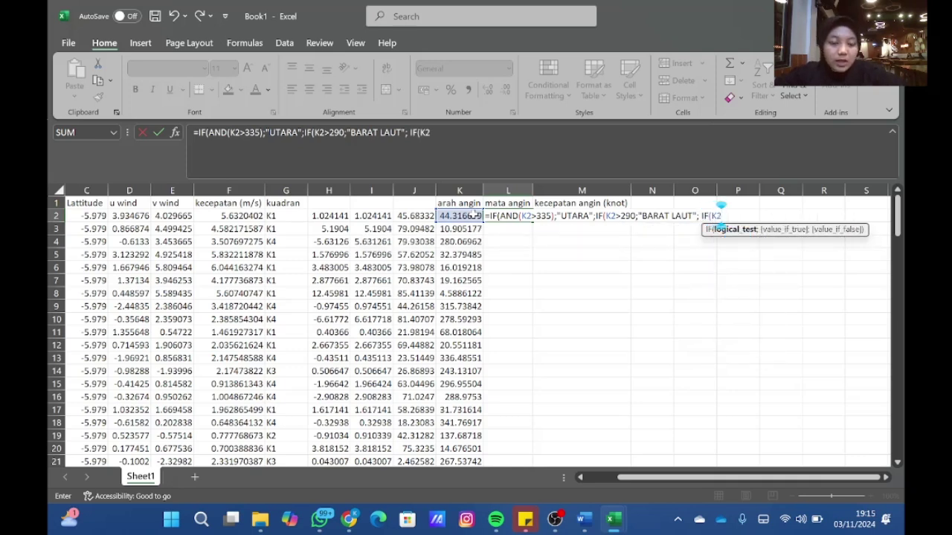
type("IF(K2>2")
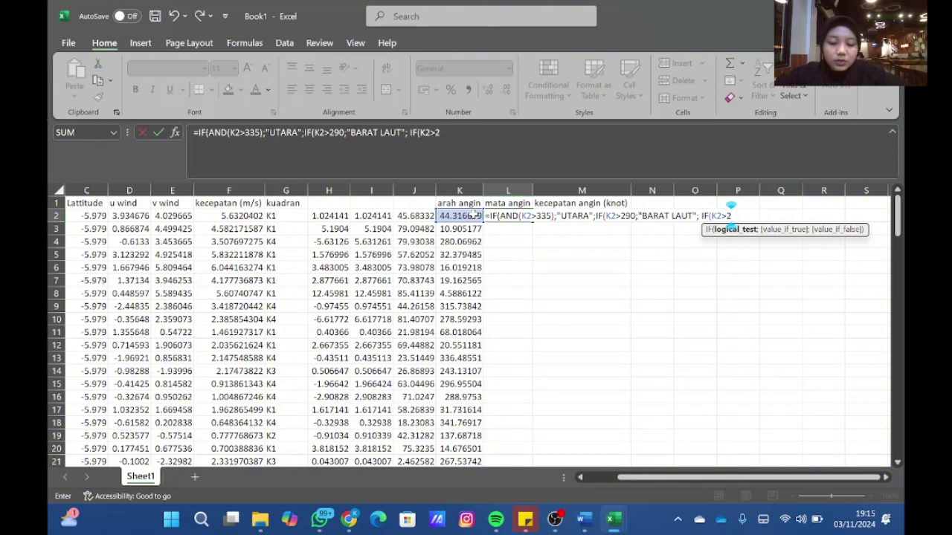
type("00;\"BAR")
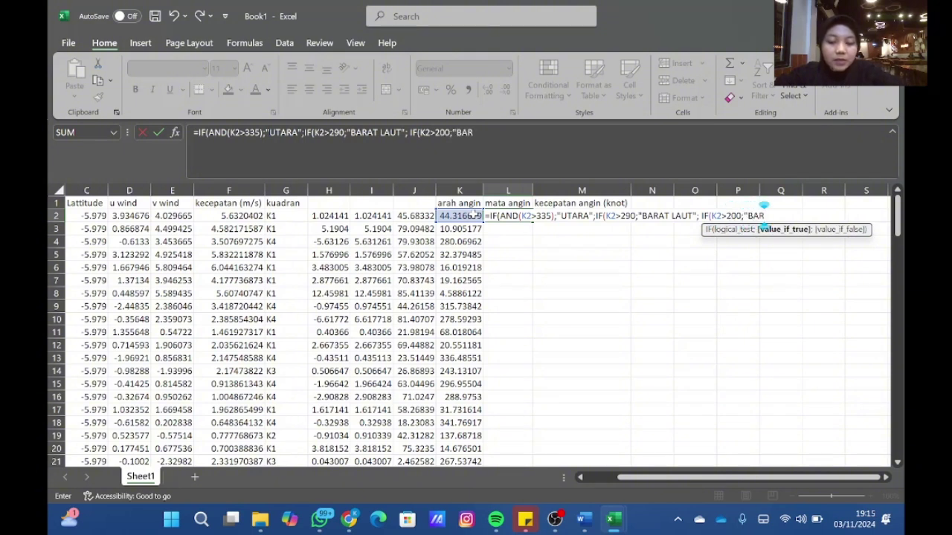
type("AT DA")
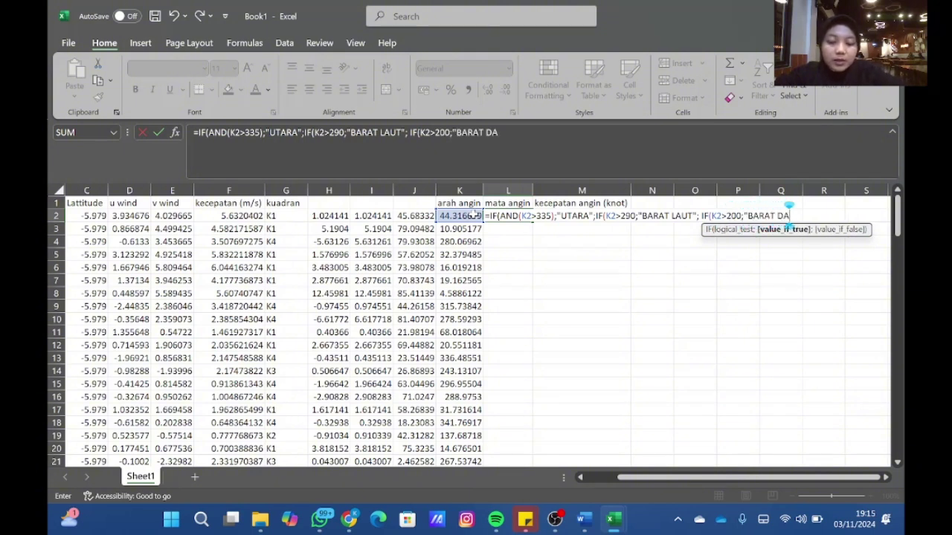
type("YA\"")
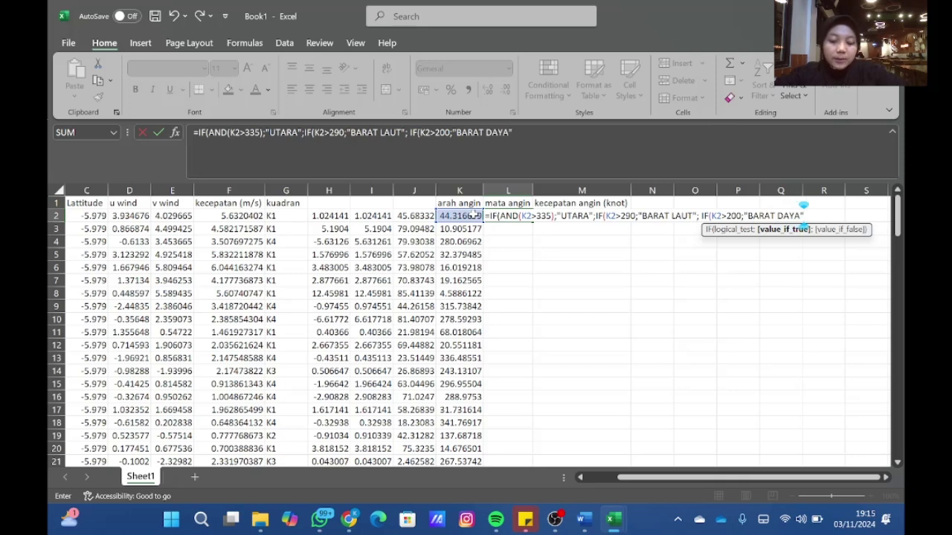
type(";IF")
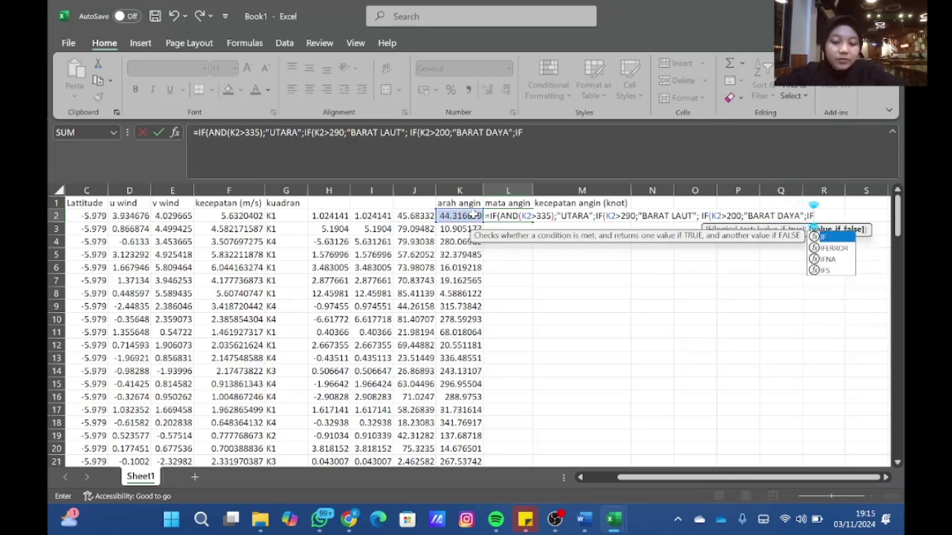
type("(K2")
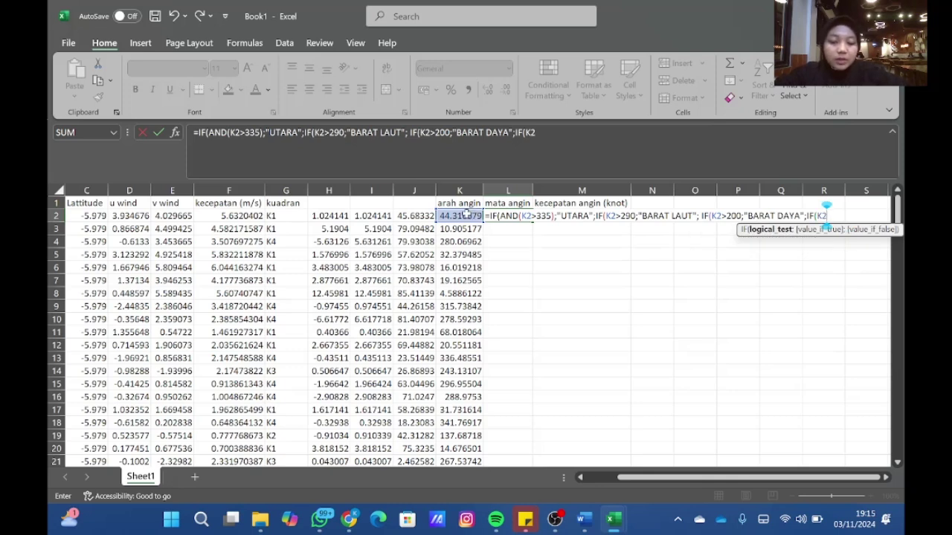
type(">265")
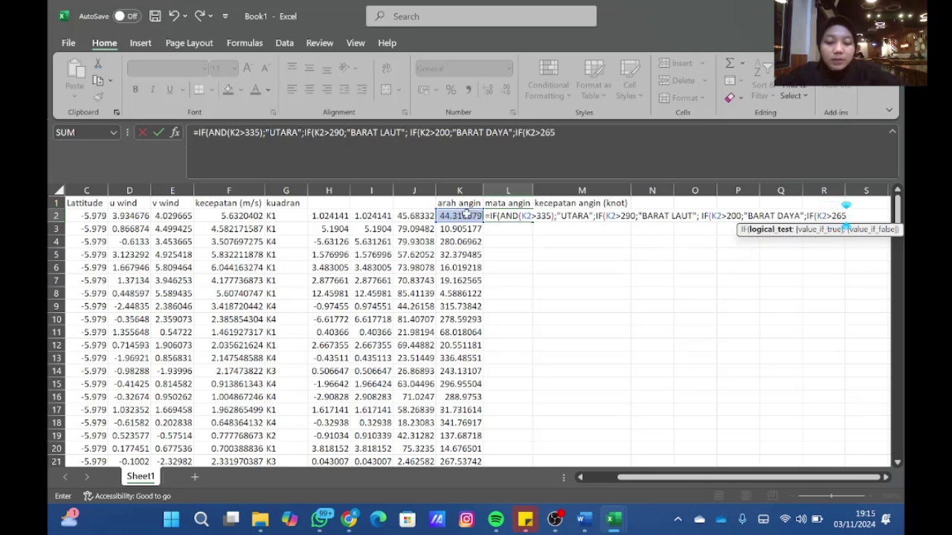
type(";\"")
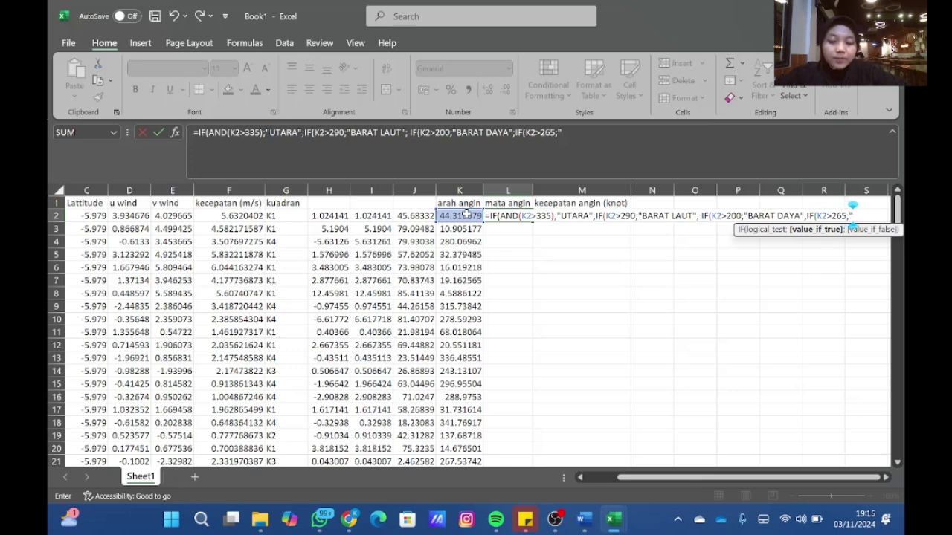
type("BARAT\";IF(K2")
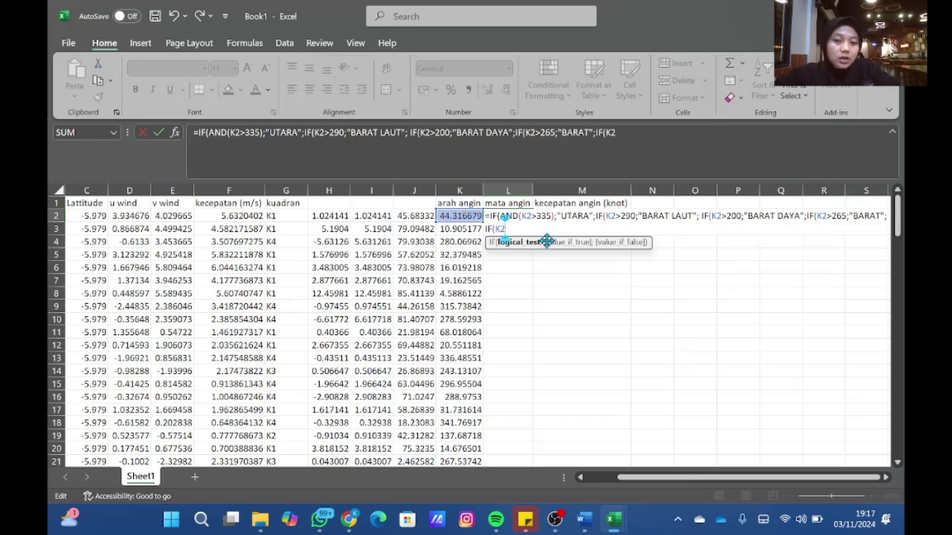
type(">15")
type("5;")
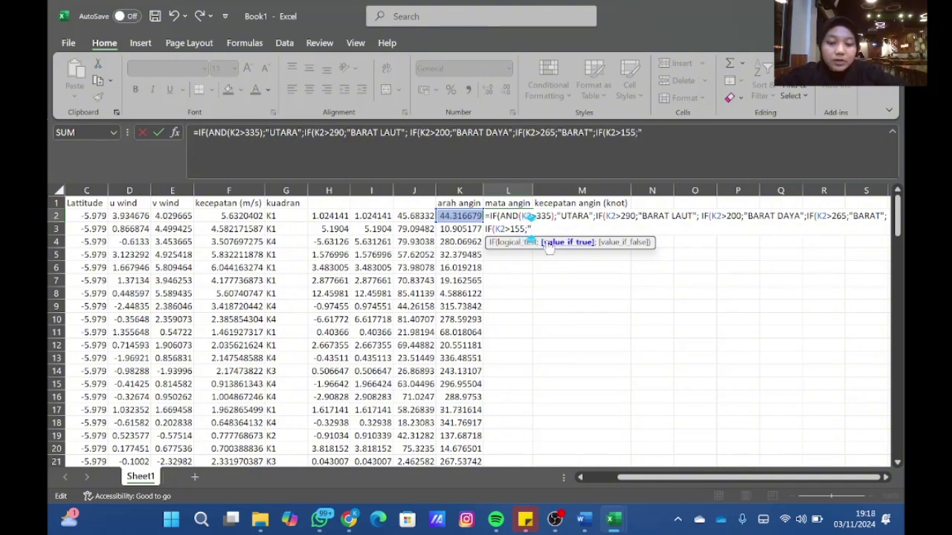
type("\"SELATAN\"")
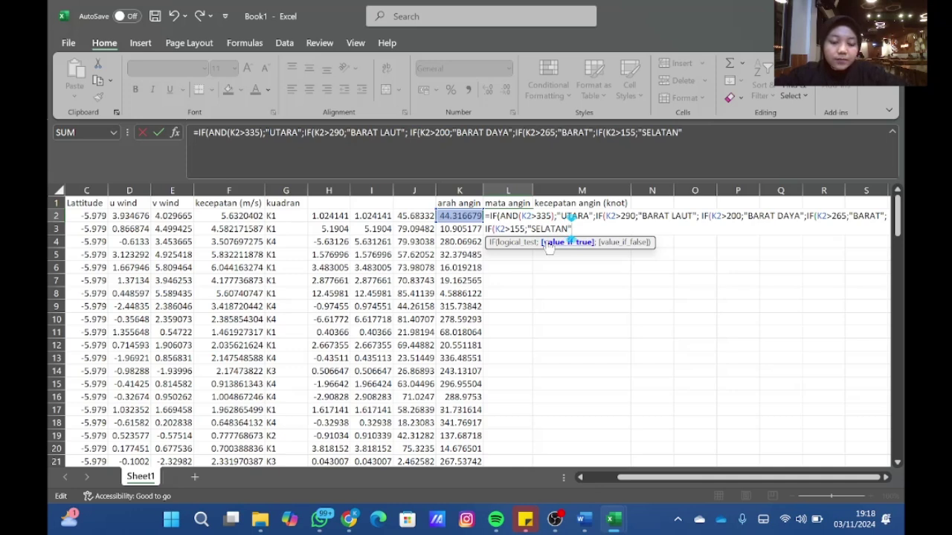
type(";IF")
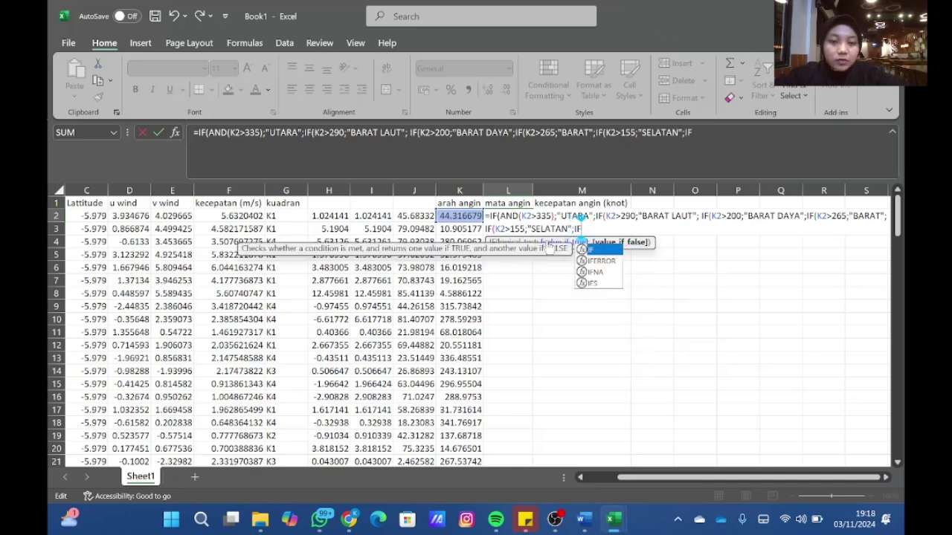
type("(K2")
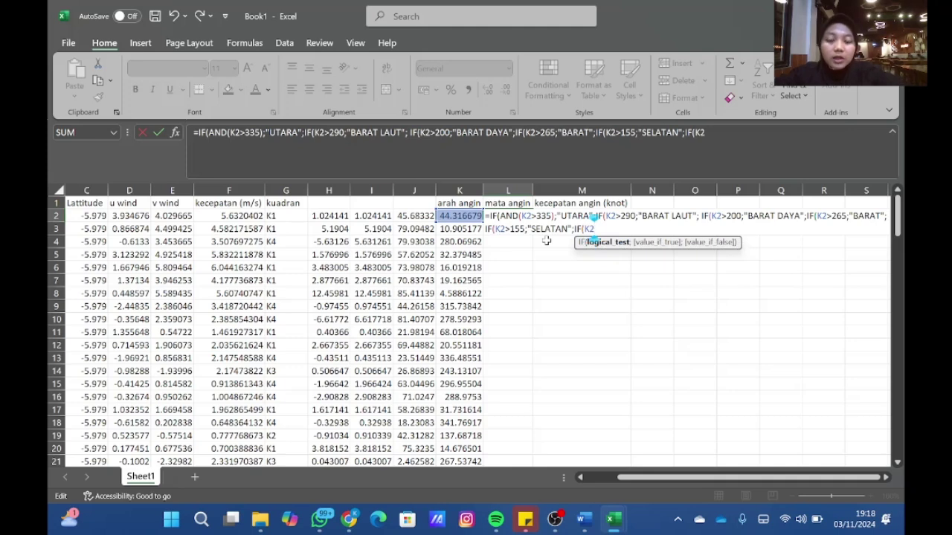
type(">110")
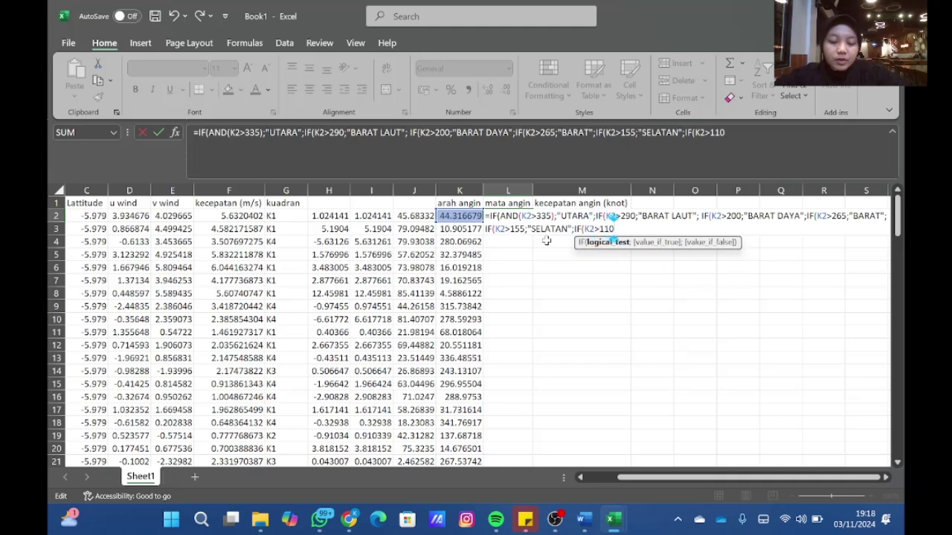
type(";")
type("\"TE")
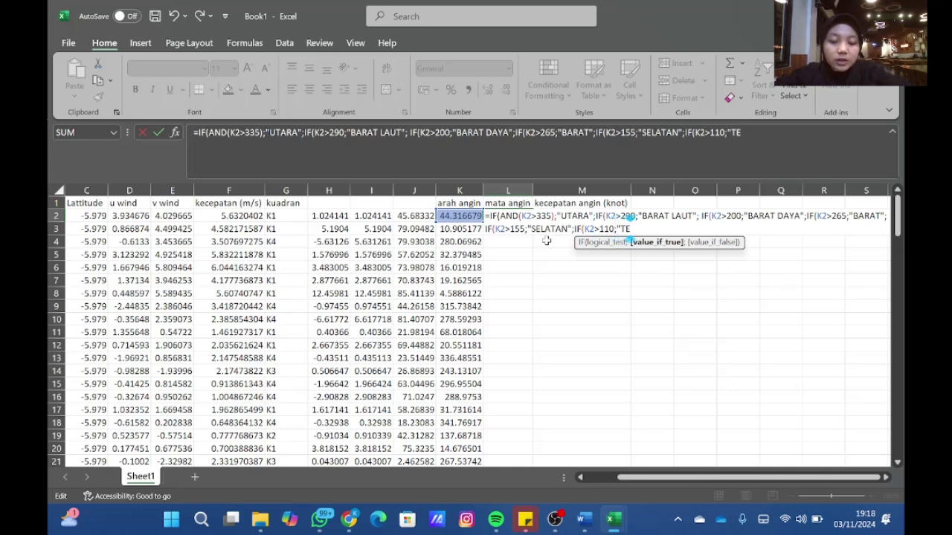
type("NGGARA\";IF")
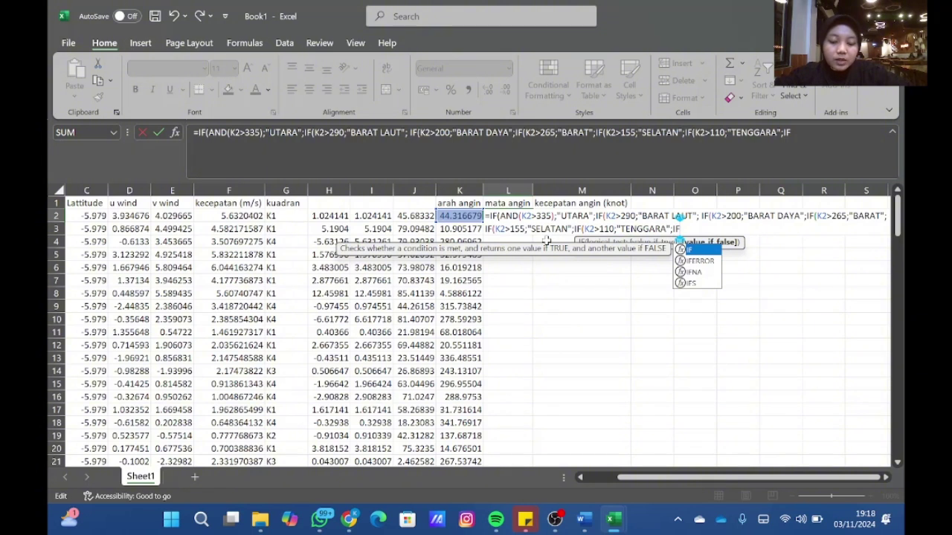
type("(K2")
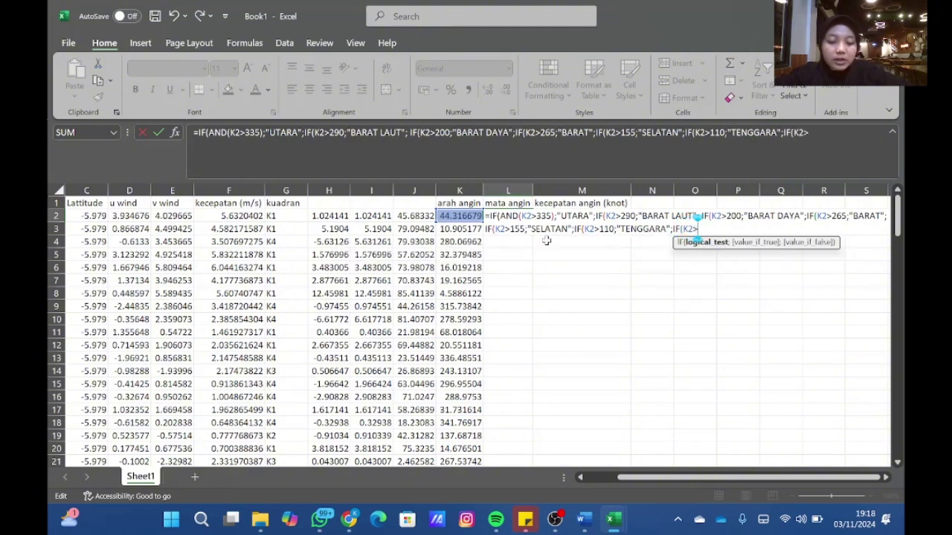
type(">65;")
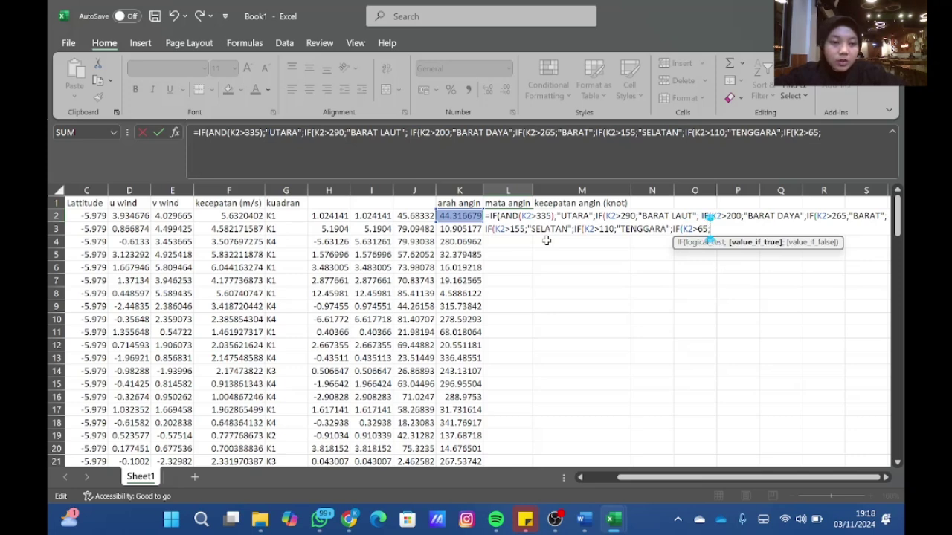
type("\"TIMUR")
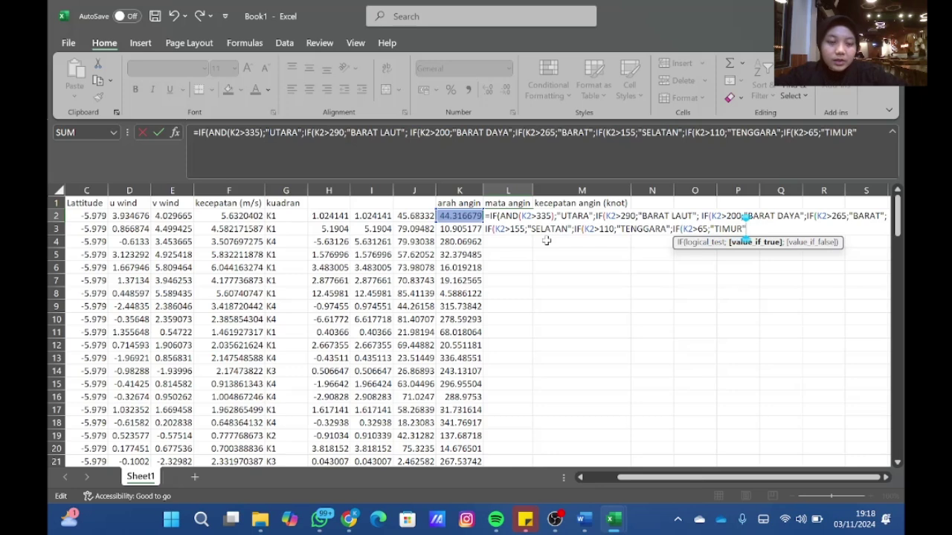
type("\";IF")
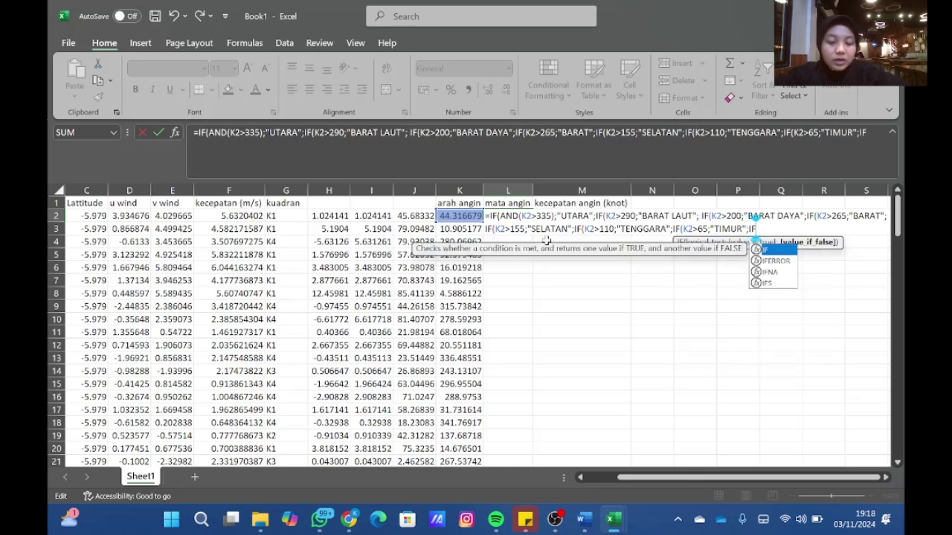
type("(K2")
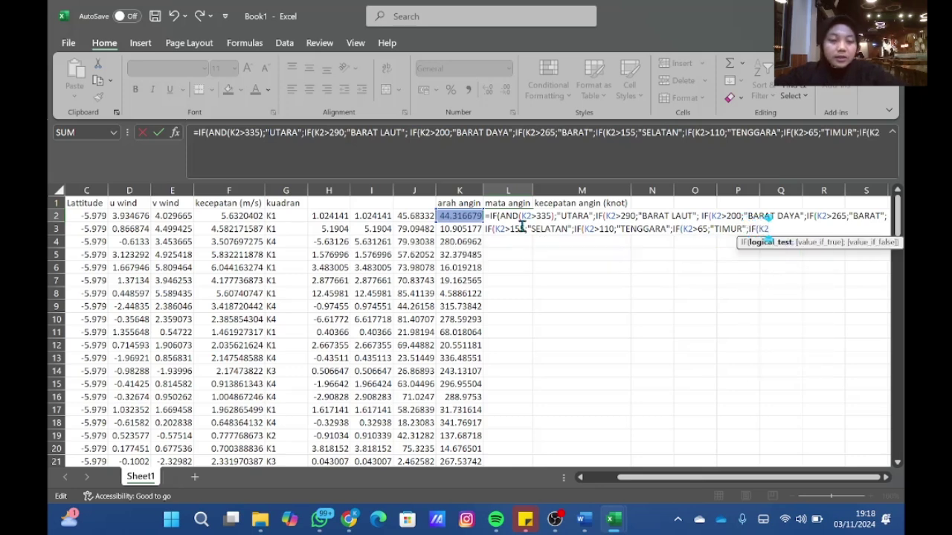
type(">20")
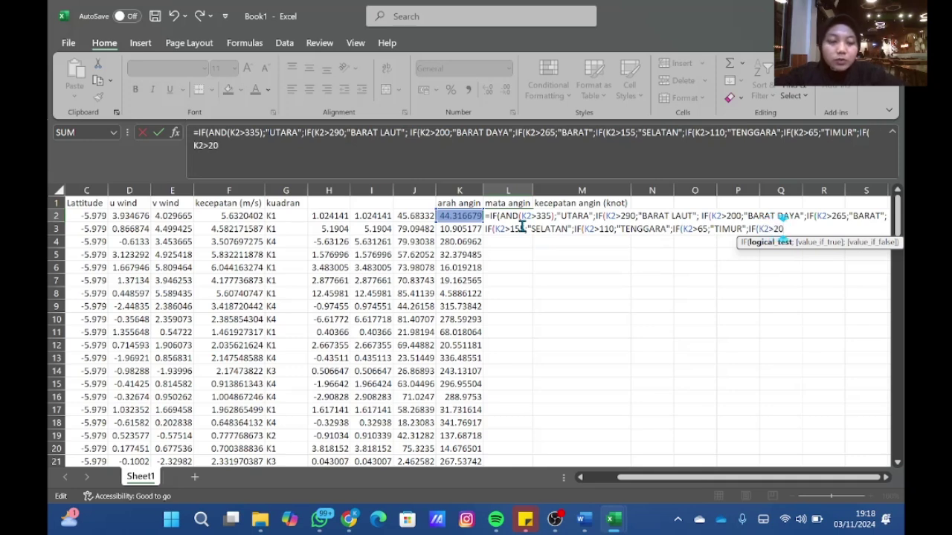
type(";\"TIMUR L")
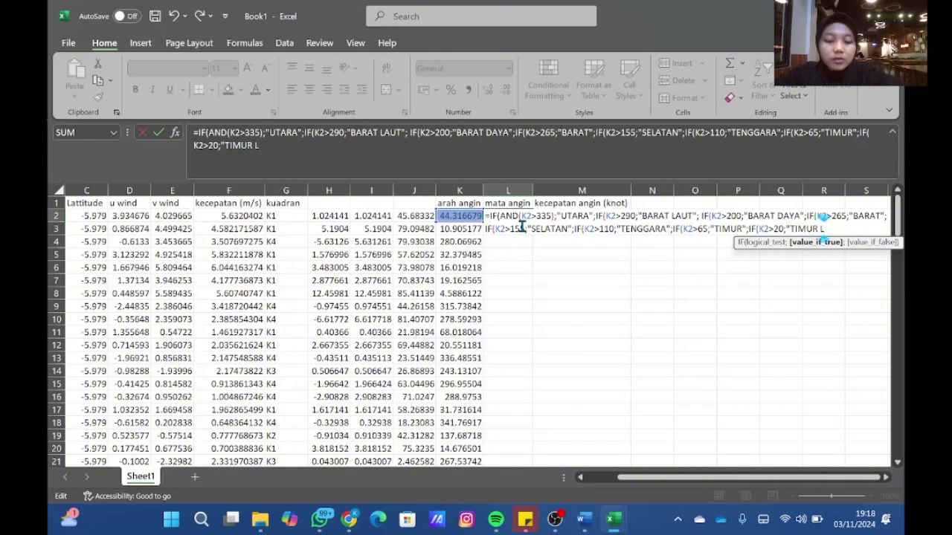
type("AUT\"")
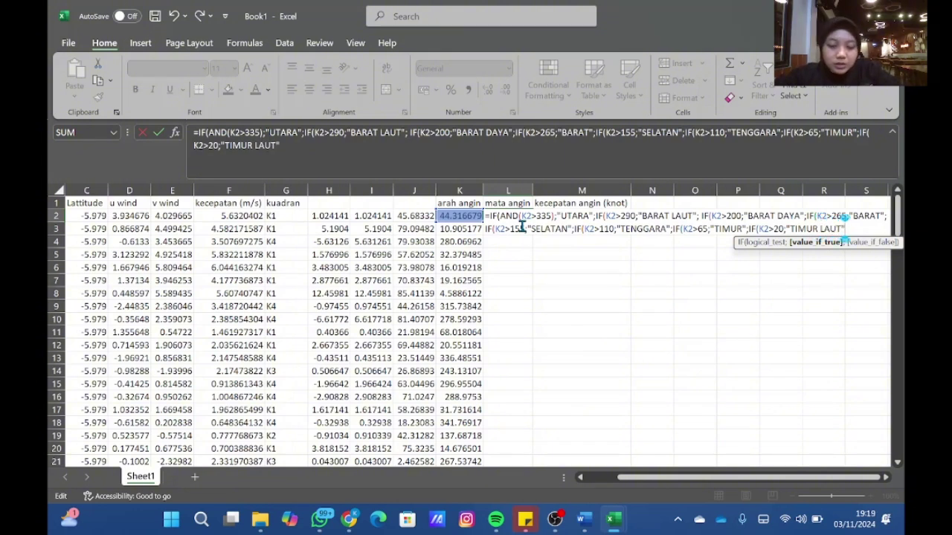
type("))))")
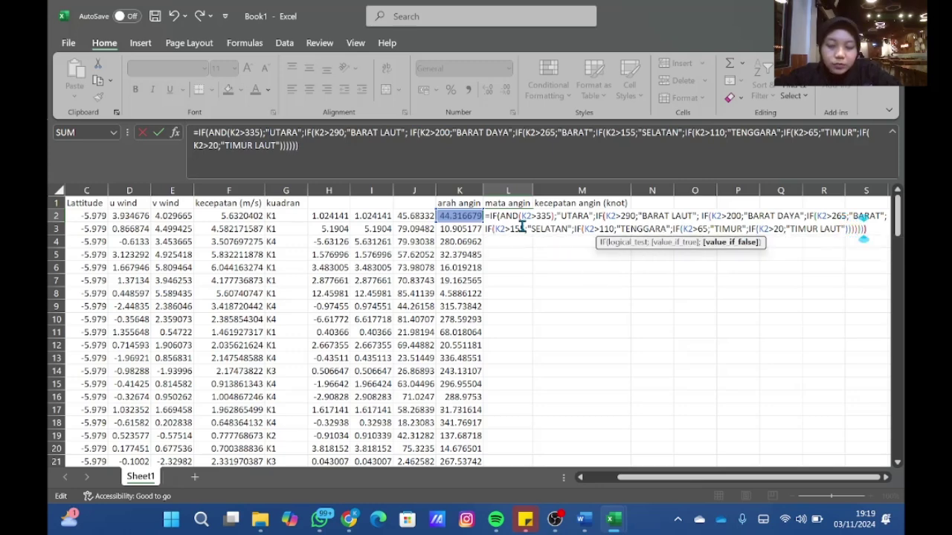
key("Return")
double_click(533, 191)
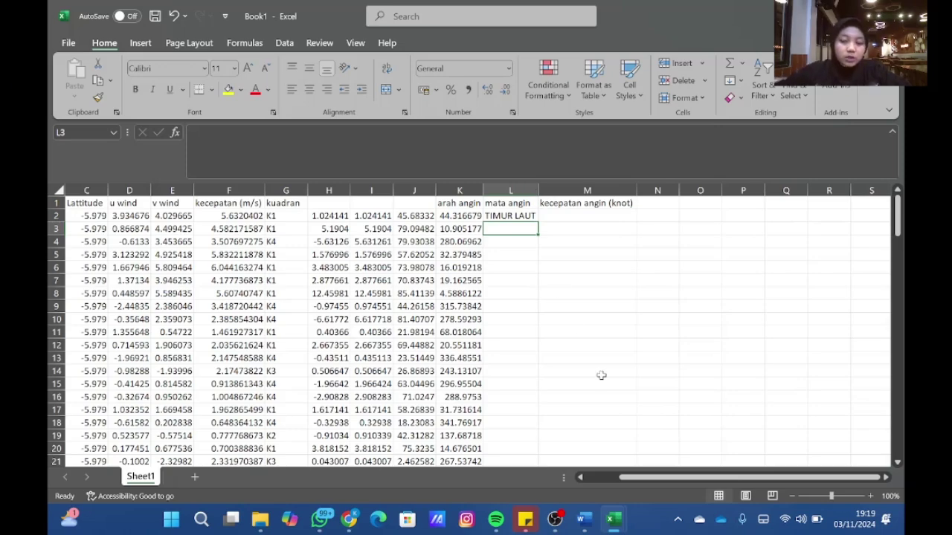
Compare the L2 direction formula in the reference workbook with Book1's L2
key("alt+Tab")
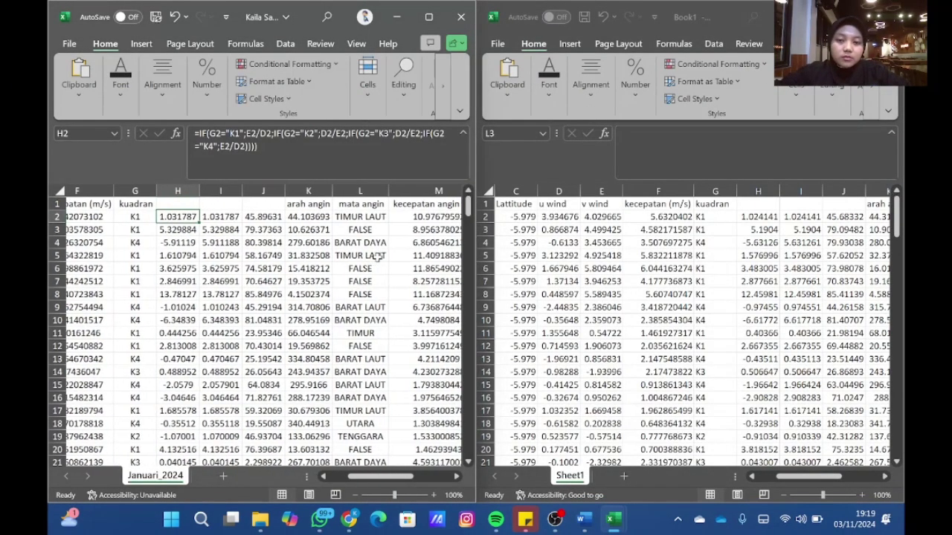
scroll(379, 256, "right", 3)
left_click(227, 216)
scroll(707, 264, "right", 4)
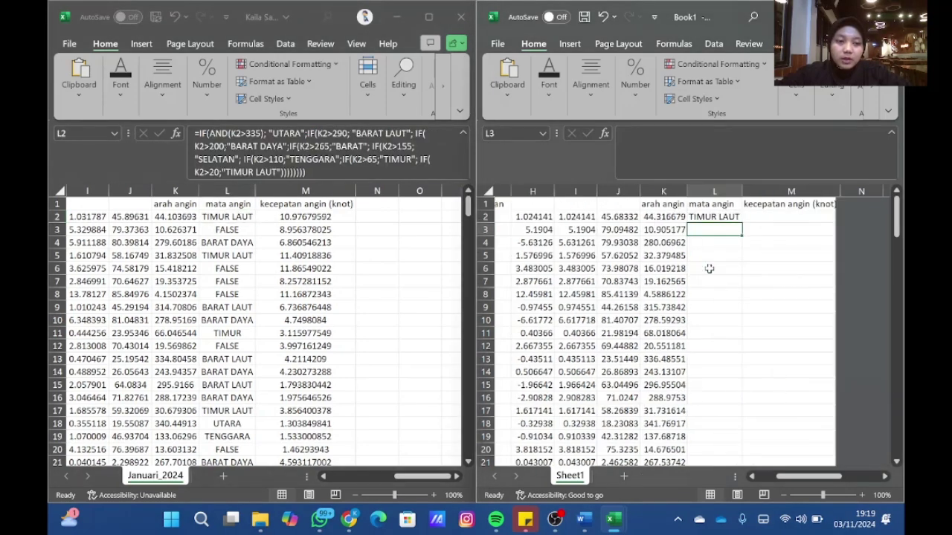
scroll(709, 268, "right", 1)
left_click(654, 217)
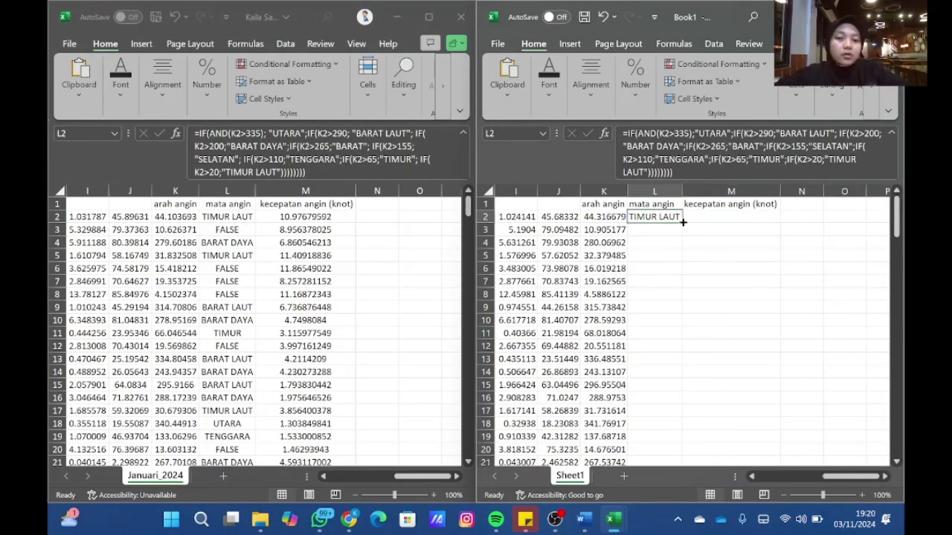
Maximize Book1 and fill the L2 direction formula down column L, checking L3
left_click(859, 16)
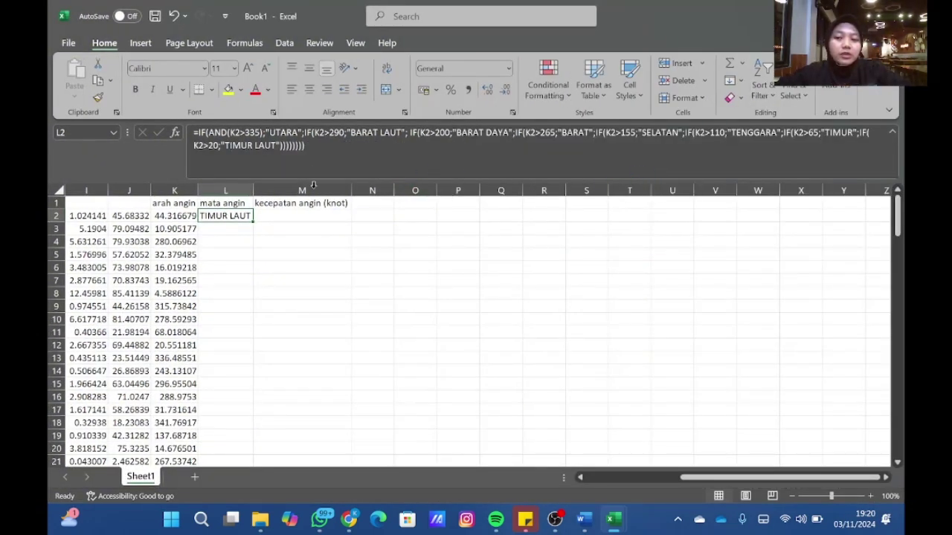
double_click(254, 222)
left_click(269, 225)
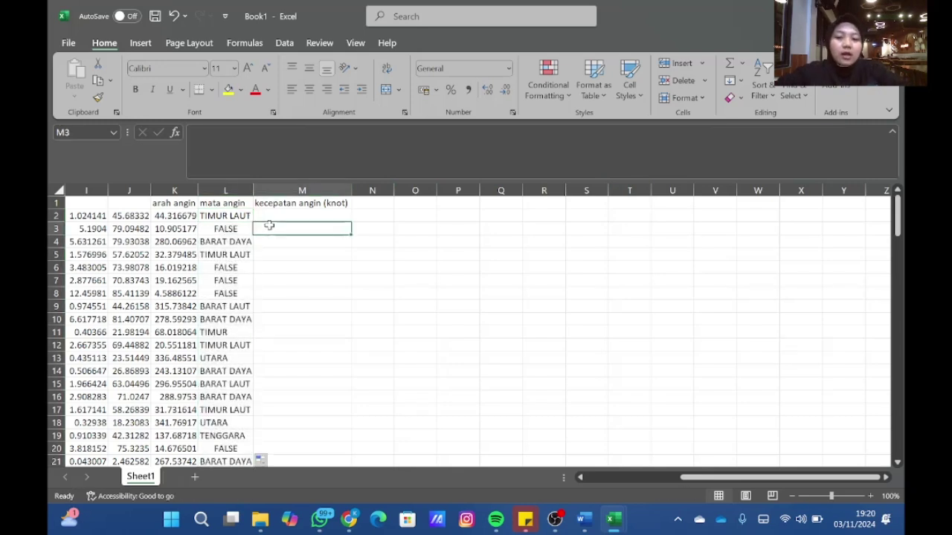
left_click(242, 228)
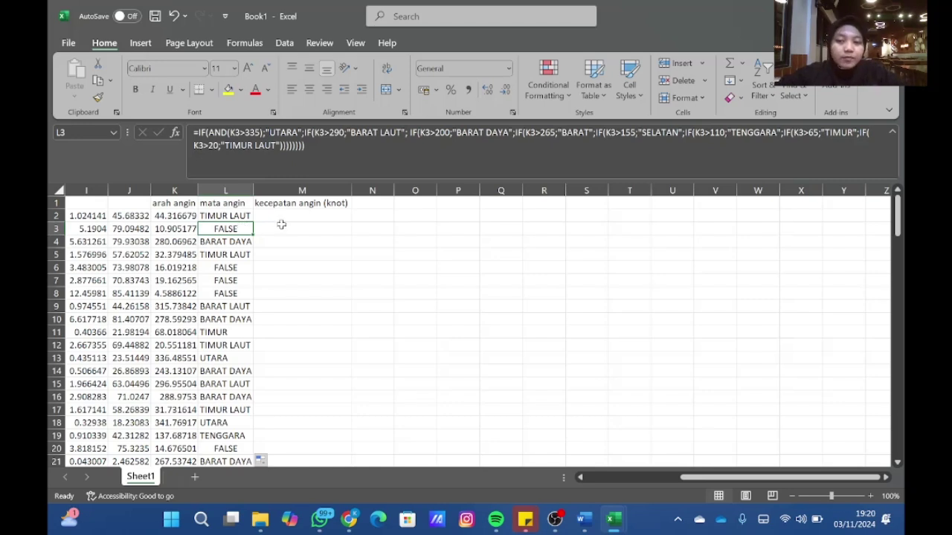
left_click(306, 218)
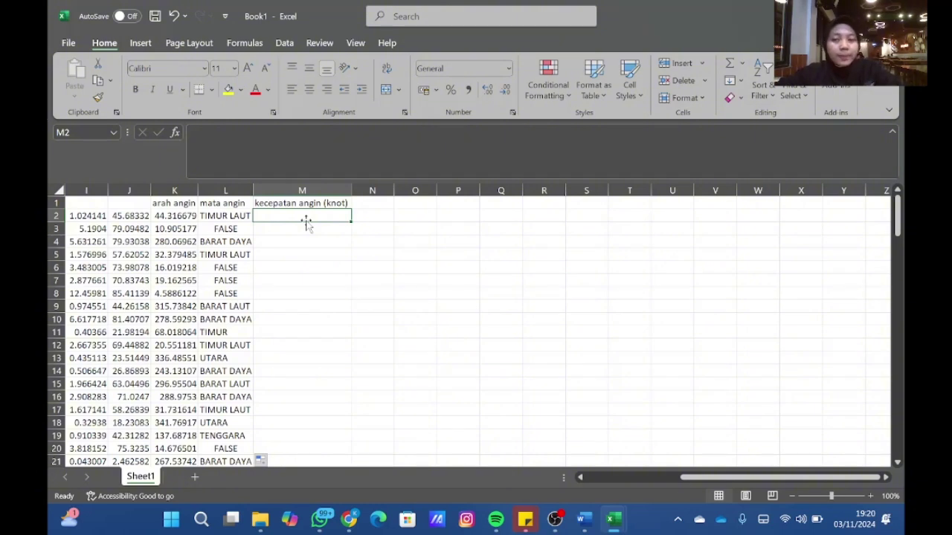
Enter =F2/0.514 in M2 and fill the knot conversion down column M
type("=")
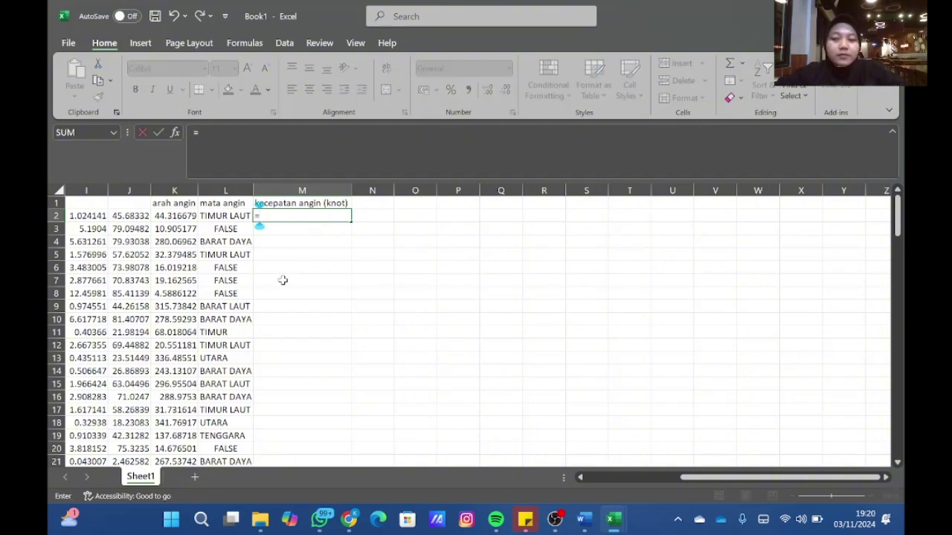
scroll(286, 223, "left", 5)
left_click(286, 217)
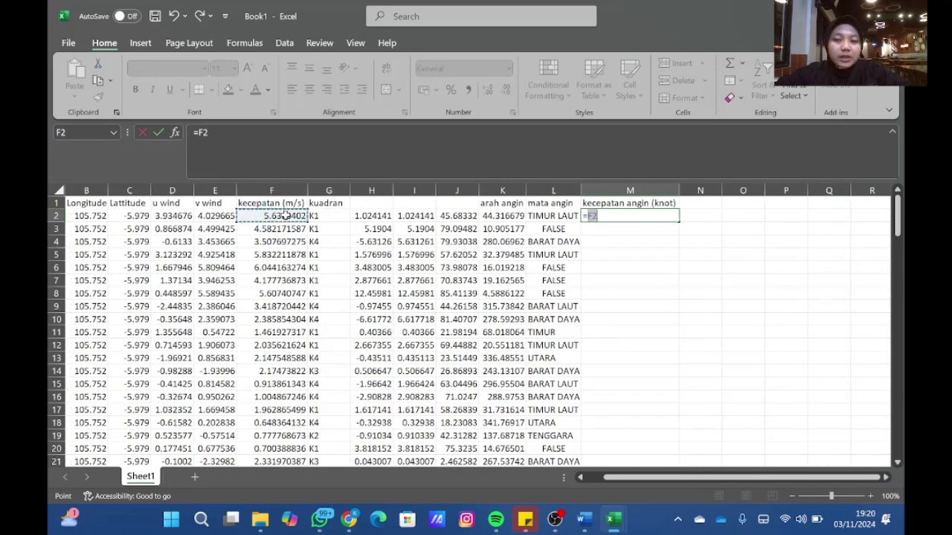
type("/")
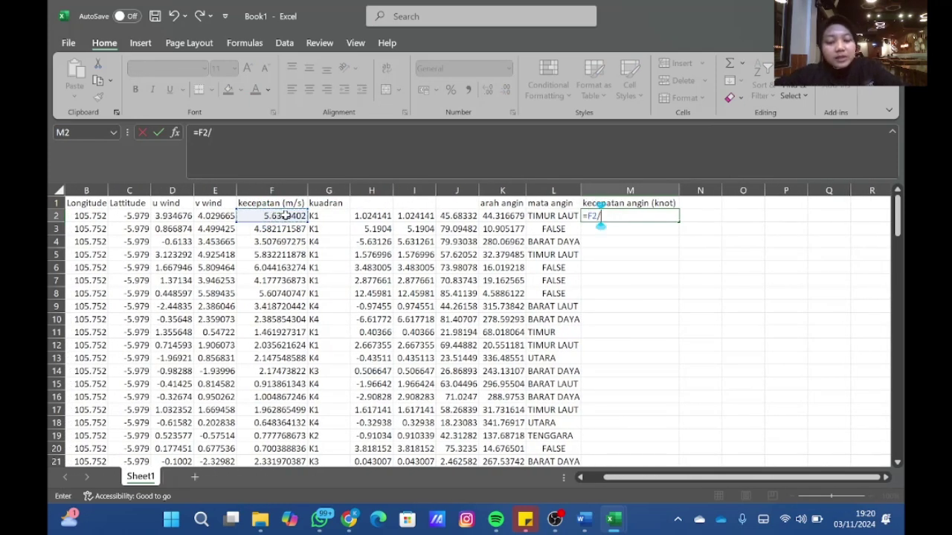
type("0.5")
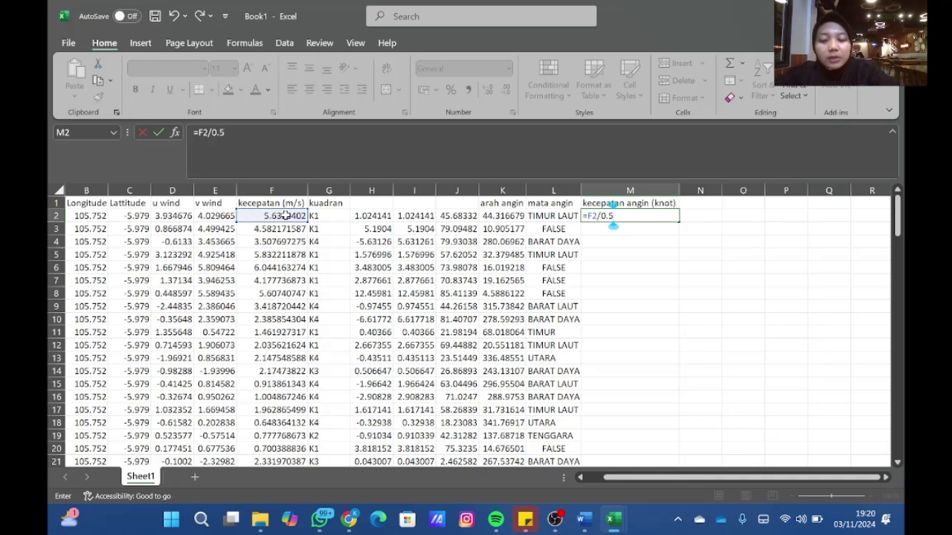
type("14")
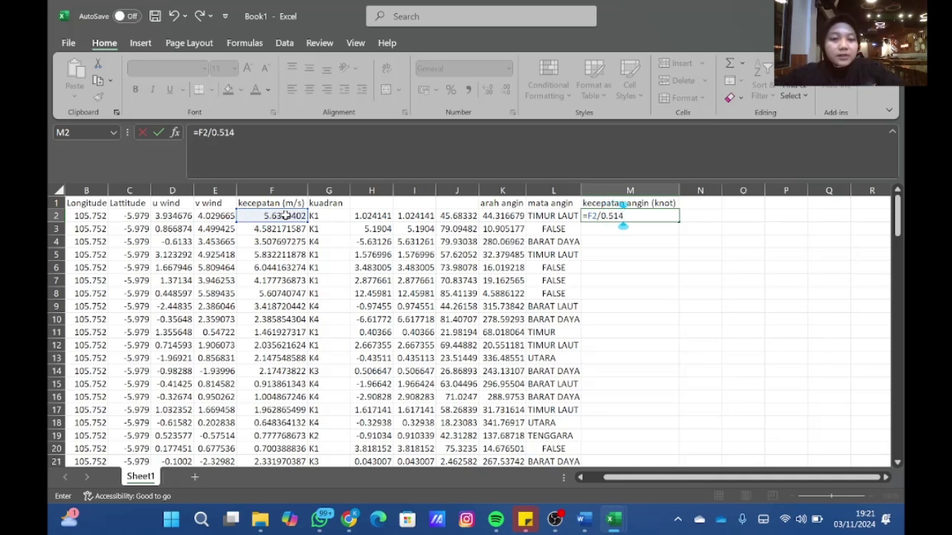
key("ctrl+Return")
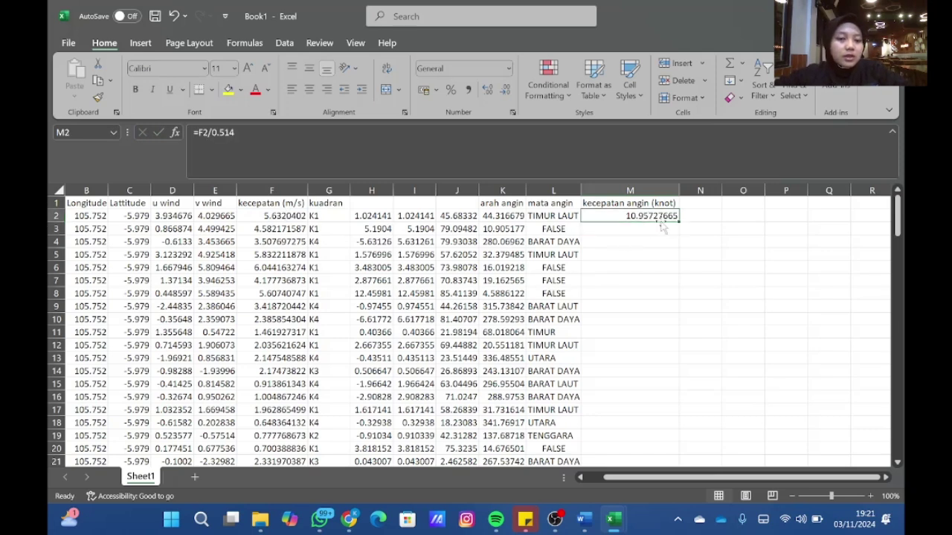
double_click(678, 222)
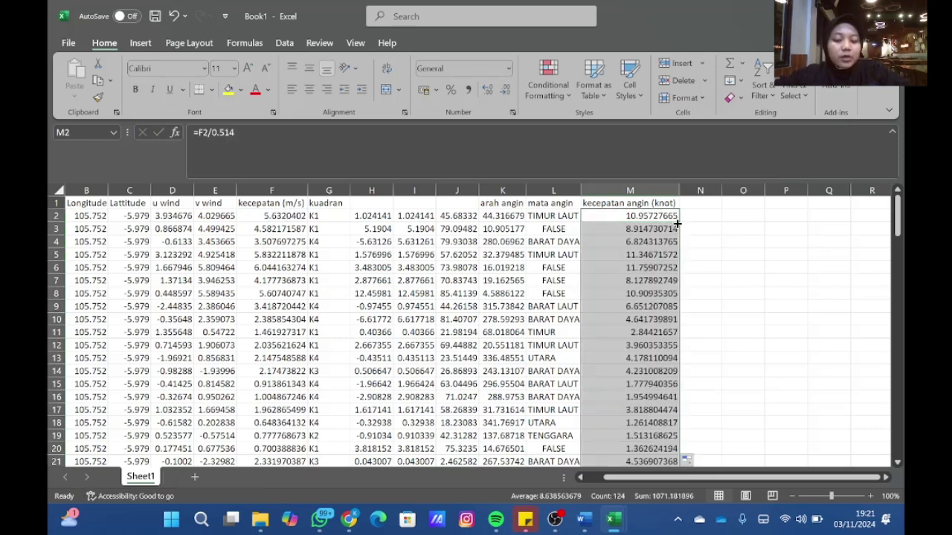
Check against the reference workbook, then maximize Book1 again
mouse_move(623, 523)
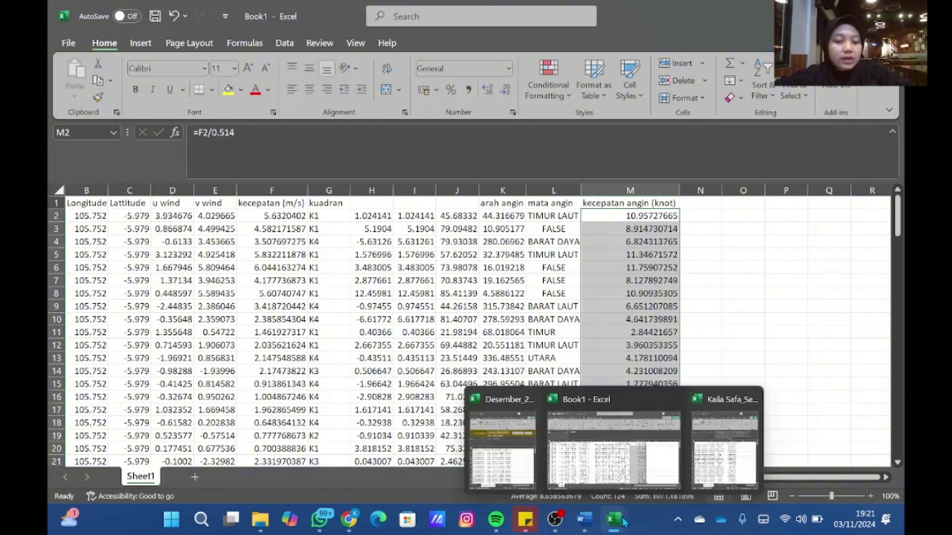
left_click(724, 345)
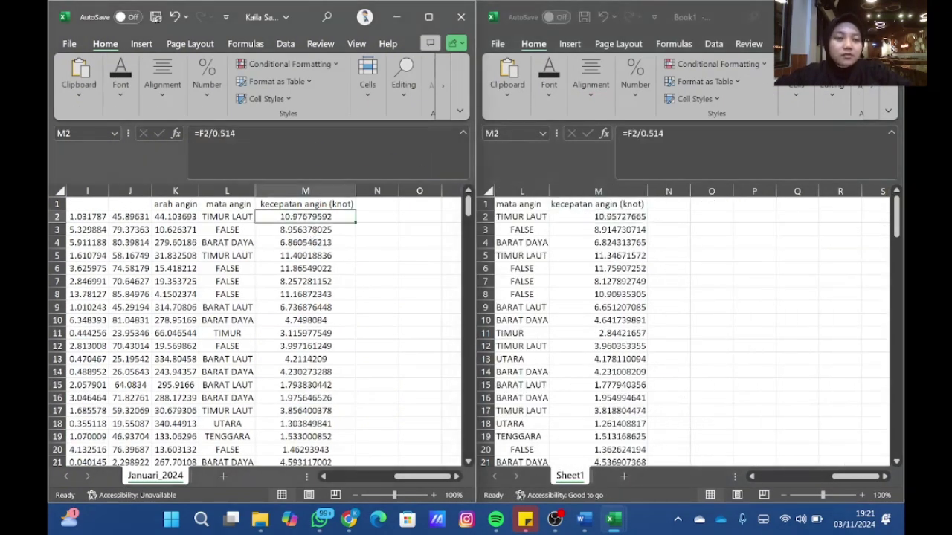
key("super+Up")
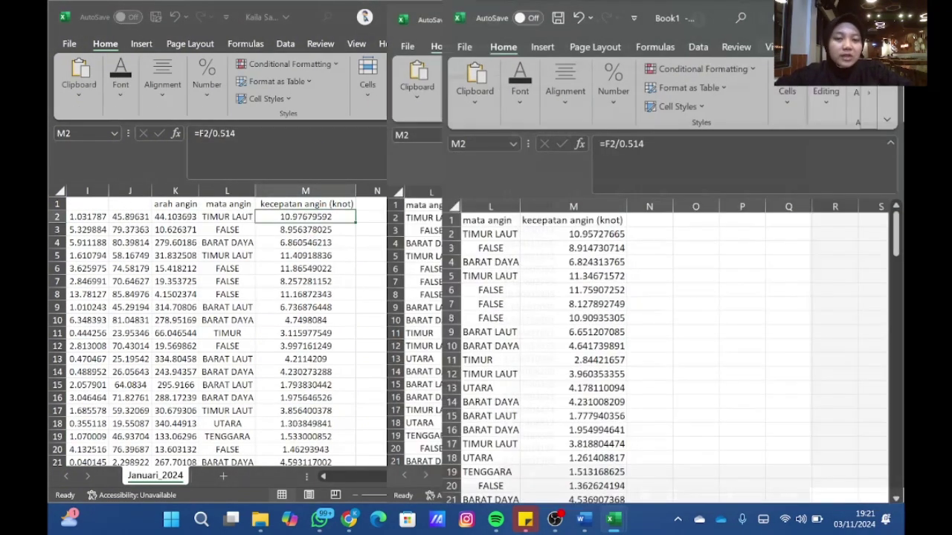
scroll(510, 297, "left", 5)
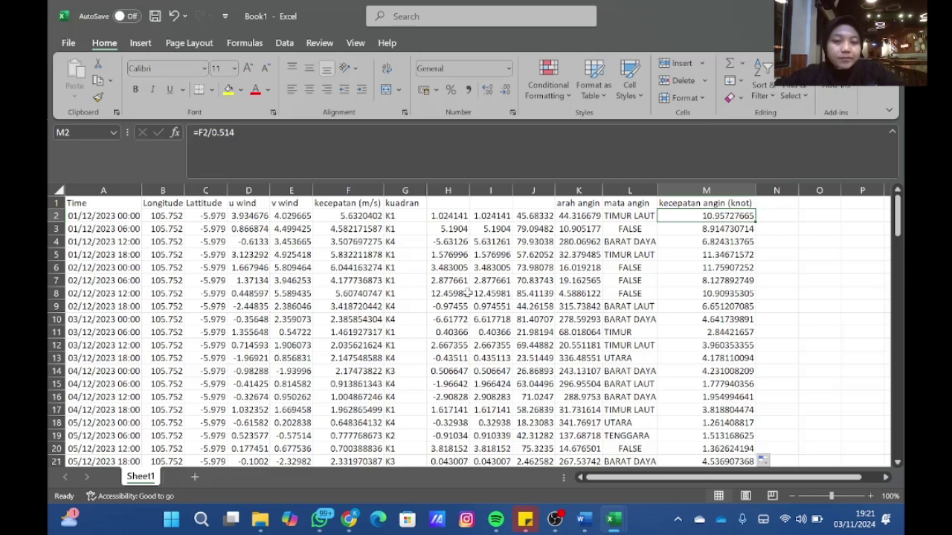
Select the whole data table and centre it horizontally and vertically
left_click(316, 294)
key("ctrl+a")
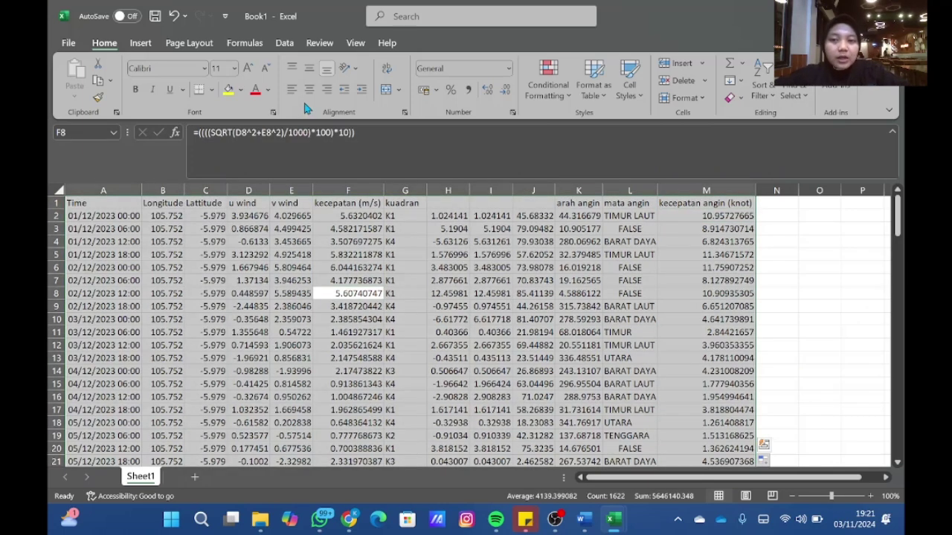
left_click(309, 88)
left_click(311, 71)
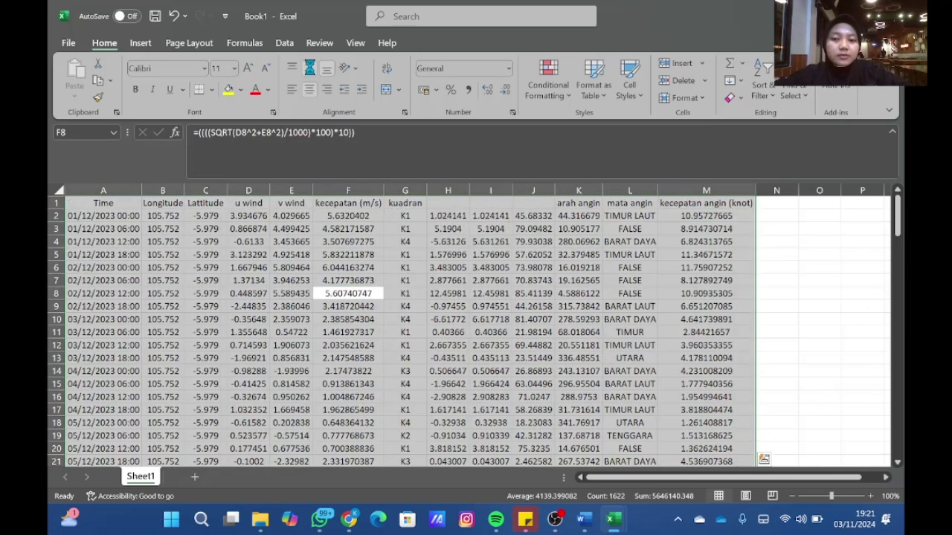
Set the table to Times New Roman size 12 and autofit columns L and M
left_click(190, 69)
type("Times New Roman")
key("Return")
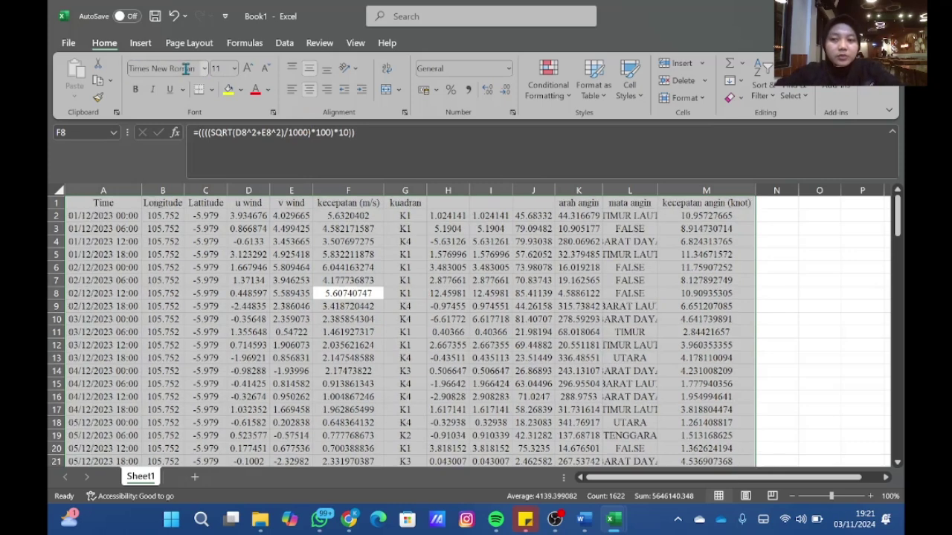
left_click(248, 67)
left_click(301, 245)
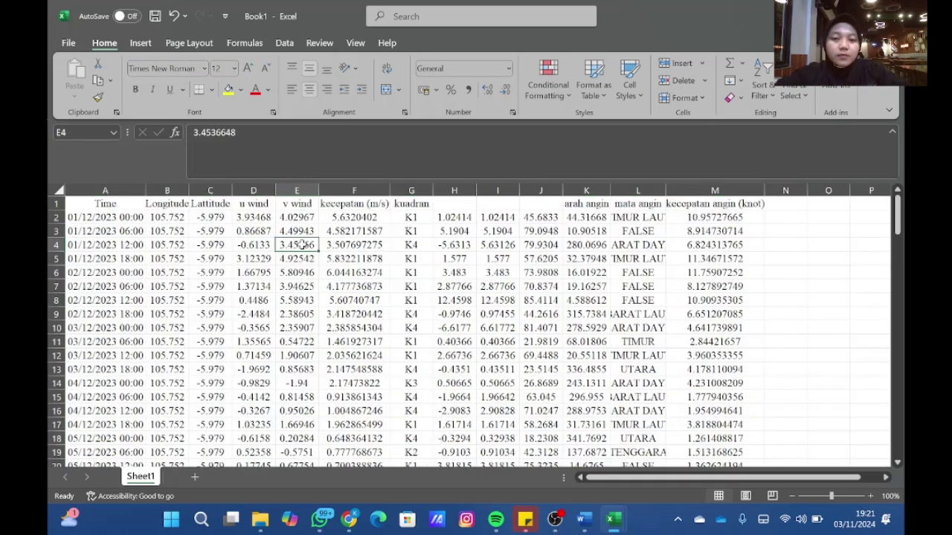
double_click(665, 190)
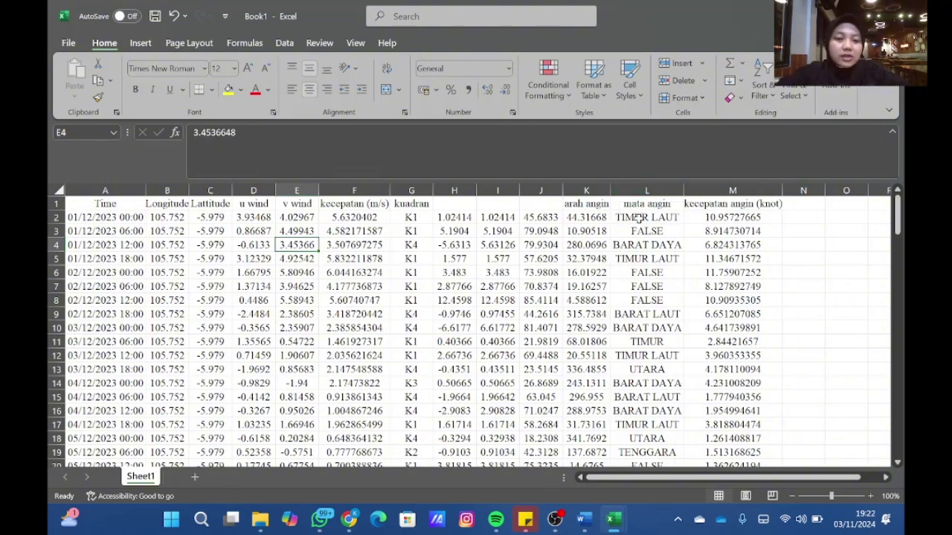
double_click(783, 190)
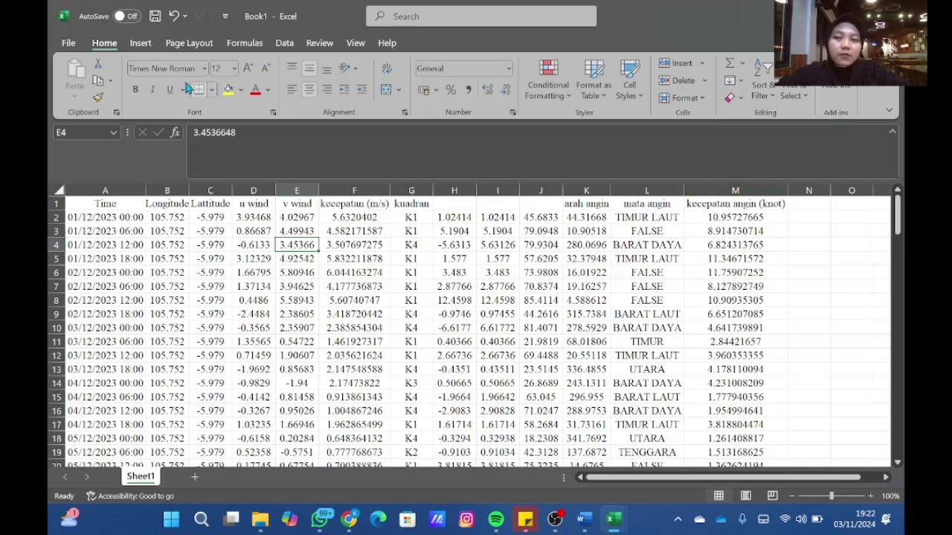
Save the workbook in Modul 4 as an Excel 97-2003 .xls named '<author name> Selat Sunda_Desember_2023 fix'
left_click(68, 45)
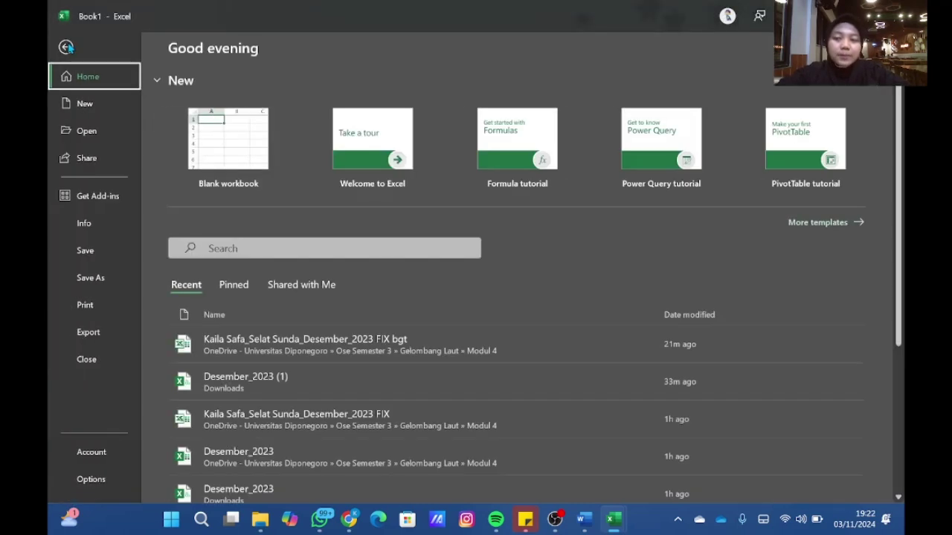
left_click(111, 280)
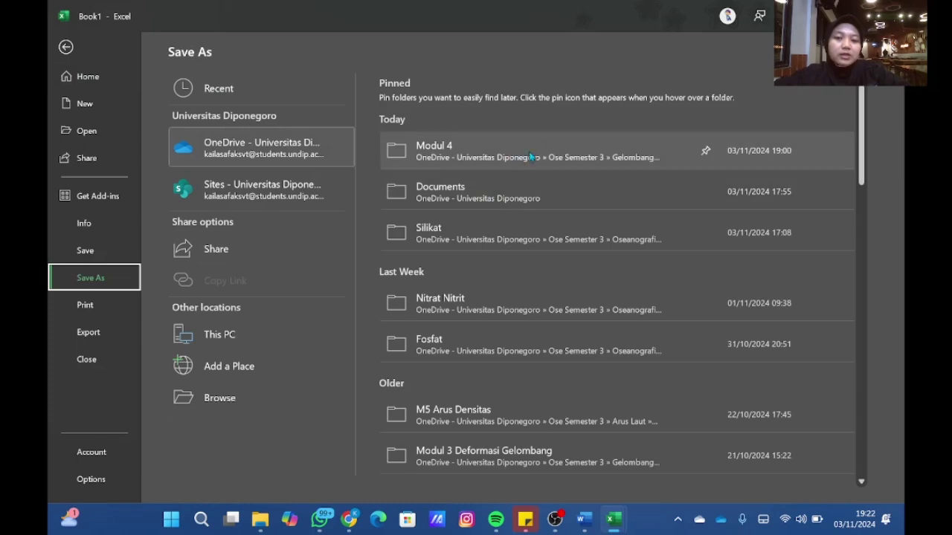
left_click(543, 151)
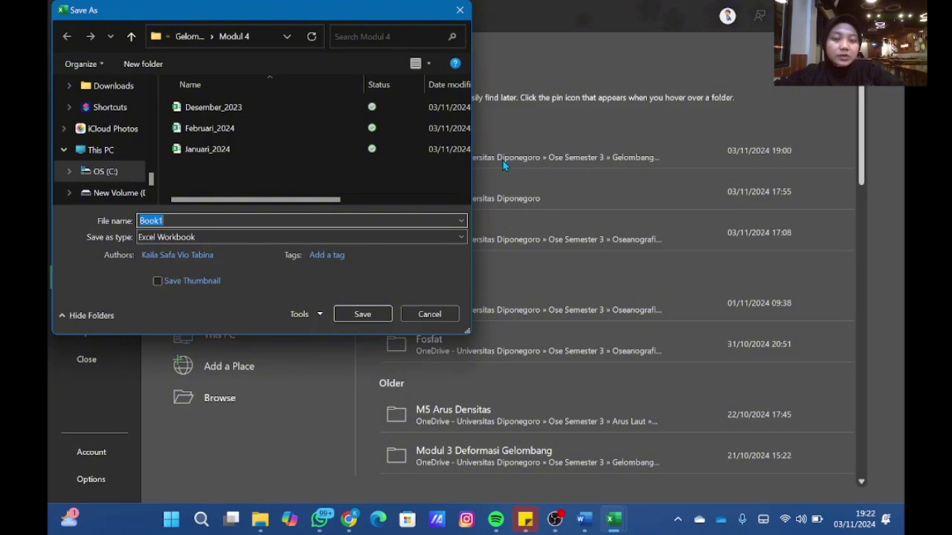
type("K")
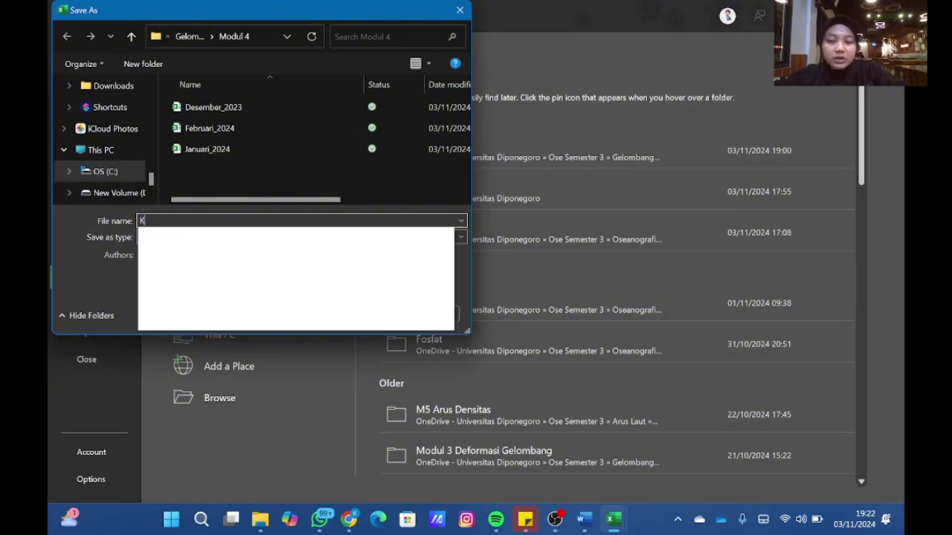
type("alia Safa")
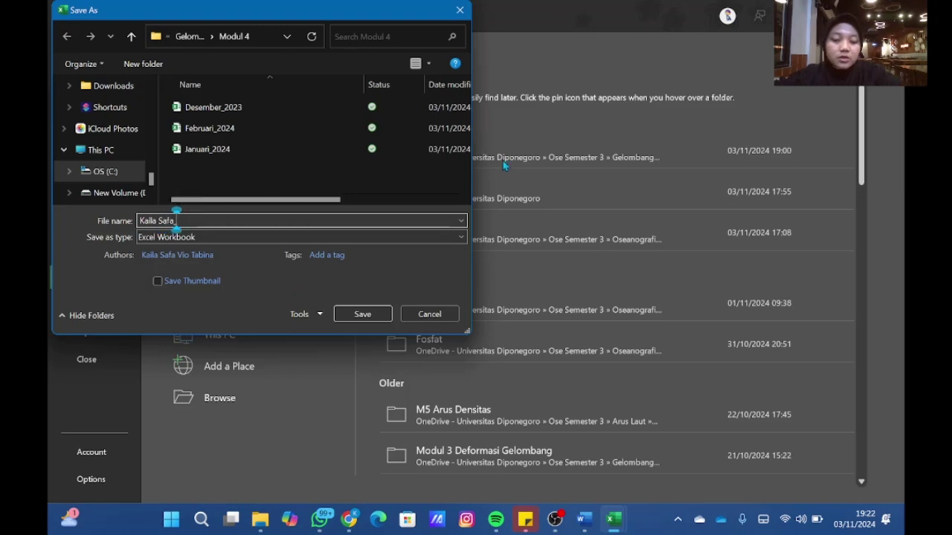
type(" Sela")
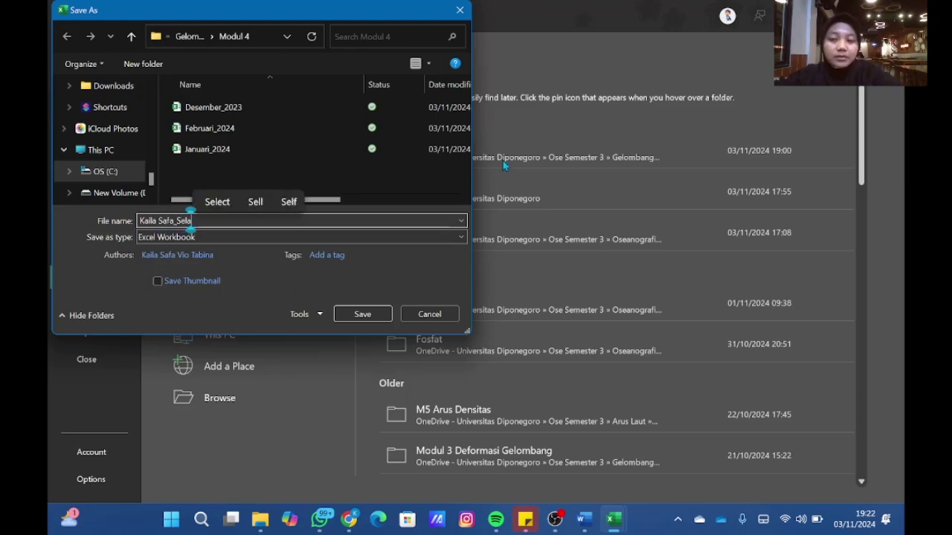
type("t Sunda")
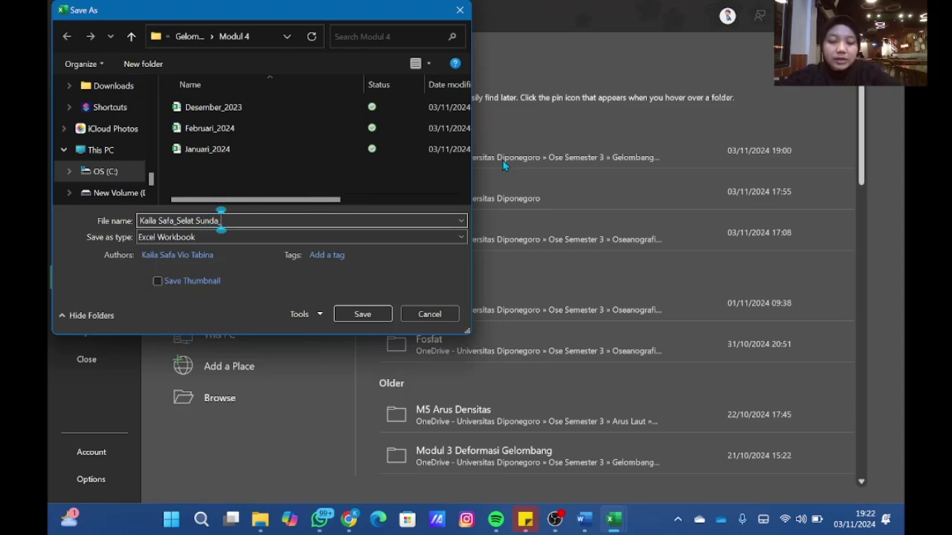
type("_Desemb")
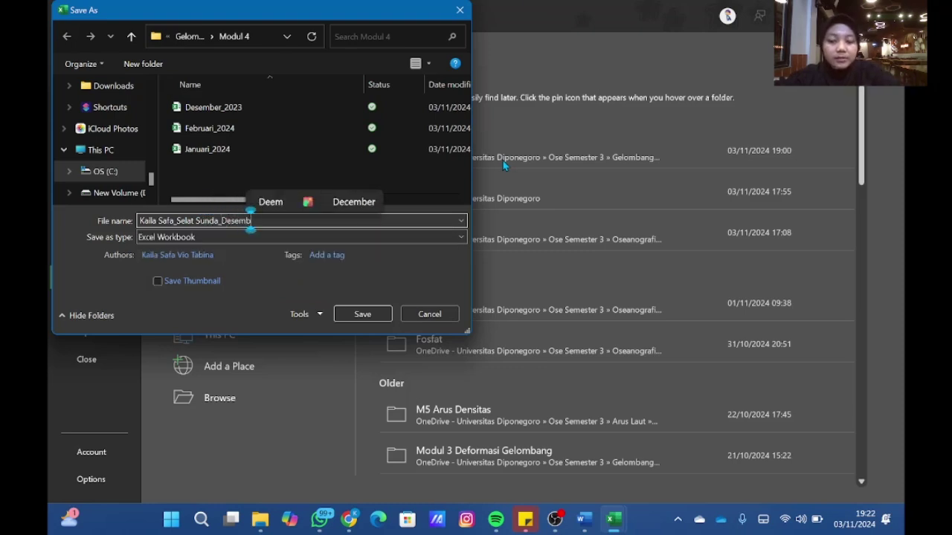
type("er_")
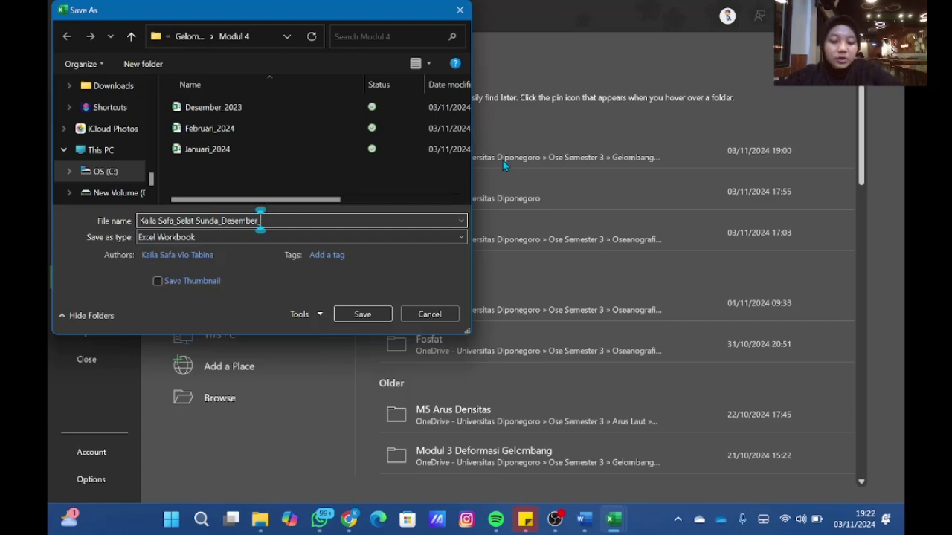
type("2023")
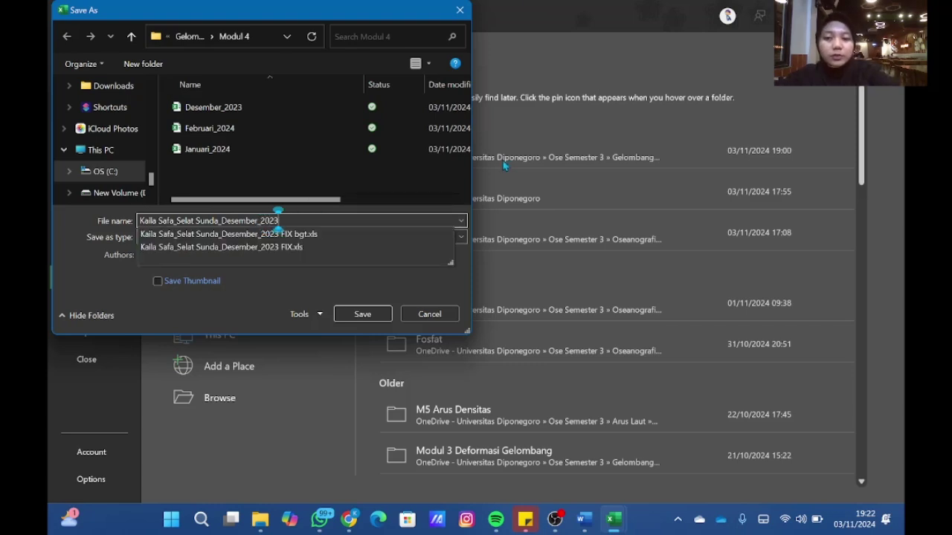
type(" f")
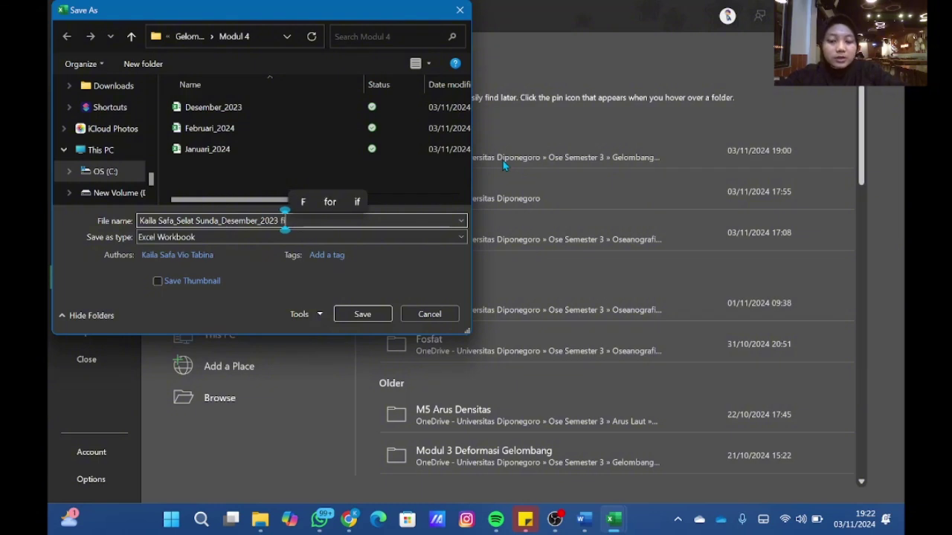
type("ix")
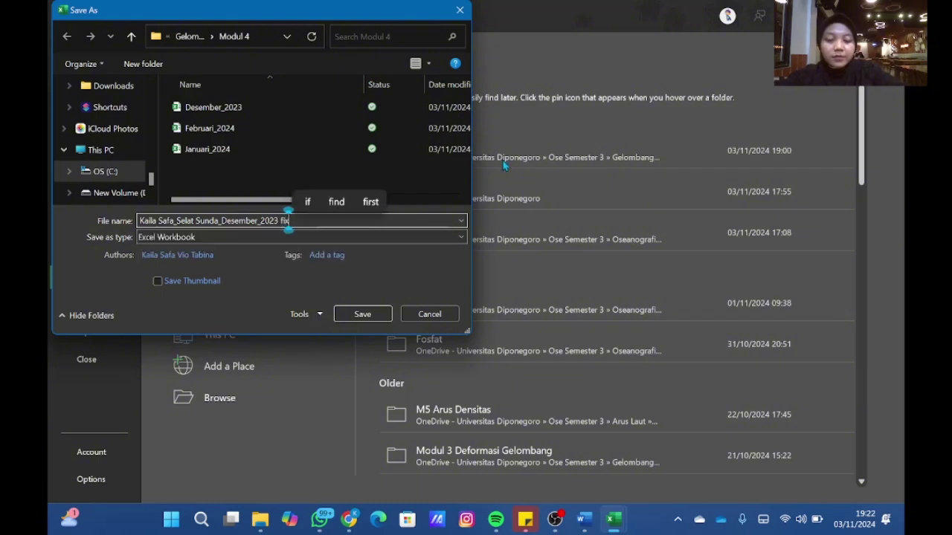
left_click(309, 236)
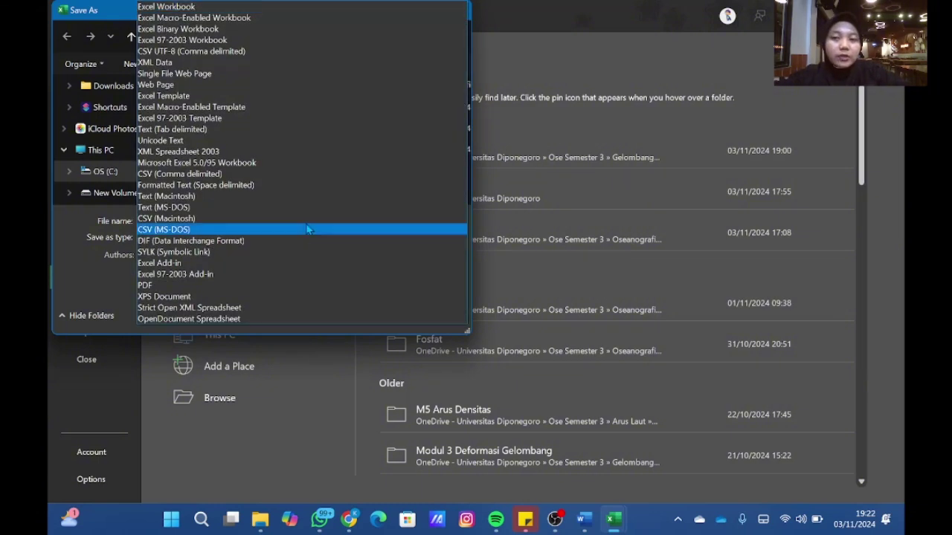
left_click(211, 44)
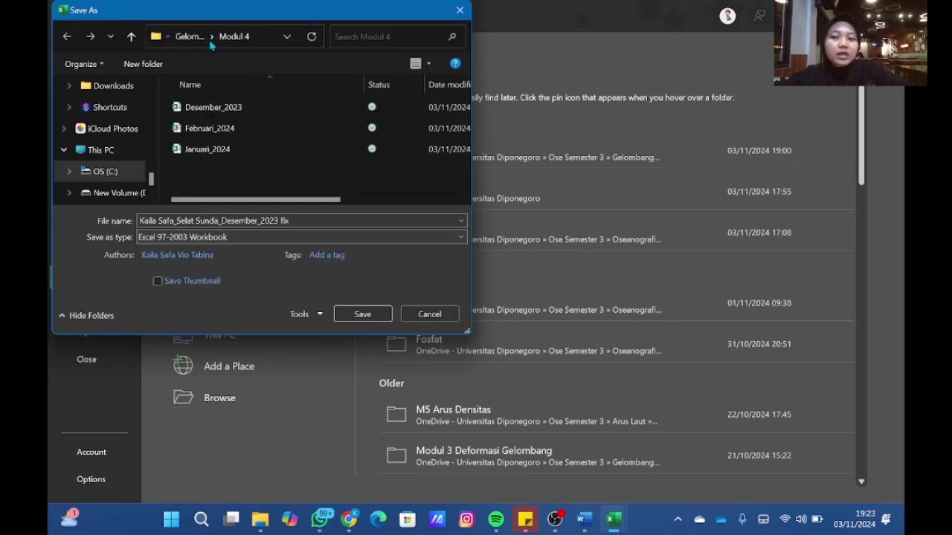
left_click(372, 313)
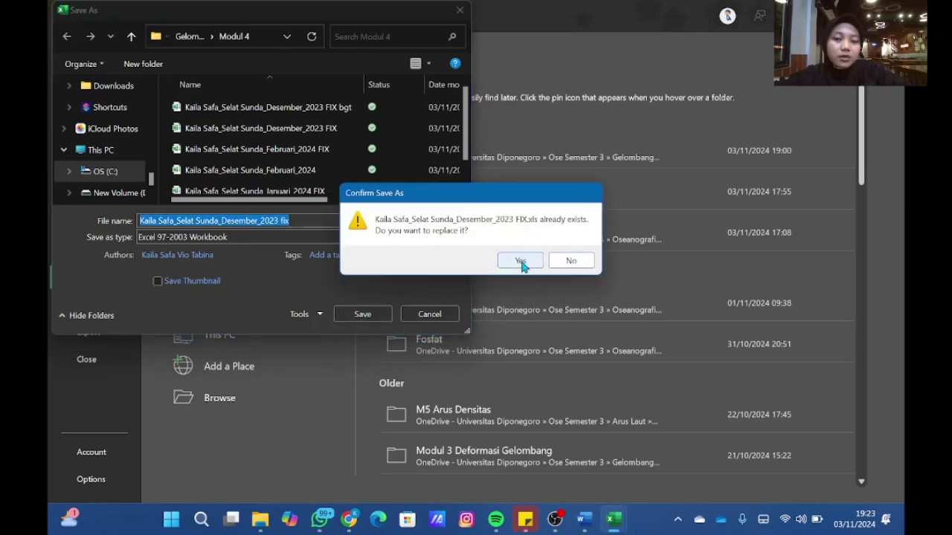
Decline replacing the existing file and save instead with 'vid' appended to the name
left_click(571, 260)
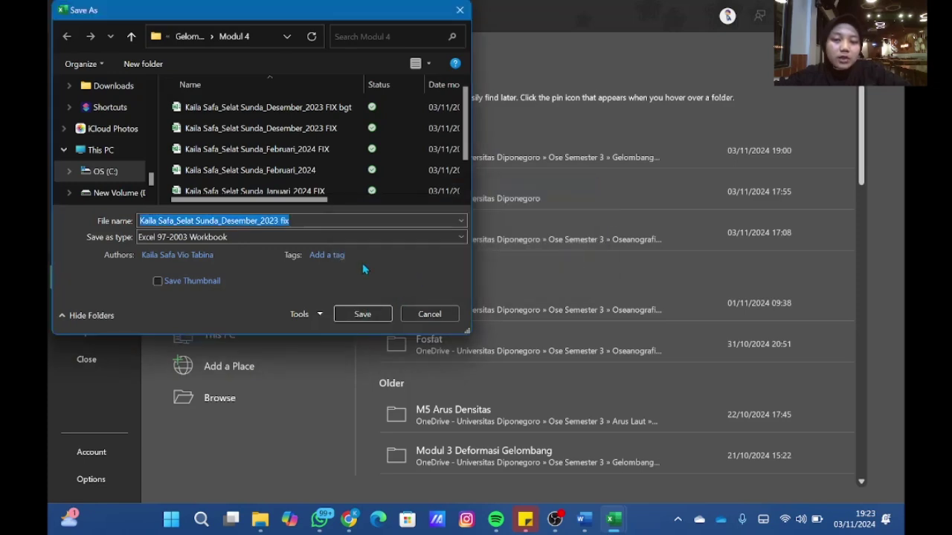
left_click(338, 219)
type("vid")
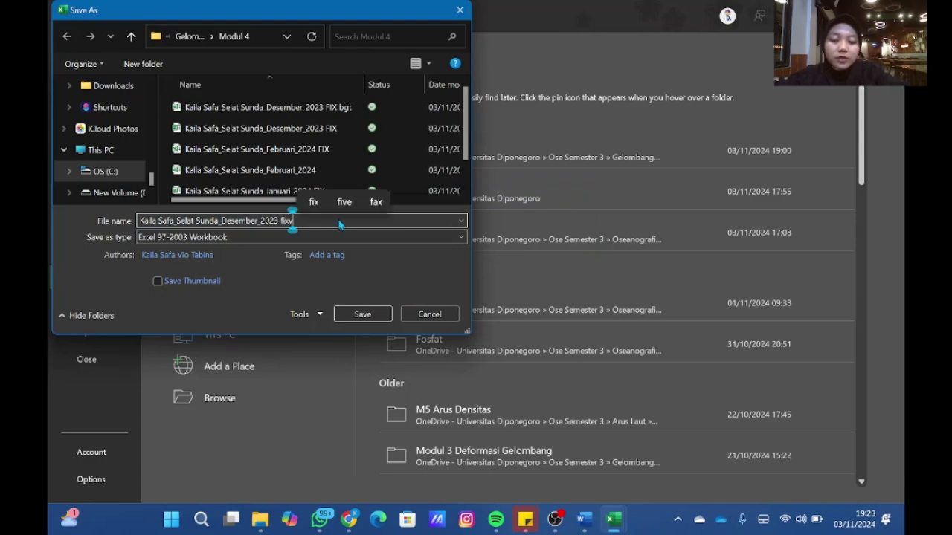
left_click(362, 314)
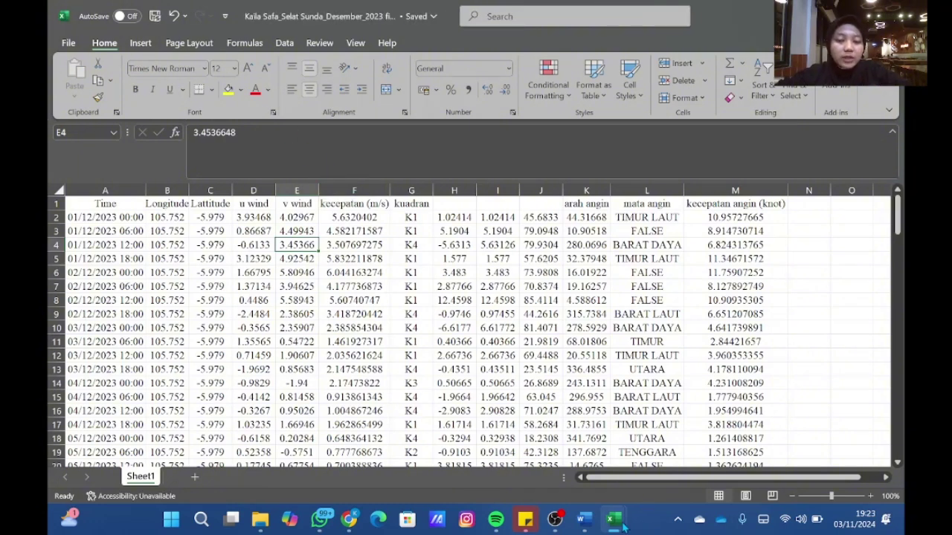
Bring the Desember_2023 (1) data workbook forward and select cell D2
mouse_move(614, 519)
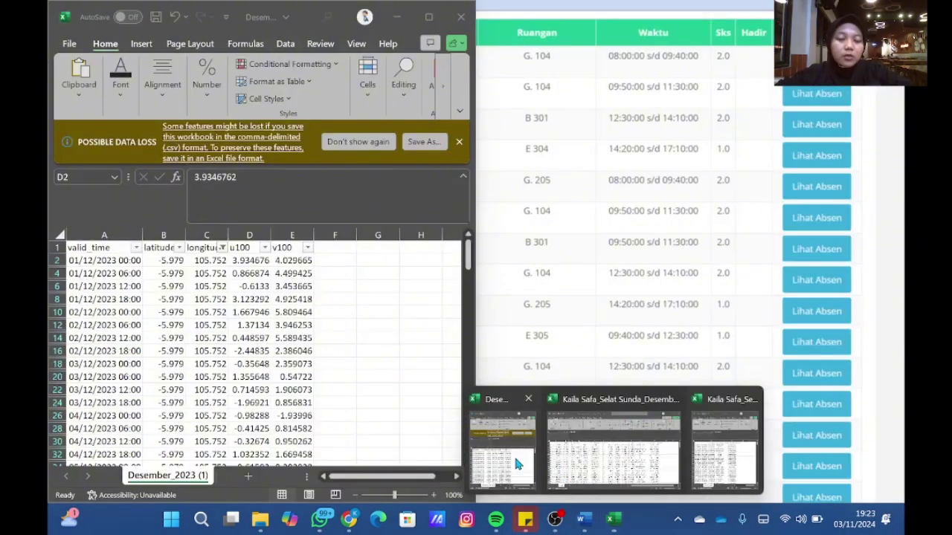
left_click(519, 465)
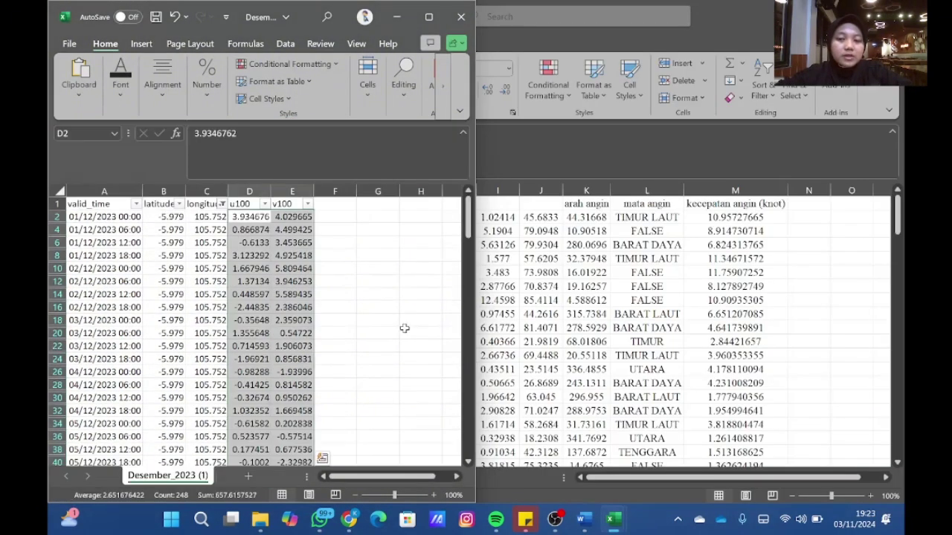
left_click(407, 327)
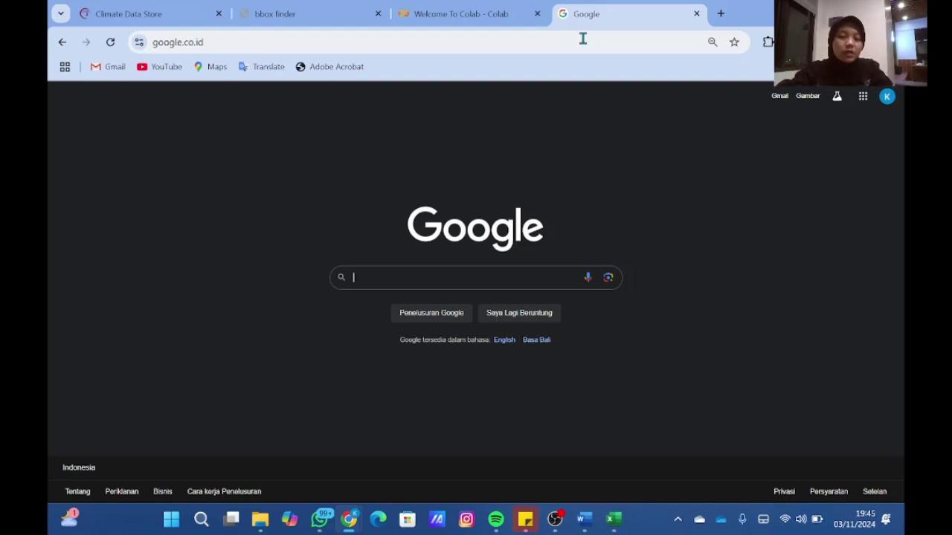
Search Google for 'wrplot view' and open the WRPLOT View product page
type("wrp")
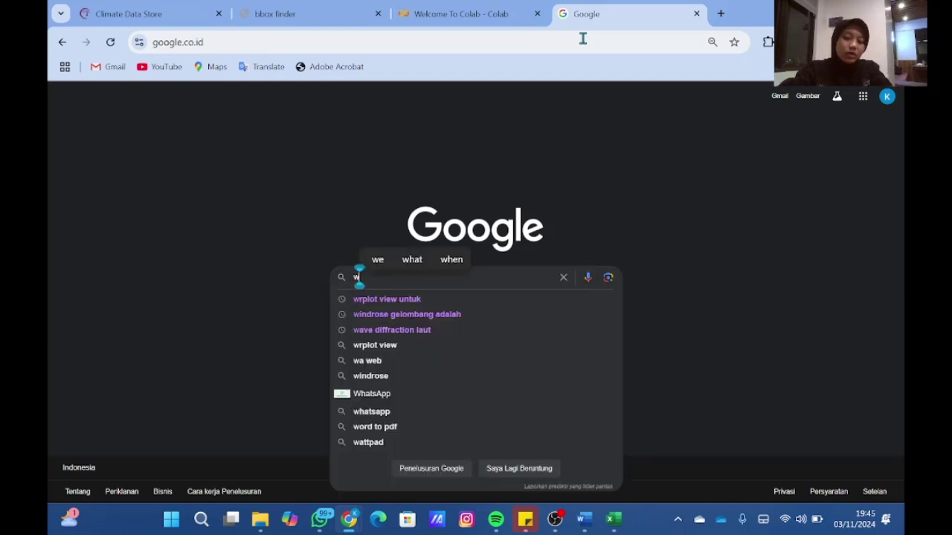
key("Down")
key("Down")
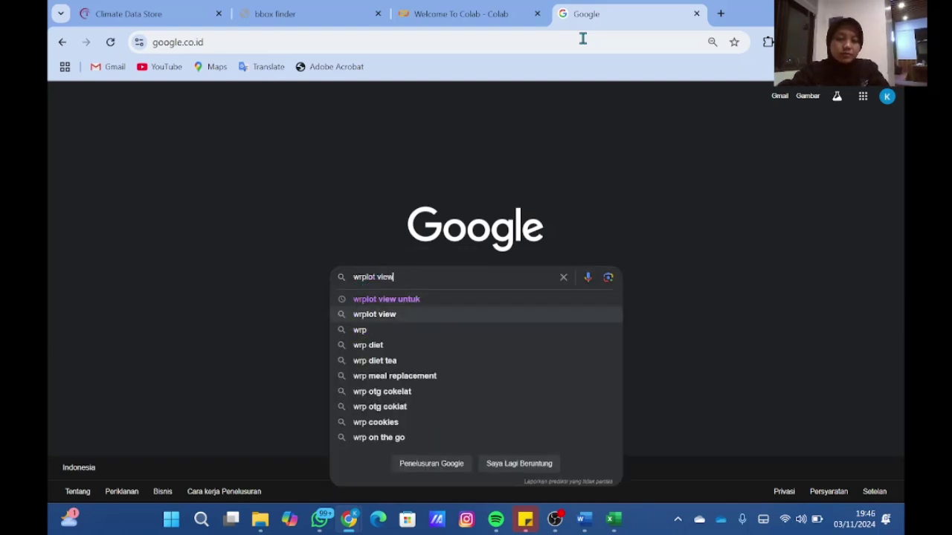
key("Return")
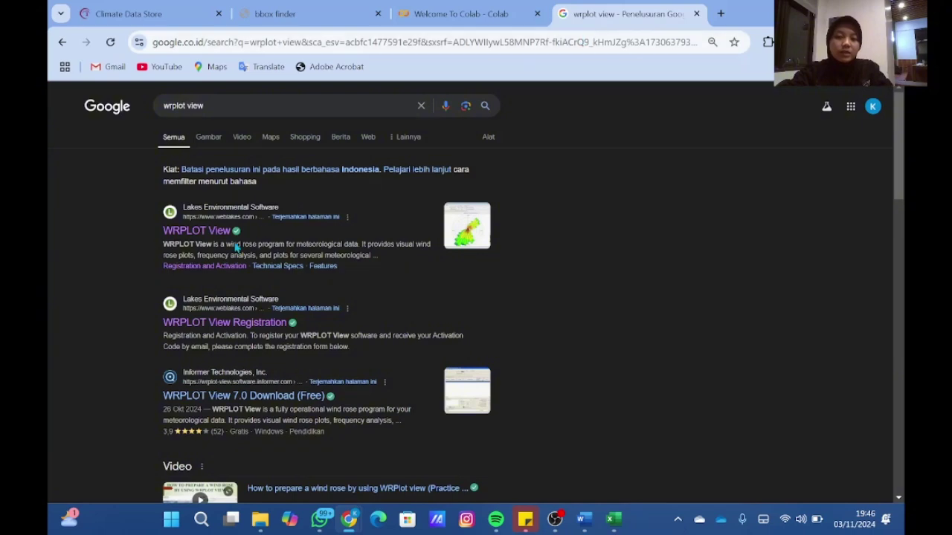
left_click(199, 236)
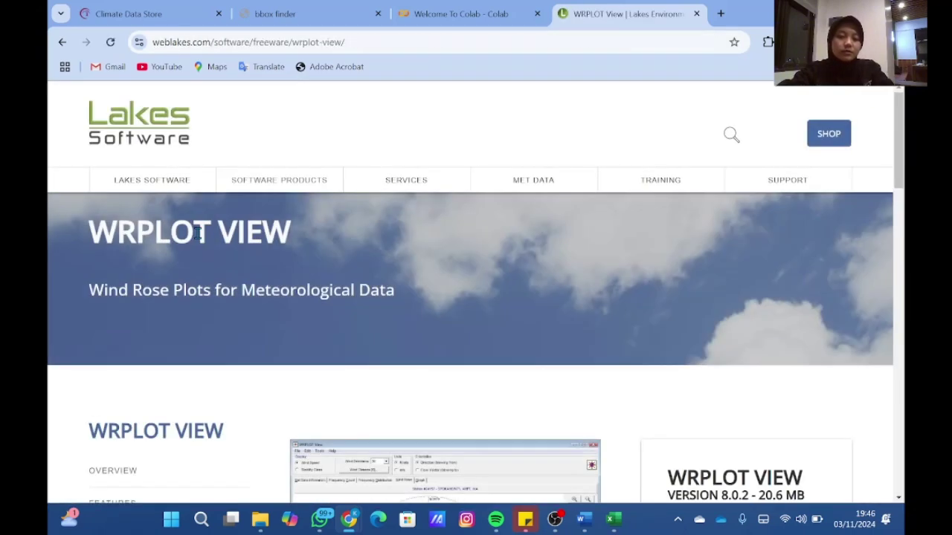
scroll(330, 272, "down", 4)
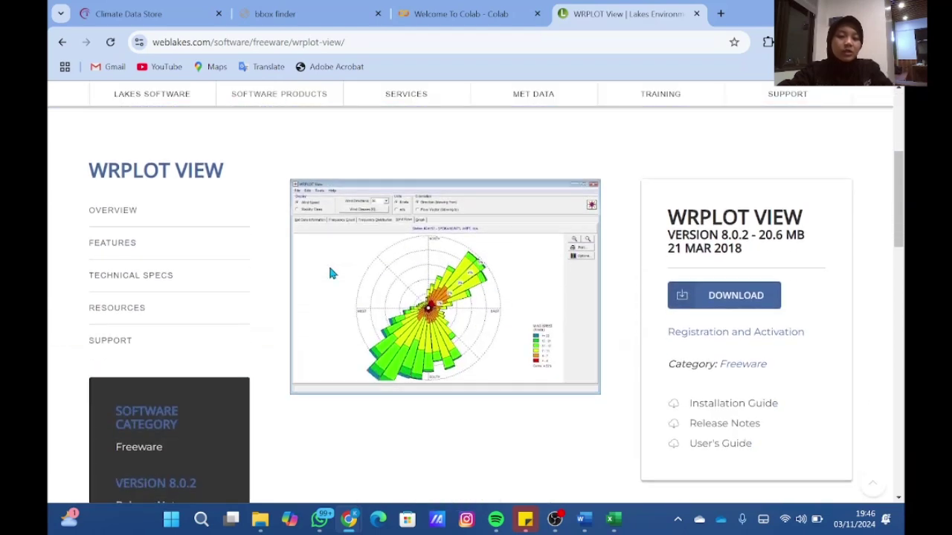
Start the WRPLOT View download, then pause and cancel it
left_click(716, 298)
mouse_move(820, 109)
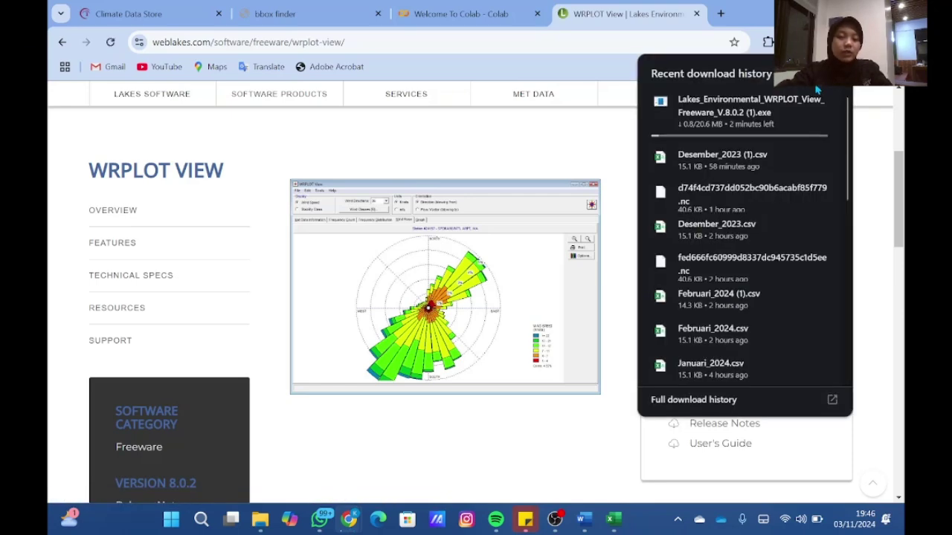
left_click(794, 101)
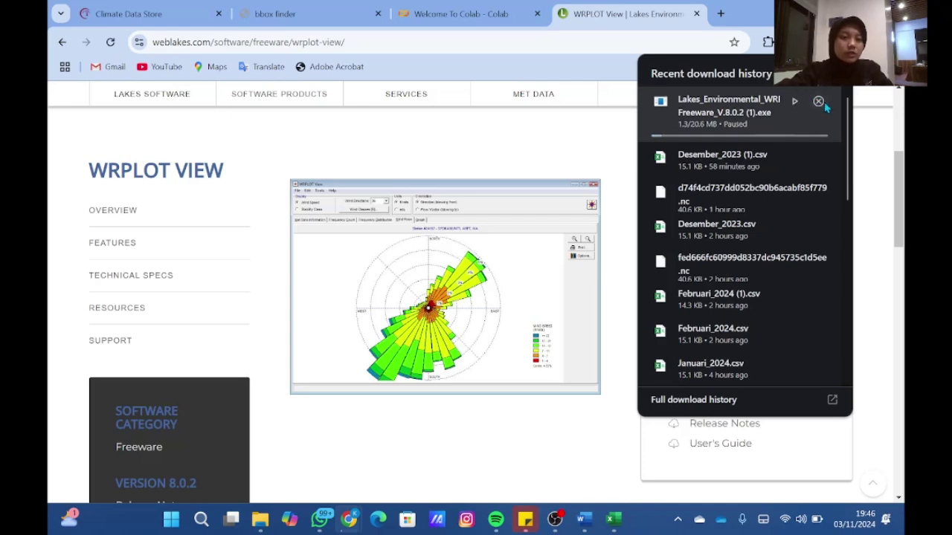
left_click(819, 102)
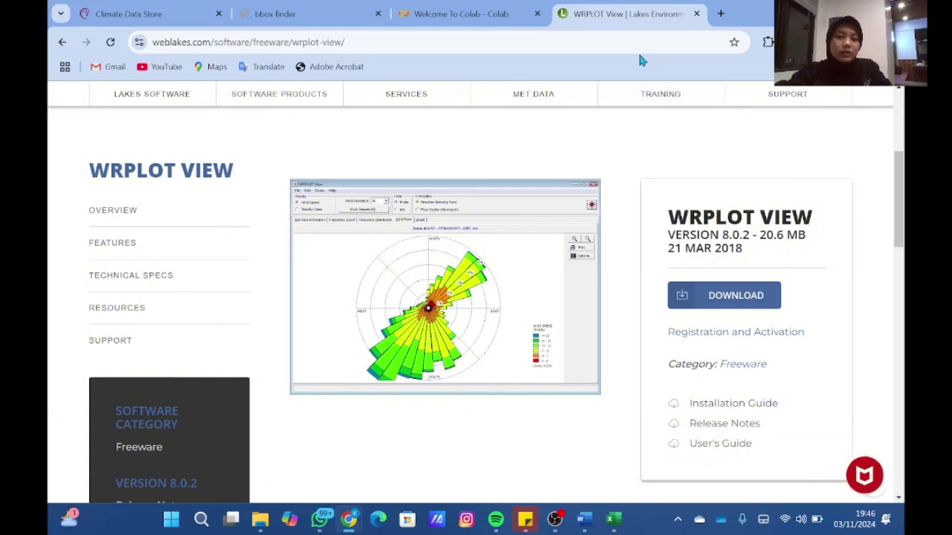
Search 'wrplot view' again and open the WRPLOT View Registration page
left_click(543, 35)
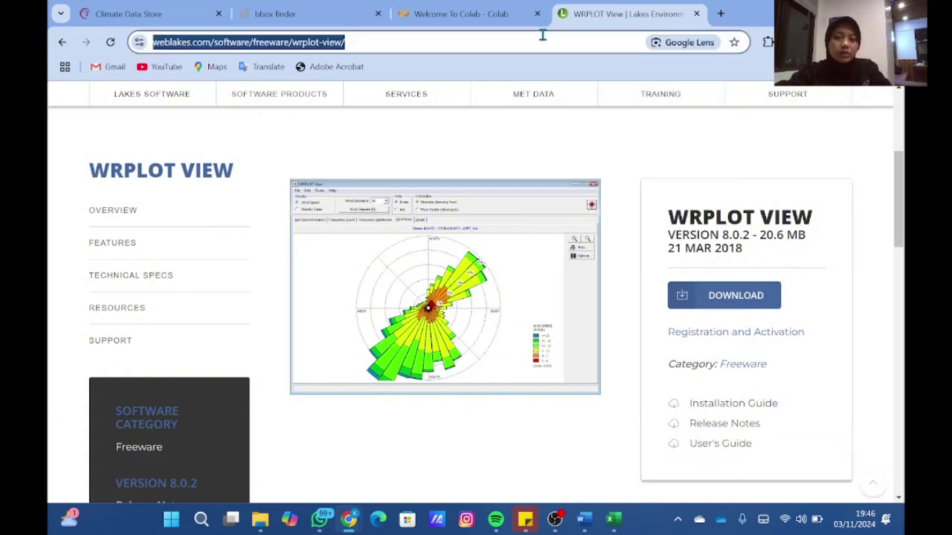
type("wrplot view")
key("Return")
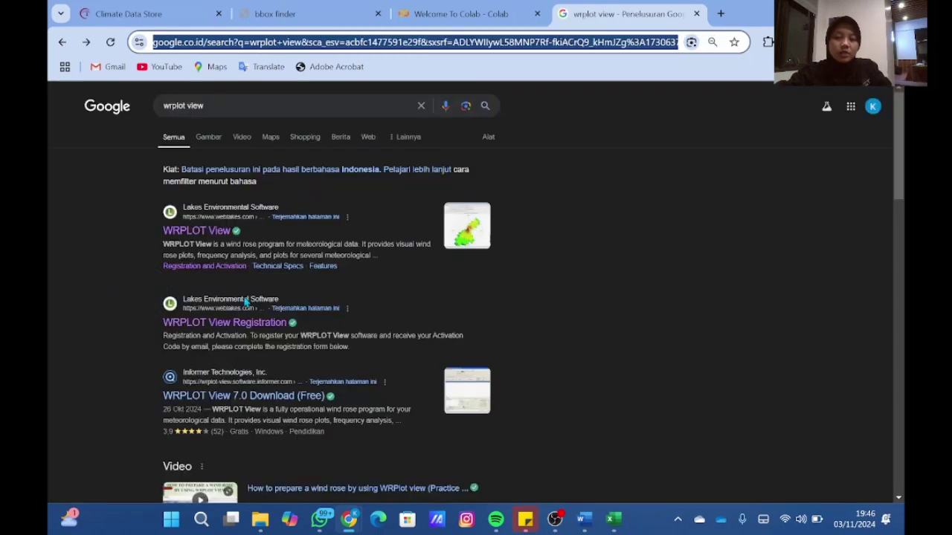
left_click(249, 328)
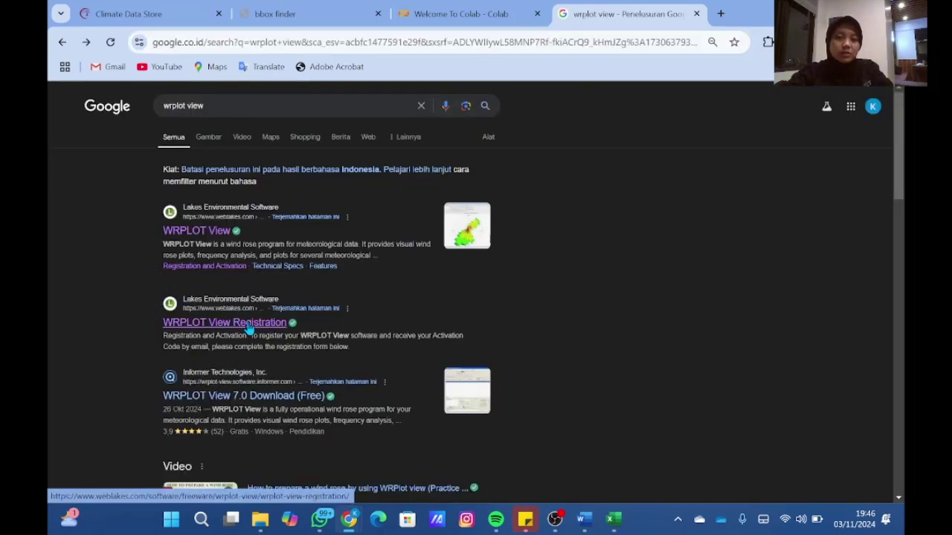
left_click(249, 327)
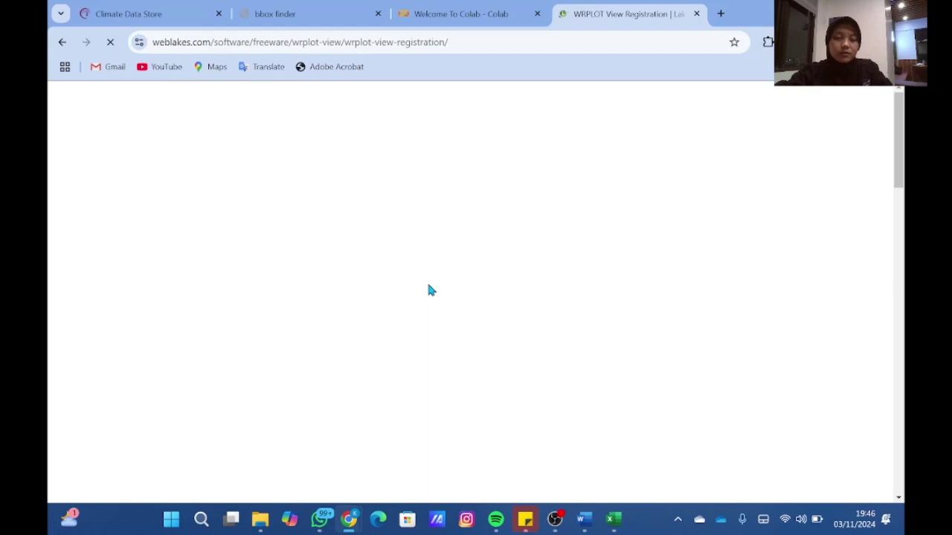
scroll(429, 290, "down", 3)
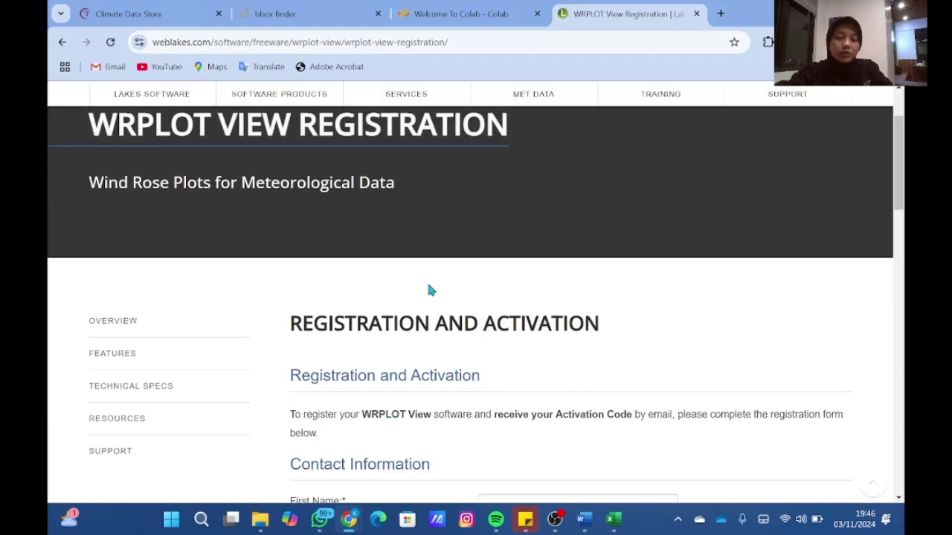
scroll(429, 290, "down", 4)
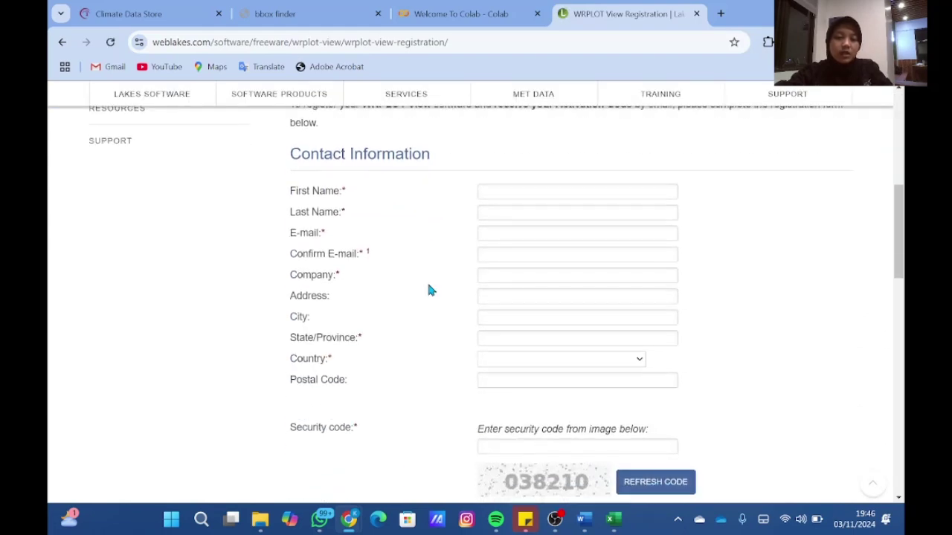
Enter the registrant's first name and last name on the registration form
left_click(549, 191)
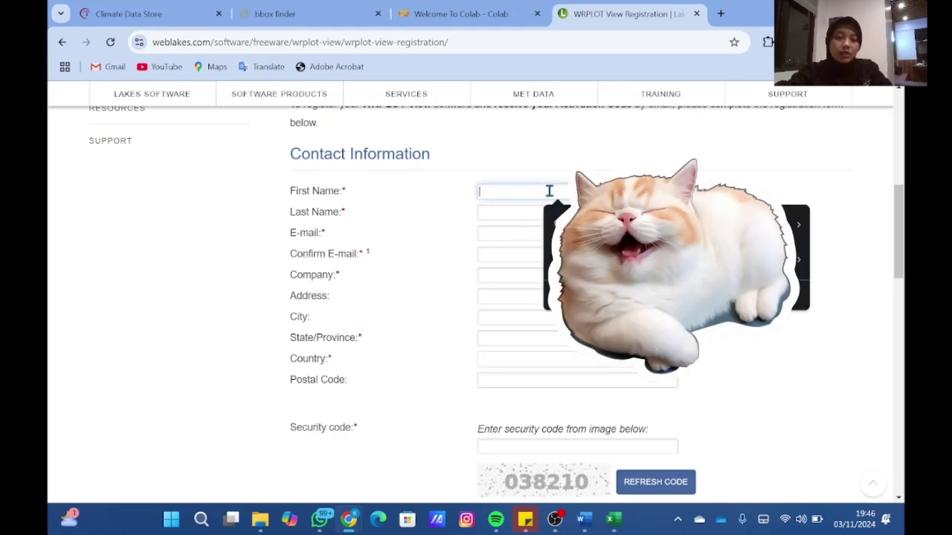
type("kaila")
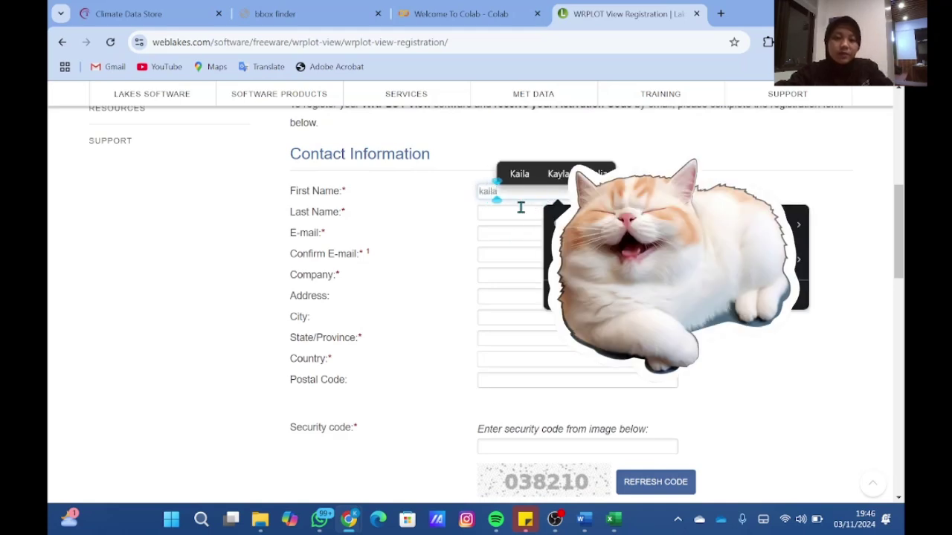
left_click(516, 212)
type("safa")
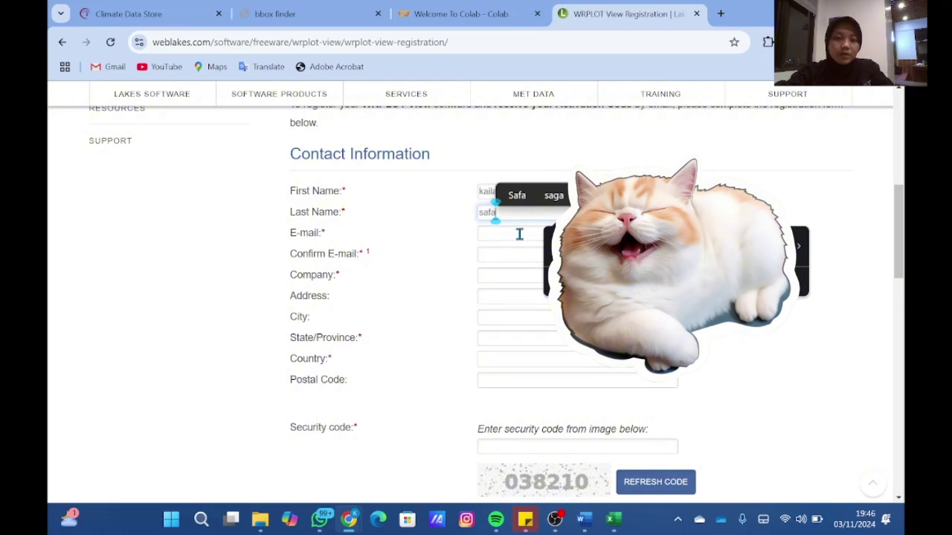
Go through the e-mail, company, address, city, state, country, postal code and security code fields
left_click(519, 234)
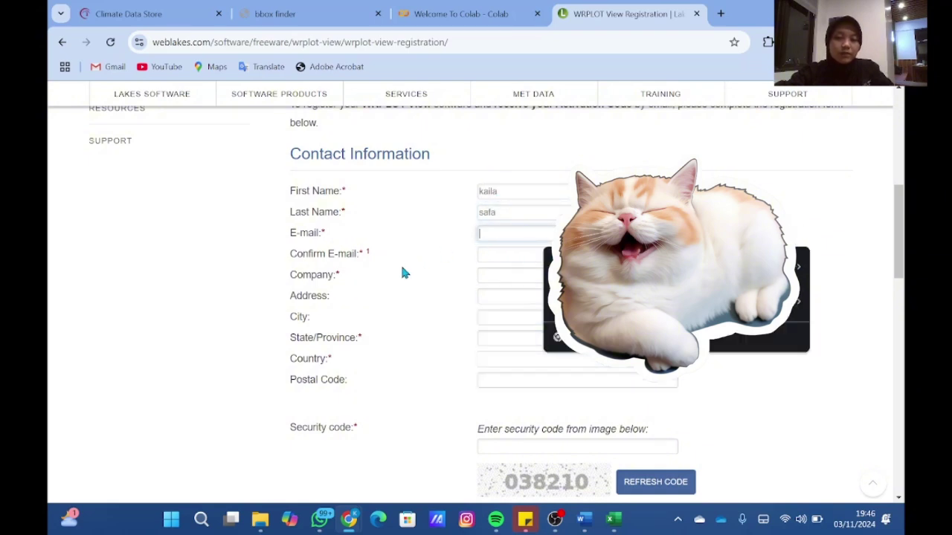
left_click(483, 279)
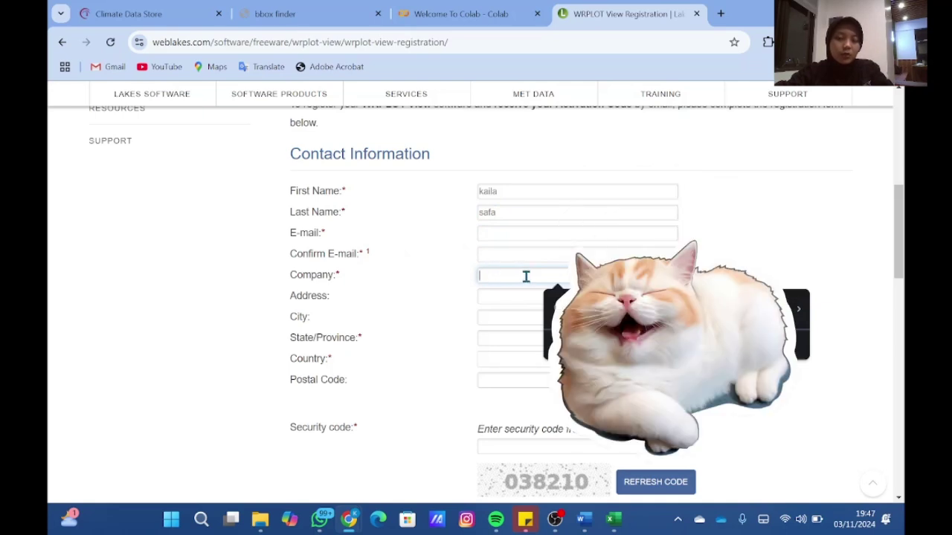
left_click(499, 298)
left_click(494, 316)
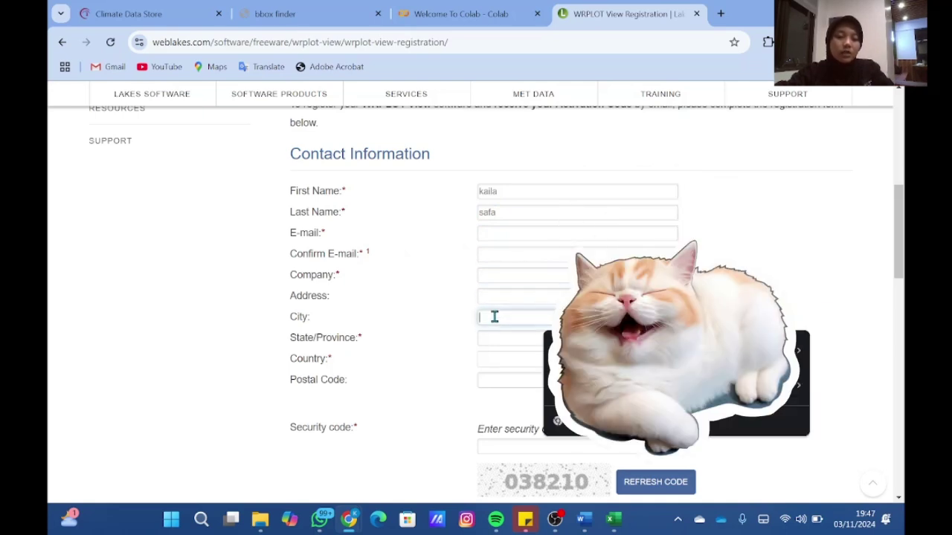
left_click(504, 340)
left_click(495, 358)
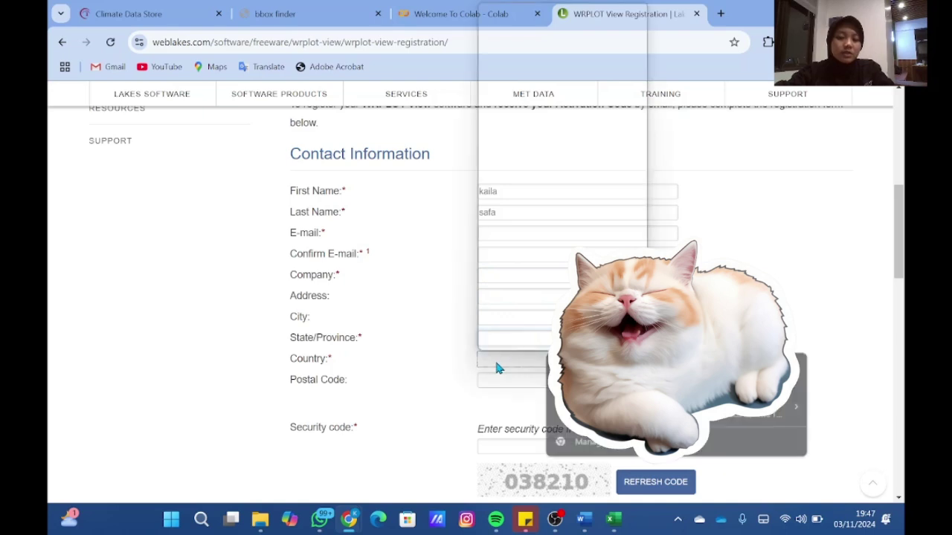
left_click(520, 386)
scroll(519, 382, "down", 3)
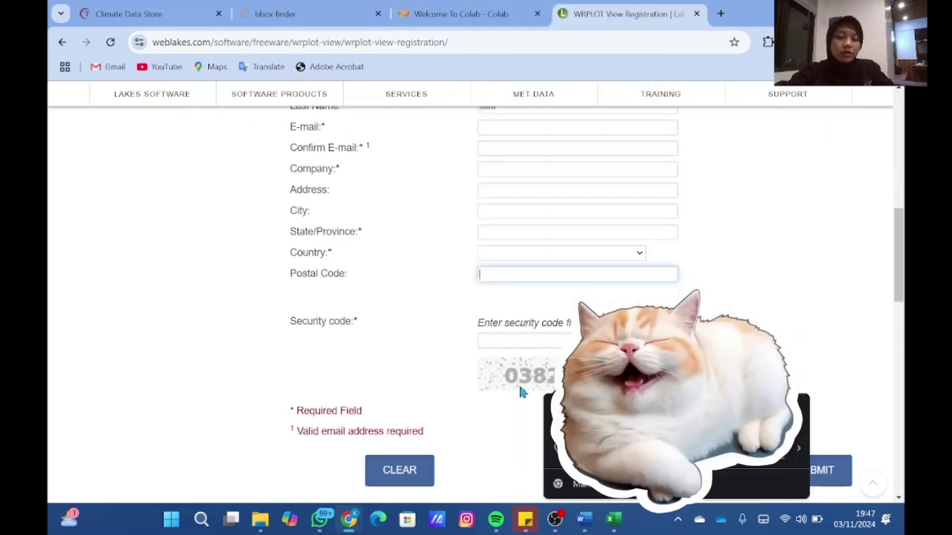
left_click(559, 303)
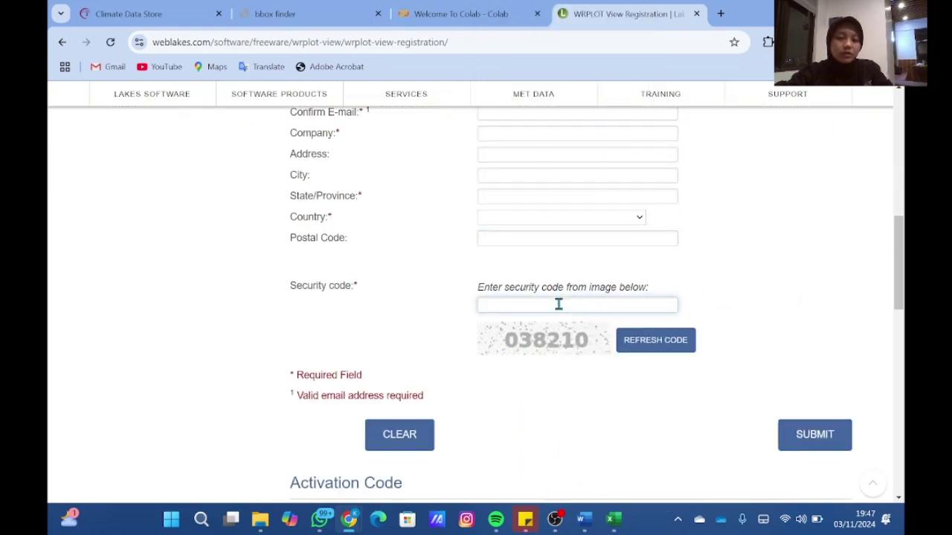
scroll(559, 307, "down", 1)
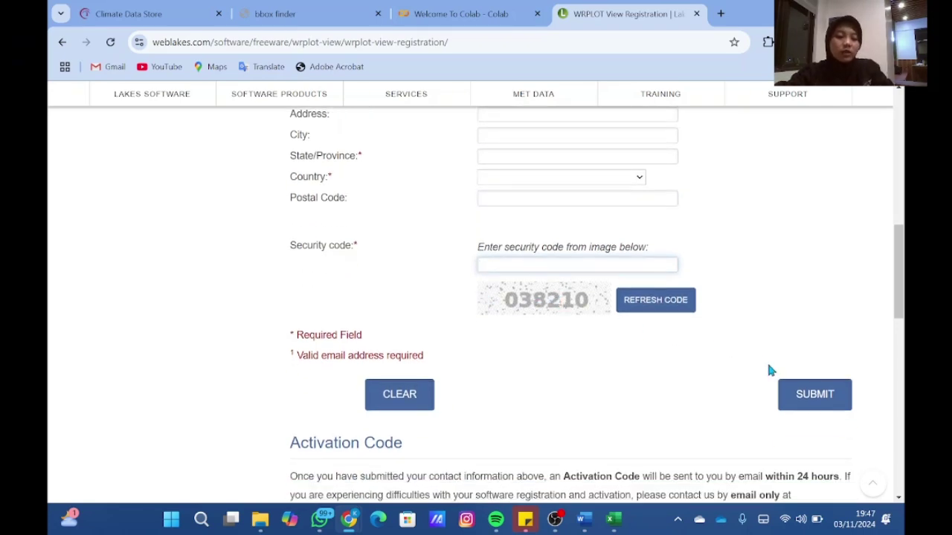
scroll(621, 207, "up", 12)
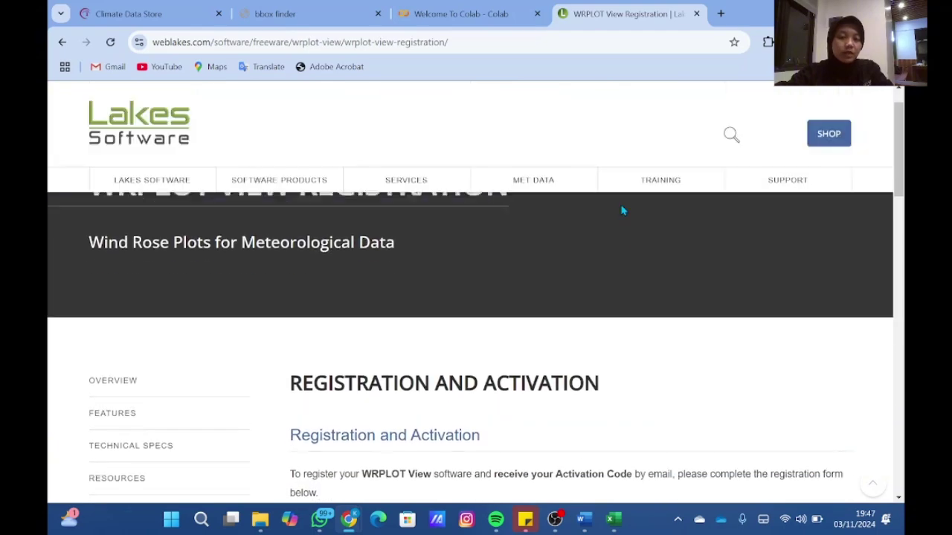
scroll(623, 211, "down", 2)
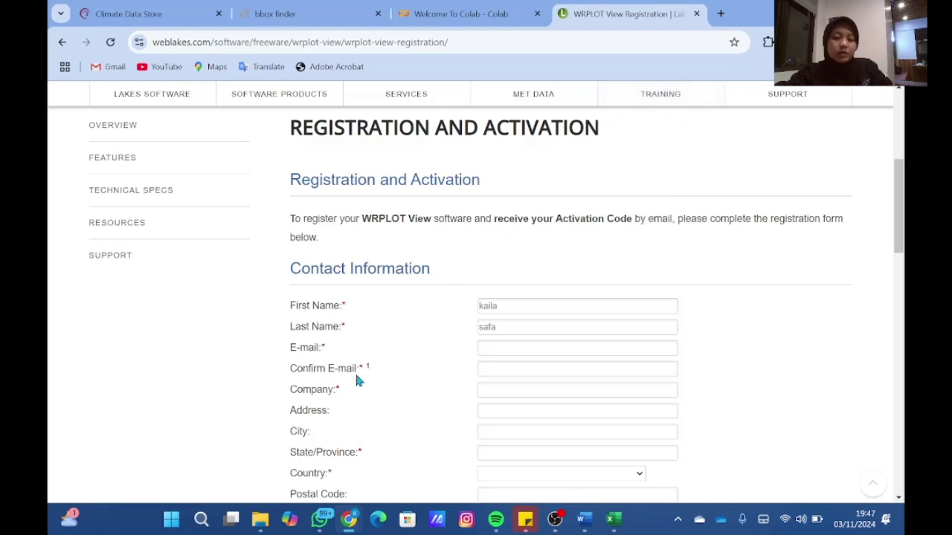
Launch WRPLOT View from Windows search, dismiss its About box and maximize the window
left_click(208, 522)
type("wr")
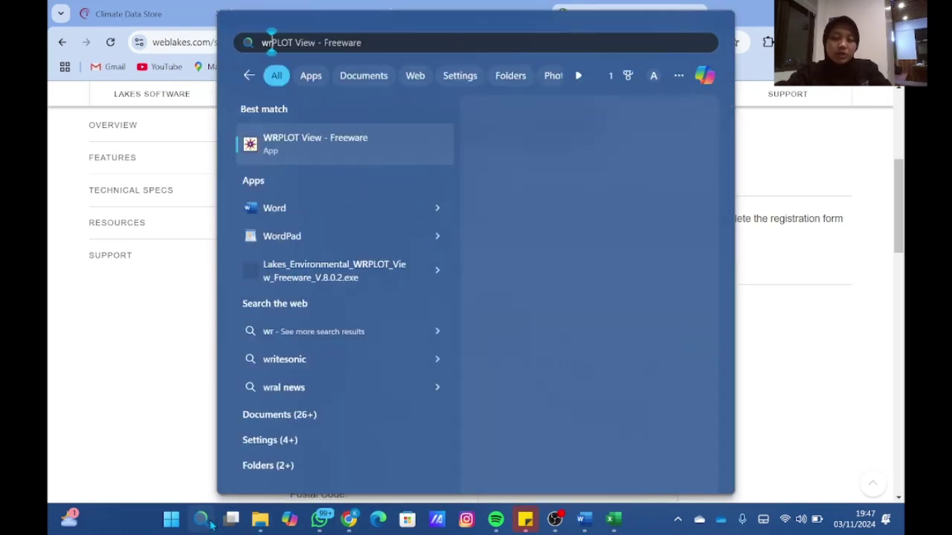
left_click(347, 138)
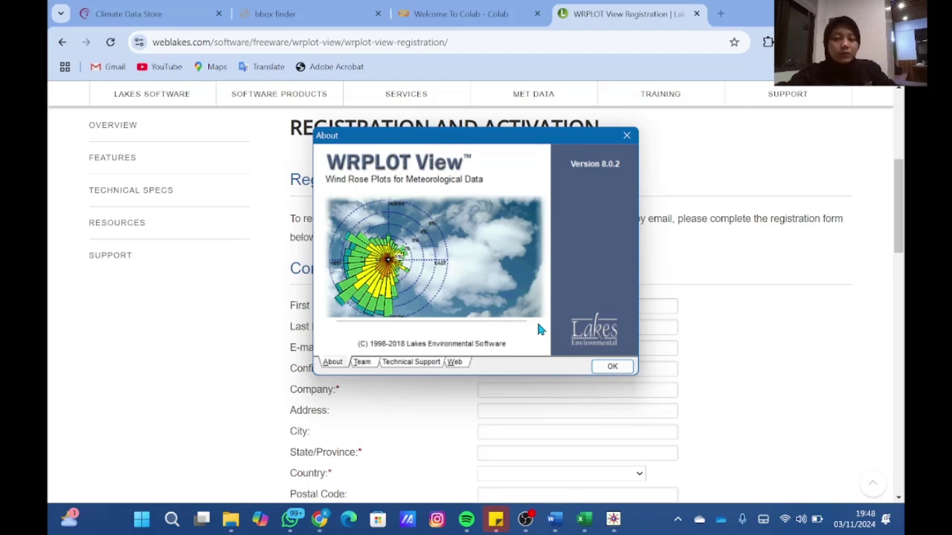
left_click(612, 367)
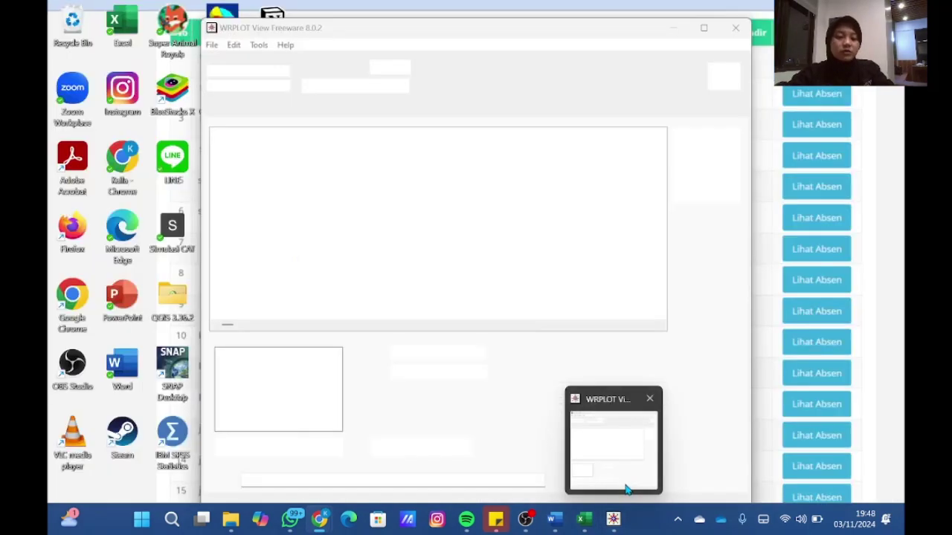
left_click(625, 484)
left_click(703, 27)
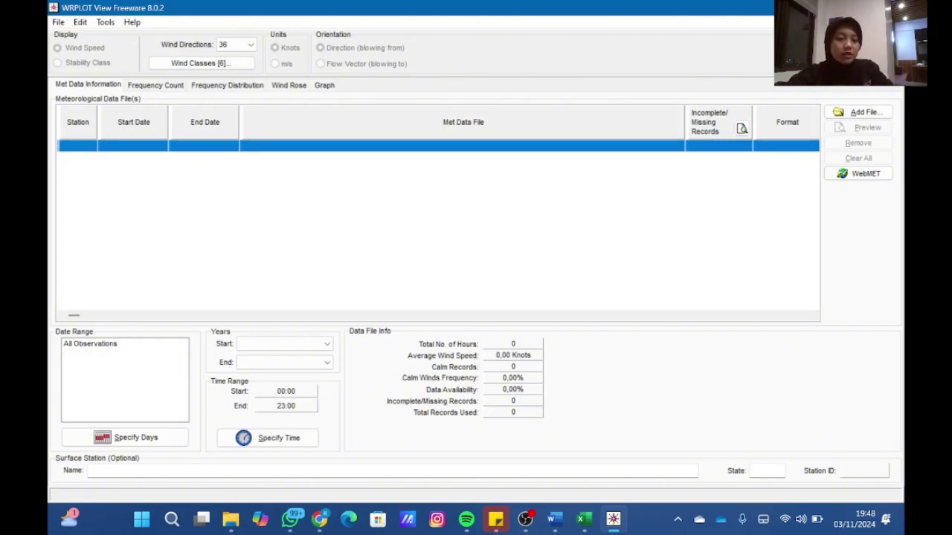
key("alt+Tab")
Search Google for 'gambar windrose wrplot view' to view sample wind rose plots
left_click(612, 44)
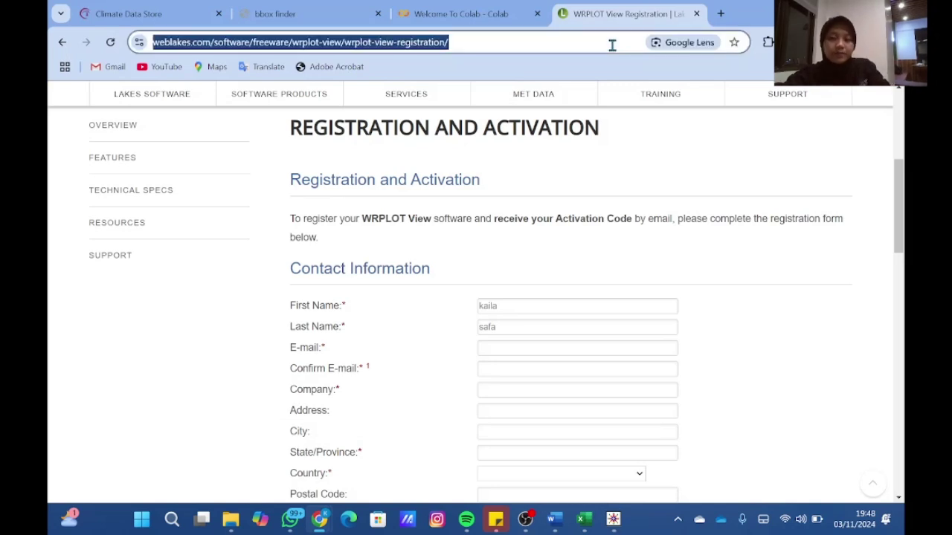
type("gambar")
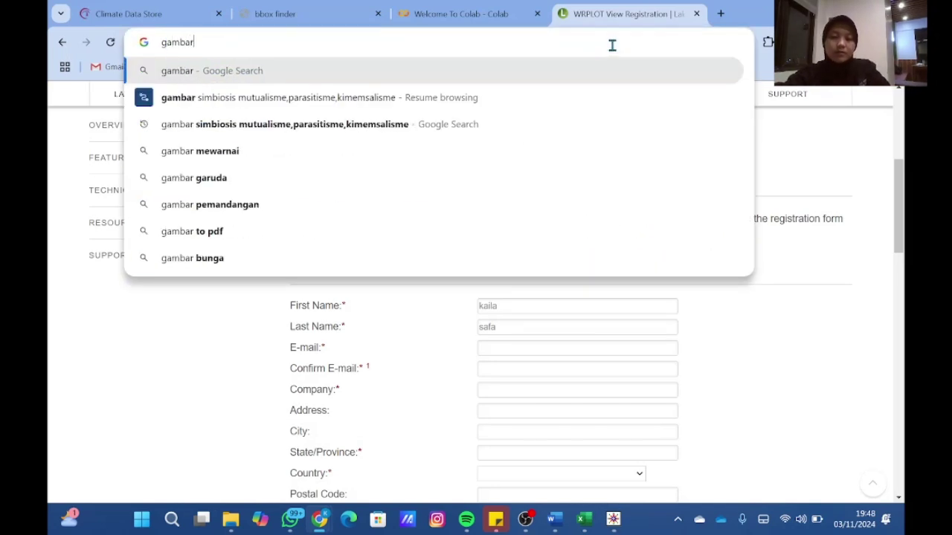
type(" windro")
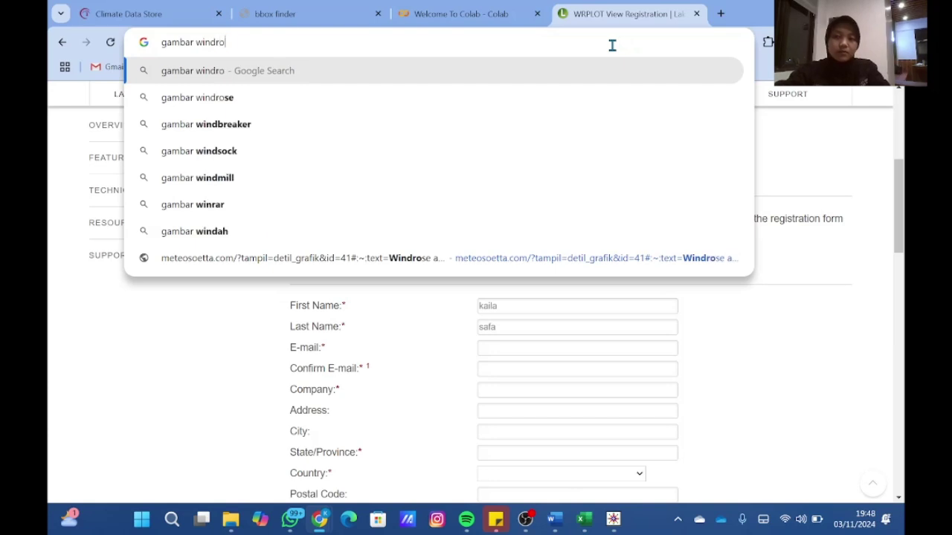
type("se wrp")
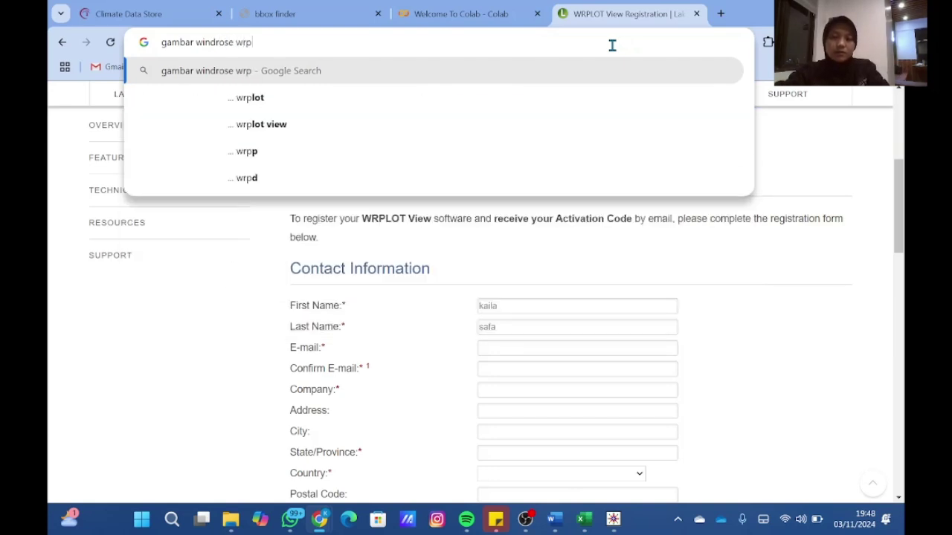
type("lot view")
key("Return")
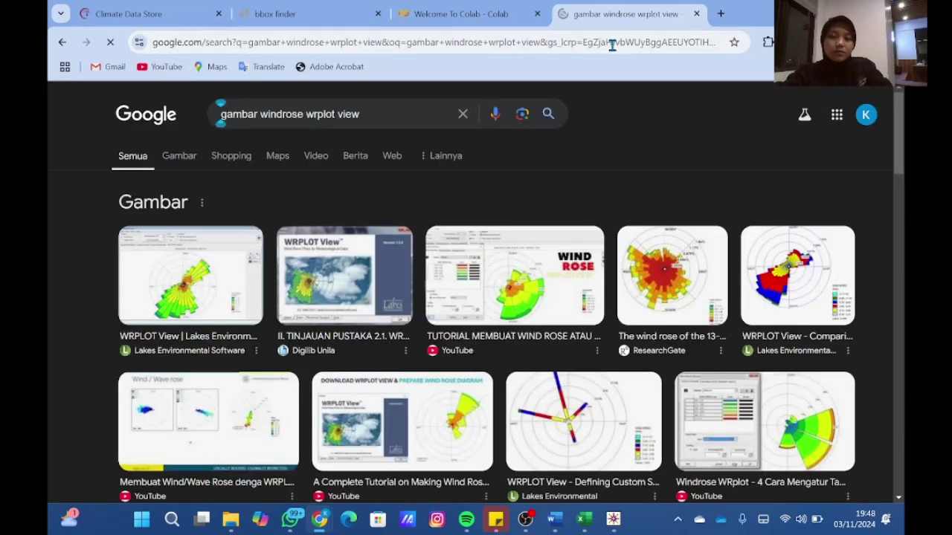
key("ctrl+plus")
key("ctrl+plus")
key("ctrl+plus")
key("ctrl+plus")
key("ctrl+plus")
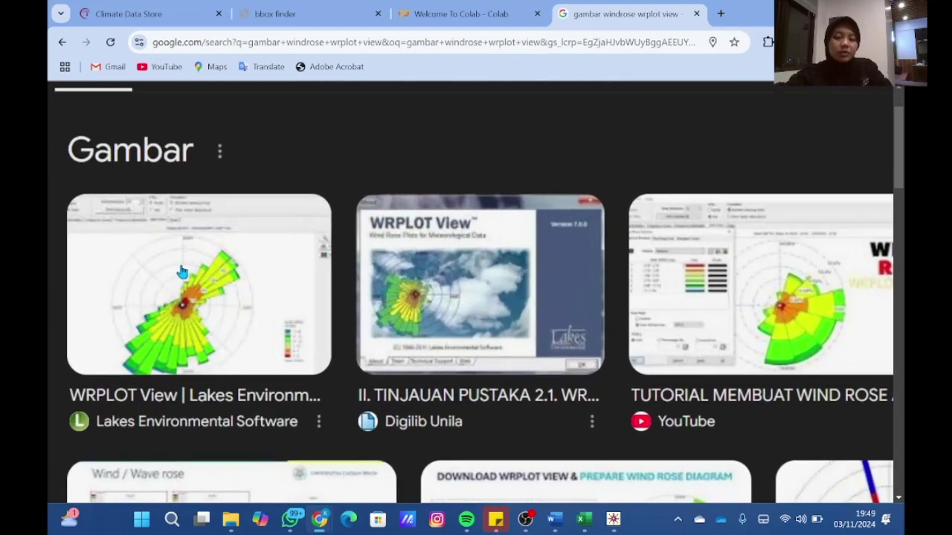
key("ctrl+minus")
key("ctrl+minus")
key("ctrl+minus")
key("ctrl+minus")
key("ctrl+minus")
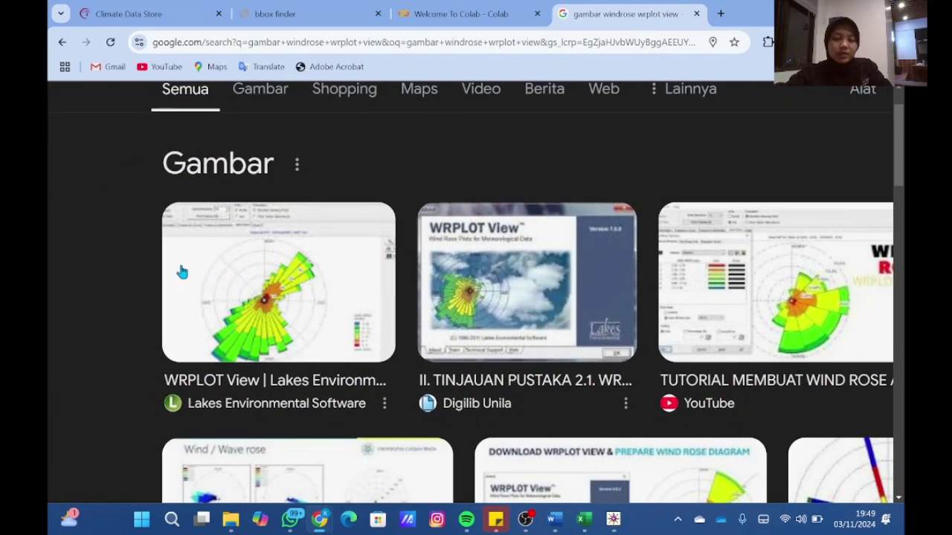